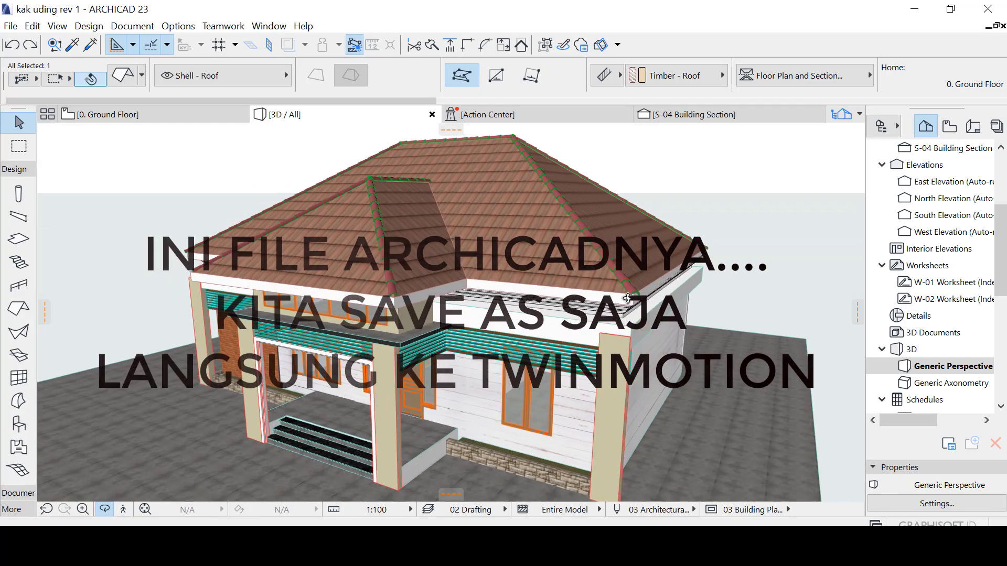
Delete the tiled roof shell to expose the rooms of the house
left_click_drag(566, 336, 485, 319)
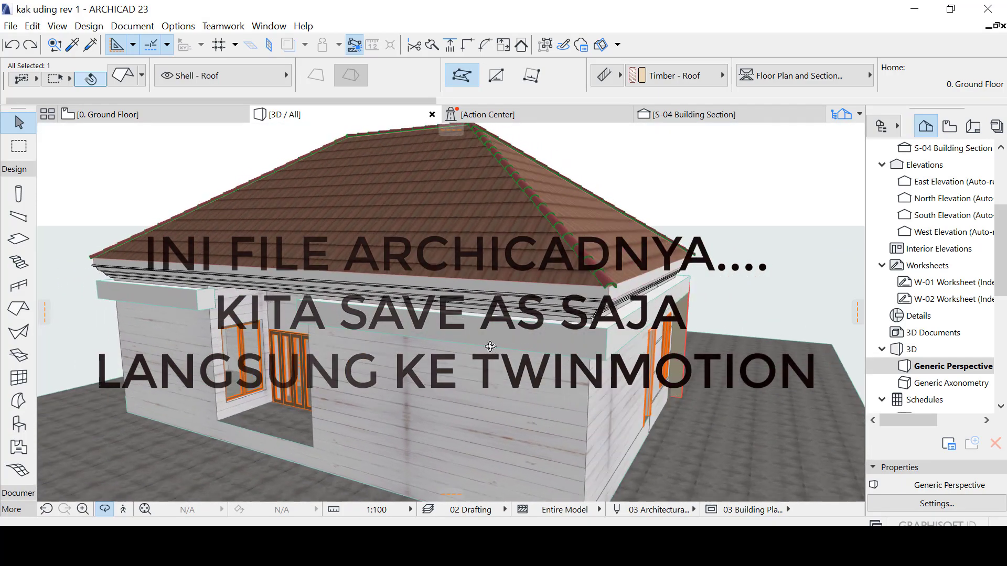
left_click_drag(476, 361, 622, 345)
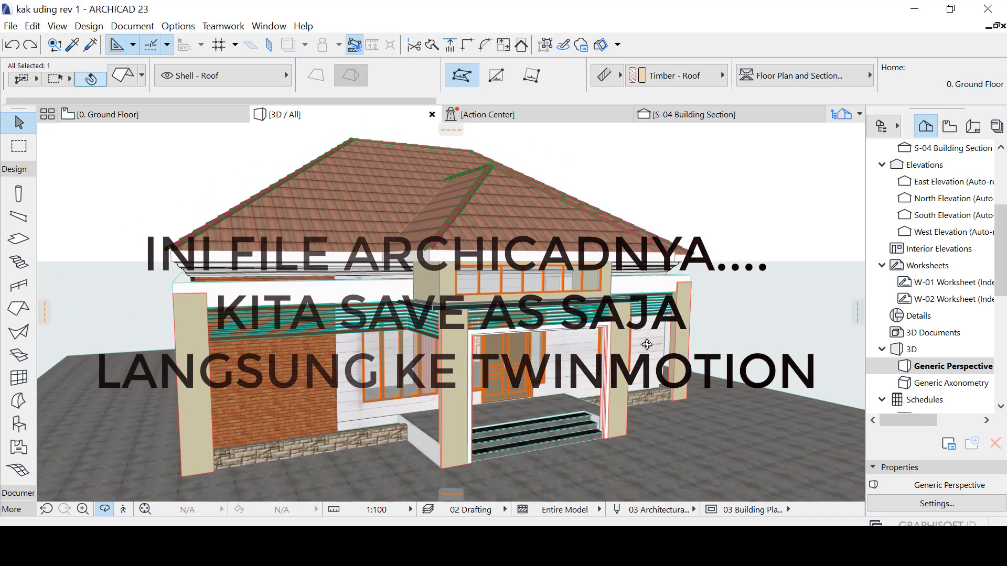
scroll(463, 370, "down", 1)
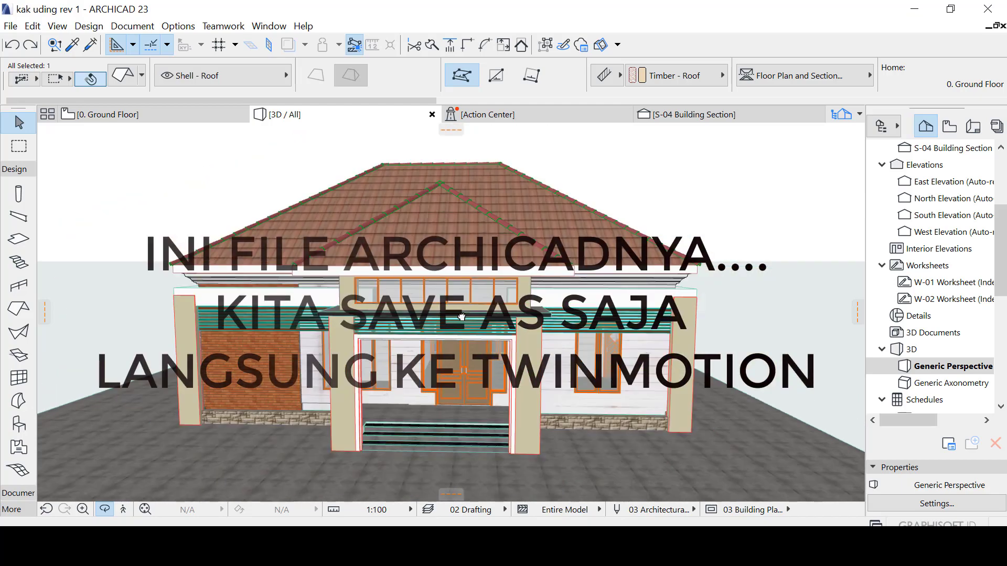
left_click_drag(497, 414, 532, 265)
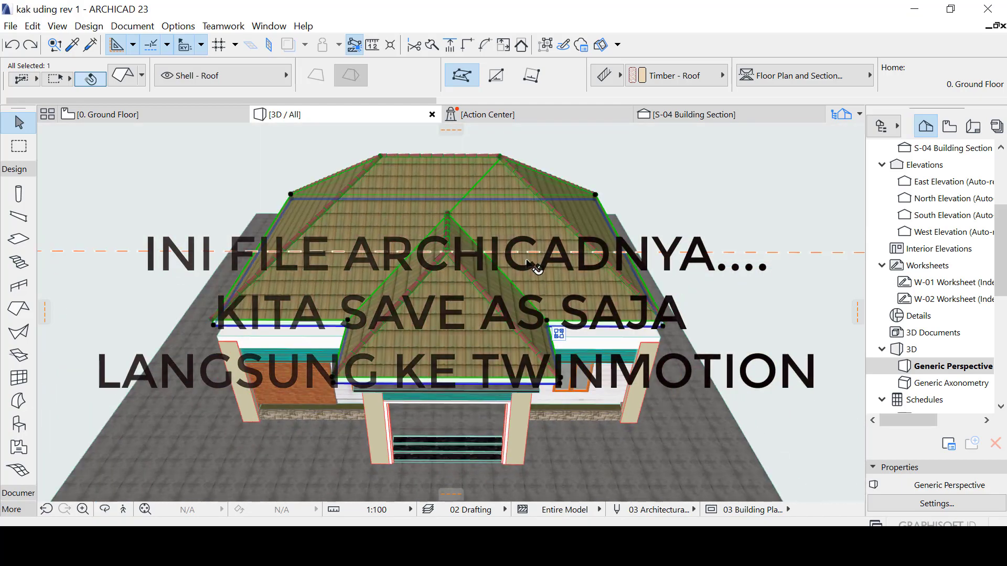
key("Delete")
scroll(479, 241, "up", 2)
scroll(480, 241, "up", 3)
middle_click_drag(499, 314, 490, 391, "shift")
scroll(475, 341, "down", 3)
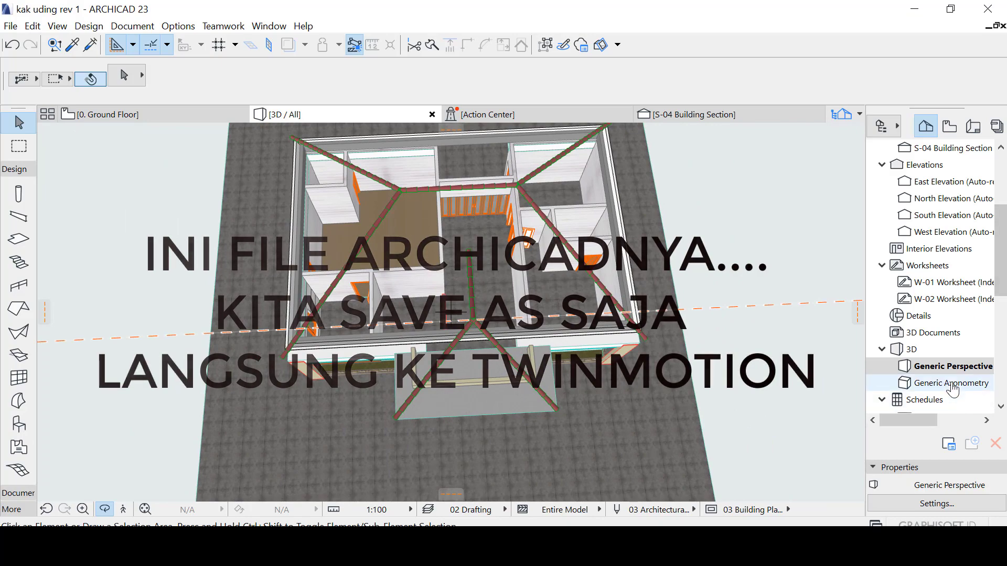
Examine the interior layout of the roofless house in the generic axonometry view
key("ctrl+F3")
middle_click_drag(621, 286, 448, 364)
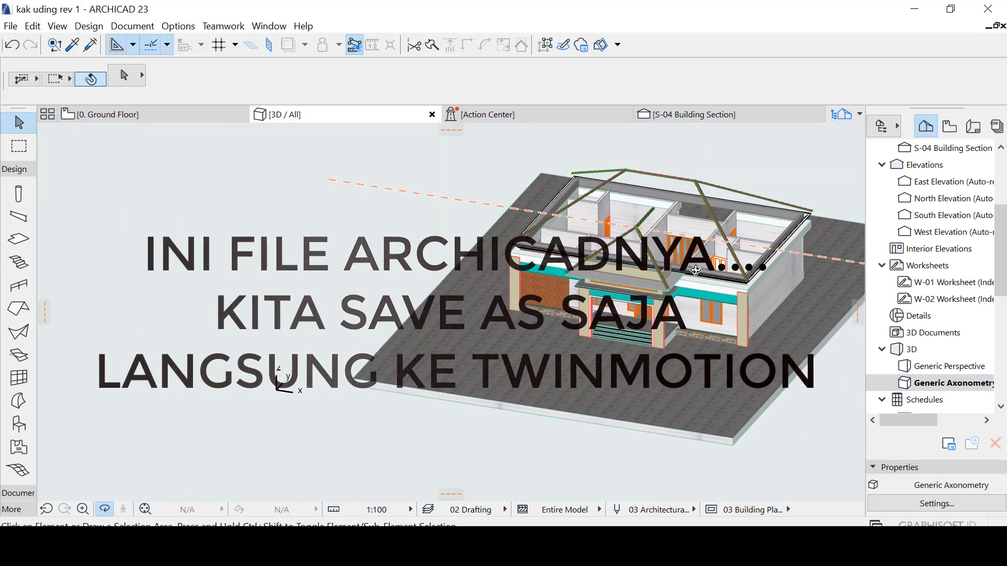
scroll(726, 252, "up", 5)
middle_click_drag(667, 344, 517, 438)
middle_click_drag(665, 438, 526, 371, "shift")
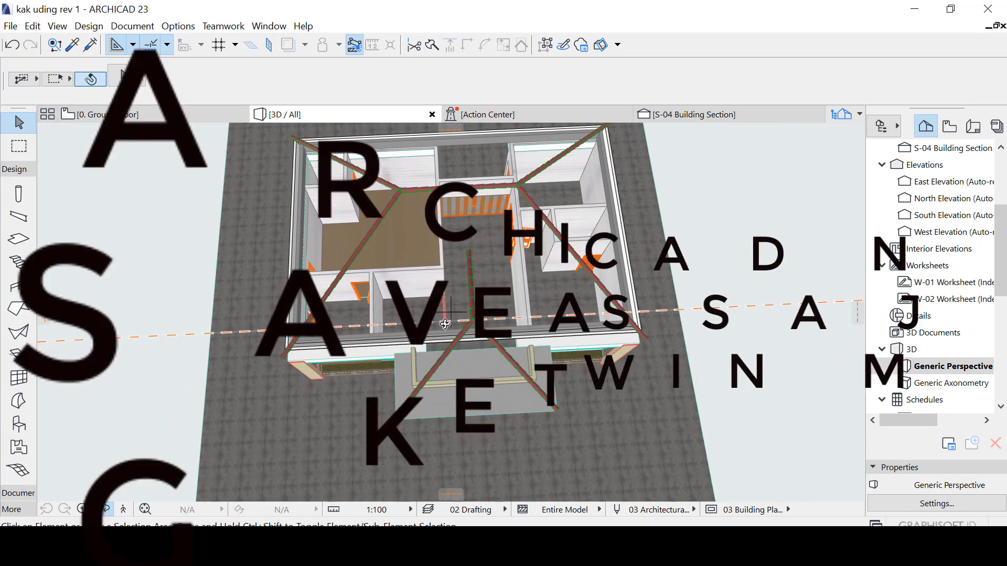
middle_click_drag(451, 312, 460, 305, "shift")
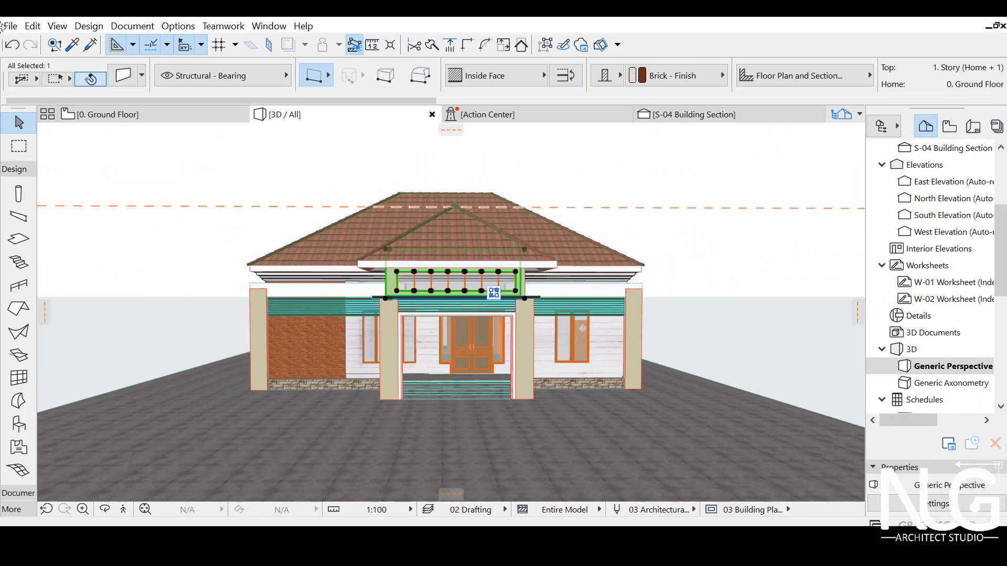
Check the save settings for a Twinmotion (*.fbx) file of the 3D model and leave without saving
left_click(11, 26)
left_click(38, 133)
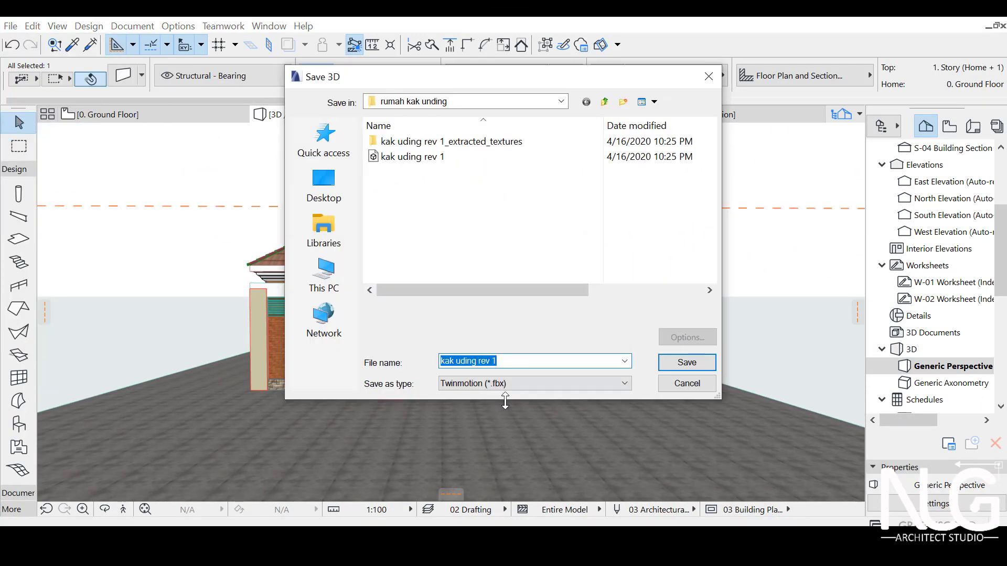
left_click(687, 383)
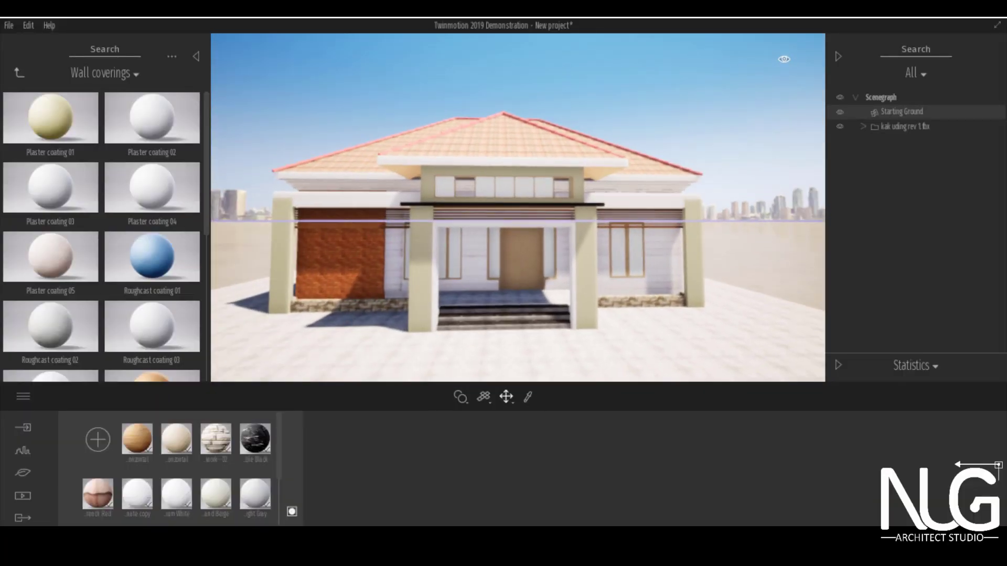
In Twinmotion, apply the Clear glass material to the window panes of the front facade
mouse_move(36, 285)
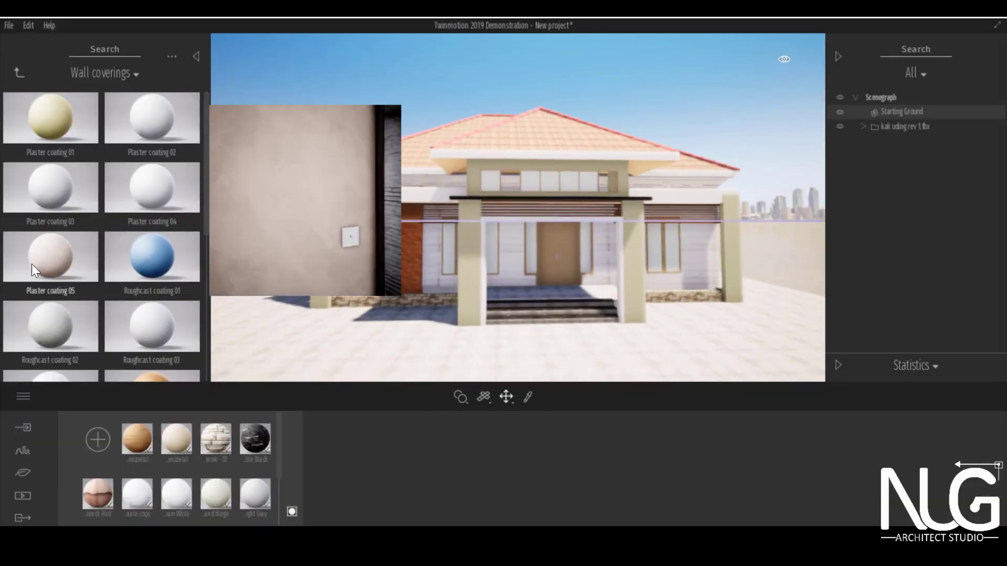
left_click(20, 73)
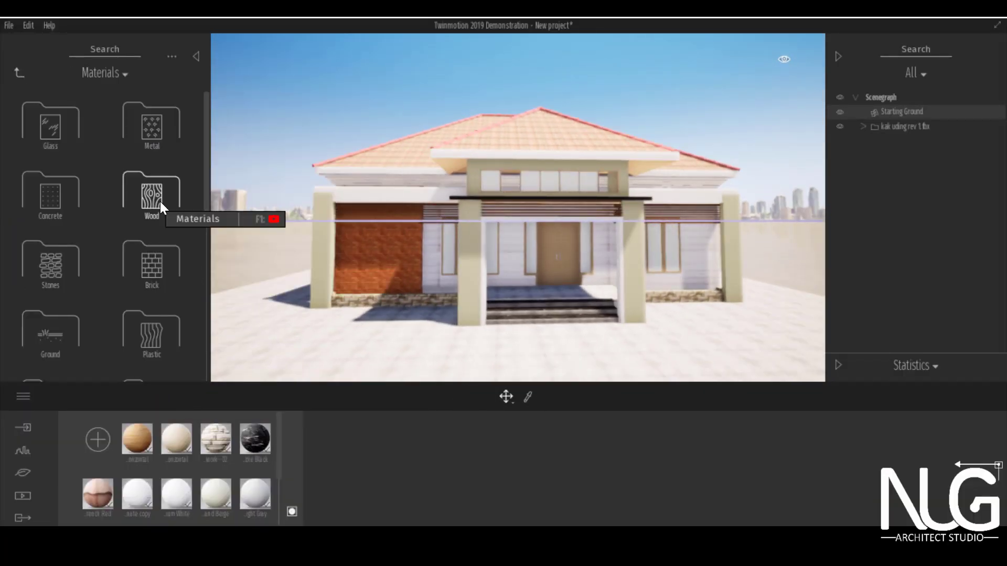
left_click(51, 123)
left_click_drag(587, 184, 577, 261)
Apply the Redcedar 06 G wood material to the front door and window frames
left_click(20, 73)
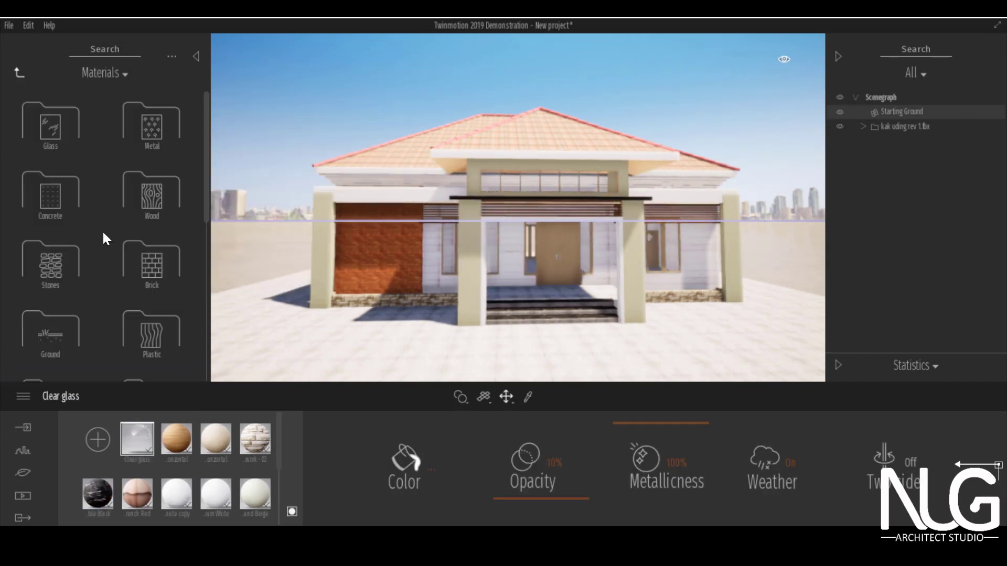
left_click(173, 195)
scroll(141, 247, "down", 3)
scroll(140, 241, "down", 10)
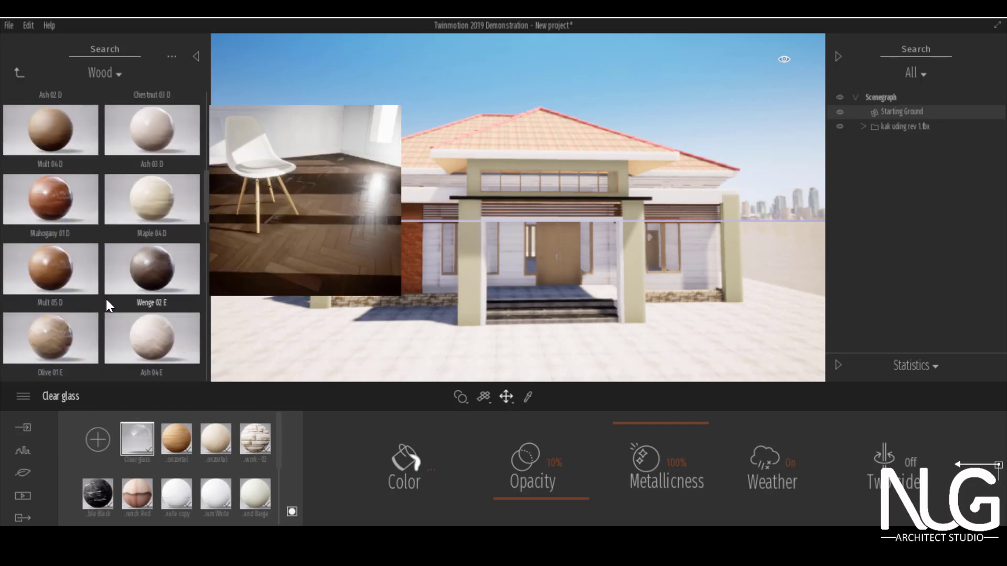
scroll(49, 316, "down", 2)
left_click_drag(86, 251, 574, 267)
Replace the door and frame wood with Ash 05 G and set its colour to #2A221A
scroll(574, 266, "up", 3)
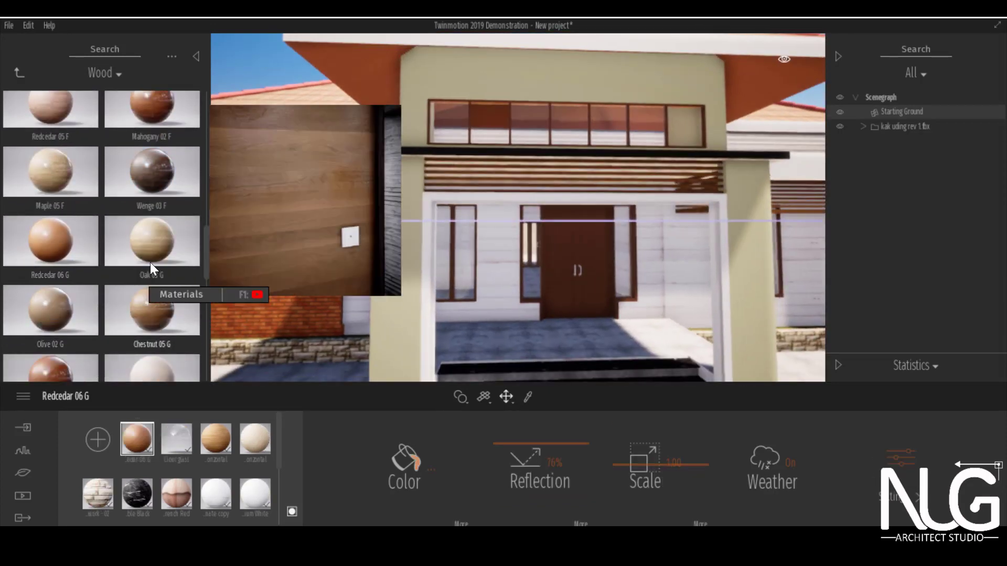
scroll(94, 248, "down", 1)
left_click_drag(151, 329, 613, 256)
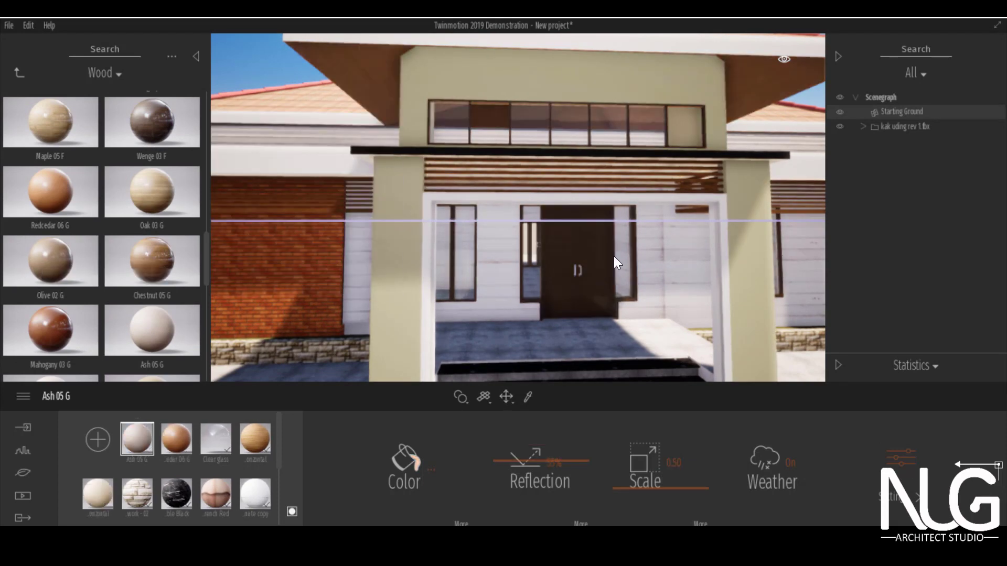
left_click(428, 468)
left_click_drag(632, 104, 416, 277)
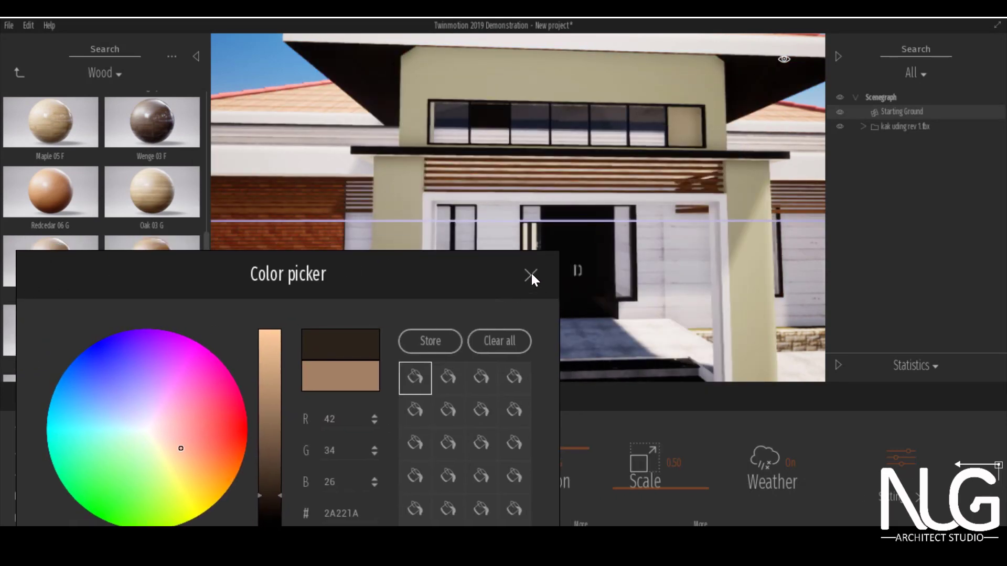
left_click(531, 275)
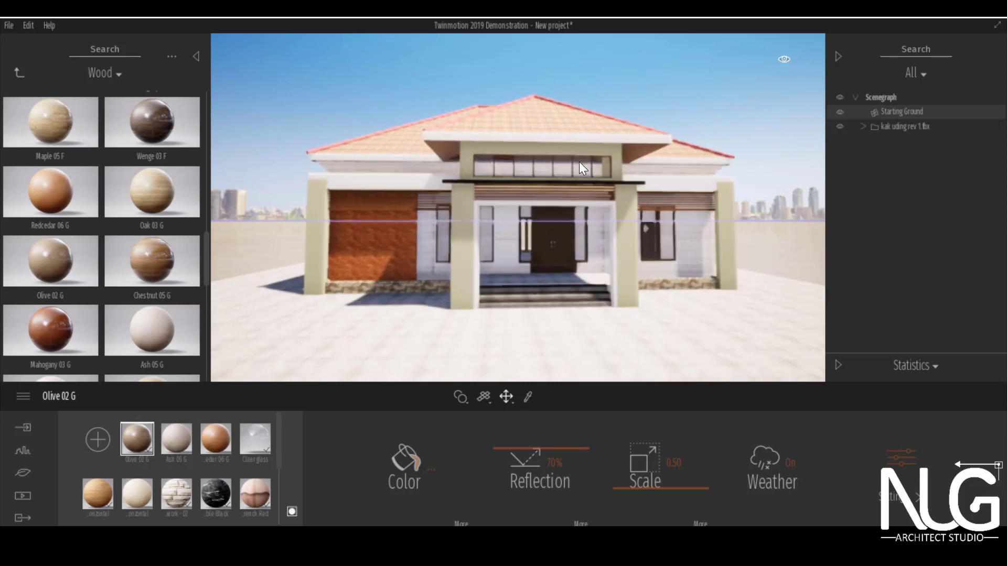
Try the Satin painted wall material on the facade's wood-finished parts, and undo it
scroll(579, 162, "up", 5)
scroll(579, 162, "down", 6)
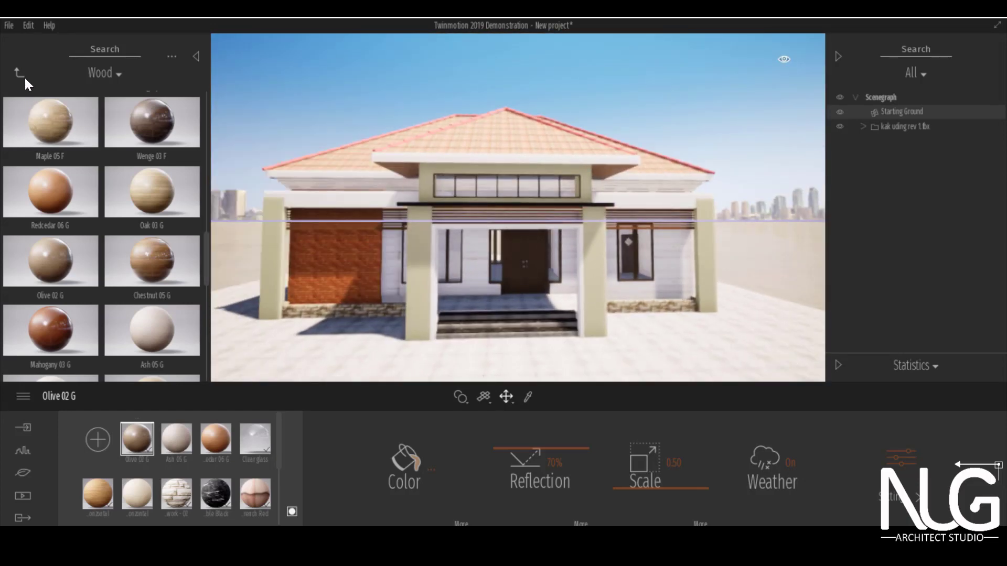
left_click(20, 74)
scroll(128, 184, "down", 1)
left_click(48, 331)
mouse_move(58, 240)
scroll(57, 240, "down", 1)
mouse_move(62, 271)
left_mouse_down()
mouse_move(583, 181)
mouse_move(538, 240)
left_mouse_up()
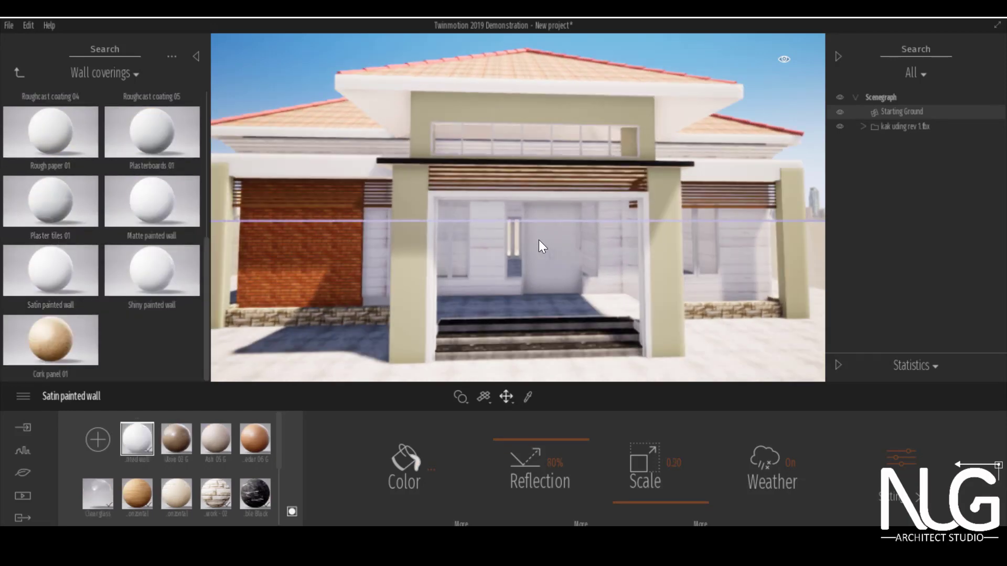
key("ctrl+z")
Set material placement to Apply to object, try Satin painted wall on the facade again, and undo it
scroll(545, 240, "up", 1)
scroll(547, 242, "down", 2)
left_click(464, 402)
left_click(457, 370)
mouse_move(460, 397)
left_click(462, 371)
mouse_move(34, 256)
left_mouse_down()
mouse_move(600, 130)
mouse_move(634, 250)
left_mouse_up()
key("ctrl+z")
Try Satin painted wall on the soffit of the porch roof with Apply to object, inspect the entrance, and undo it
mouse_move(461, 399)
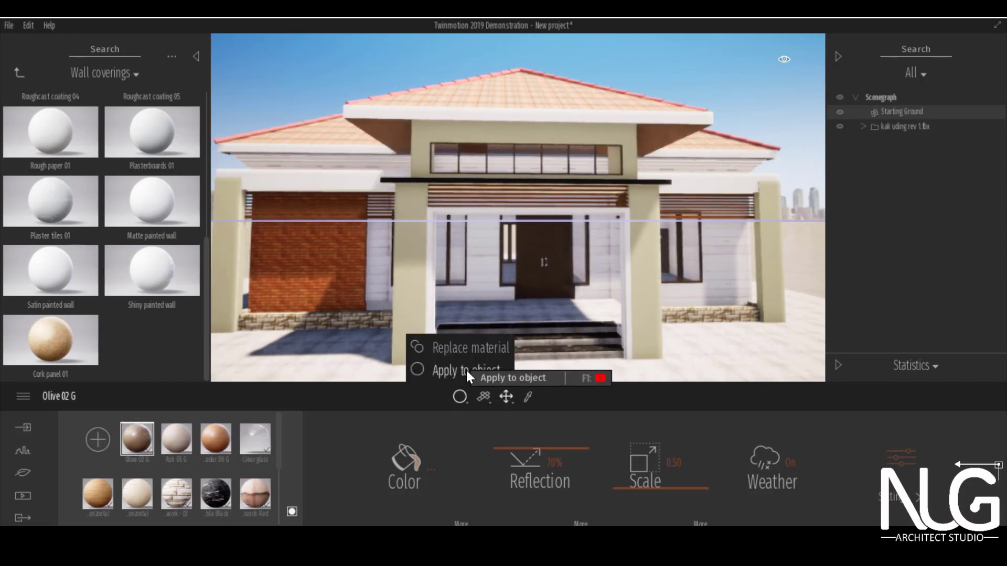
left_click(465, 364)
left_click_drag(49, 265, 676, 134)
scroll(613, 240, "up", 3)
scroll(613, 240, "up", 1)
scroll(522, 222, "down", 5)
scroll(522, 221, "up", 5)
scroll(522, 221, "down", 4)
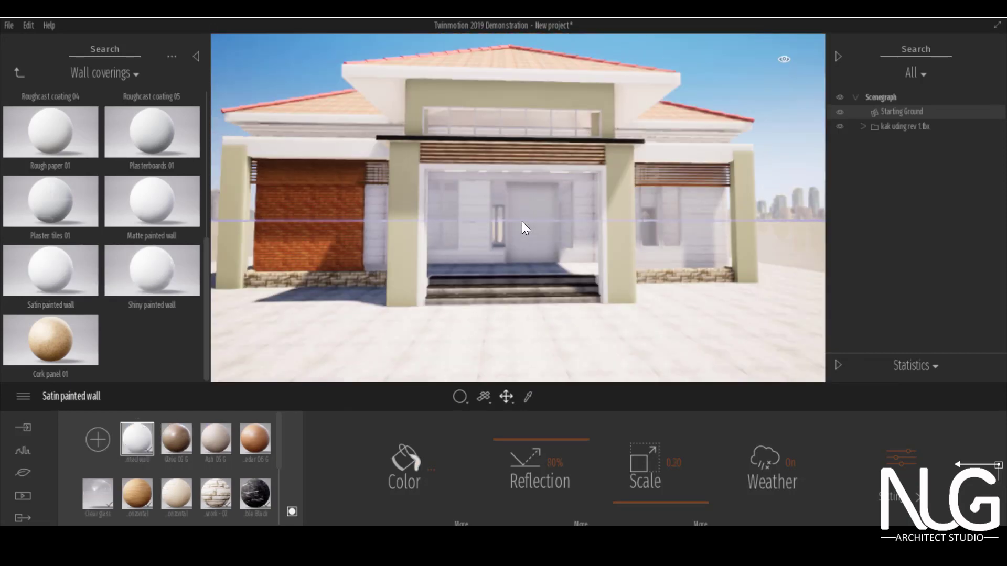
scroll(523, 219, "up", 5)
scroll(511, 242, "down", 3)
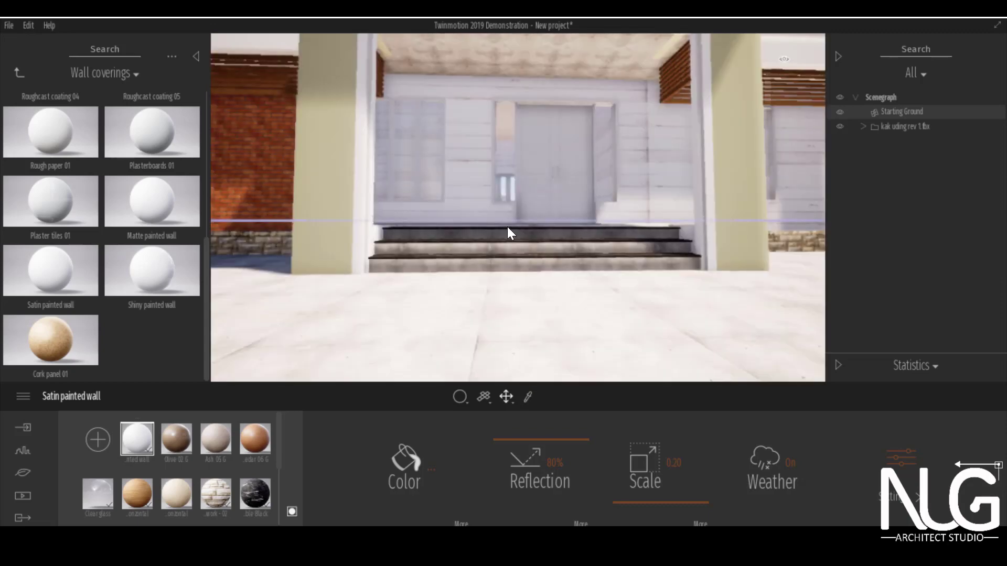
scroll(508, 227, "down", 4)
key("ctrl+z")
Return the asset browser to the top level of the Library
scroll(517, 212, "up", 4)
scroll(466, 150, "down", 3)
scroll(467, 152, "up", 2)
left_click(18, 74)
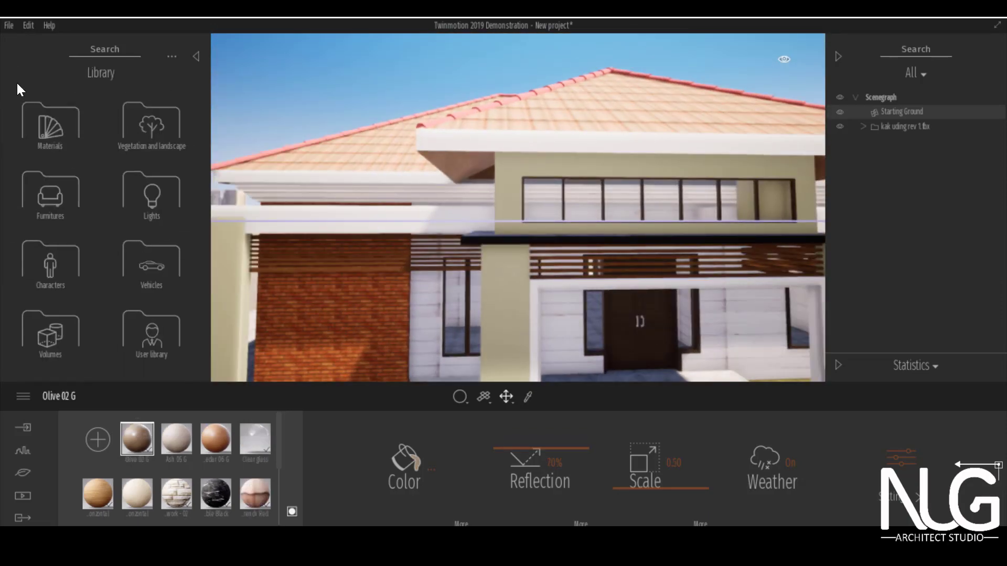
left_click(22, 75)
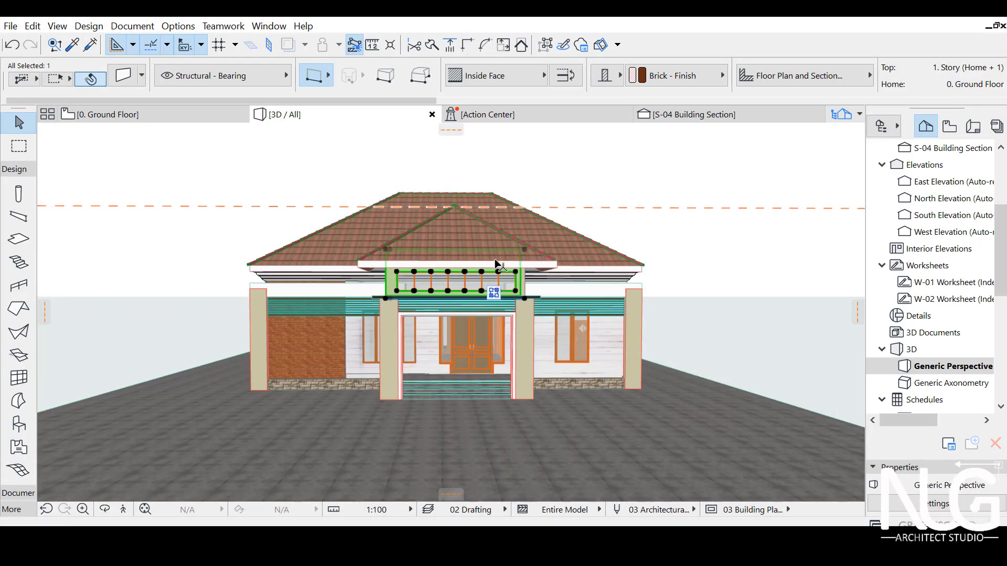
In ARCHICAD, draw a rectangular slab spanning the underside of the front porch roof overhang
scroll(499, 263, "up", 4)
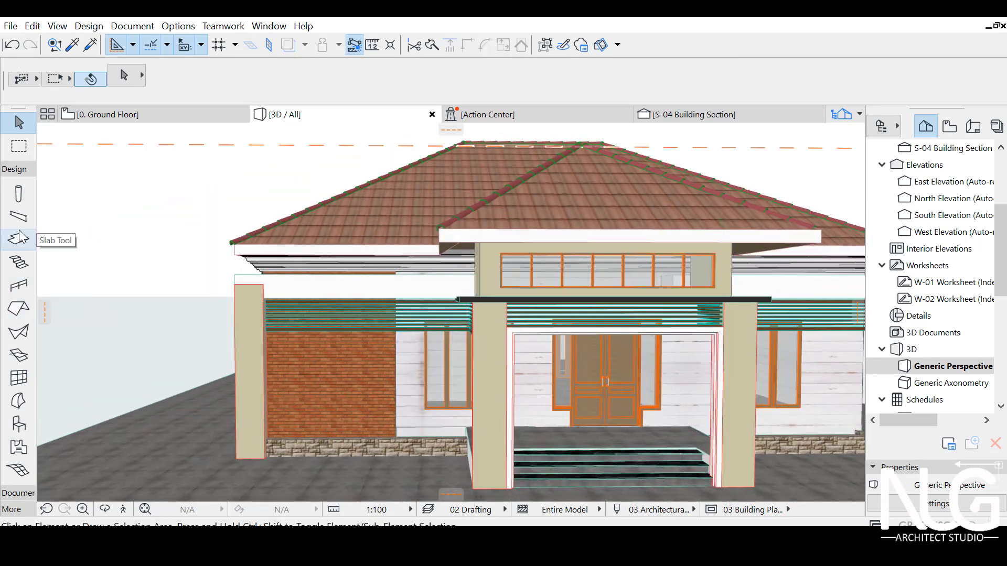
left_click(19, 239)
scroll(442, 243, "up", 2)
left_click(430, 253)
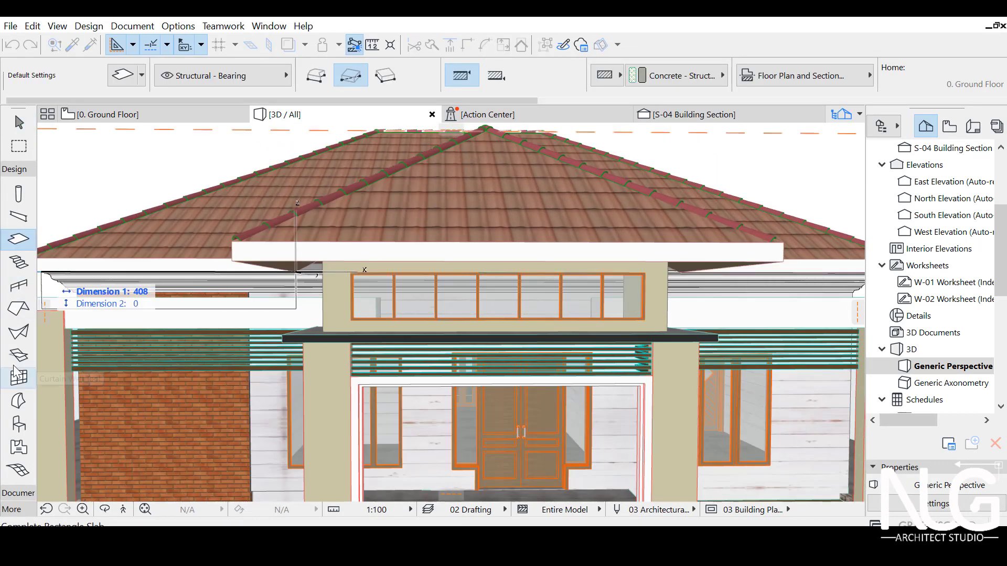
left_click(783, 260)
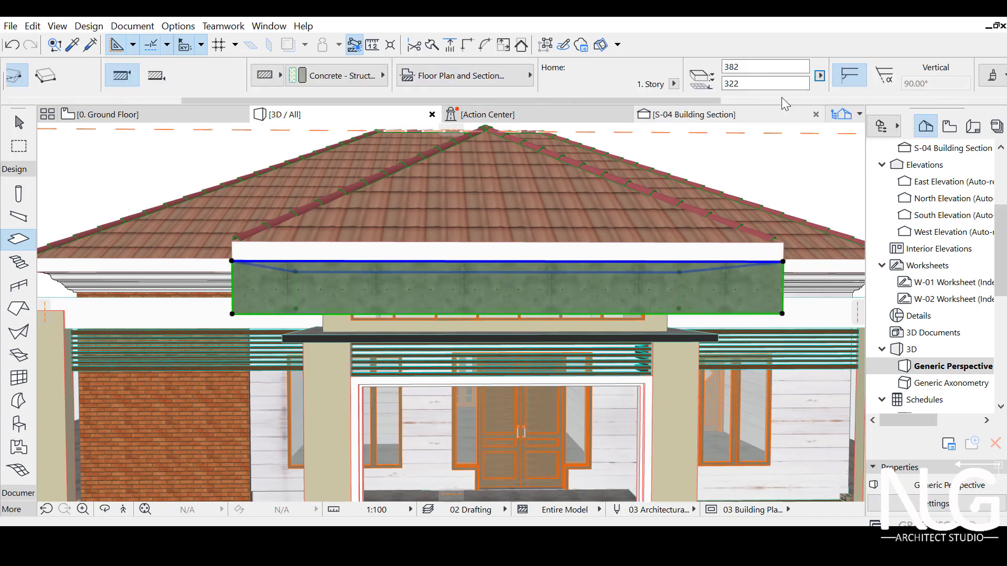
Set the bottom elevation of the porch soffit slab to 381
key("Return")
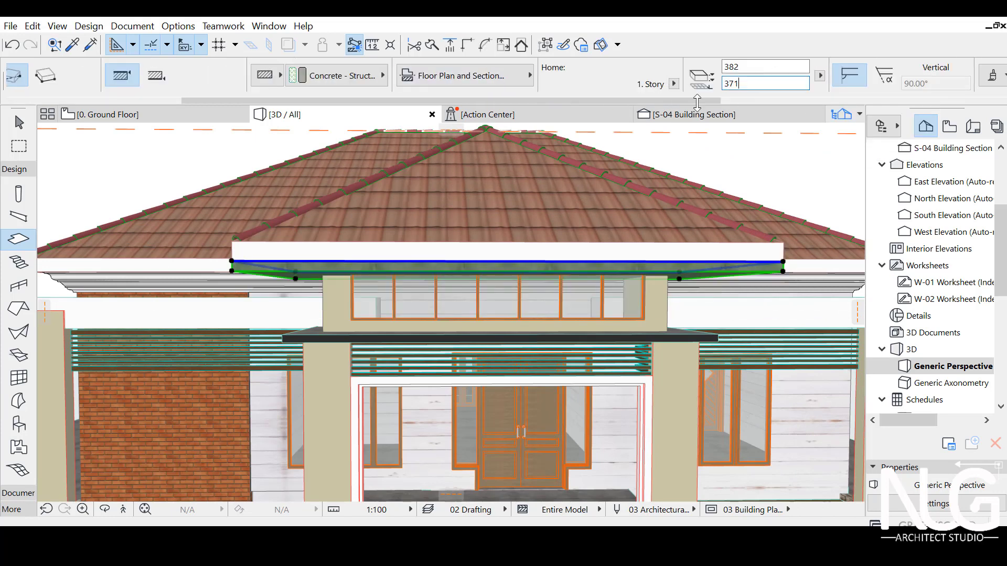
key("Return")
scroll(805, 246, "up", 5)
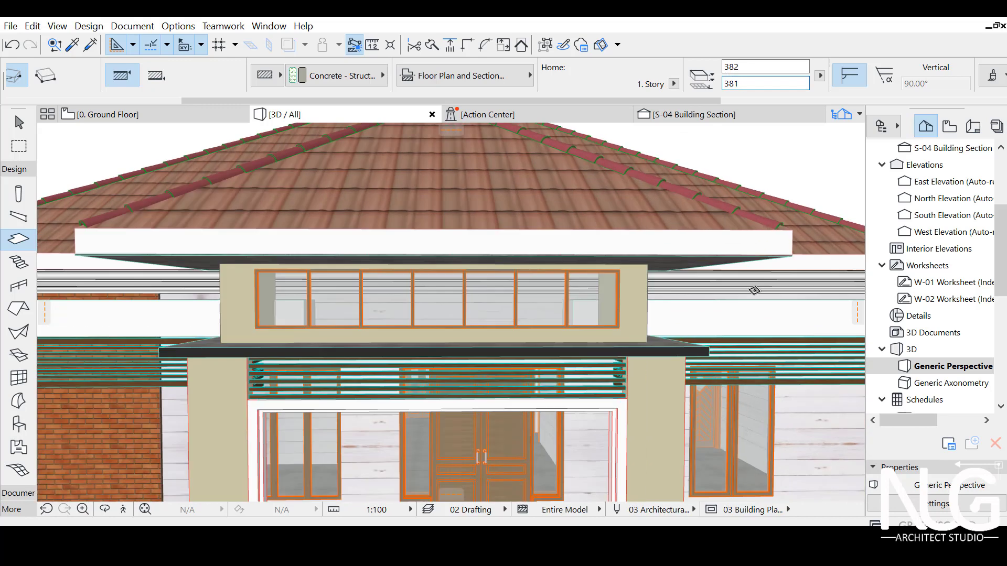
Raise the soffit slab to elevations 388 and 387 and offset its edges slightly inward
left_click(811, 238)
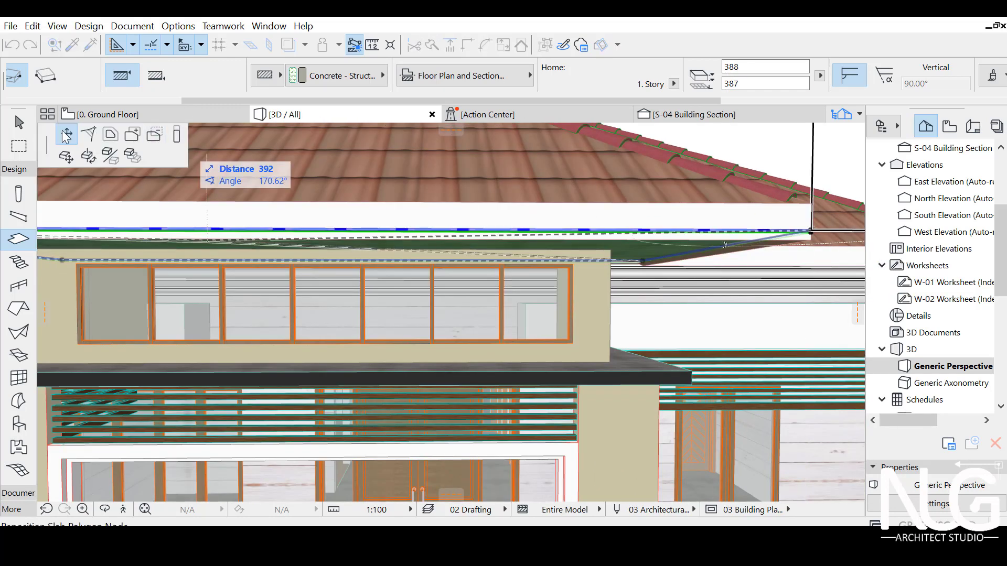
left_click(111, 134)
left_click(797, 233)
Override the soffit slab's surface with Stucco - White Fine
scroll(518, 96, "down", 3)
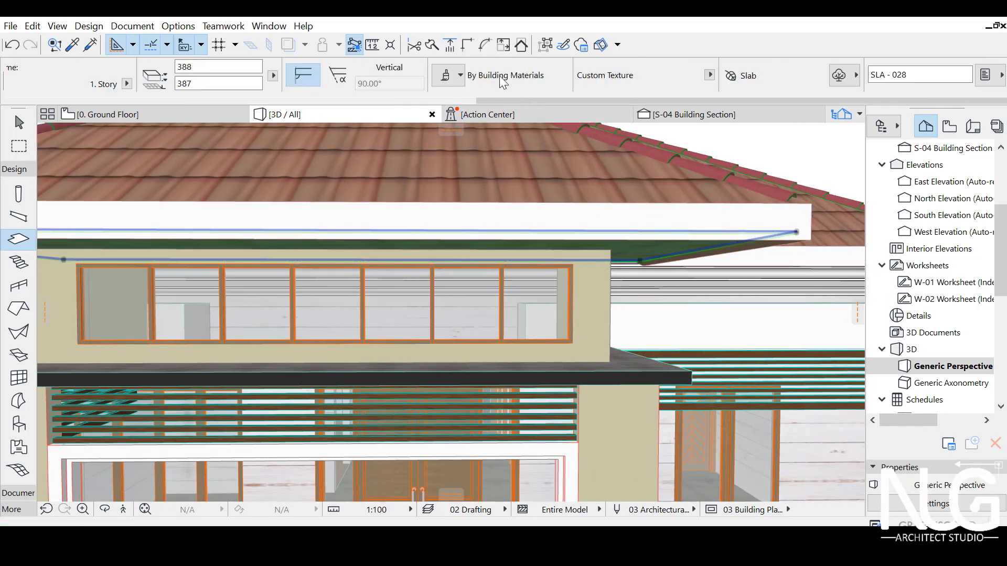
left_click(445, 76)
left_click(509, 122)
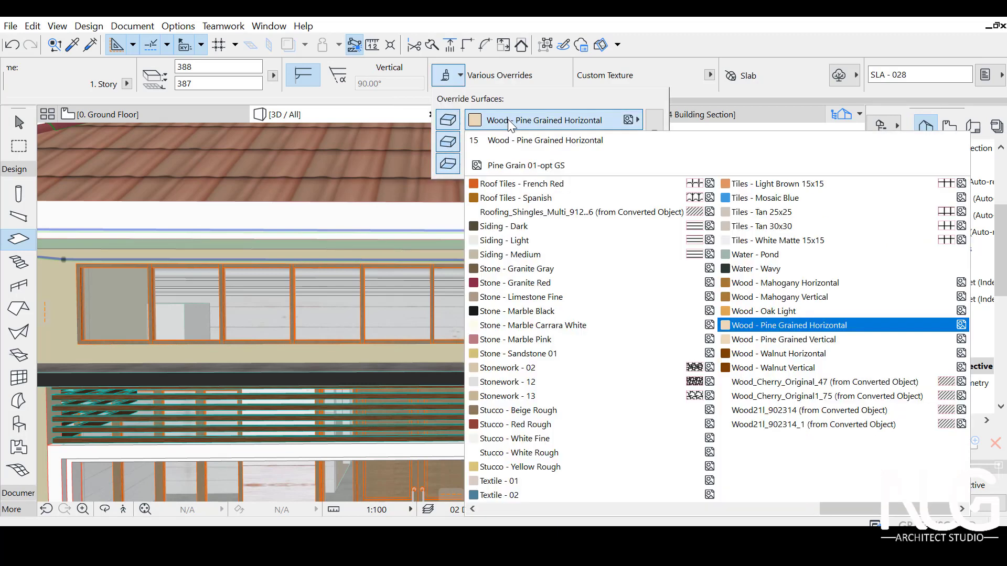
left_click(577, 439)
scroll(535, 209, "down", 4)
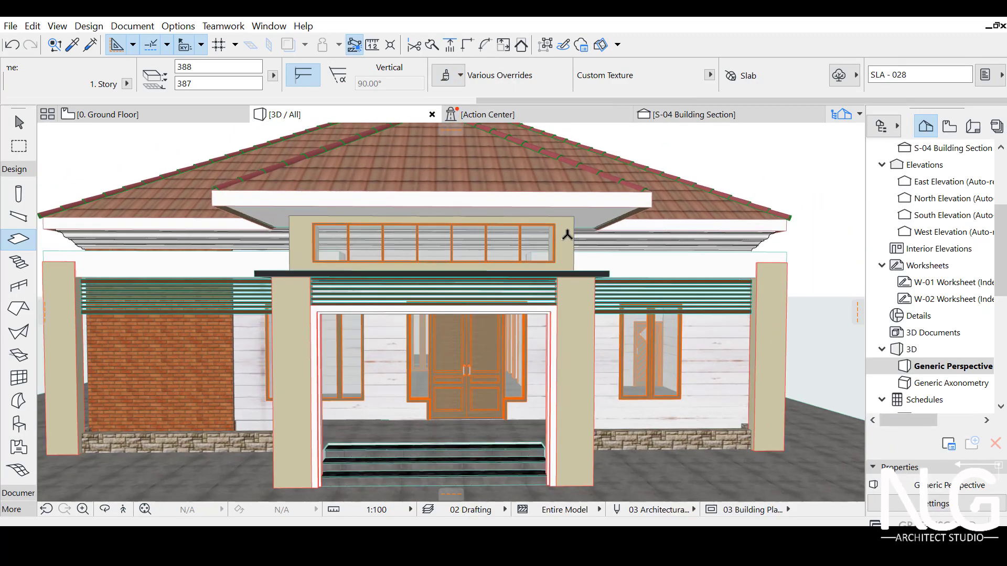
key("Escape")
Select the whole house model except the porch soffit slab and delete it, leaving only that slab
scroll(550, 249, "down", 2)
scroll(551, 250, "down", 3)
left_click_drag(787, 408, 320, 176)
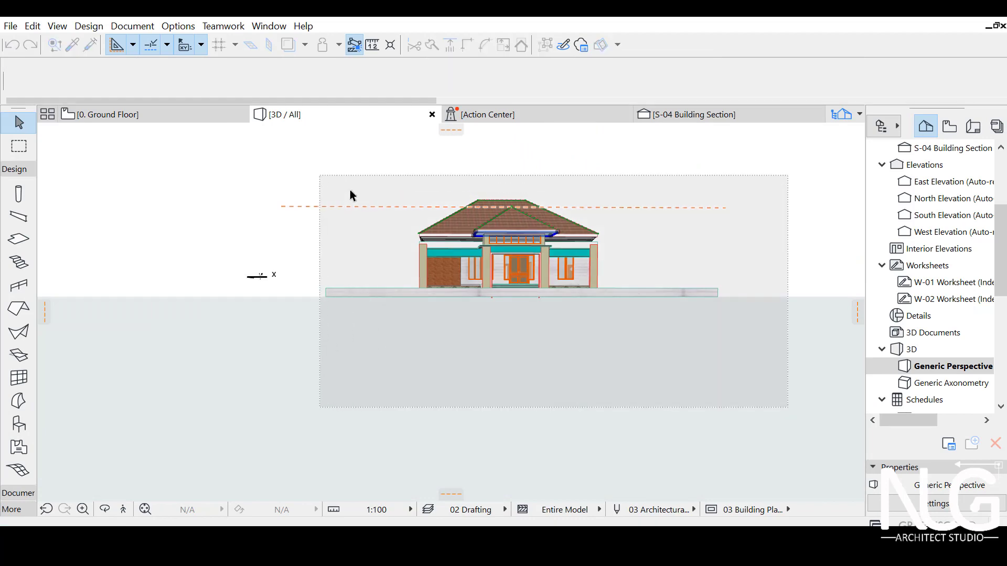
scroll(572, 241, "up", 6)
scroll(483, 186, "up", 3)
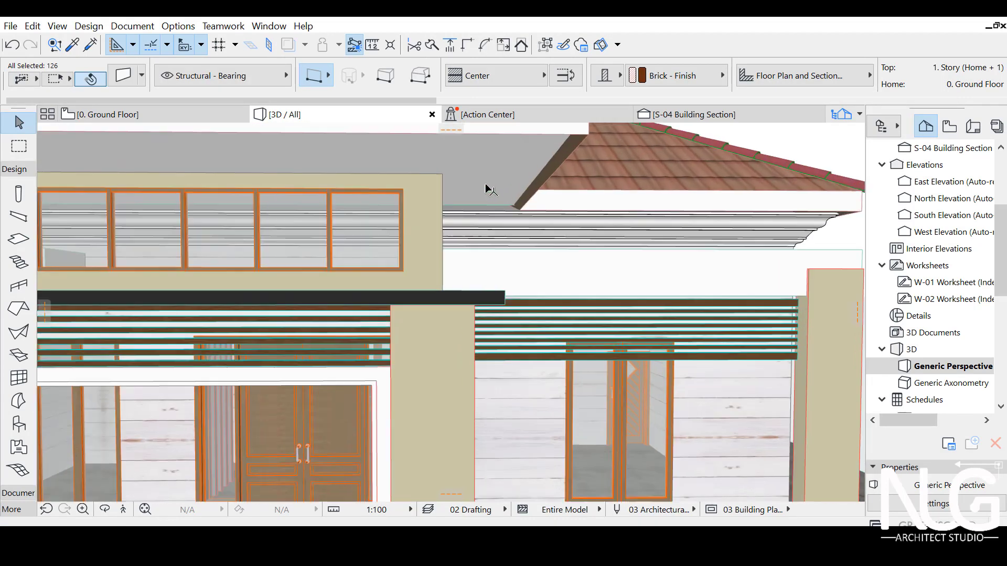
scroll(411, 301, "down", 1)
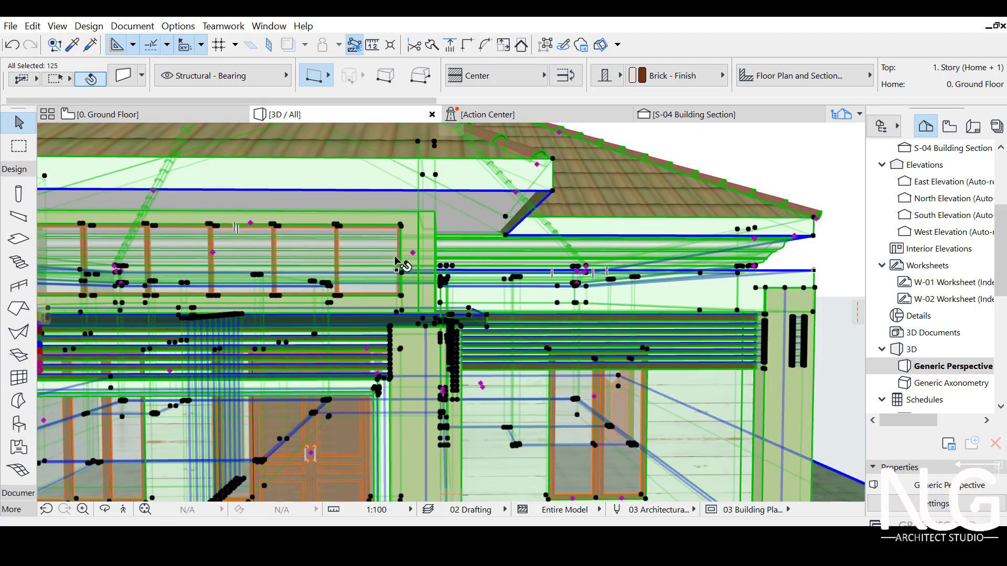
key("Delete")
scroll(486, 252, "down", 1)
middle_click_drag(540, 244, 608, 314)
left_click(611, 318)
key("Escape")
Export the isolated soffit slab as plafond in Twinmotion (*.fbx) format, and undo the deletion of the house elements
left_click(11, 26)
left_click(37, 130)
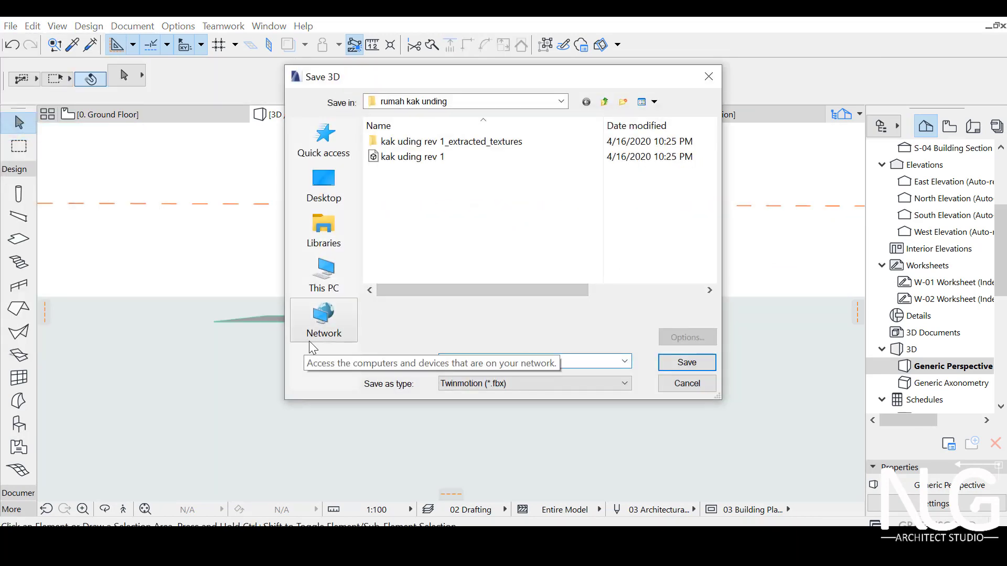
left_click(693, 366)
left_click(648, 310)
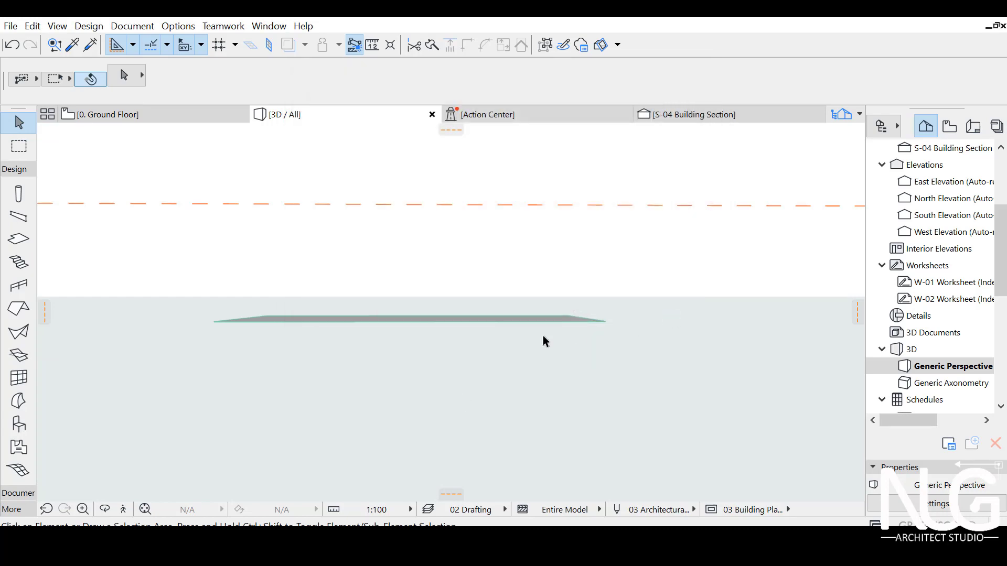
key("ctrl+z")
key("ctrl+z")
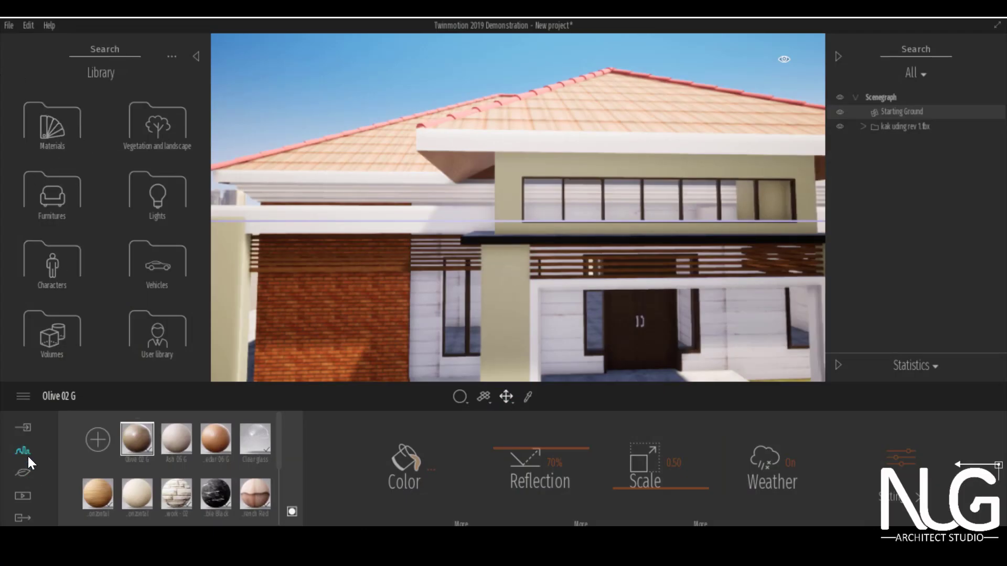
Switch to Twinmotion and import the plafond FBX as geometry, using the scene materials for all material conflicts
left_click(23, 428)
left_click(105, 462)
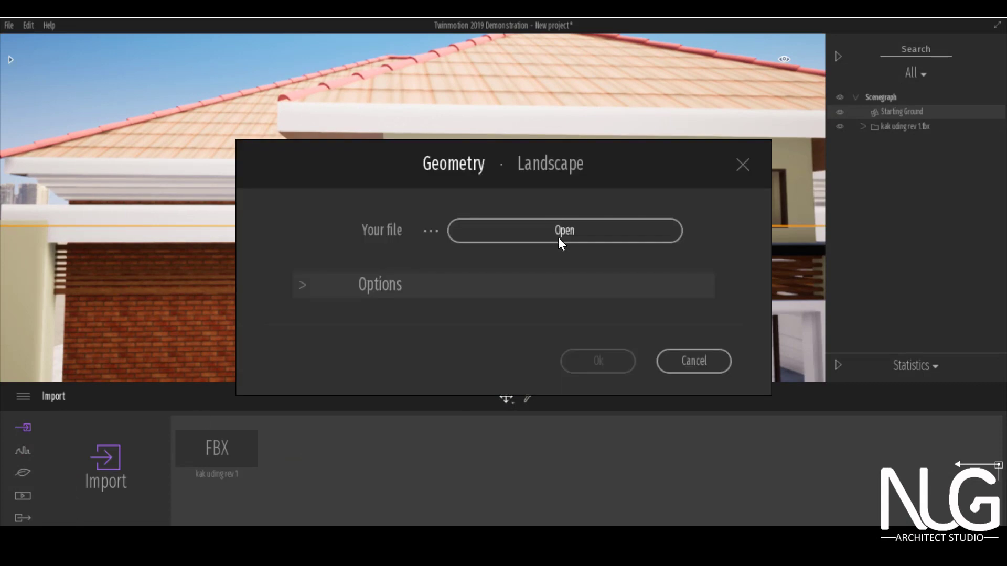
left_click(558, 235)
left_click(370, 370)
left_click(595, 359)
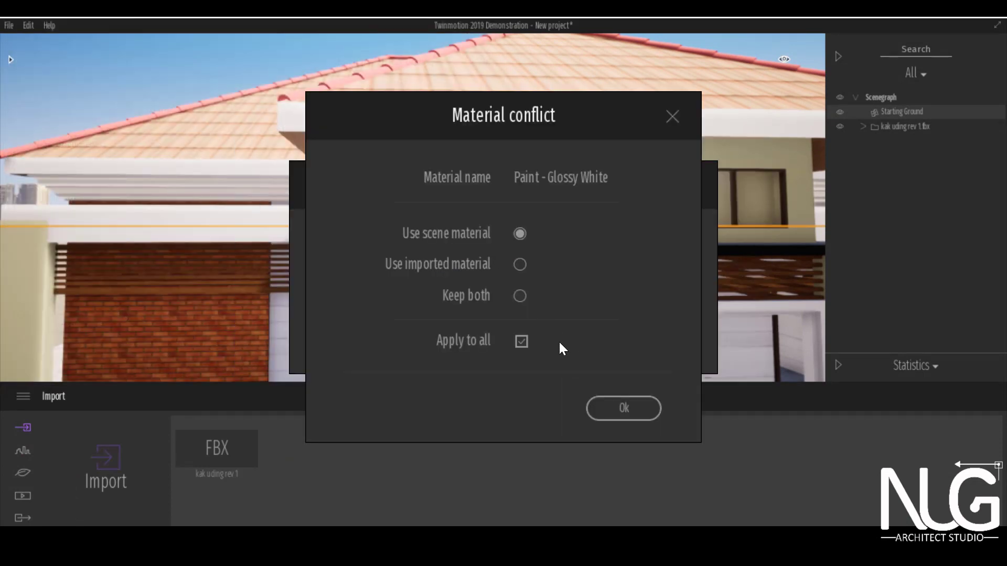
left_click(623, 408)
Pick the Olive 02 G material on the door and window frames and darken its color to a very dark brown
scroll(502, 251, "down", 3)
middle_click_drag(560, 253, 527, 385)
left_click(472, 306)
left_click(427, 472)
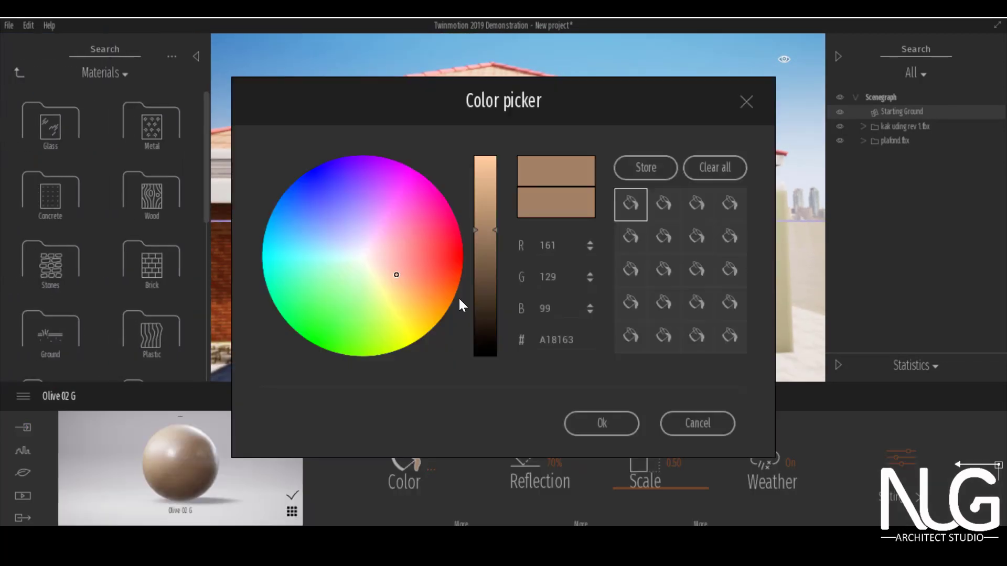
left_click_drag(585, 111, 555, 194)
left_click(566, 511)
Apply the Satin painted wall material from the wall coverings to the thin black canopy slab above the porch
scroll(513, 274, "down", 3)
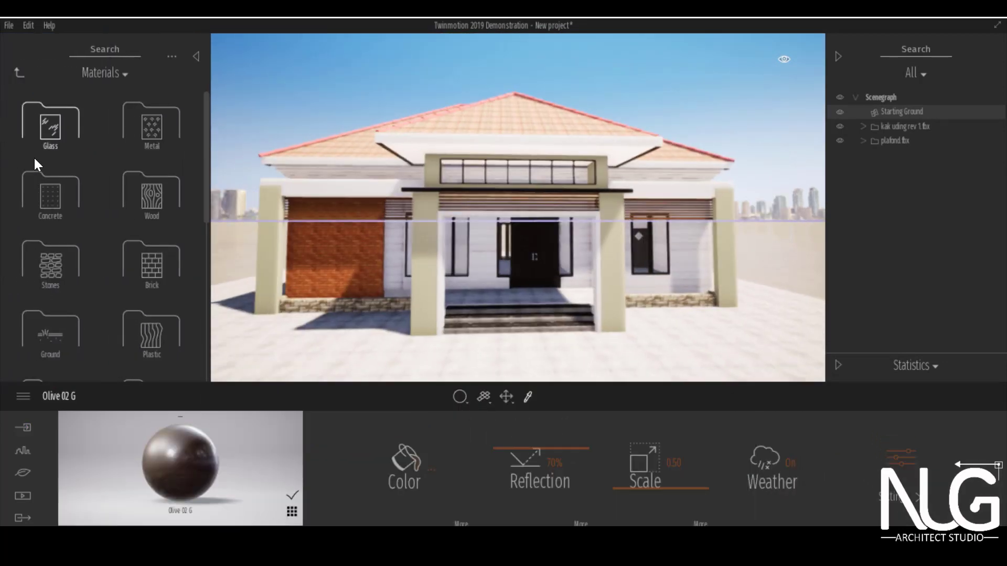
scroll(79, 263, "down", 3)
left_click(33, 358)
scroll(35, 168, "down", 5)
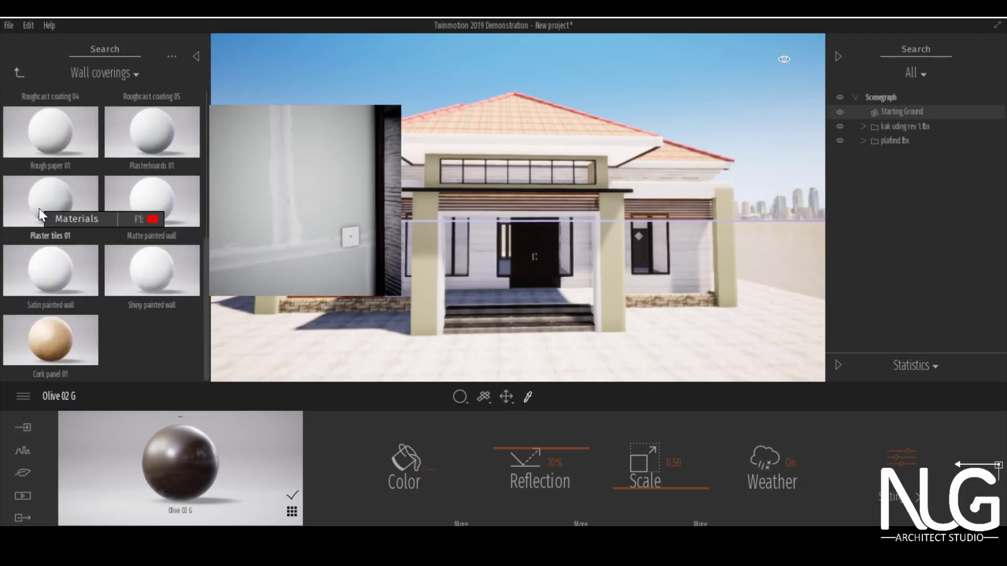
left_click_drag(50, 273, 611, 190)
scroll(624, 223, "up", 5)
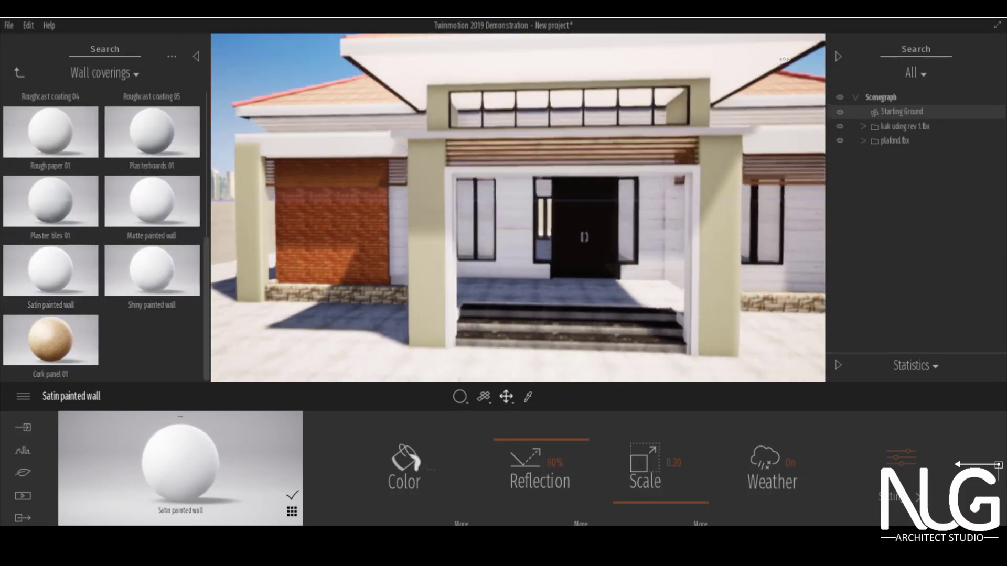
Try the Cork panel 01 and Roughcast coating 05 materials on the porch columns
left_click_drag(51, 340, 724, 284)
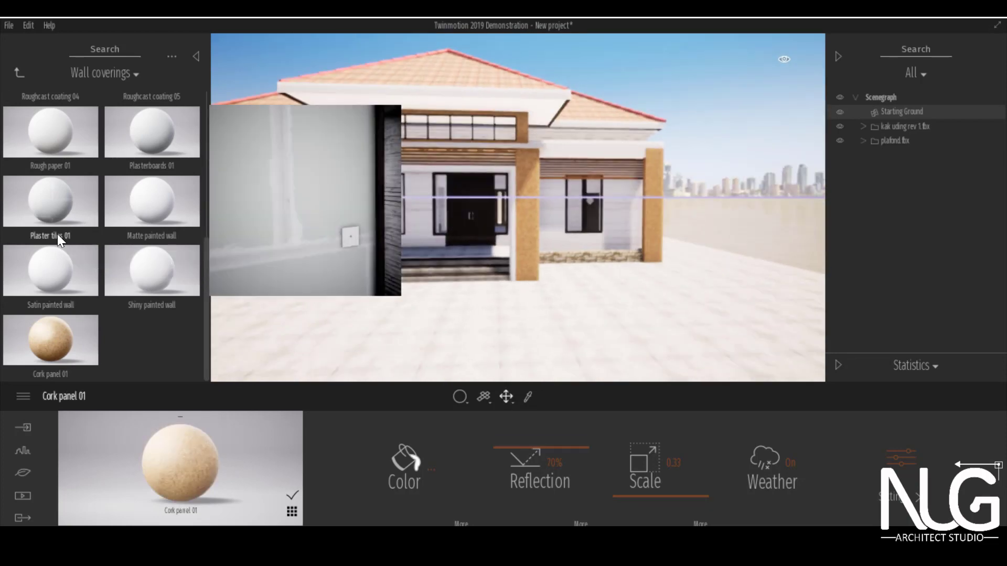
scroll(100, 236, "up", 3)
left_click_drag(152, 263, 530, 254)
scroll(473, 213, "up", 5)
scroll(128, 194, "up", 3)
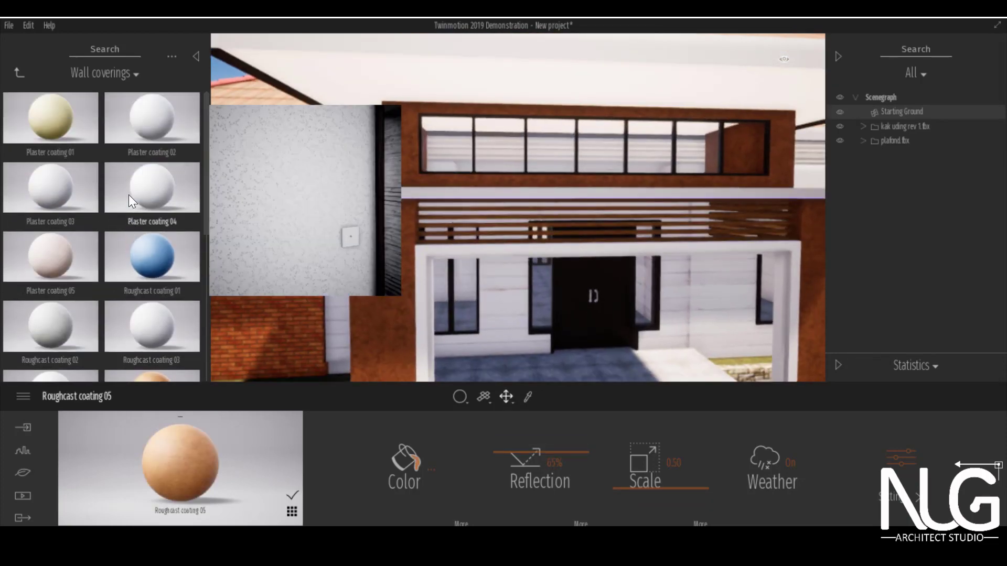
Apply the Plaster coating 05 material to the porch columns
left_click_drag(38, 263, 396, 296)
scroll(397, 296, "down", 5)
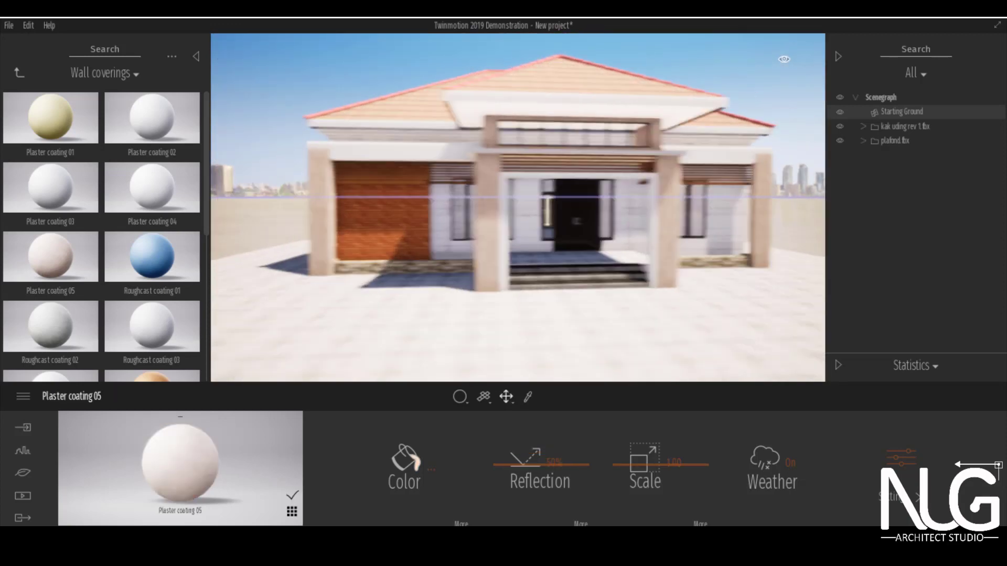
scroll(314, 252, "up", 3)
Recolor the columns' Plaster coating 05 to a darker brown and set its reflection to 89%
left_click(418, 453)
left_click(485, 230)
left_click_drag(500, 159, 215, 360)
left_click_drag(339, 323, 467, 103)
left_click_drag(335, 256, 338, 226)
left_click(483, 422)
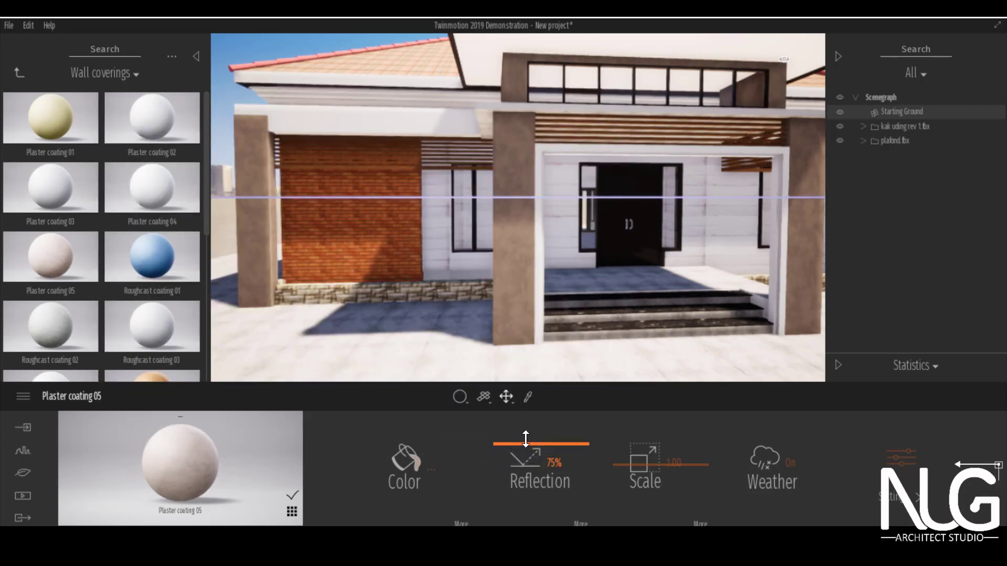
left_click_drag(526, 440, 525, 420)
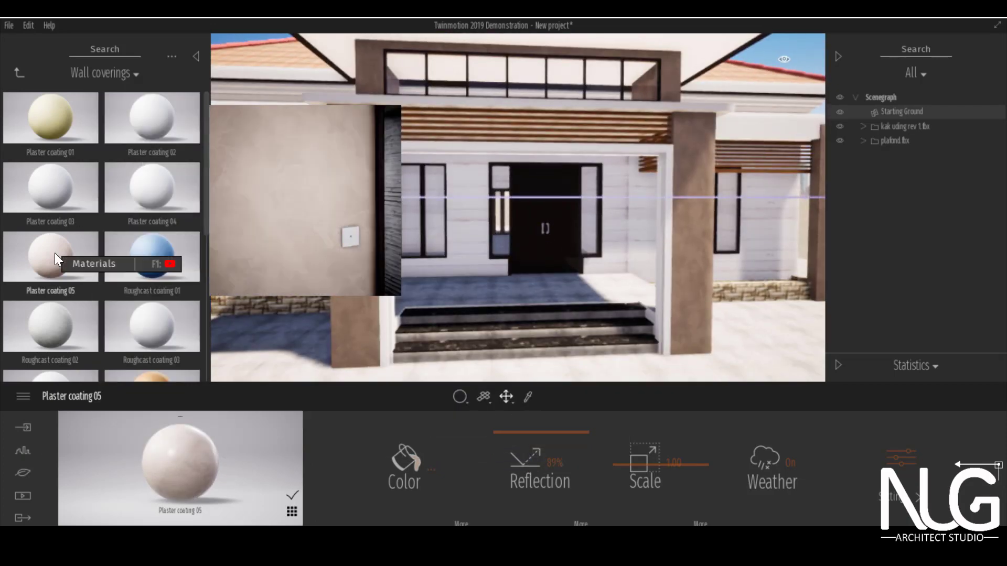
Replace the white plank finish on the front walls with the Satin painted wall material
scroll(55, 253, "down", 5)
scroll(73, 356, "down", 2)
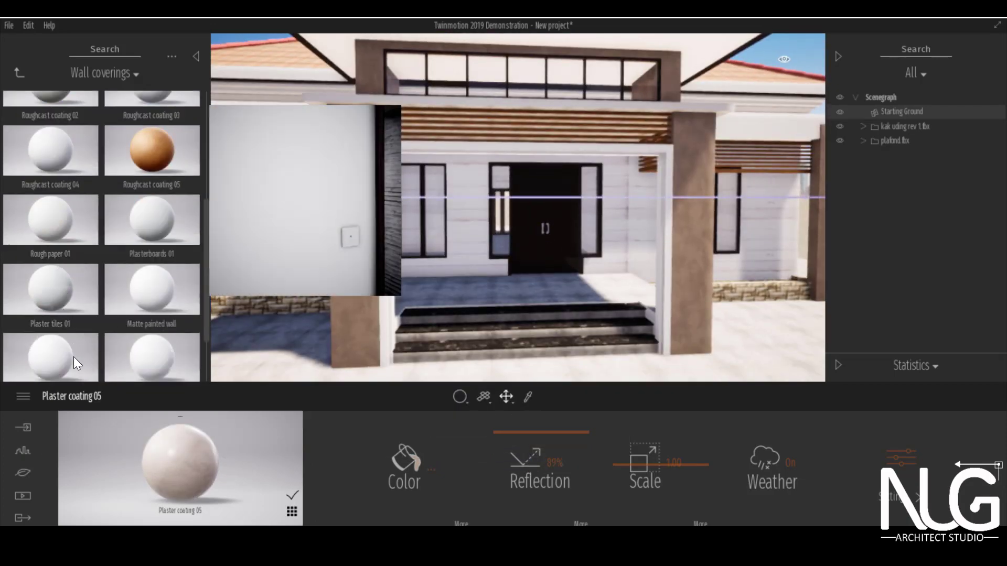
left_click_drag(52, 266, 625, 250)
scroll(625, 250, "down", 3)
scroll(707, 221, "up", 4)
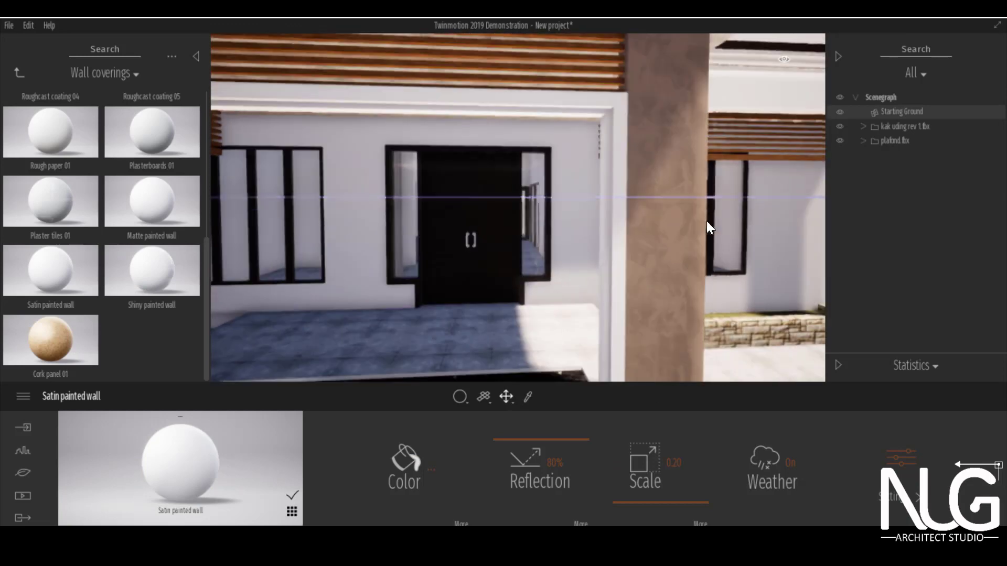
Tint the front walls' Satin painted wall material a warm cream, color EDEBD4
left_click(402, 440)
left_click(385, 274)
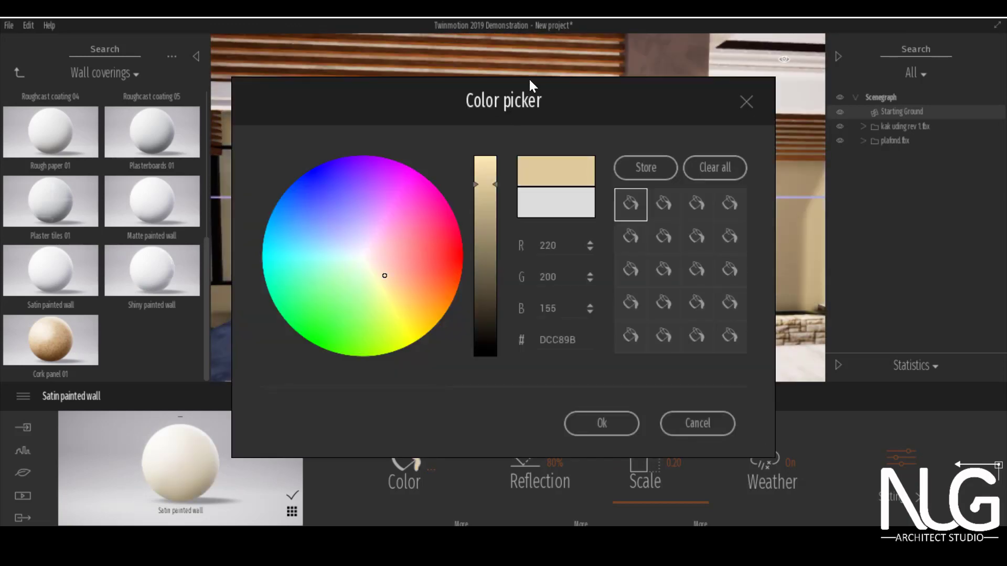
left_click_drag(635, 115, 899, 251)
left_click(650, 391)
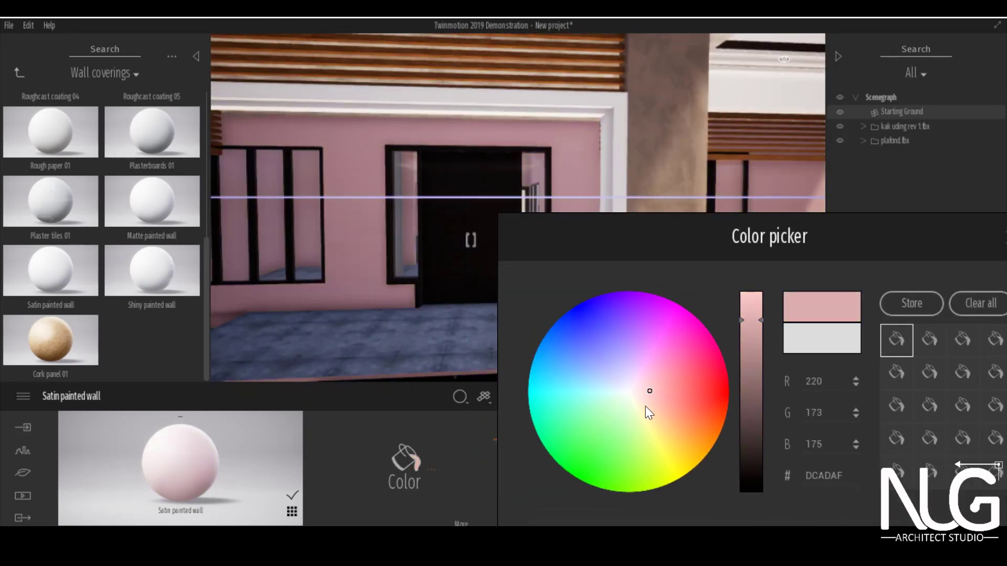
left_click(635, 393)
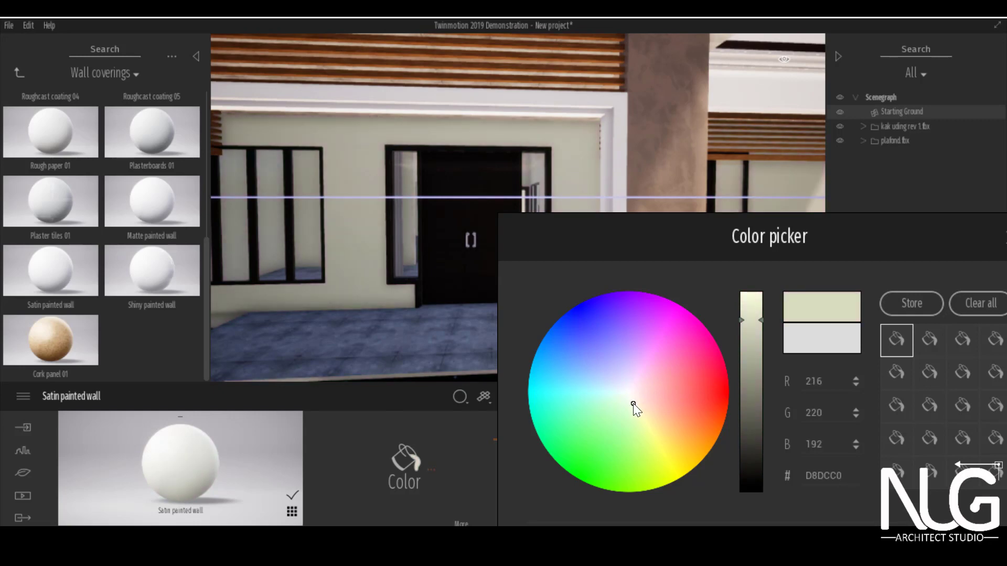
left_click(751, 305)
left_click_drag(810, 231, 436, 108)
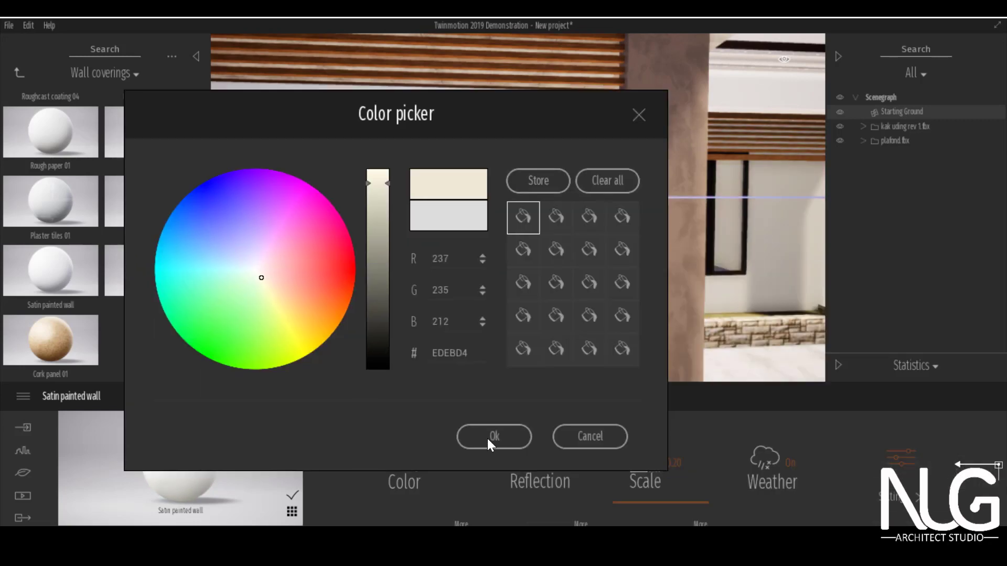
left_click(468, 434)
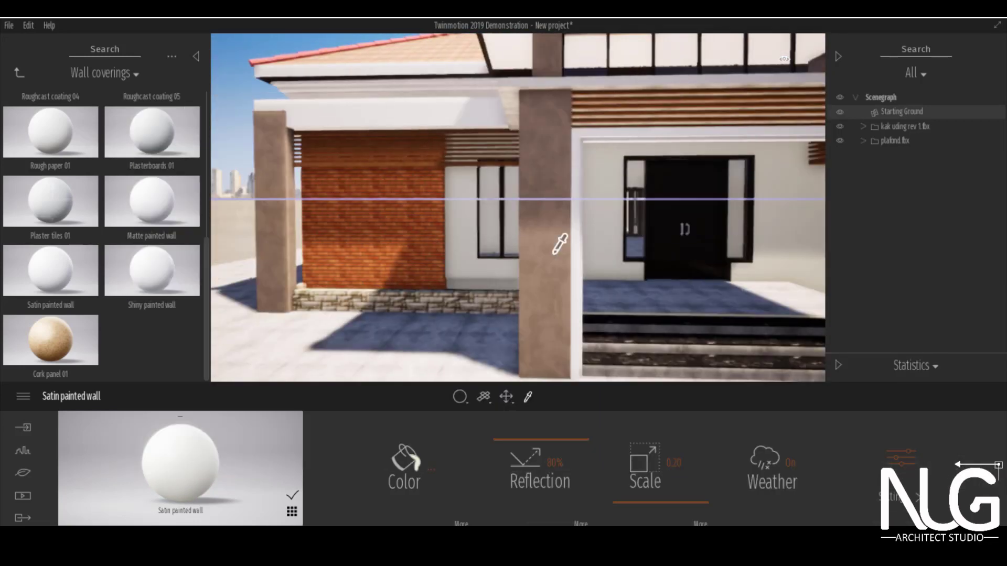
Try the Painted brick 01 material on the red brick wall with its scale raised to 3.95
left_click(19, 73)
left_click(51, 183)
scroll(149, 198, "down", 4)
left_click_drag(47, 218, 430, 257)
scroll(430, 257, "up", 5)
scroll(295, 271, "down", 2)
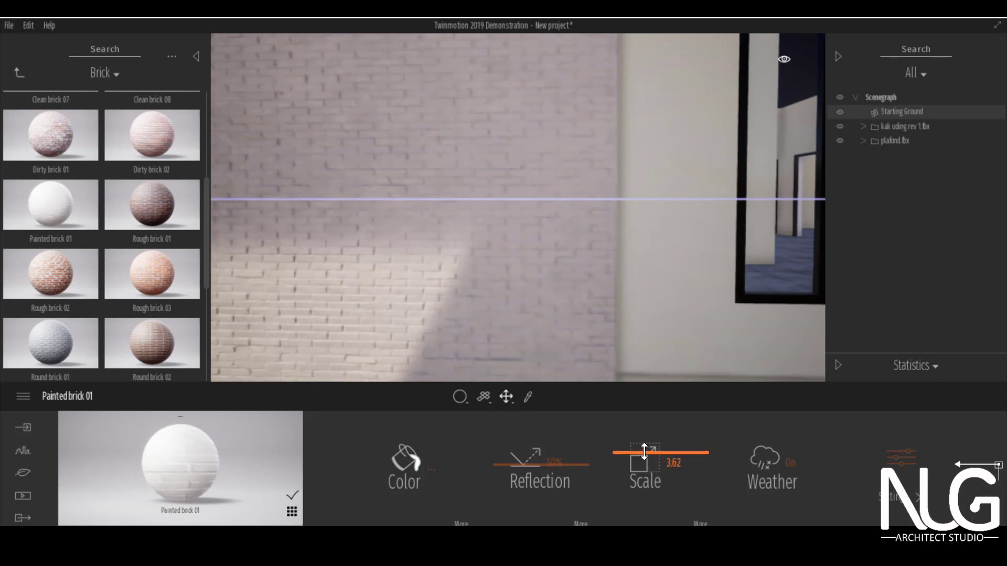
scroll(477, 238, "down", 5)
scroll(476, 238, "up", 5)
scroll(474, 235, "down", 5)
middle_click_drag(474, 235, 487, 257)
scroll(488, 256, "down", 3)
Apply the Stacked stone 05 material from the stones library to the brick feature wall beside the porch
left_click(20, 72)
scroll(63, 168, "down", 1)
left_click(137, 197)
left_click(23, 72)
left_click(38, 272)
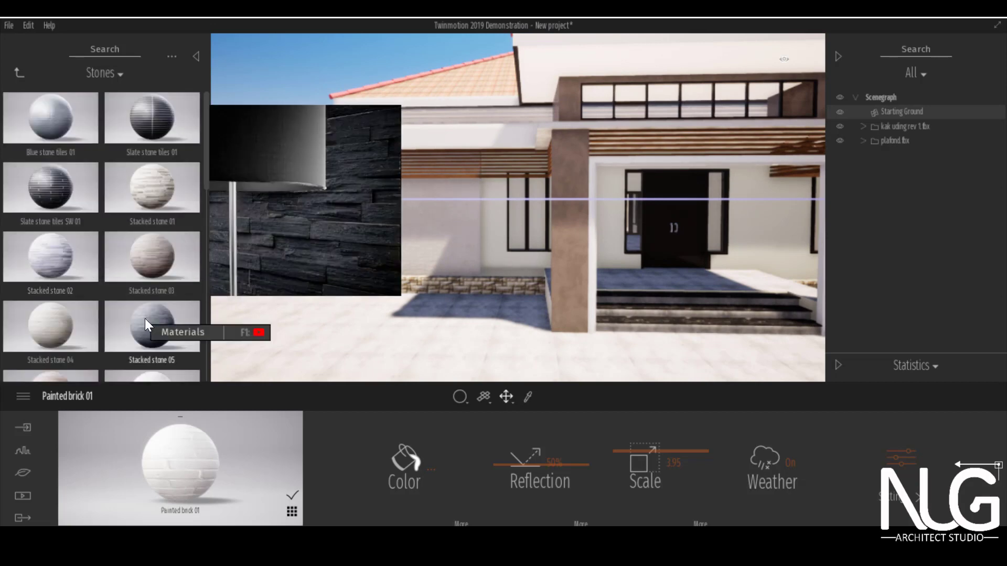
left_click_drag(144, 319, 423, 234)
scroll(424, 236, "up", 4)
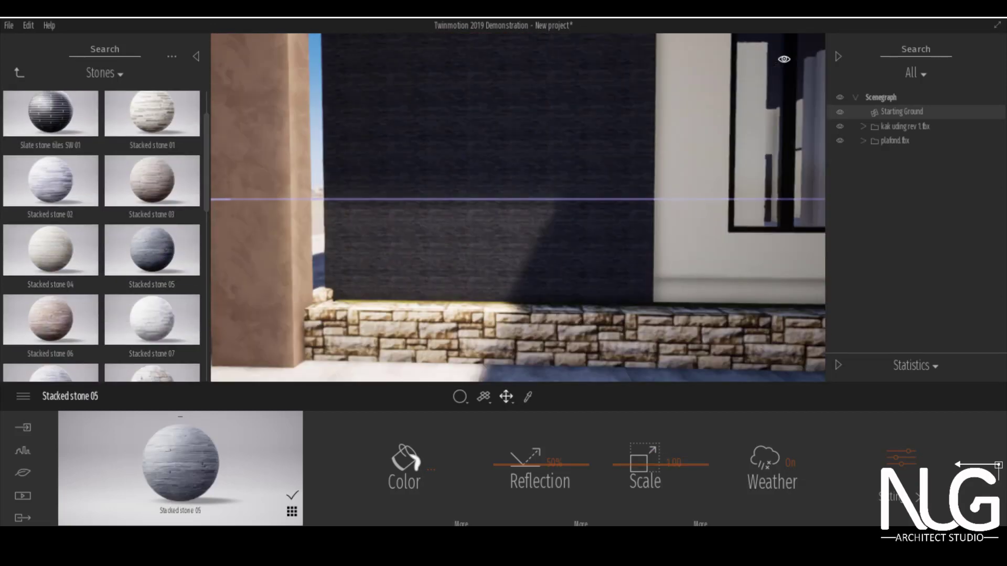
Increase the texture scale of the Stacked stone 05 material on the feature wall
scroll(79, 301, "down", 4)
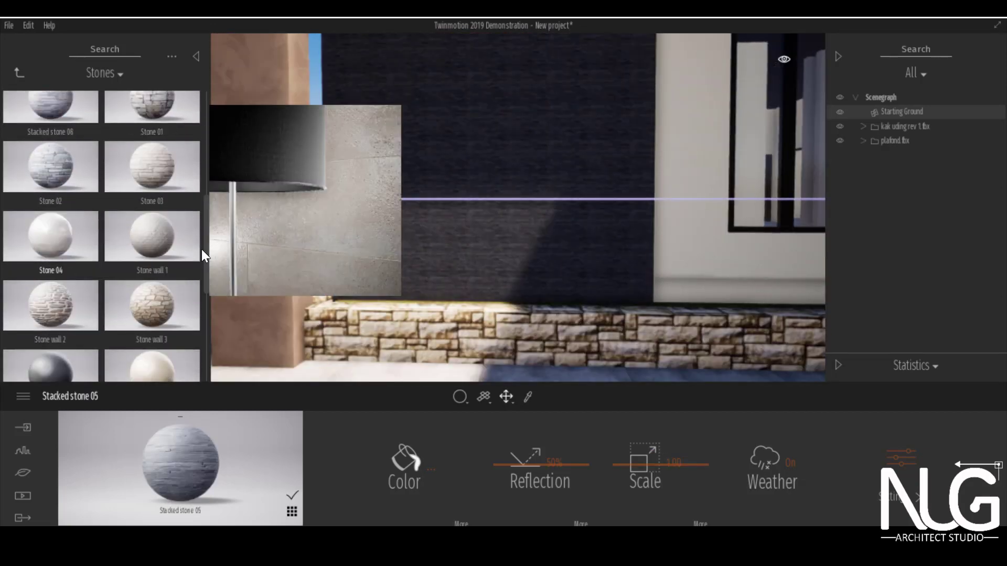
scroll(68, 297, "down", 5)
scroll(52, 270, "up", 6)
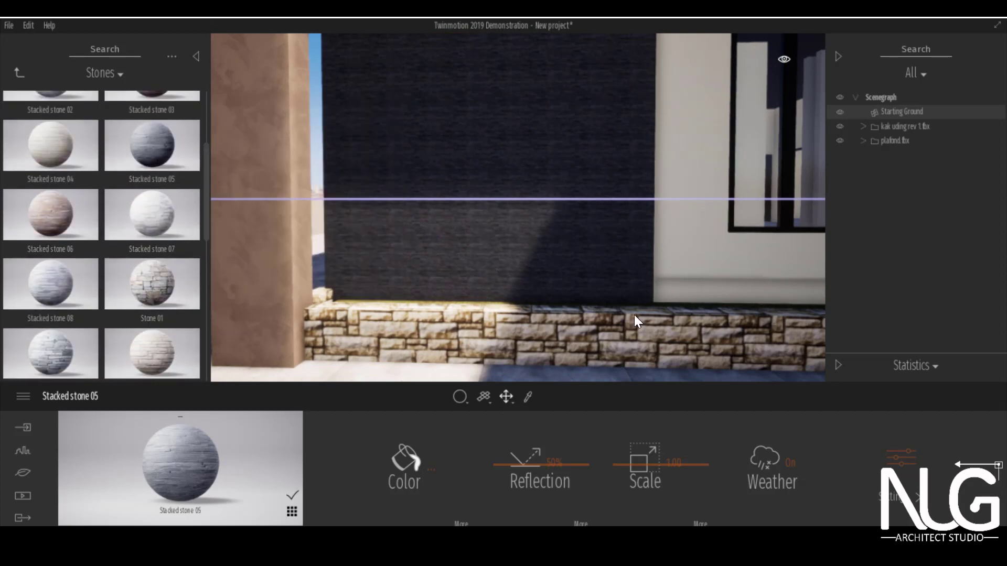
left_click_drag(662, 467, 661, 453)
Inspect the front facade from several distances and sample the Paint - Titanium White material
scroll(533, 247, "down", 5)
middle_click_drag(533, 246, 648, 208)
scroll(566, 222, "down", 3)
scroll(648, 208, "up", 3)
scroll(550, 231, "down", 4)
scroll(486, 240, "up", 5)
key("t")
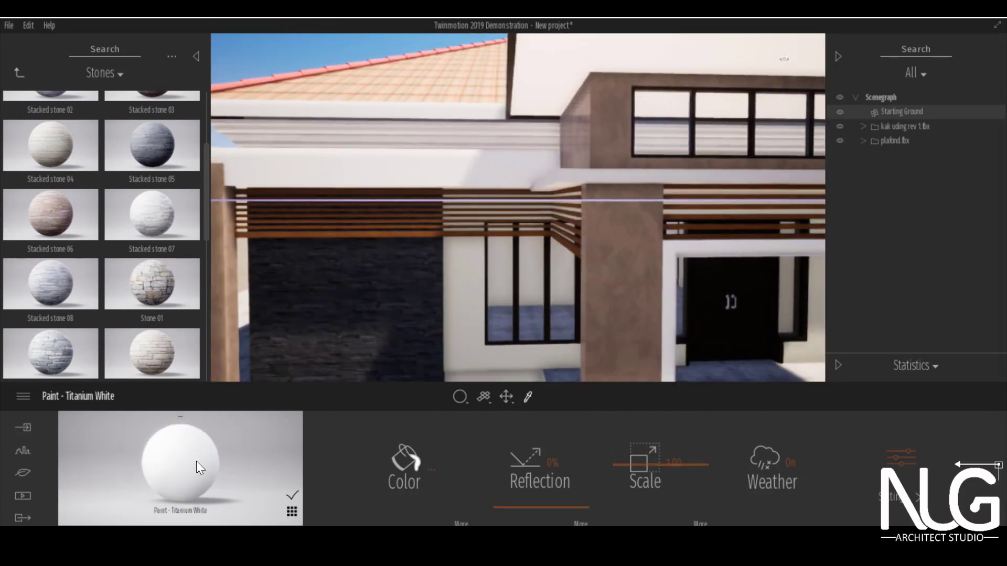
scroll(434, 129, "down", 4)
middle_click_drag(475, 164, 613, 166)
scroll(614, 166, "down", 2)
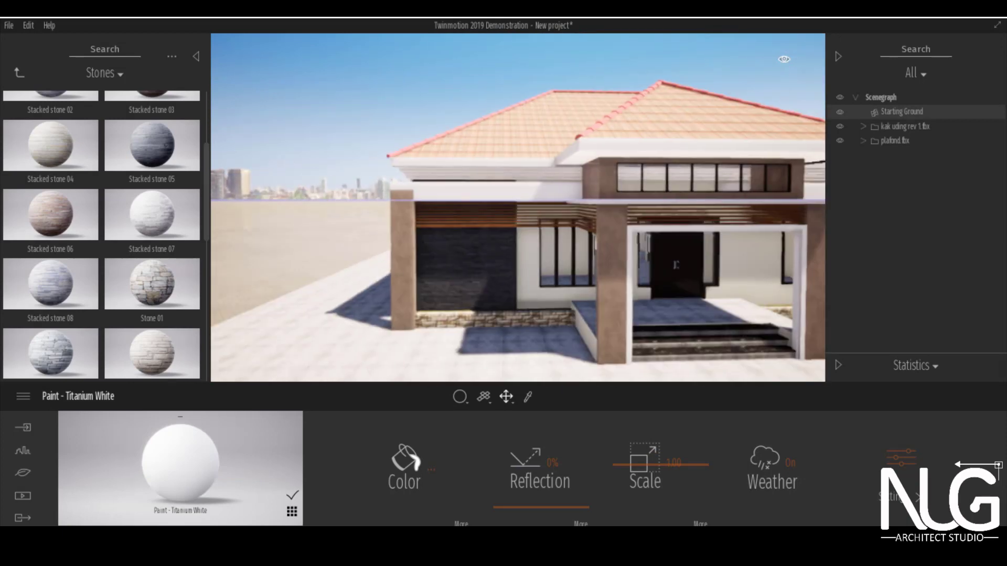
Apply the Roof covering 11 material to the house roof and set its scale to 3.62
left_click(18, 73)
scroll(146, 220, "down", 3)
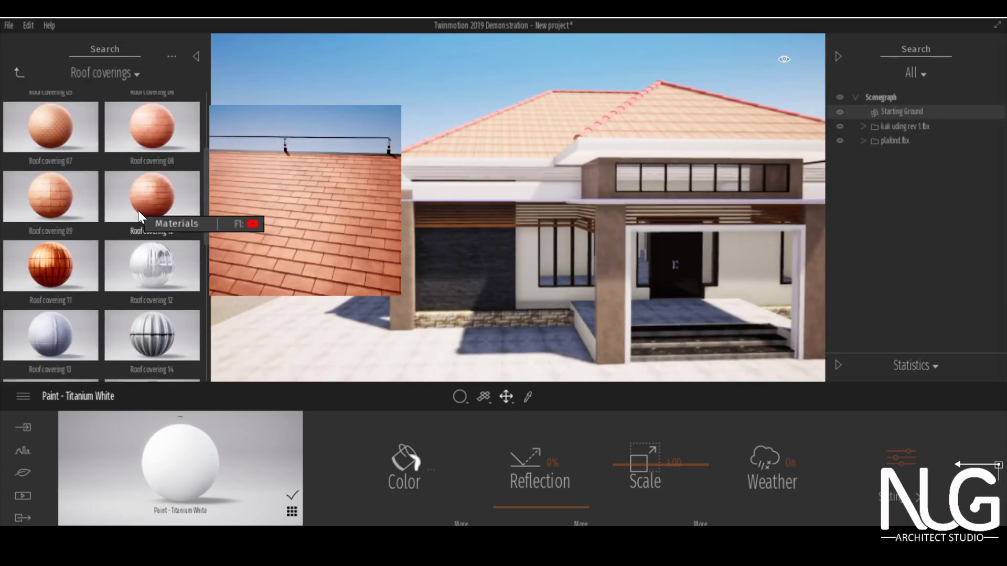
left_click_drag(52, 247, 669, 115)
middle_click_drag(674, 235, 548, 347)
left_click_drag(662, 463, 661, 452)
Change the color of the Roof covering 11 material from orange to a dark greyish brown
left_click(418, 460)
left_click(488, 319)
left_click_drag(501, 112, 304, 276)
left_click(133, 378)
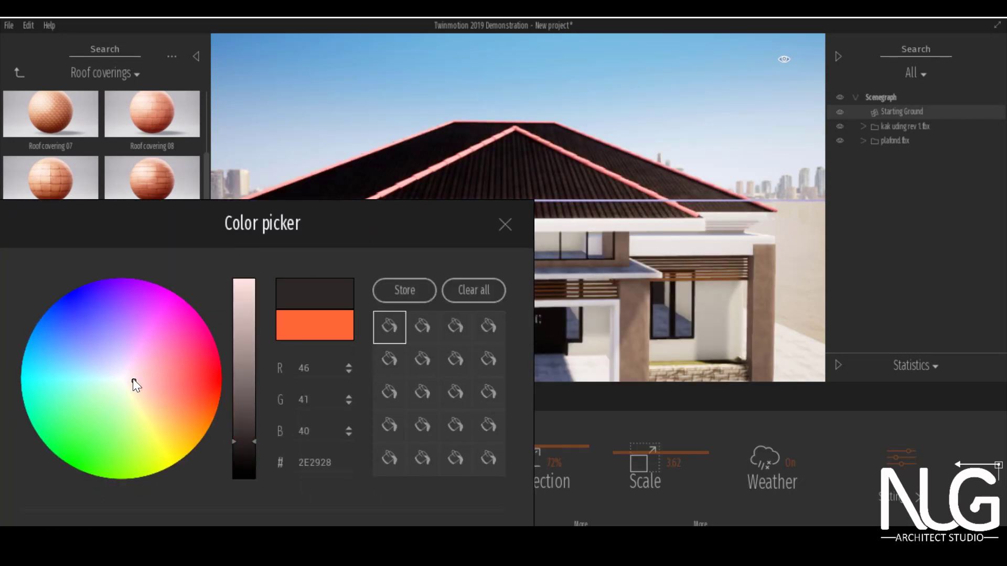
left_click(243, 420)
left_click_drag(437, 206, 472, 144)
left_click(400, 481)
Apply the dark Roof covering 11 material to the red ridge tiles of the roof
left_click(405, 182)
scroll(574, 213, "down", 2)
scroll(574, 213, "up", 3)
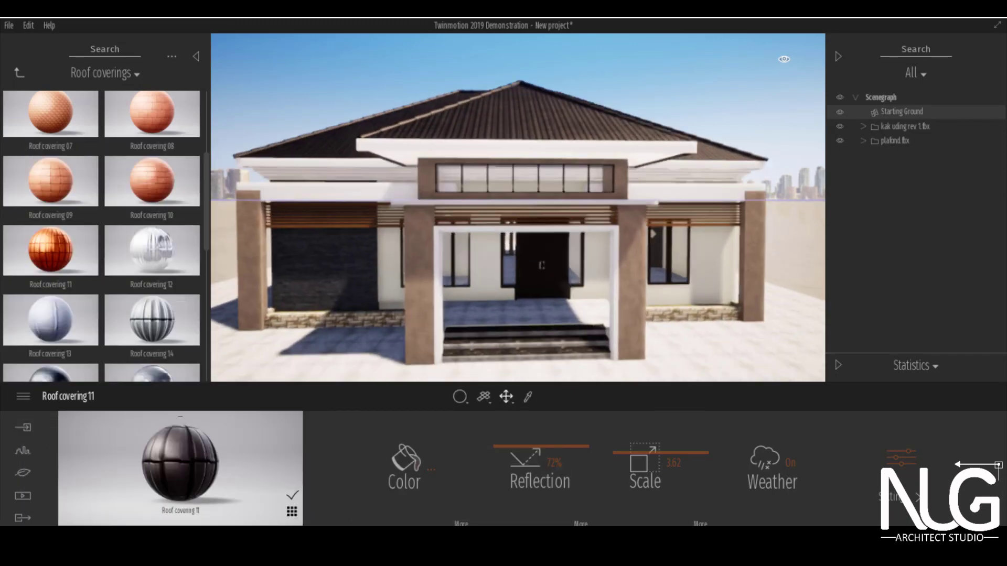
scroll(590, 214, "up", 5)
scroll(448, 185, "up", 5)
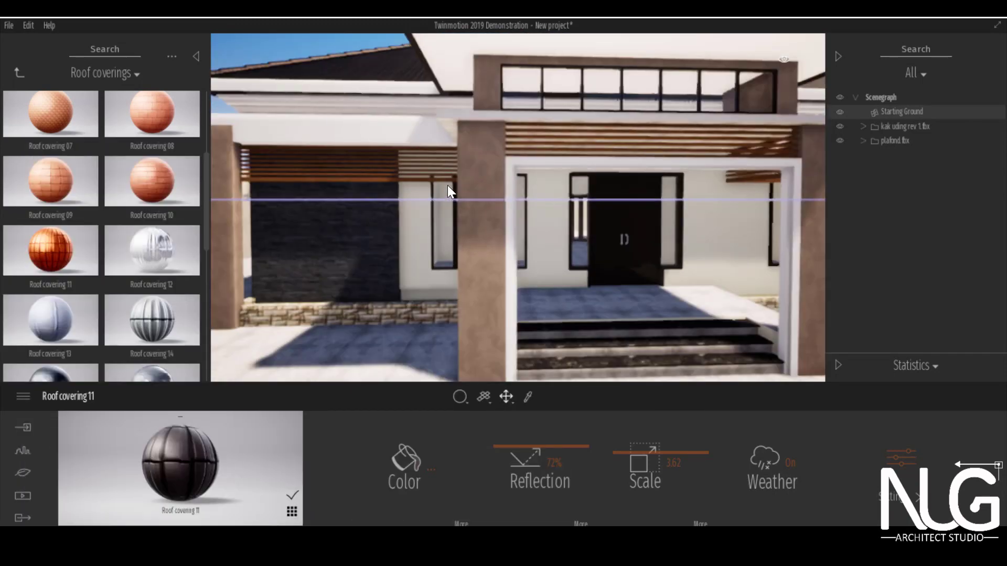
Sample the Wood - Walnut Horizontal material of the slats and set its color to dark grey 484848
left_click(528, 397)
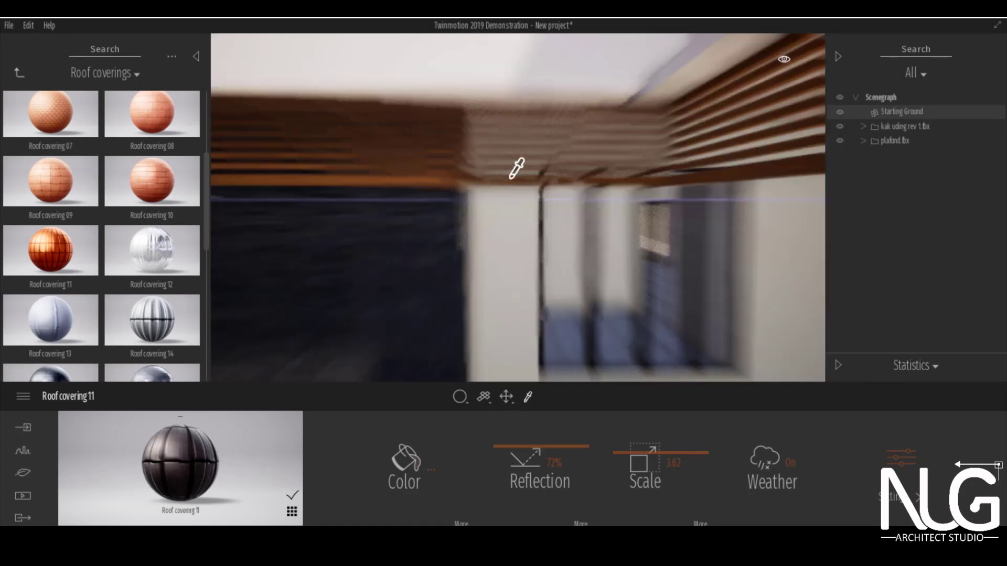
left_click(521, 164)
left_click(421, 463)
left_click(486, 307)
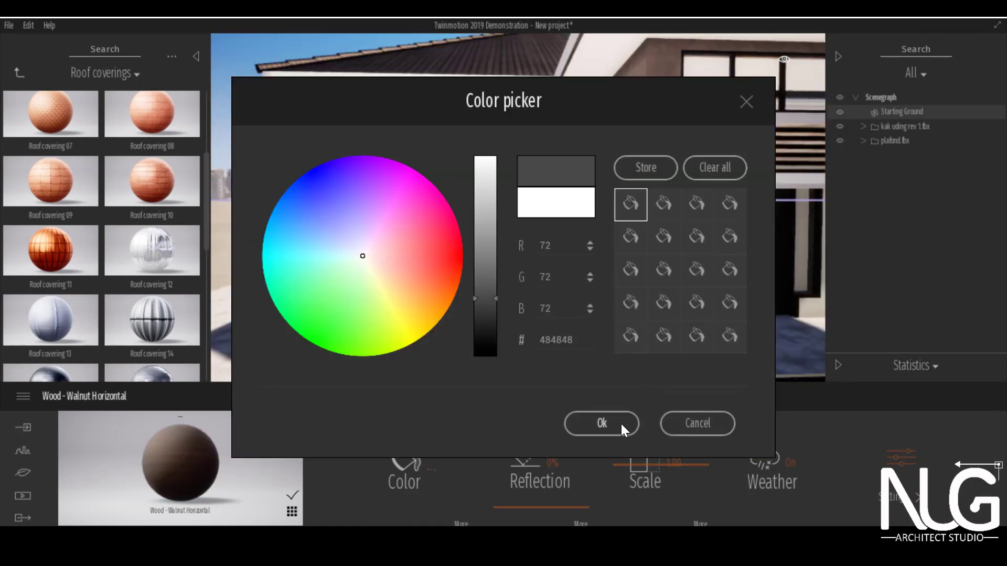
left_click(625, 423)
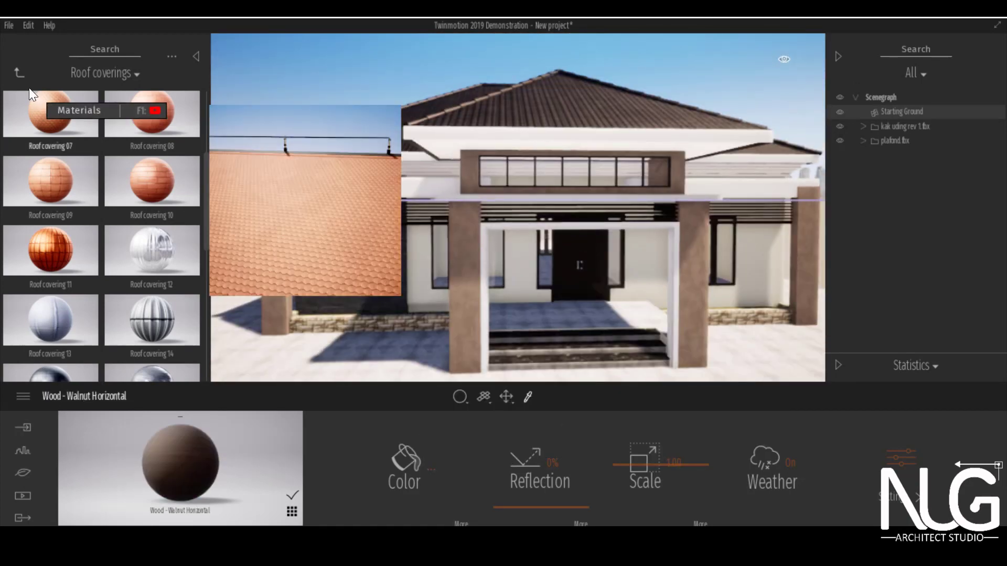
Apply the Satin painted wall material from the Wall coverings to the facade slats
left_click(19, 73)
scroll(137, 209, "down", 3)
left_click(48, 203)
scroll(80, 247, "down", 5)
left_click_drag(55, 271, 336, 212)
Darken the color of the slats' Satin painted wall material to a medium grey
scroll(524, 193, "up", 5)
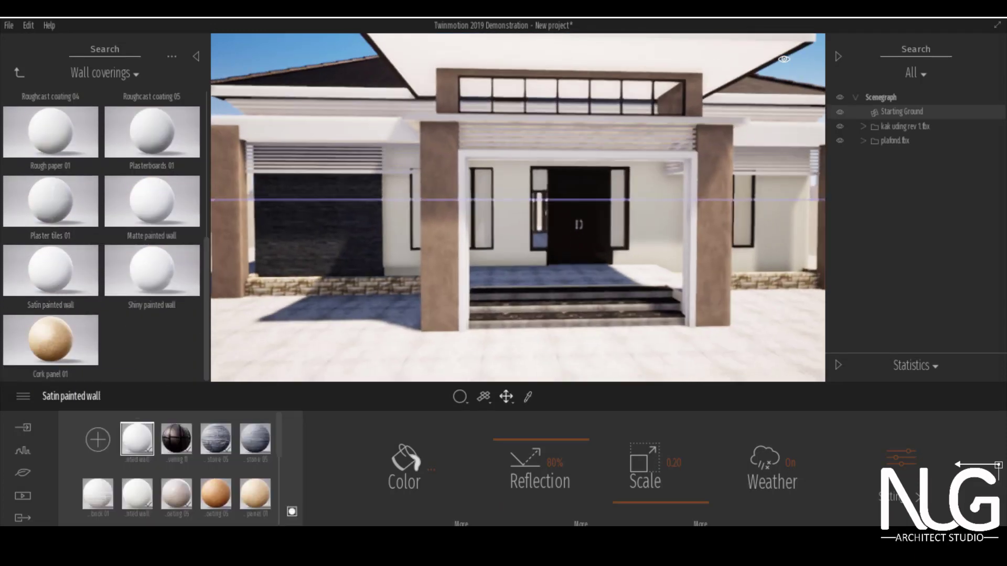
middle_click_drag(525, 193, 458, 192)
left_click(415, 464)
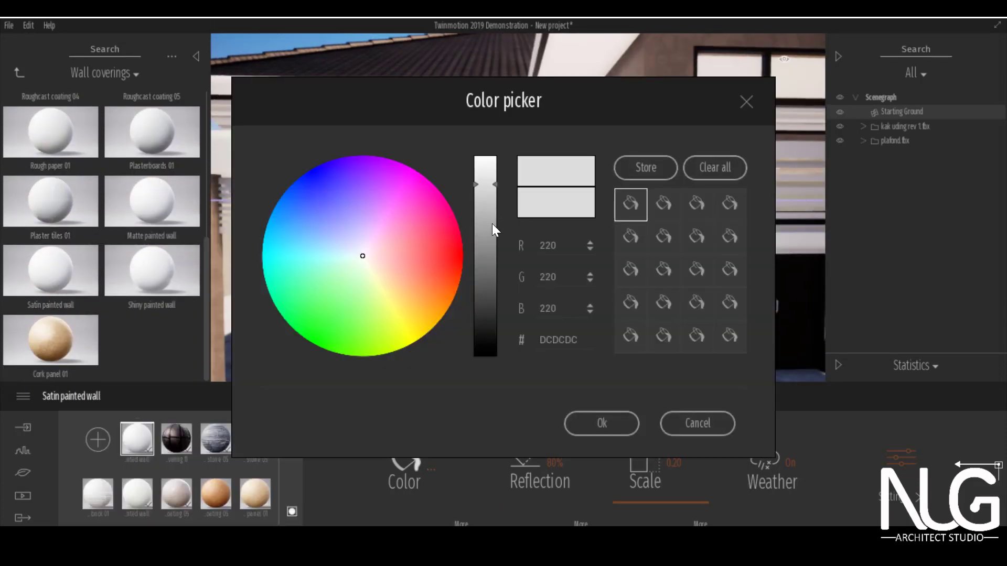
left_click_drag(495, 210, 492, 244)
left_click(589, 420)
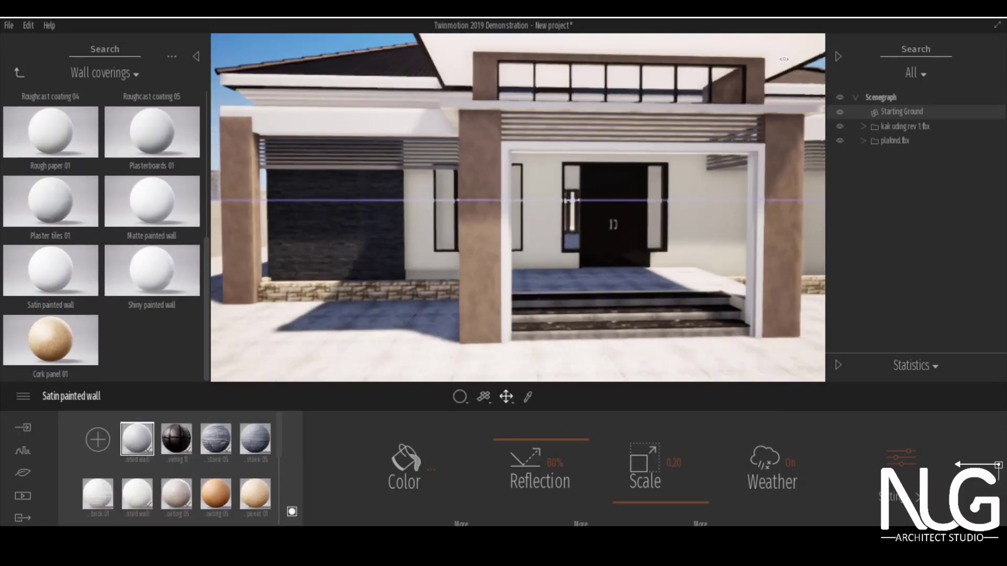
Apply the Ceramic tiles 7 material to the porch floor in front of the entrance door
scroll(613, 224, "up", 10)
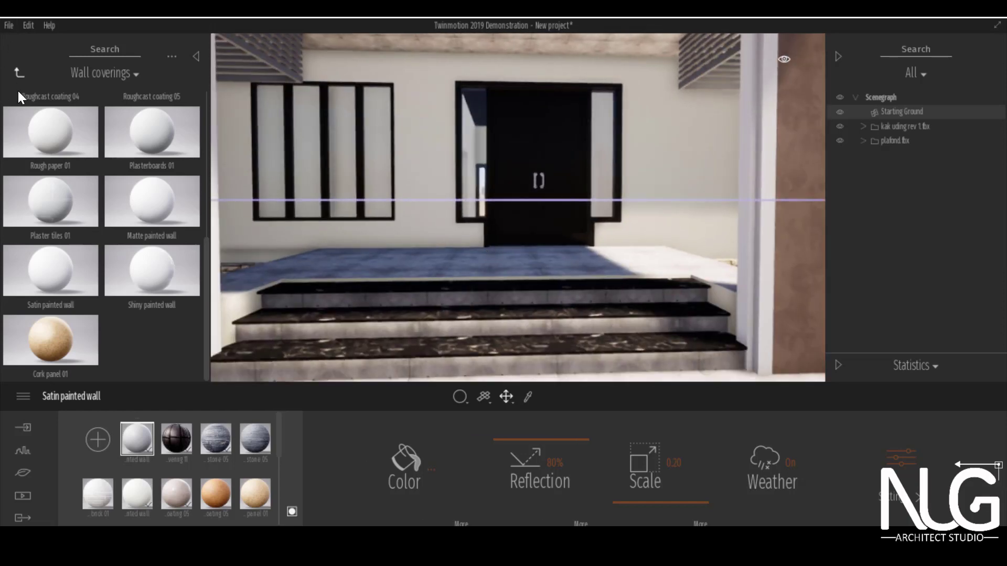
left_click(18, 73)
scroll(33, 181, "down", 5)
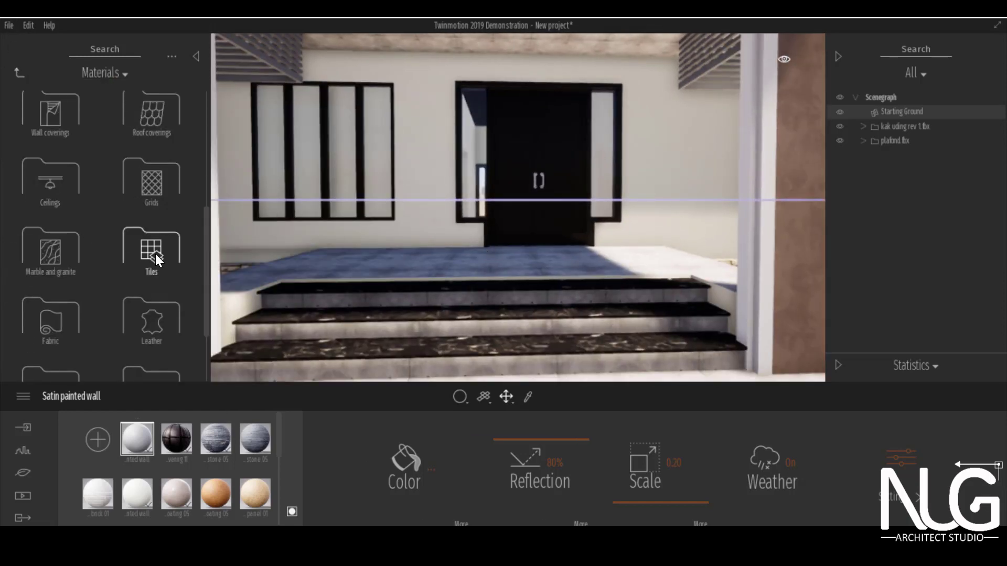
left_click(154, 251)
scroll(147, 241, "down", 2)
scroll(147, 231, "down", 4)
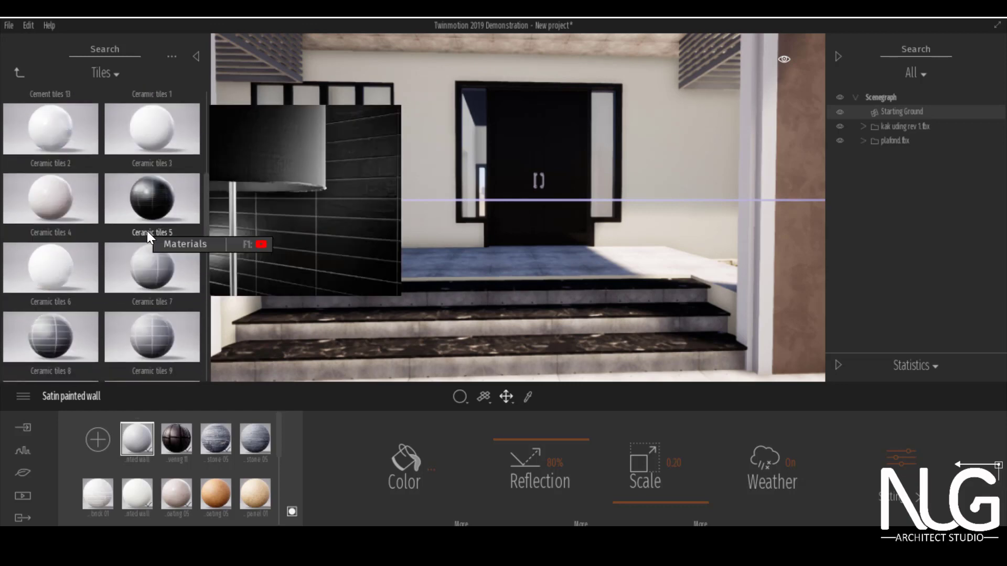
left_click_drag(146, 266, 546, 265)
scroll(547, 259, "up", 2)
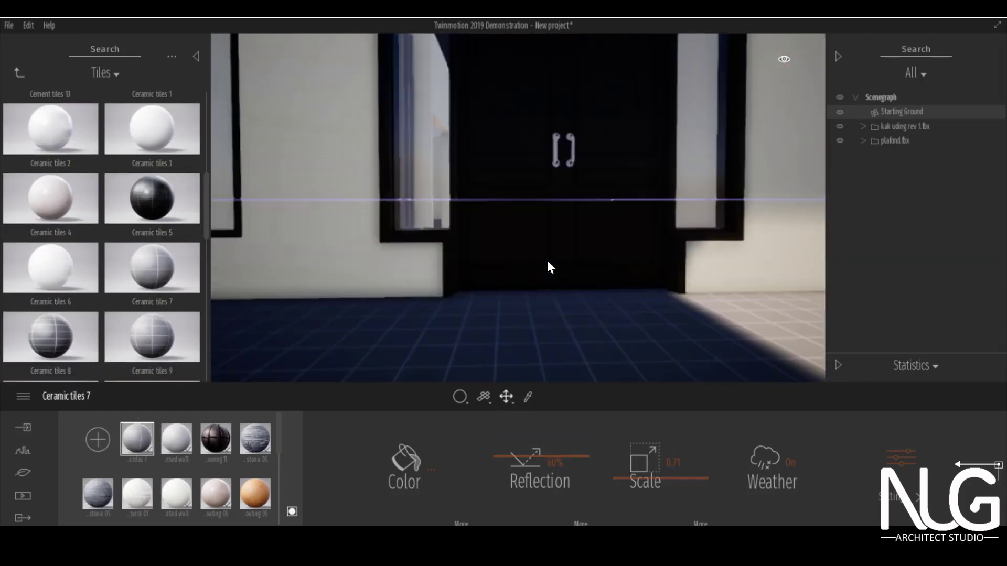
Apply the Concrete tiles 5 material to the porch floor and adjust its scale
scroll(84, 299, "down", 2)
scroll(137, 319, "down", 3)
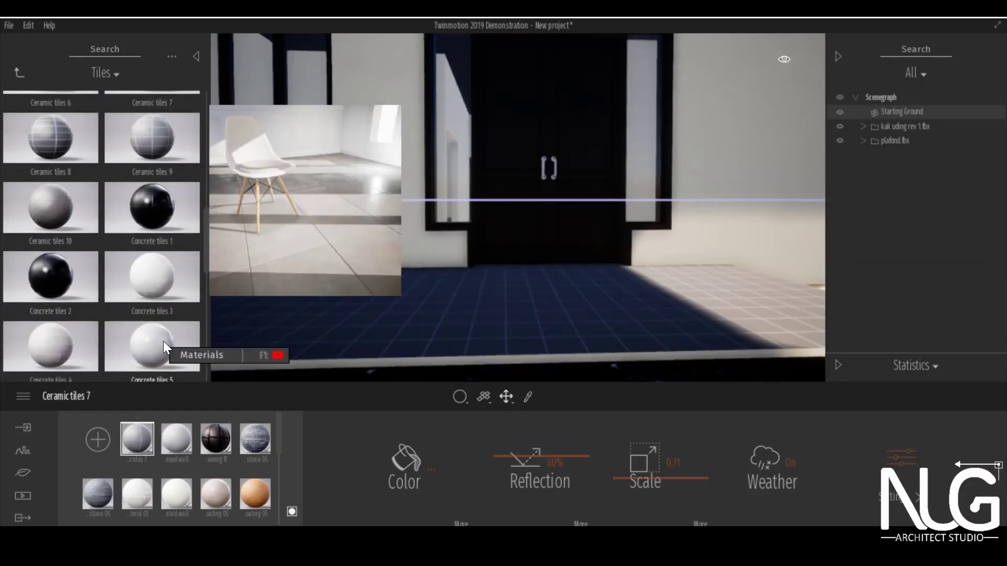
left_click_drag(163, 341, 515, 301)
scroll(522, 241, "down", 5)
scroll(520, 246, "up", 5)
left_click_drag(665, 481, 662, 470)
Apply the Concrete tiles 4 material to the porch floor and enlarge its scale
scroll(63, 294, "down", 1)
left_click_drag(52, 281, 536, 328)
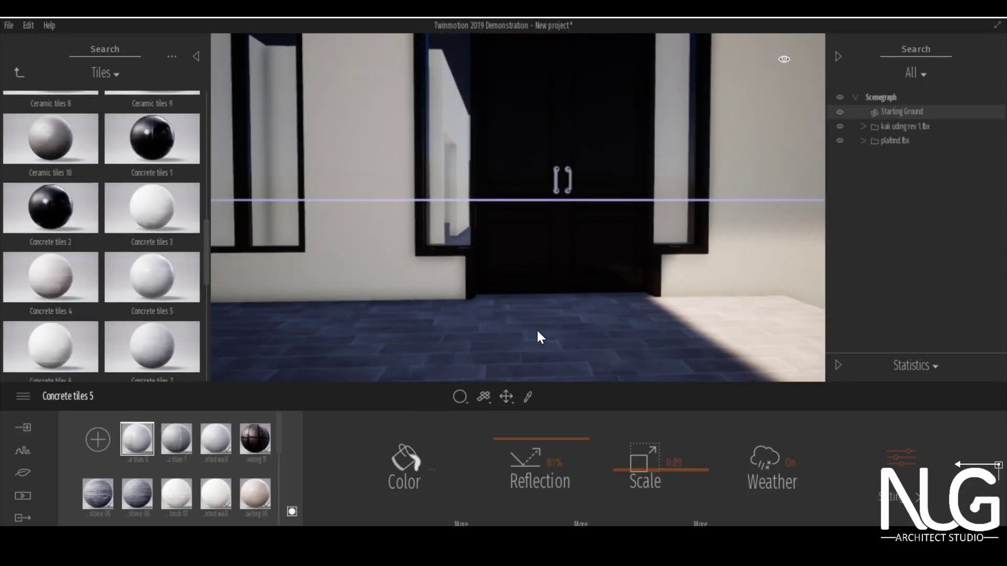
scroll(530, 307, "down", 5)
left_click_drag(632, 468, 630, 460)
scroll(491, 300, "down", 5)
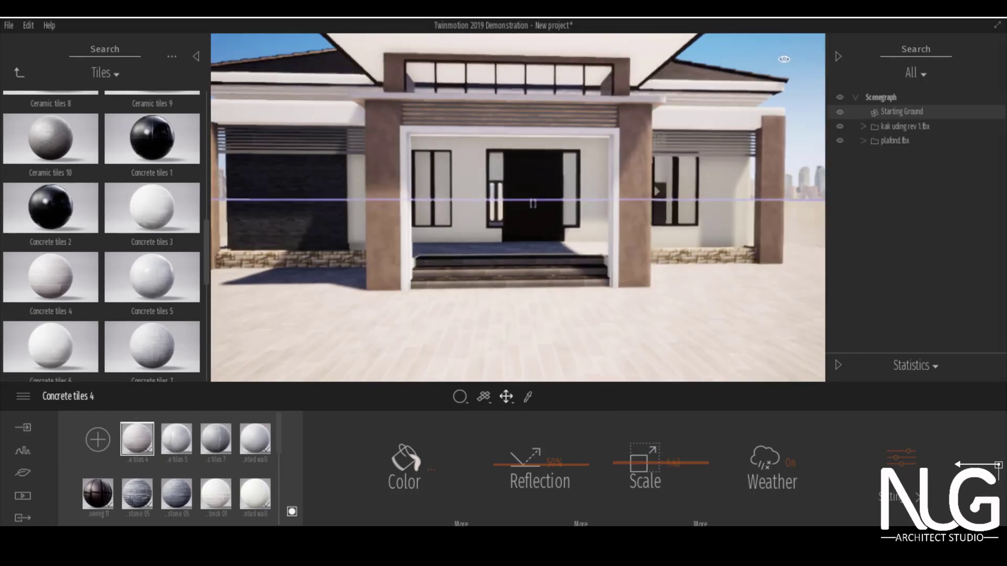
Undo the Concrete tiles 4, Concrete tiles 5 and Ceramic tiles 7 changes on the porch floor
scroll(511, 234, "up", 3)
key("ctrl+z")
key("ctrl+z")
scroll(510, 230, "up", 3)
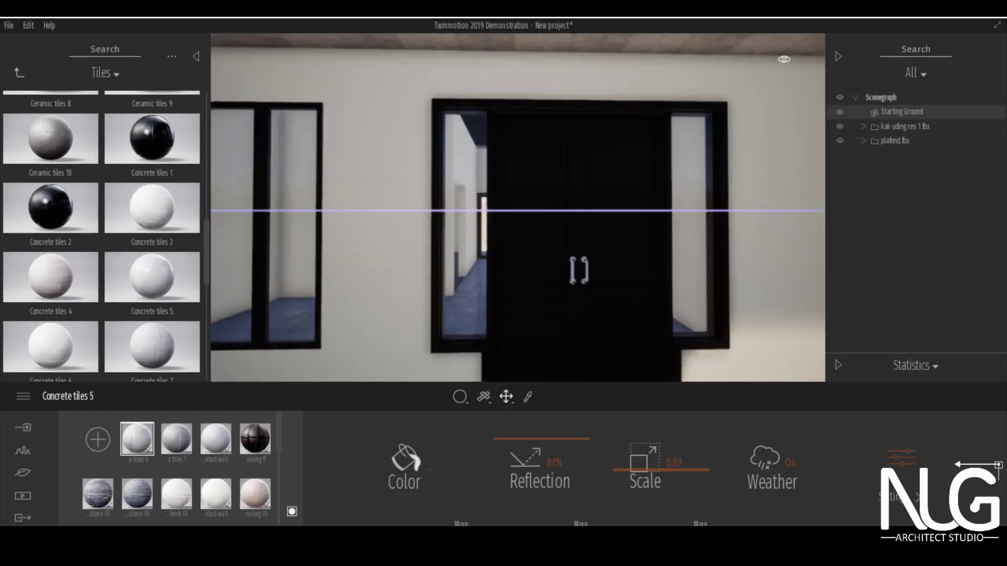
scroll(499, 256, "down", 5)
scroll(537, 252, "up", 4)
key("ctrl+z")
key("ctrl+z")
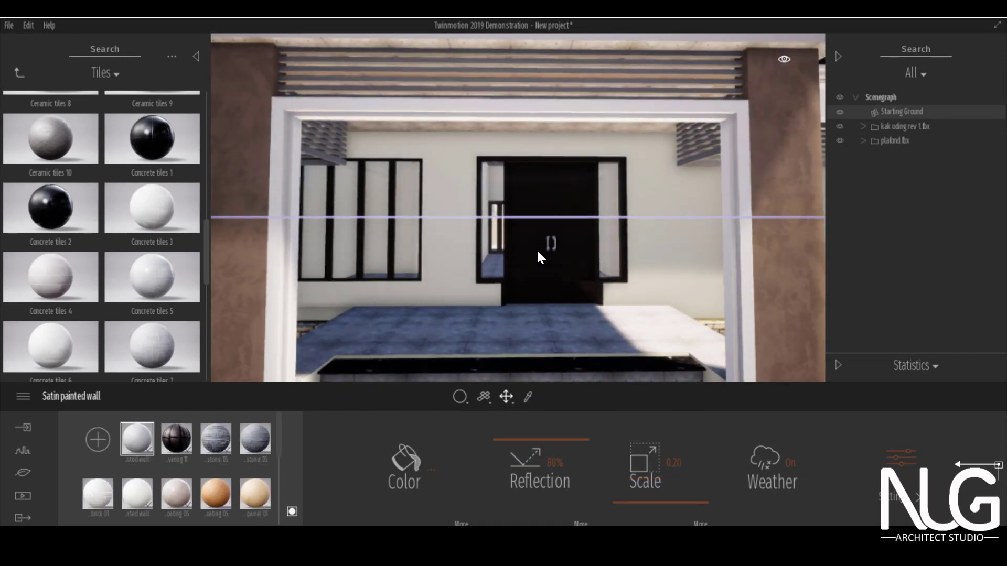
Show the white Satin painted wall material as a single preview and examine the porch and entrance surfaces
scroll(537, 249, "up", 3)
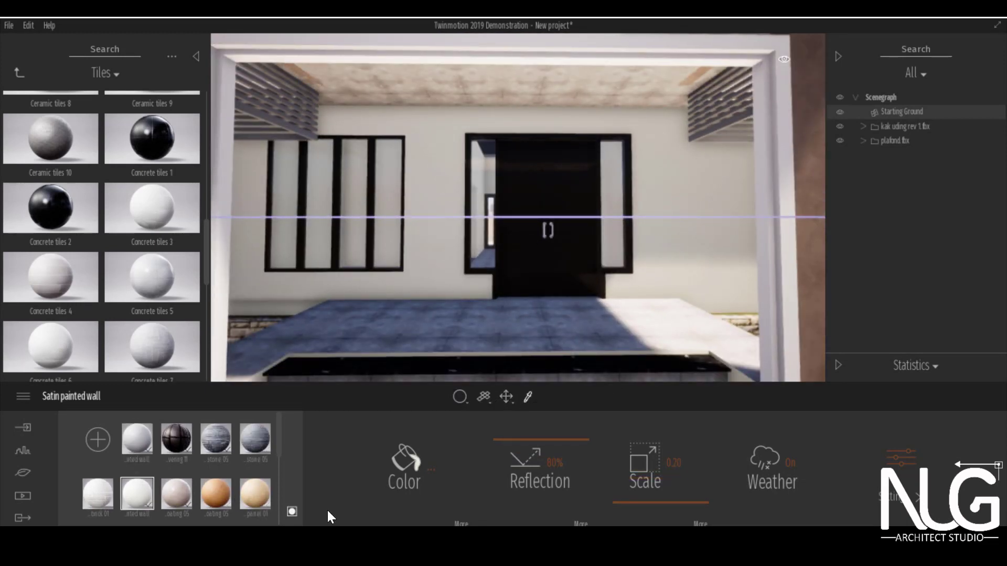
left_click(292, 511)
key("ctrl+z")
scroll(496, 238, "down", 5)
scroll(501, 240, "up", 4)
scroll(501, 239, "down", 5)
scroll(483, 236, "up", 3)
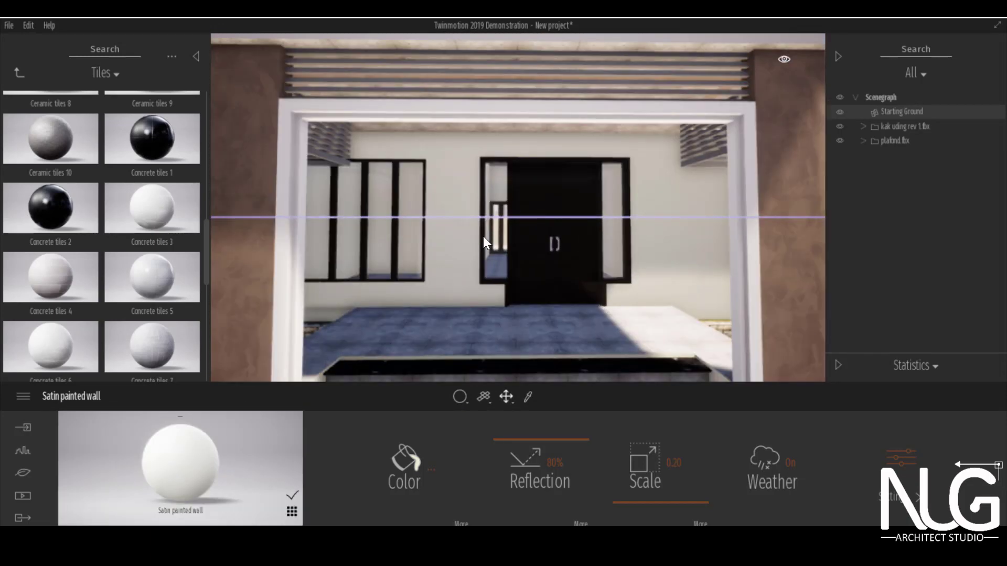
scroll(483, 236, "down", 1)
Select the Concrete - 04 object at the porch to check which surfaces it covers
left_click(465, 399)
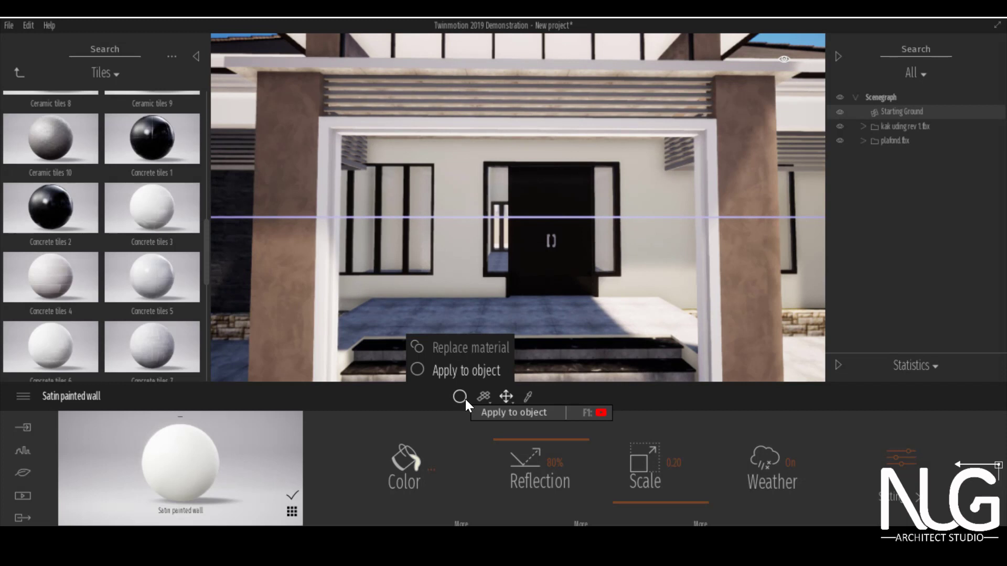
scroll(540, 358, "up", 3)
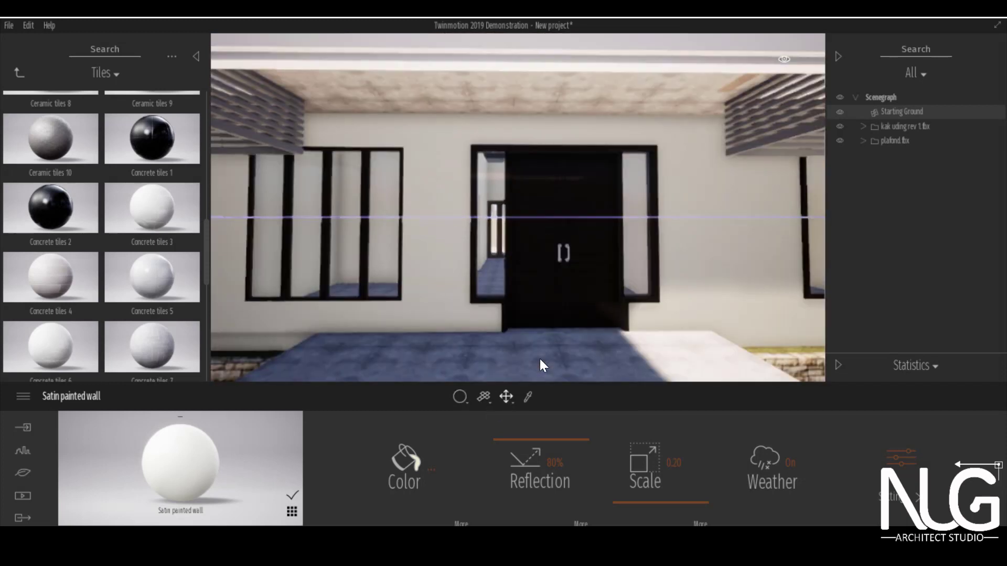
left_click(540, 110)
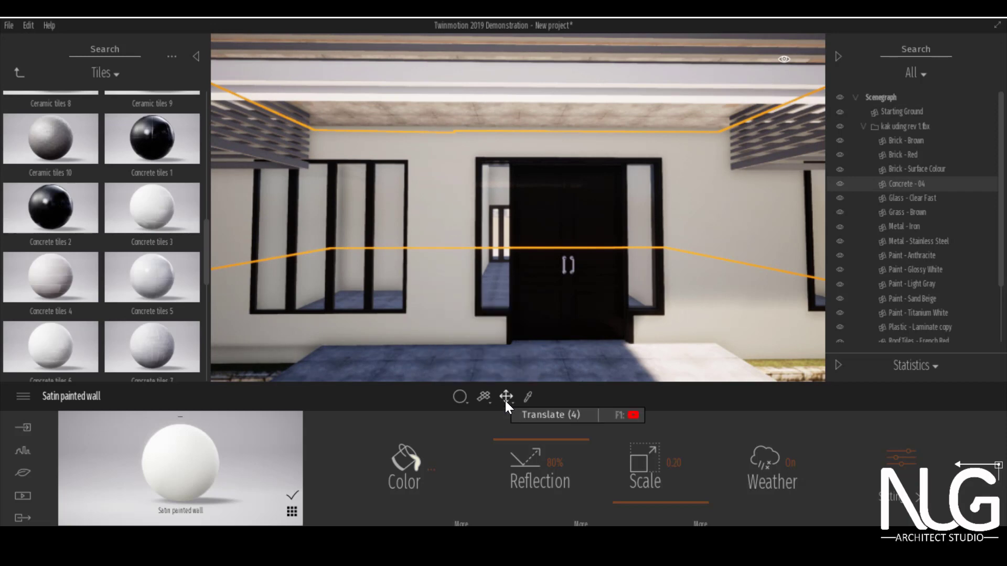
left_click_drag(40, 268, 68, 169)
scroll(515, 197, "down", 5)
scroll(517, 205, "up", 5)
left_click(500, 72)
Switch the material application mode to Replace material and inspect the selected Concrete - 04 surfaces around the porch
scroll(407, 224, "down", 5)
left_click(454, 400)
left_click(479, 342)
scroll(559, 165, "up", 3)
scroll(556, 189, "down", 3)
middle_click_drag(555, 197, 618, 220)
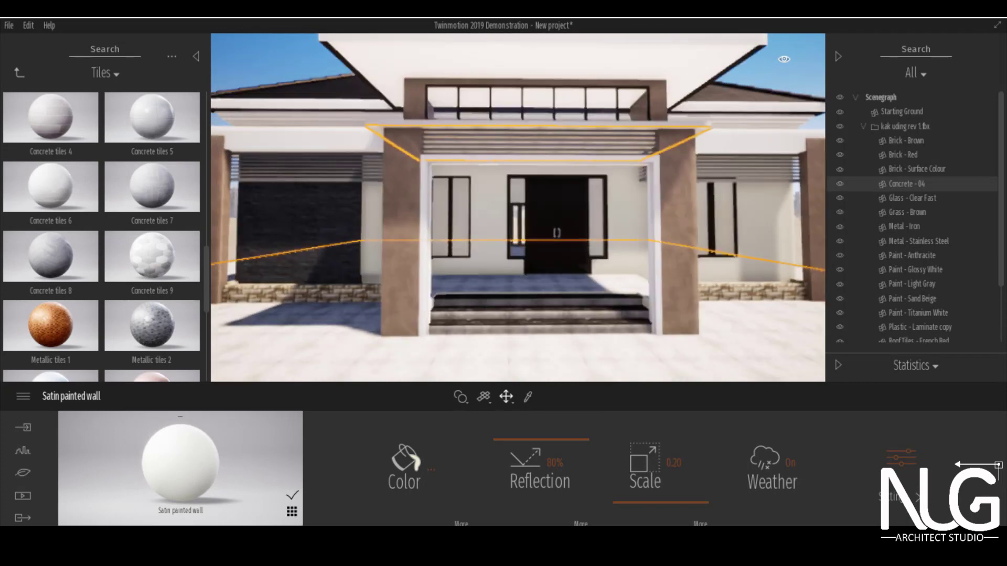
scroll(555, 198, "up", 5)
scroll(569, 72, "down", 1)
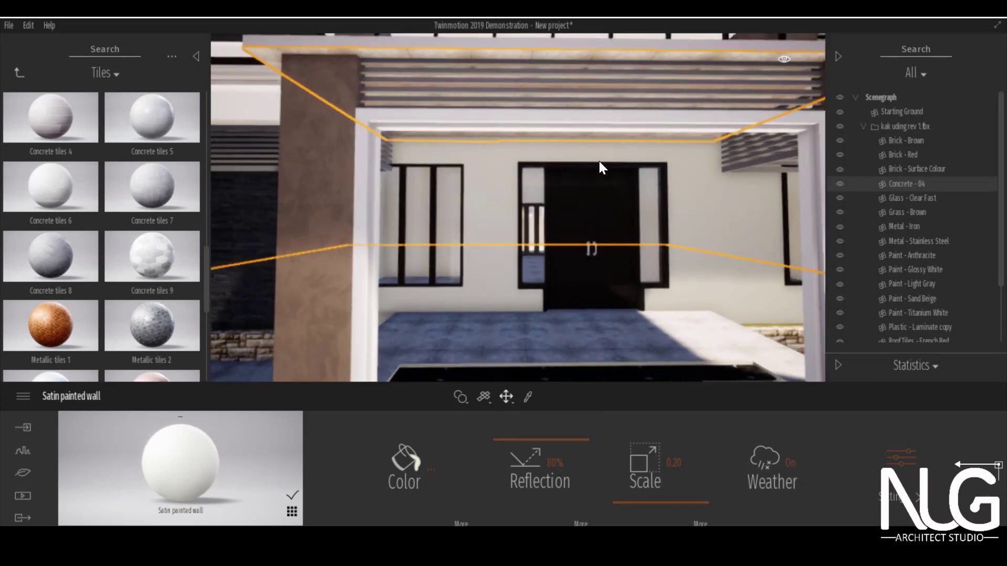
scroll(590, 193, "up", 3)
scroll(510, 89, "up", 2)
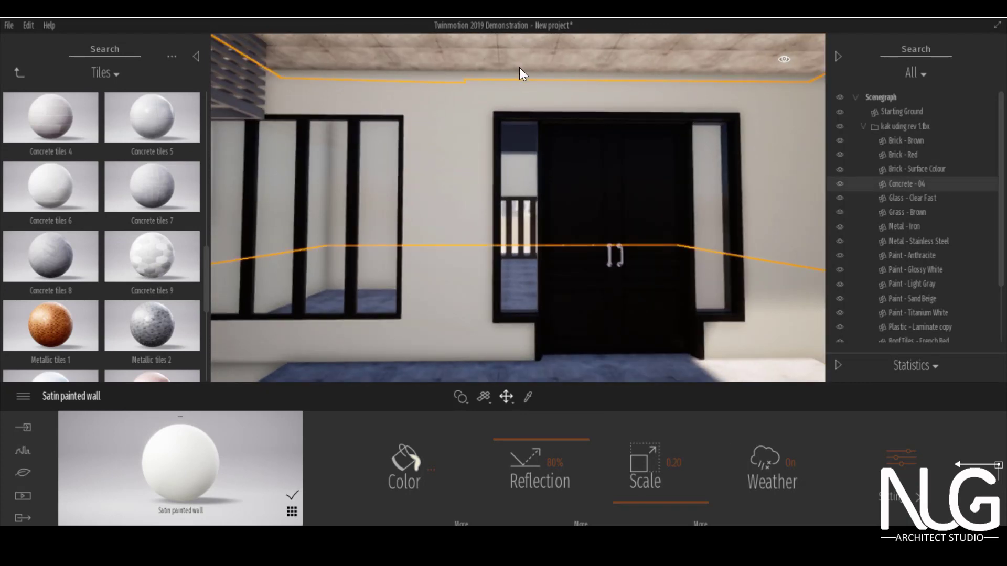
scroll(495, 96, "down", 5)
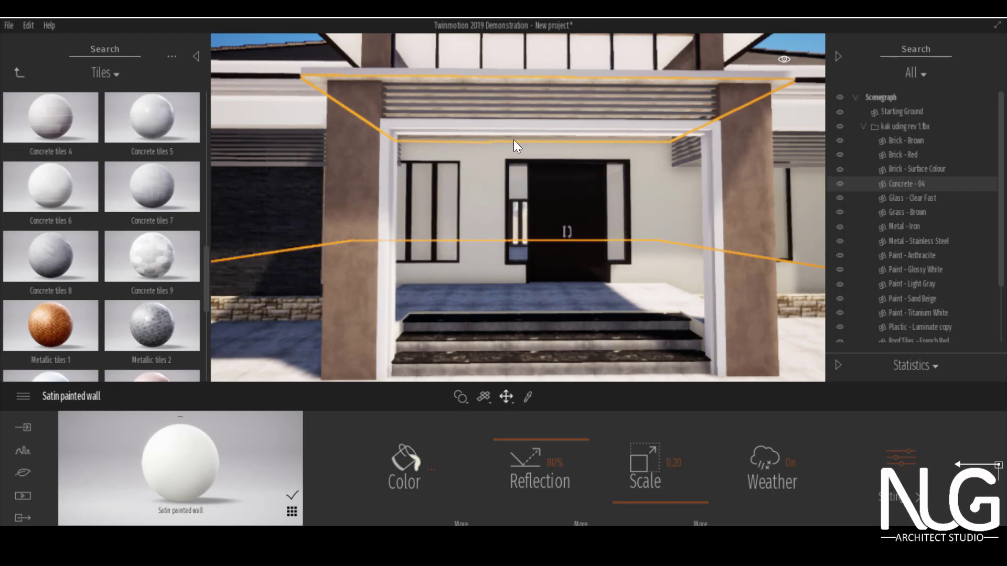
Unlink the Concrete - 04 object from the imported house group
right_click(917, 184)
left_click(931, 387)
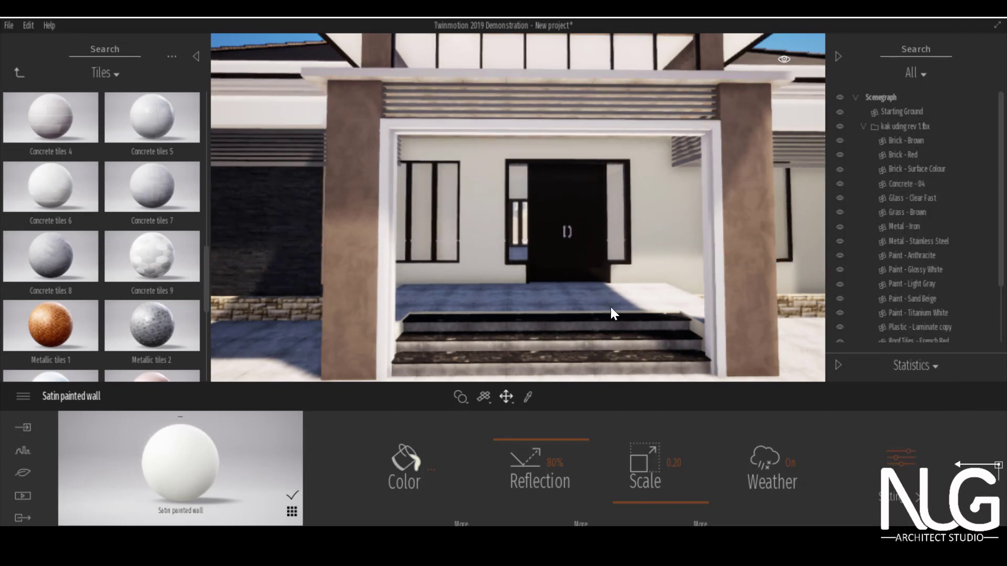
right_click(976, 185)
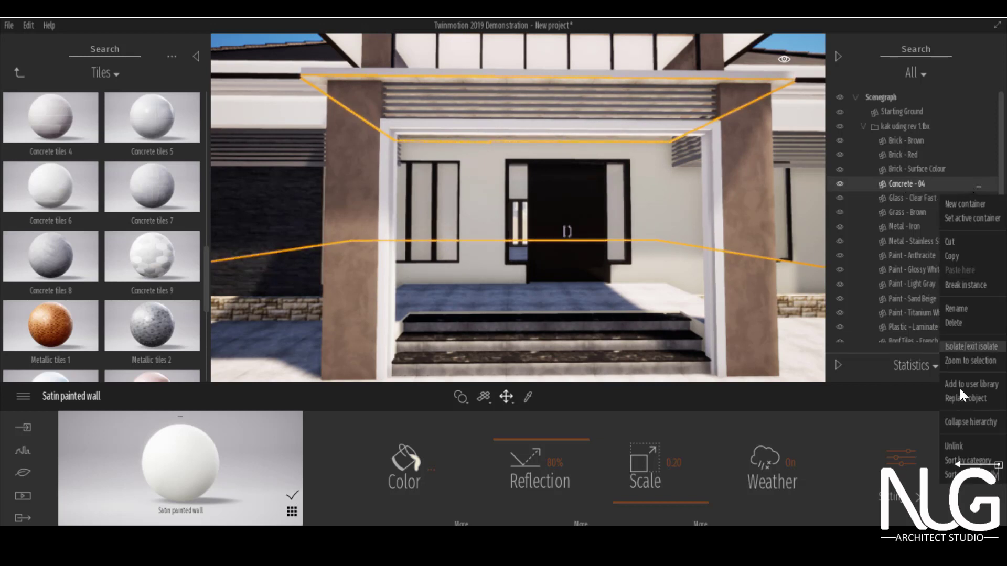
left_click(968, 449)
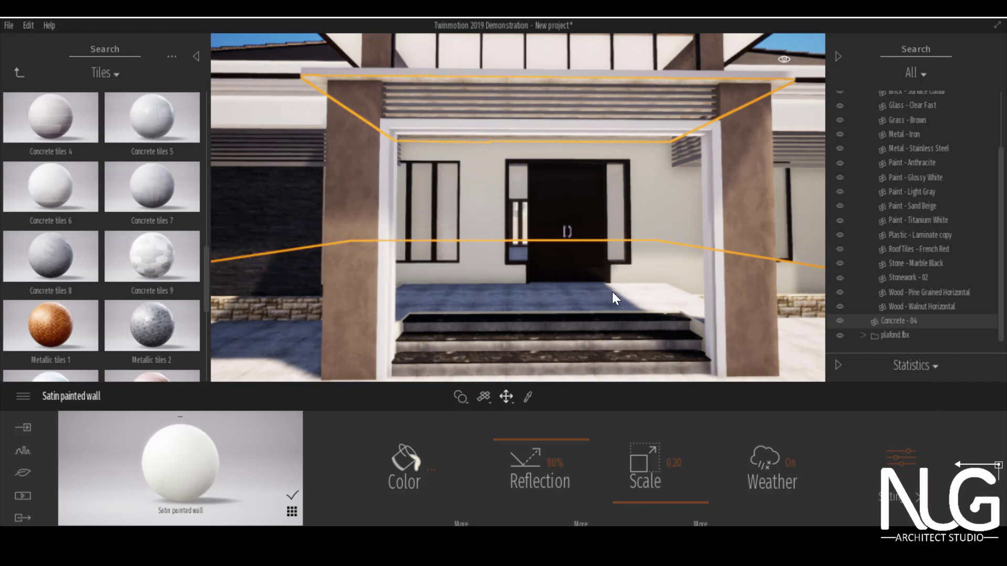
Sort the scenegraph by category and break the instance of the Concrete - 04 object
right_click(889, 323)
left_click(916, 300)
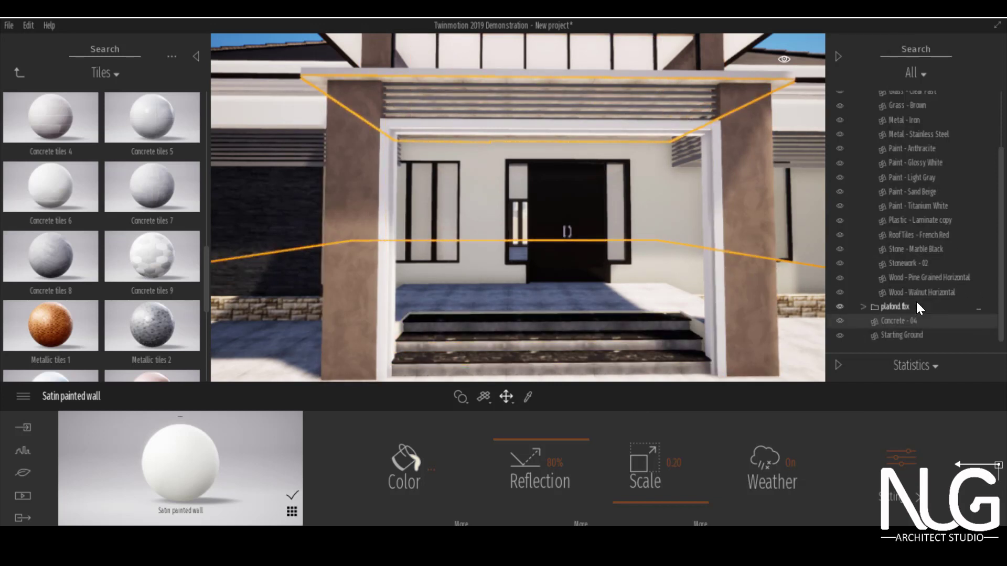
right_click(913, 321)
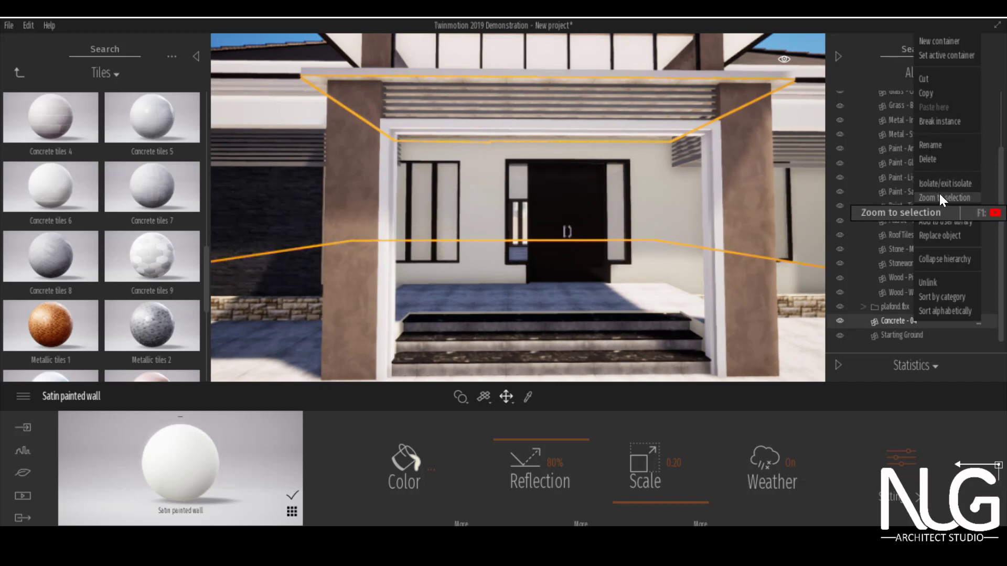
left_click(937, 120)
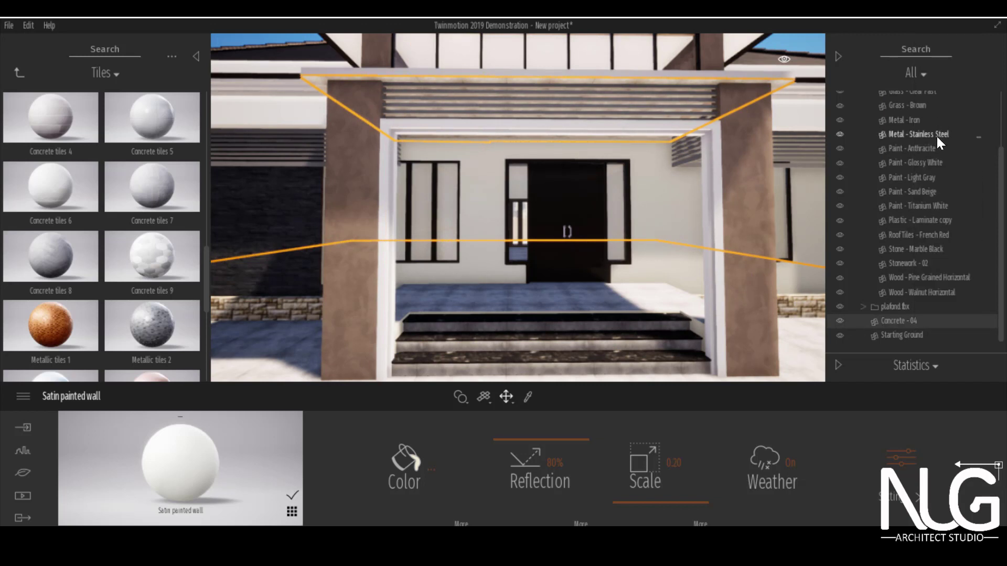
Delete the Concrete - 04 object from the scene
right_click(895, 324)
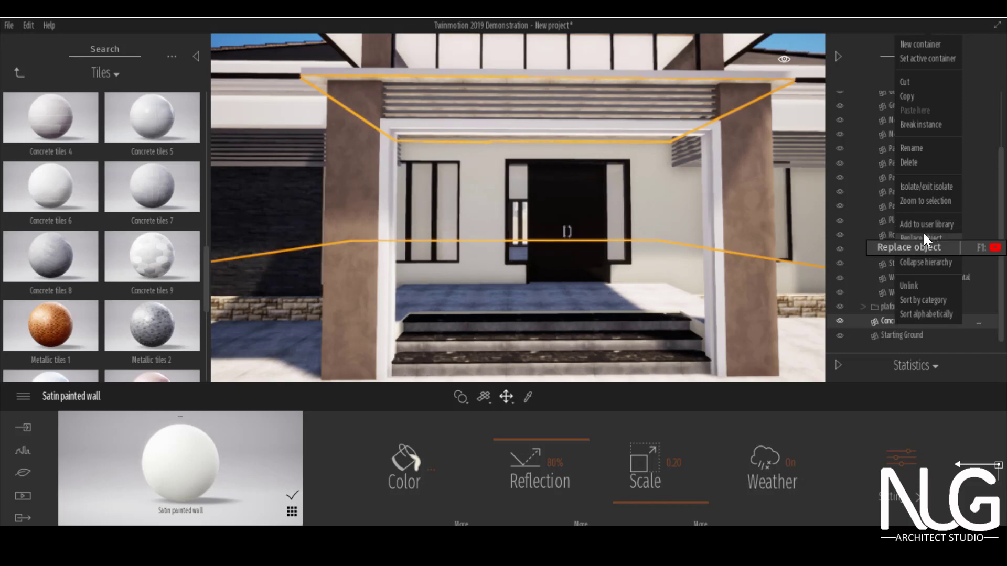
scroll(675, 347, "down", 3)
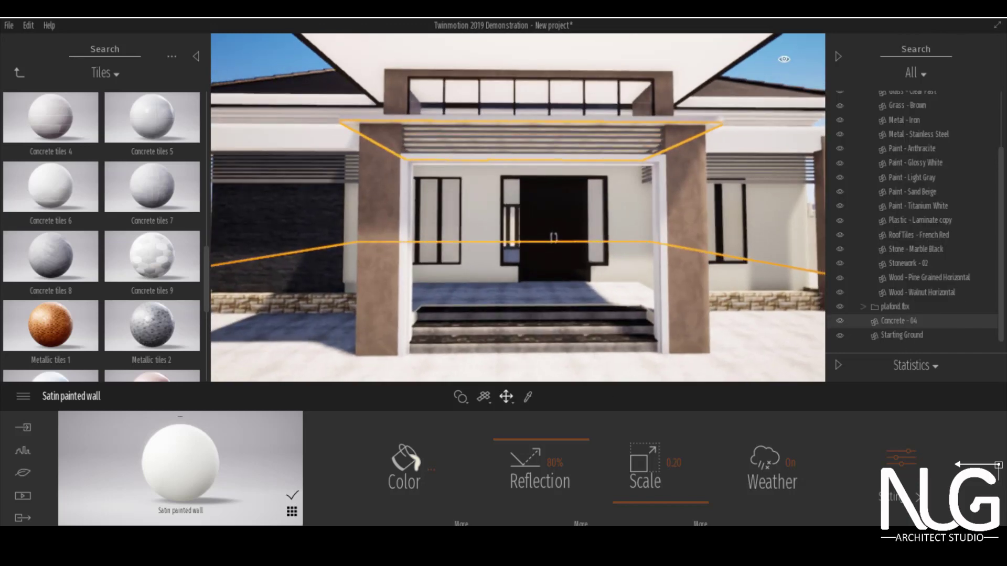
key("Delete")
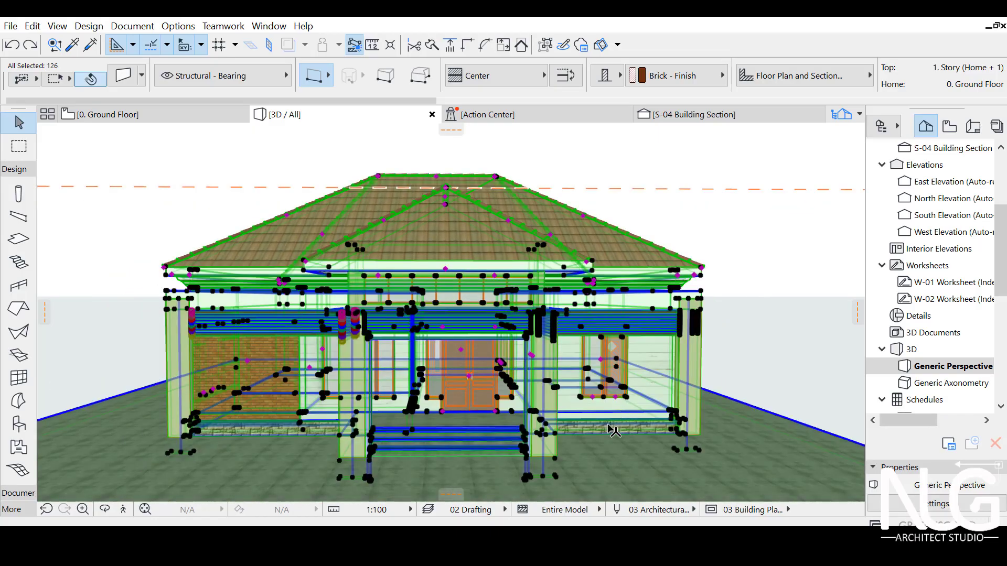
Delete the rest of the house, keeping only the ground slab, front steps, floor slabs and porch canopy slab
scroll(511, 423, "up", 5)
left_click(511, 422, "shift")
scroll(509, 412, "up", 3)
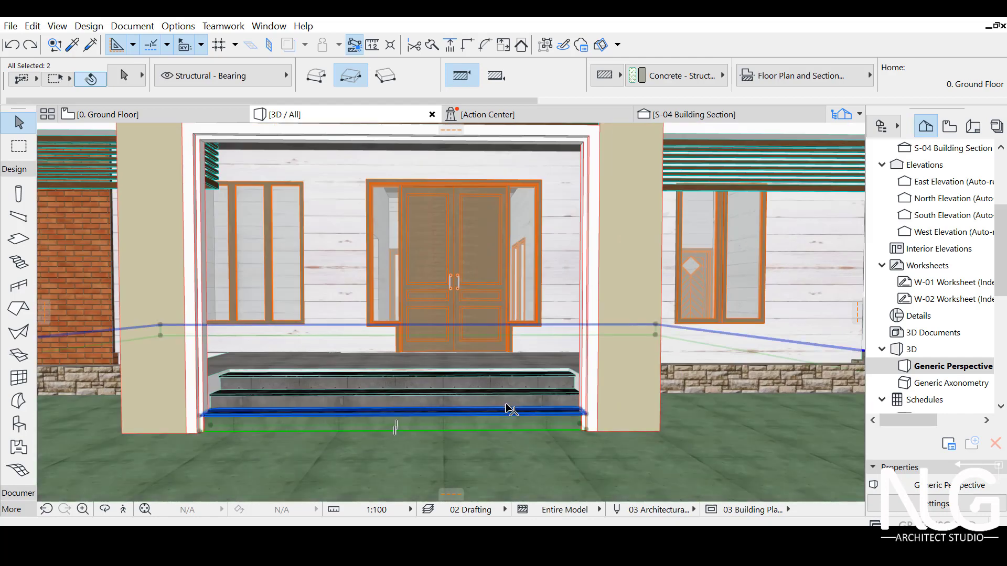
scroll(505, 389, "up", 2)
left_click(516, 396, "shift")
middle_click_drag(509, 346, 483, 321)
left_click(483, 321, "shift")
scroll(483, 210, "down", 10)
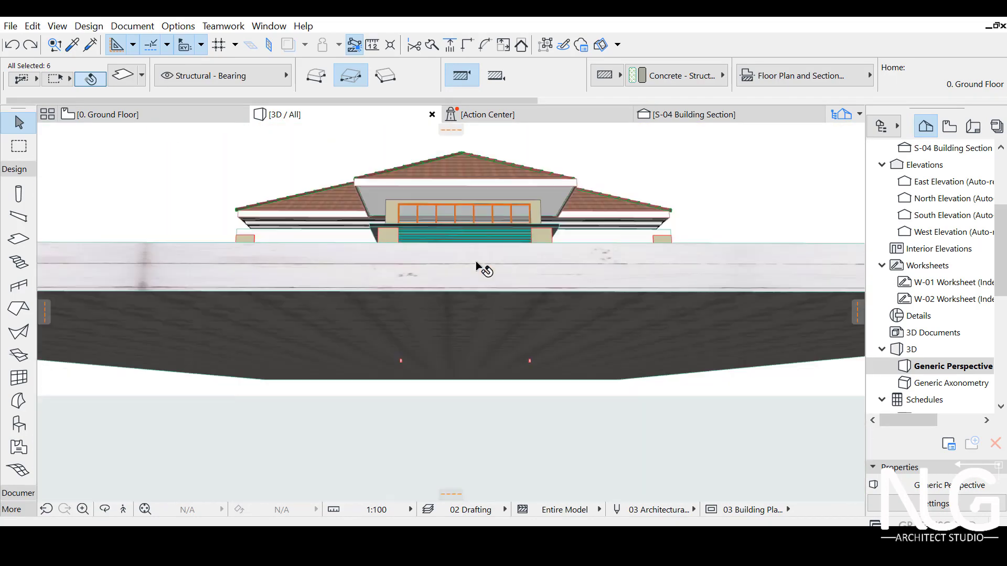
left_click_drag(301, 235, 659, 435)
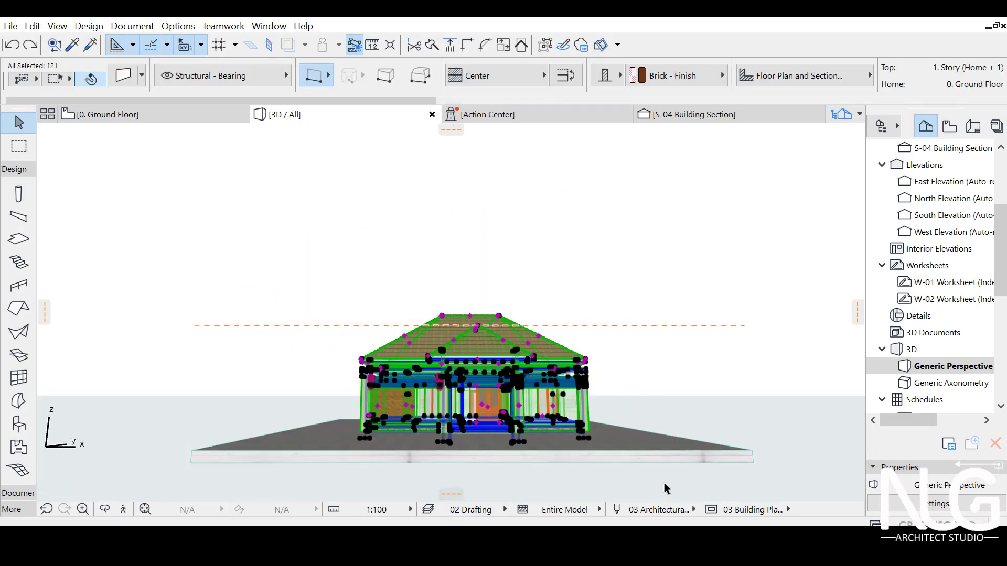
key("Delete")
scroll(486, 420, "up", 4)
middle_click_drag(477, 436, 629, 420)
scroll(630, 420, "up", 1)
left_click(10, 26)
left_click(26, 131)
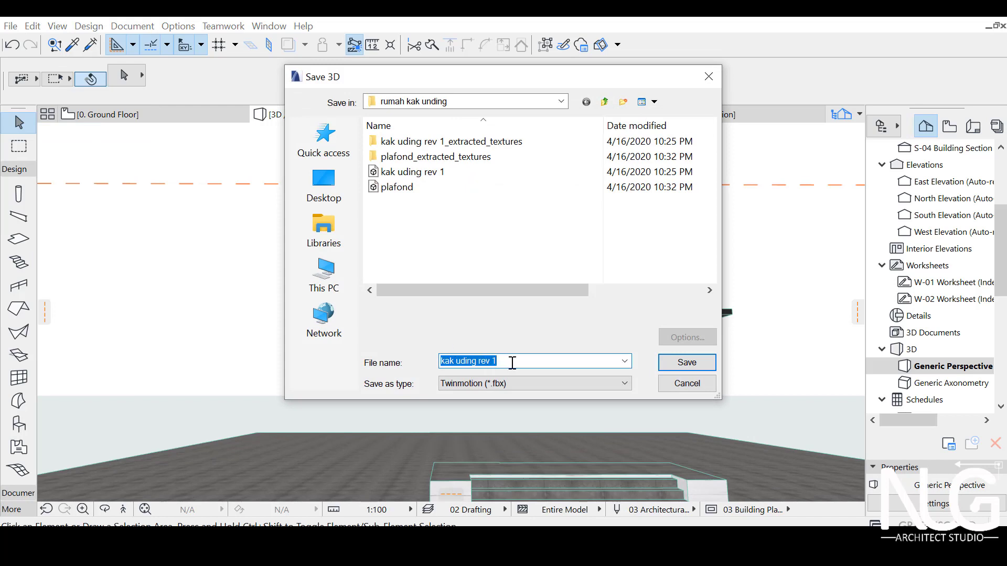
key("Escape")
Enable the top surface override on the ground slab and assign it a different surface material
scroll(467, 351, "down", 1)
middle_click_drag(467, 351, 391, 354)
scroll(517, 380, "down", 3)
left_click(635, 456)
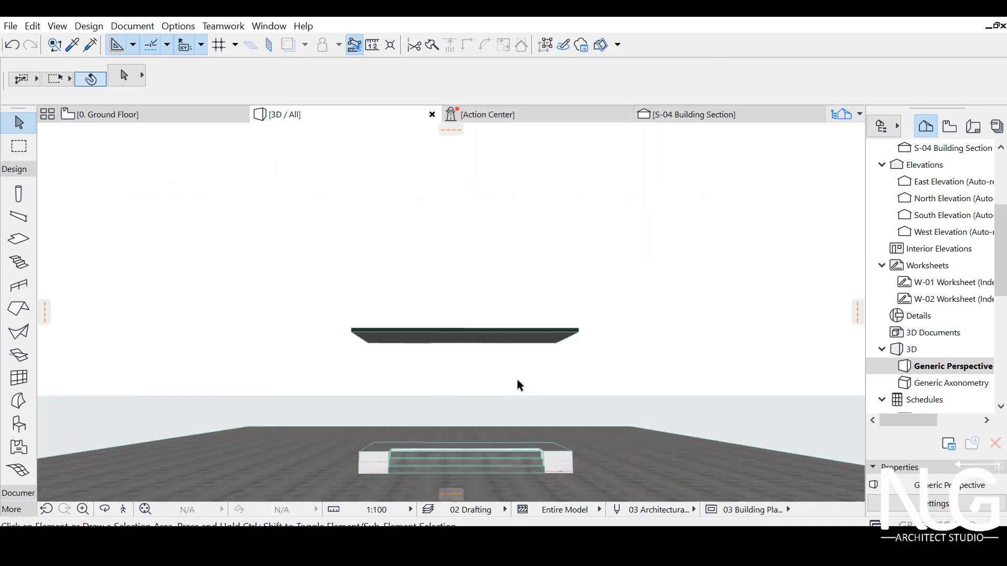
left_click(483, 75)
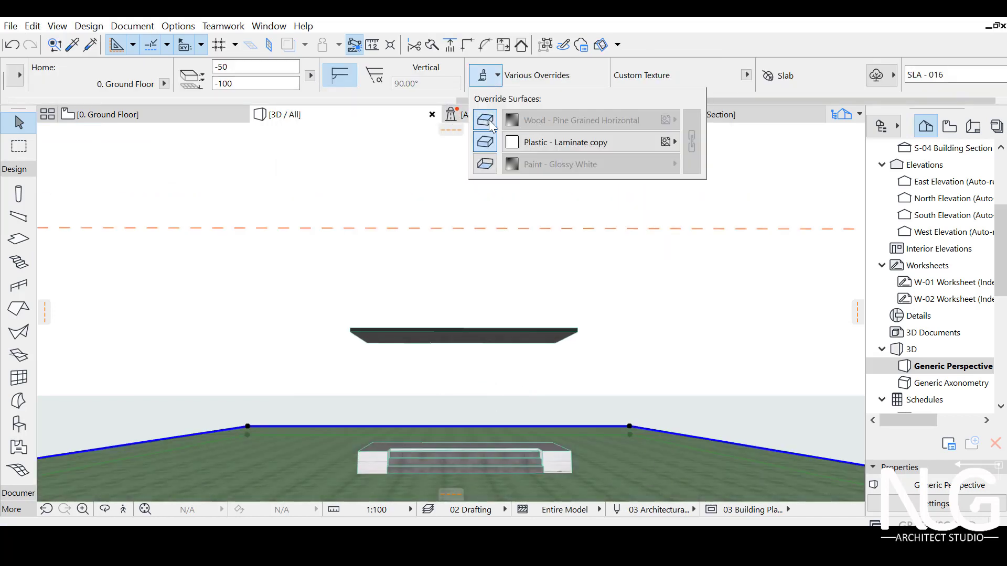
left_click(491, 123)
left_click(535, 120)
scroll(238, 382, "up", 5)
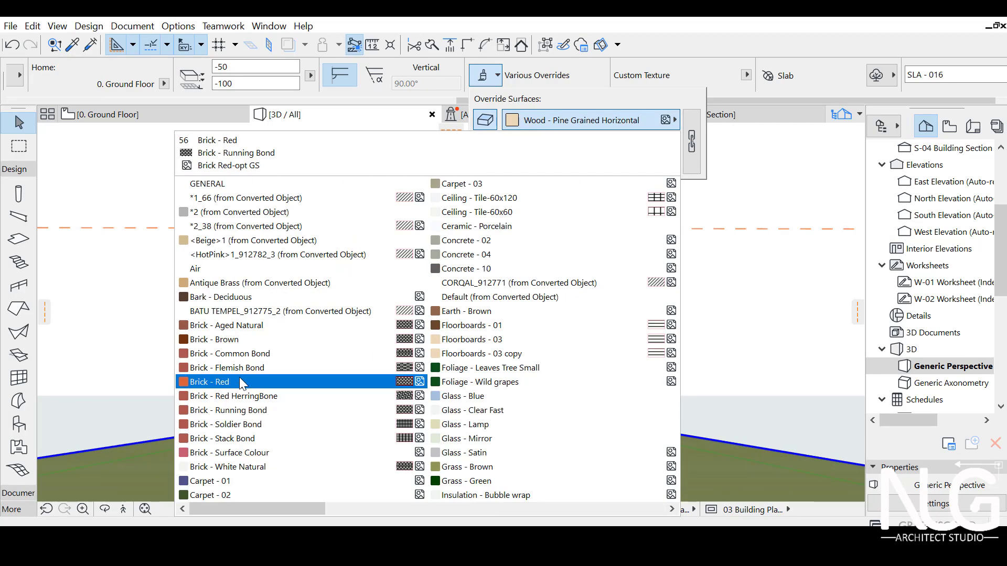
left_click(231, 491)
Override the top, edge and bottom surfaces of the three front steps with a wood material
scroll(521, 446, "up", 3)
left_click(512, 440)
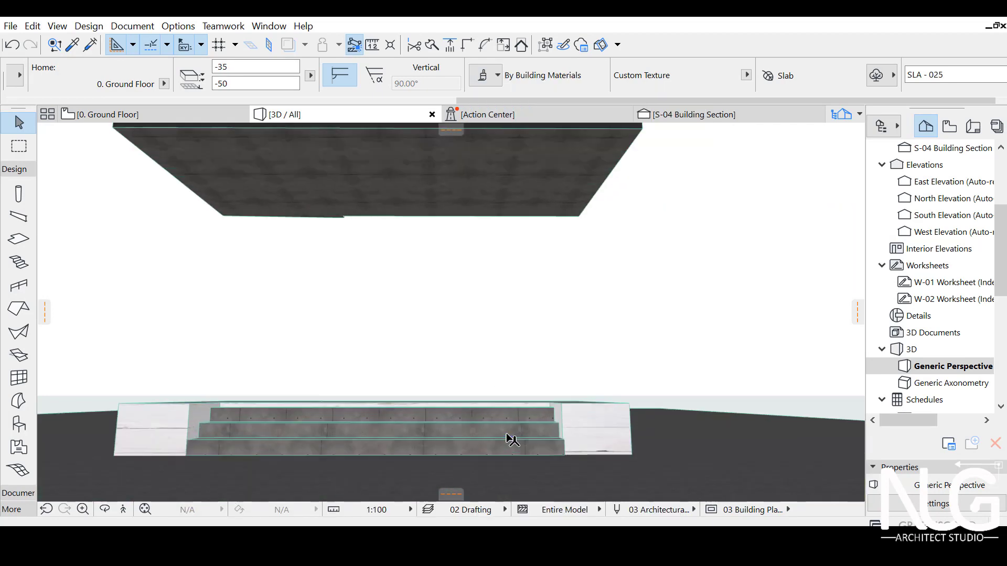
scroll(373, 83, "down", 1)
left_click(446, 77)
left_click(447, 120)
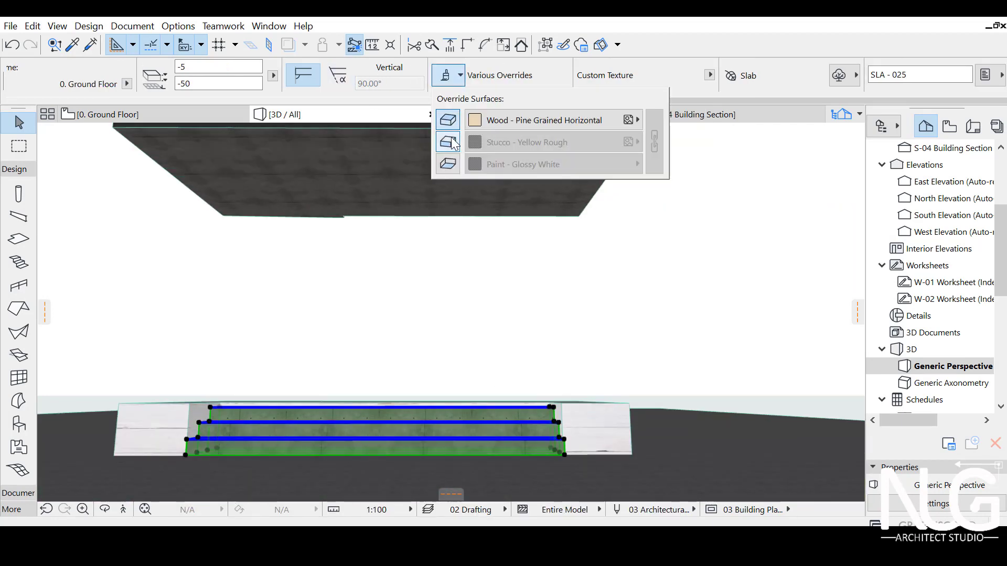
left_click(448, 142)
left_click(447, 164)
left_click(501, 121)
left_click(775, 297)
Override the top, edge and bottom surfaces of the porch canopy slab with Siding - Light
scroll(394, 386, "down", 3)
left_click(497, 227)
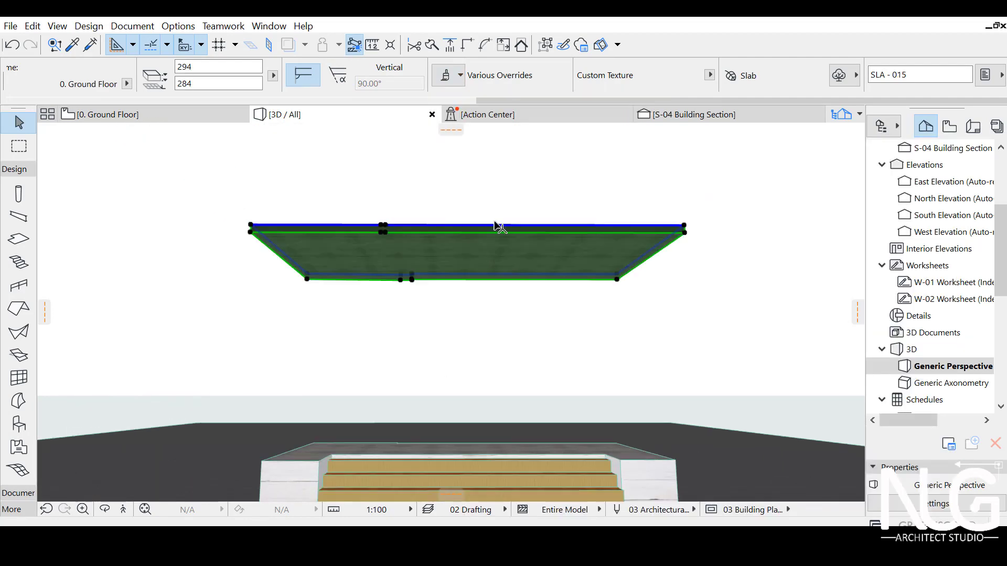
left_click(459, 72)
left_click(449, 121)
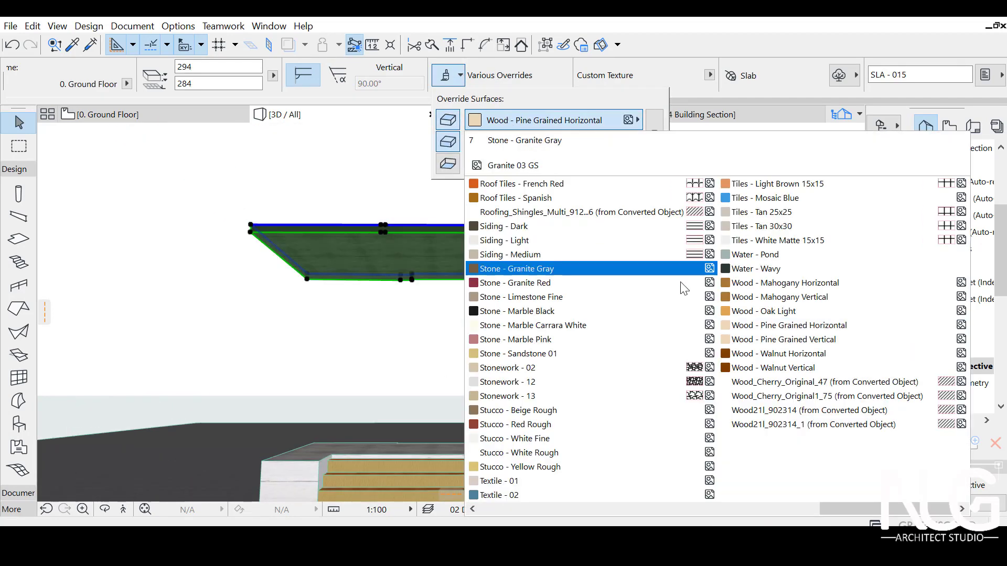
left_click(778, 382)
left_click(456, 77)
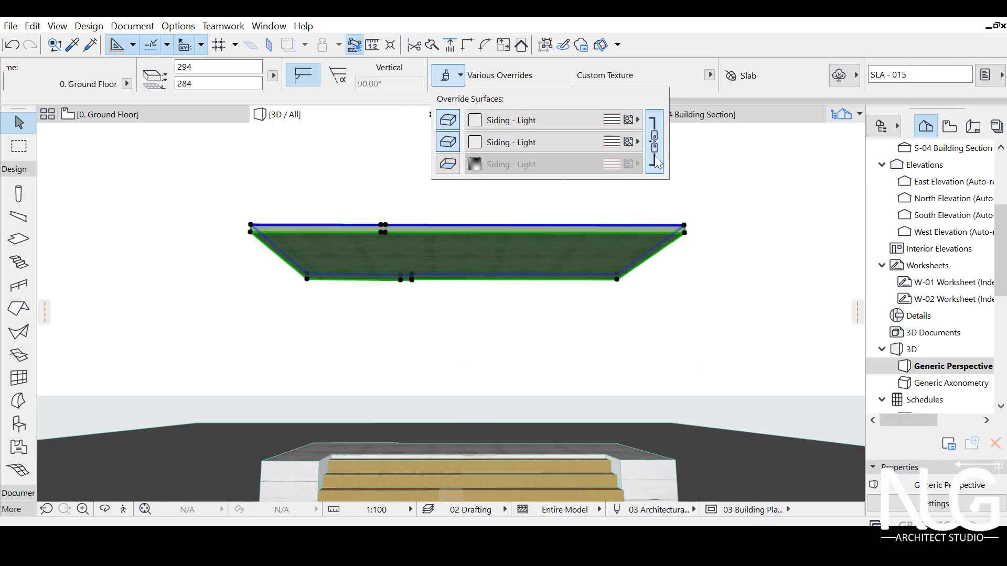
left_click(448, 164)
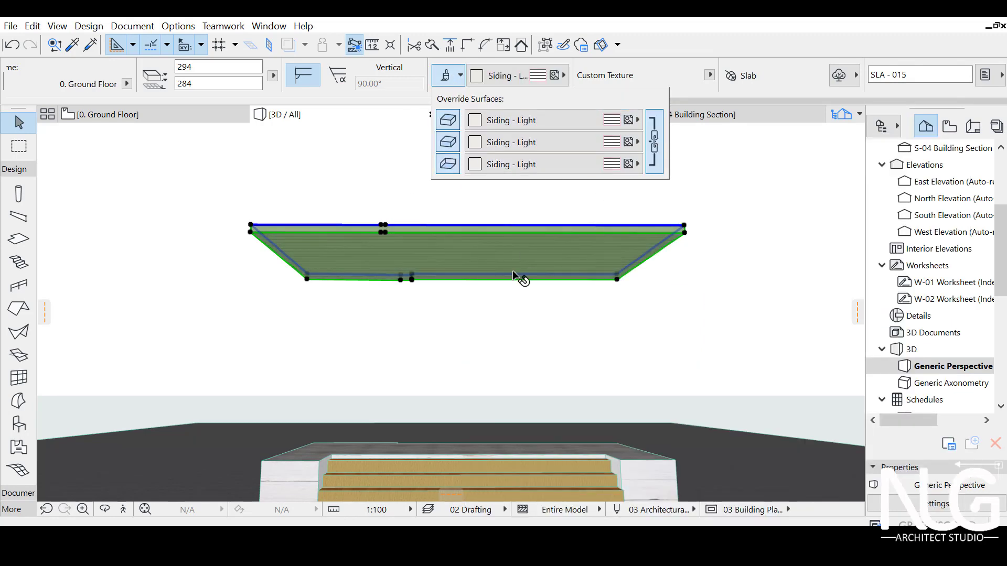
Inspect the remaining slabs, deselect the canopy slab, and check the front of the house in Twinmotion
middle_click_drag(513, 287, 486, 263)
scroll(455, 220, "down", 2)
middle_click_drag(455, 220, 422, 349)
scroll(514, 326, "down", 2)
left_click(700, 369)
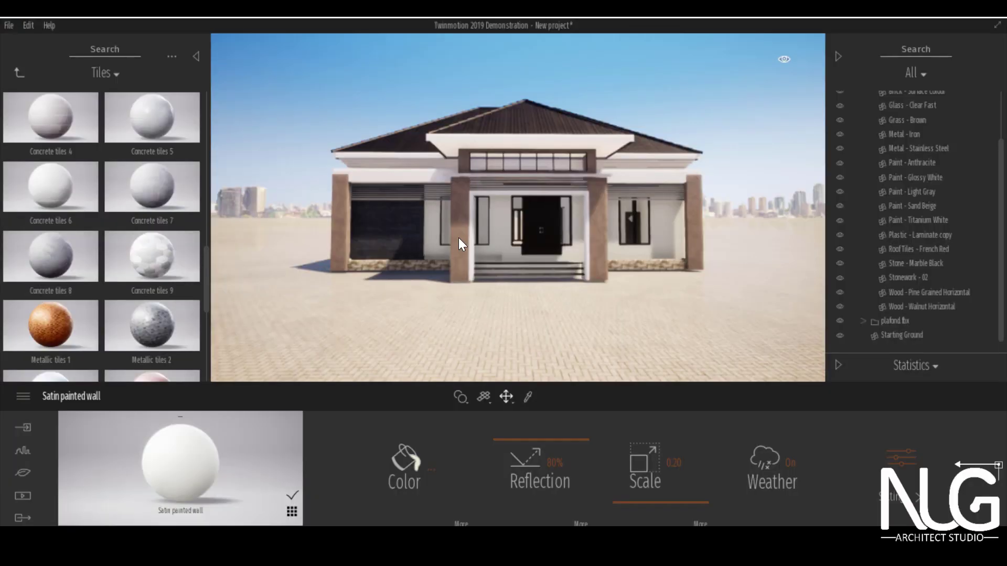
key("Up")
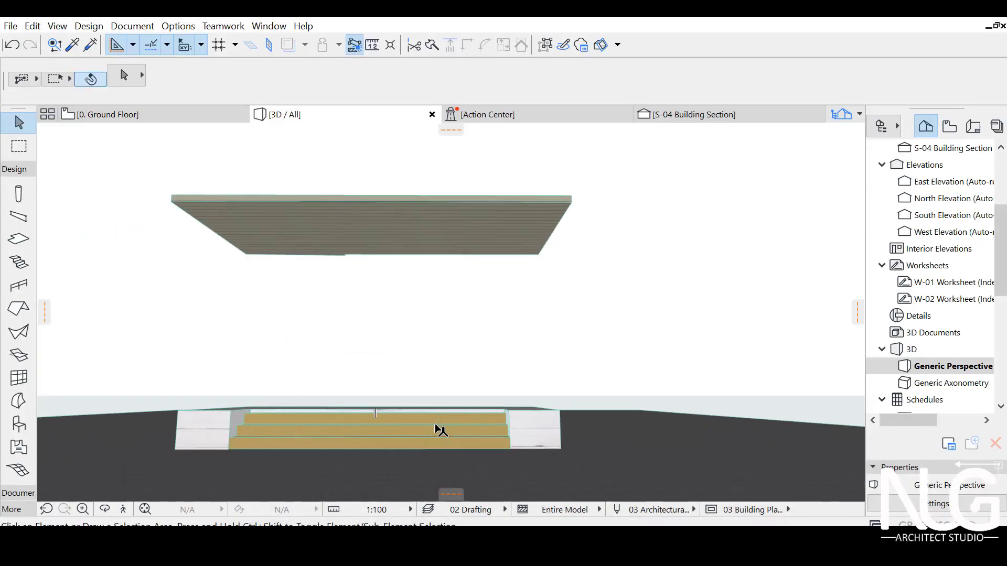
Return to ARCHICAD and undo the slab surface overrides and the deletion of the house elements
key("ctrl+z")
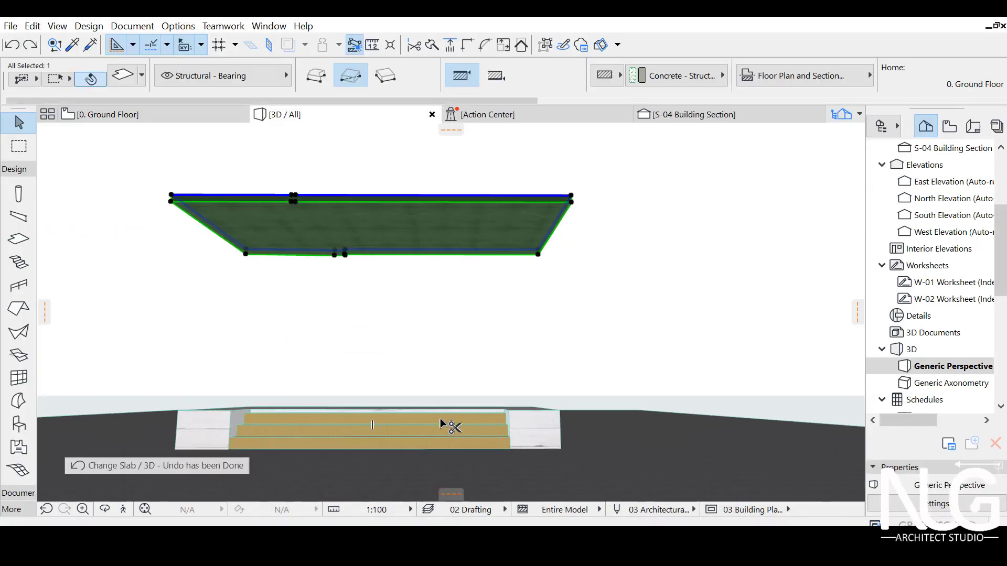
key("ctrl+z")
key("ctrl+z")
scroll(416, 366, "down", 3)
middle_click_drag(417, 367, 455, 418)
key("ctrl+z")
scroll(450, 439, "down", 1)
Select the ground slab, front steps, floor slabs and porch canopy slab, and delete all other house elements
left_click(450, 465)
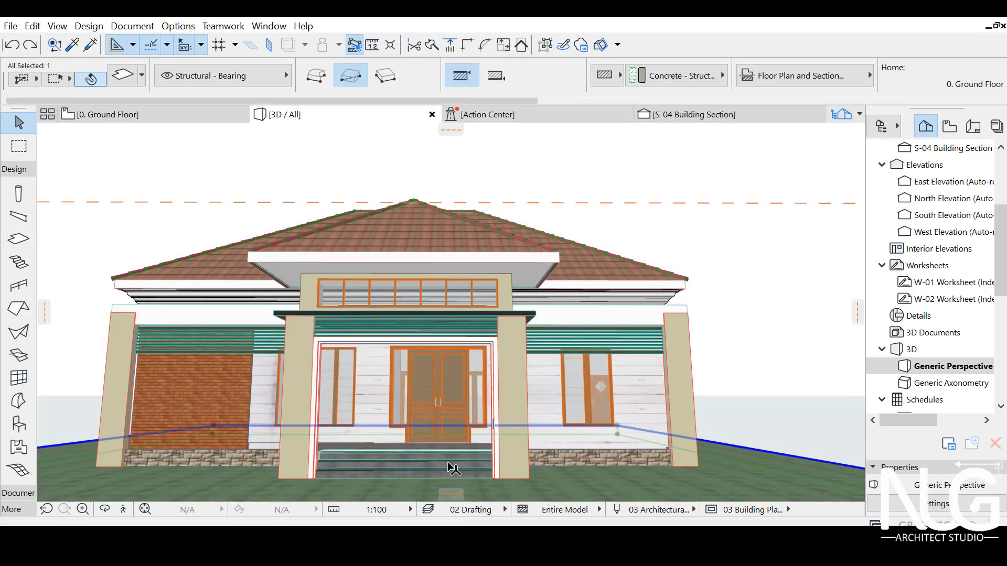
scroll(442, 428, "up", 5)
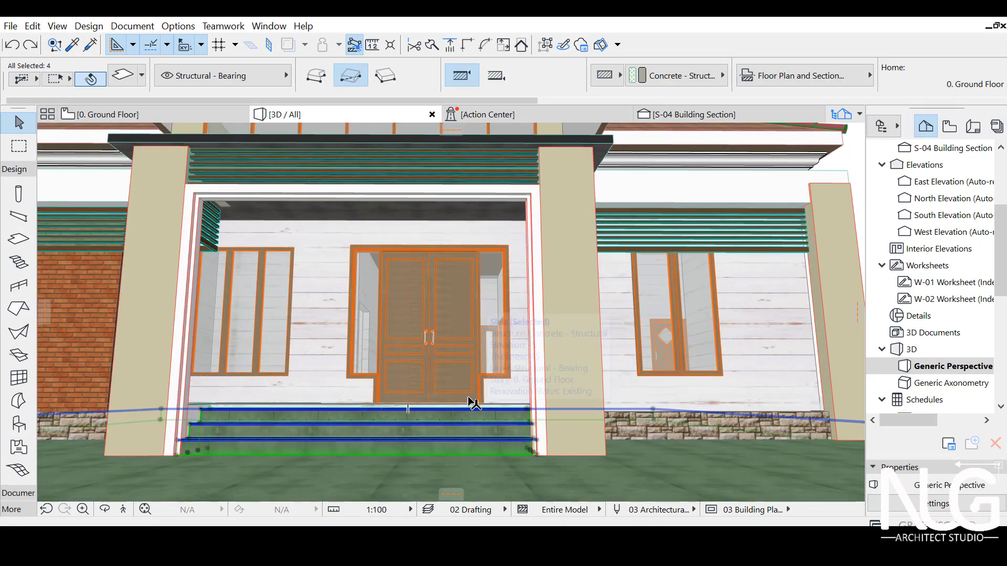
scroll(467, 379, "up", 4)
left_click(465, 452, "shift")
scroll(413, 399, "up", 4)
left_click(472, 455, "shift")
scroll(411, 365, "down", 3)
scroll(411, 369, "down", 8)
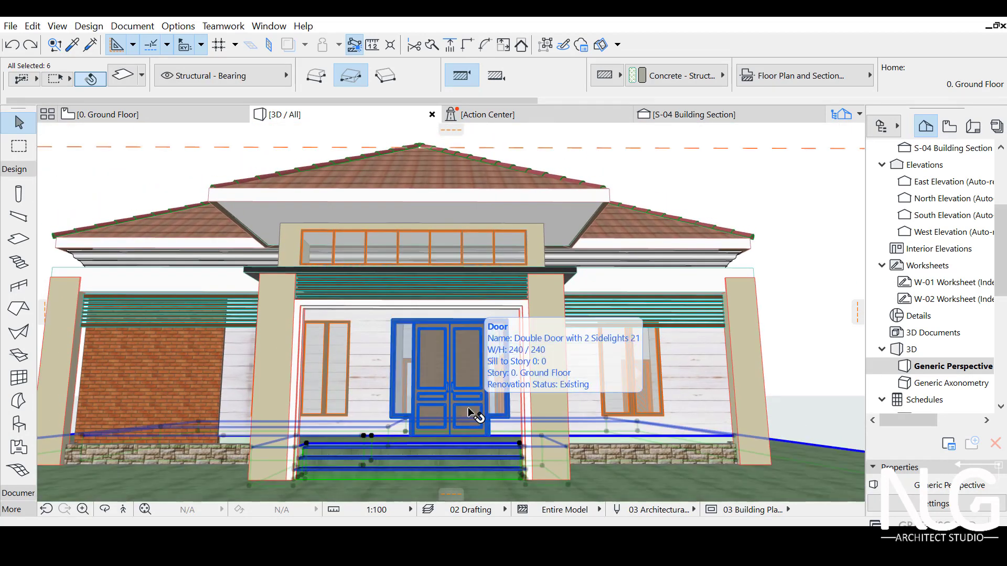
scroll(461, 281, "up", 4)
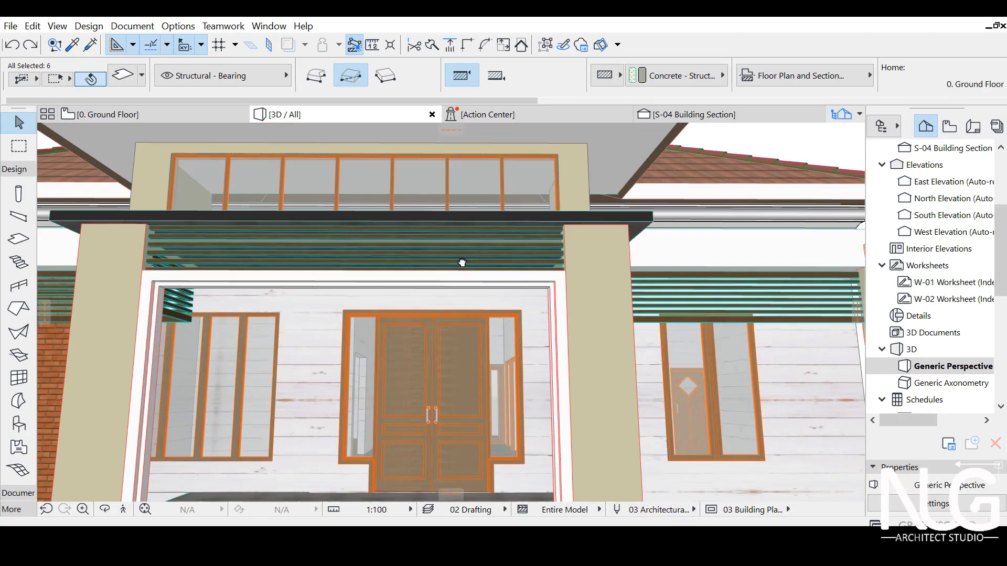
scroll(474, 344, "down", 8)
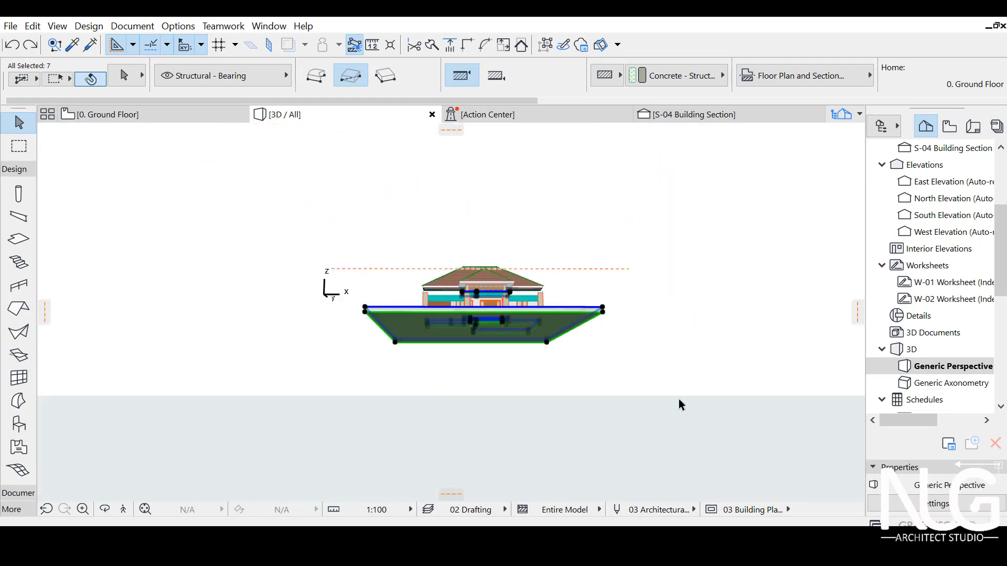
key("ctrl+a")
key("Delete")
Inspect the slabs that were kept and undo the deletion of the other house elements
scroll(502, 287, "up", 4)
middle_click_drag(501, 299, 439, 423)
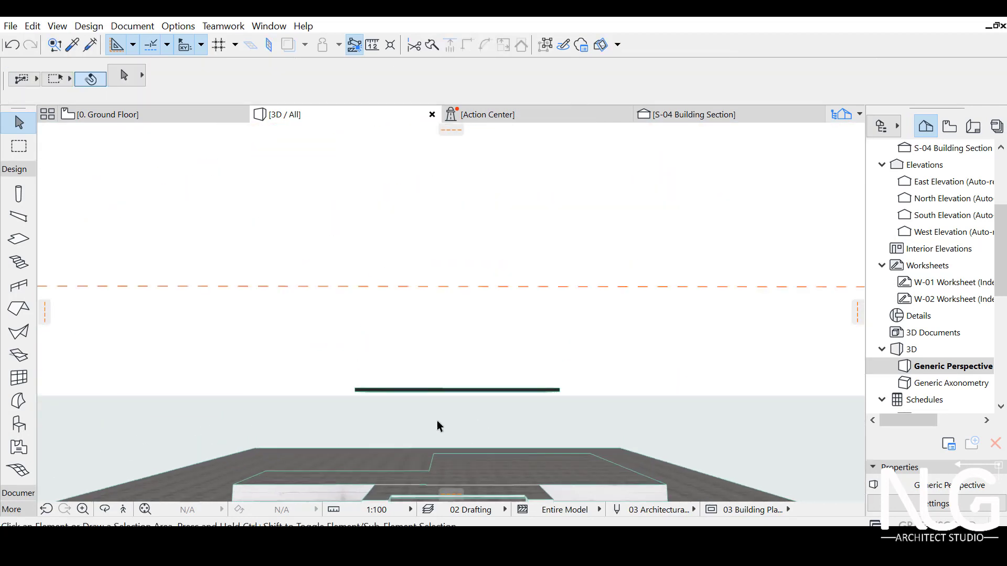
scroll(435, 430, "down", 3)
middle_click_drag(425, 460, 488, 361)
scroll(485, 471, "down", 2)
scroll(482, 490, "down", 2)
left_click_drag(445, 353, 533, 441)
key("ctrl+z")
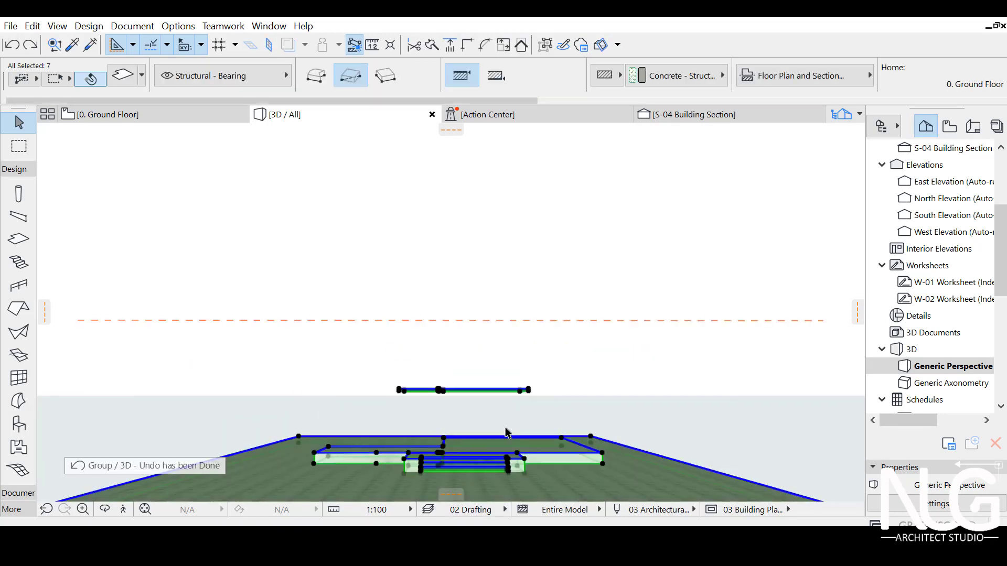
Select the ground slab, the floor slab behind the brick wall and the front steps
scroll(420, 444, "up", 5)
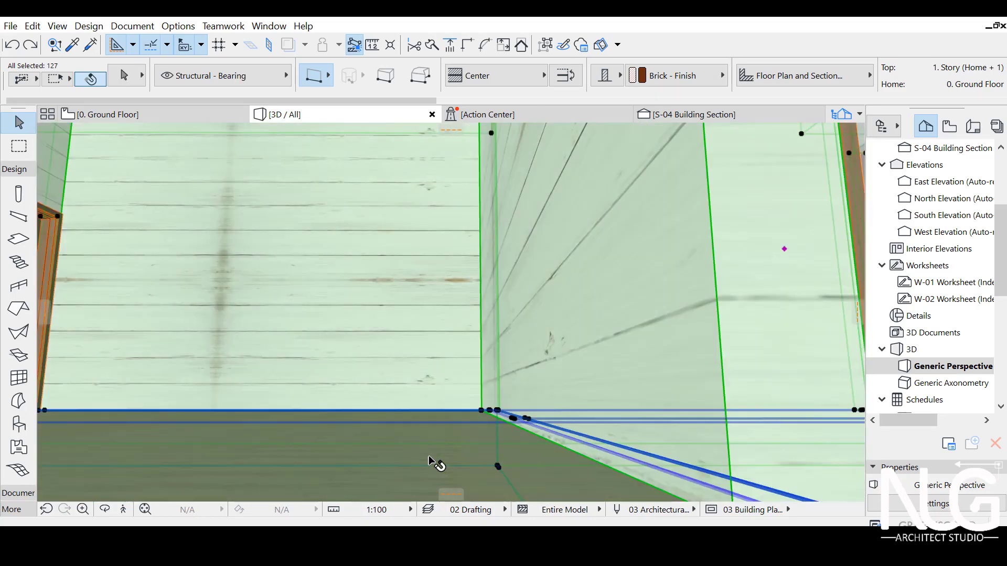
left_click(420, 465)
scroll(471, 338, "down", 3)
scroll(471, 339, "down", 3)
middle_click_drag(493, 431, 498, 504)
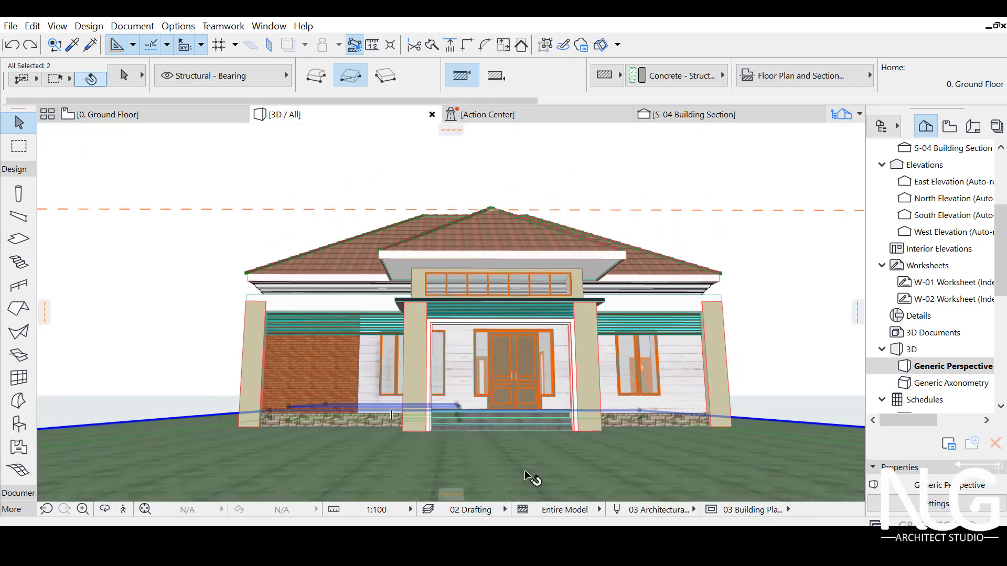
scroll(485, 400, "up", 3)
left_click(493, 455, "shift")
scroll(568, 428, "up", 2)
left_click(557, 434, "shift")
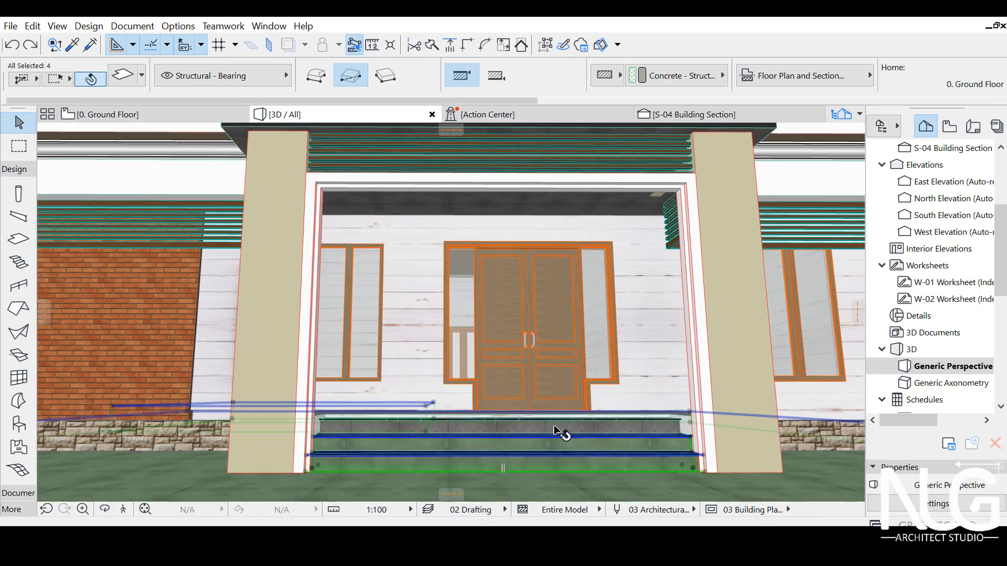
left_click(580, 430, "shift")
Add the porch and interior floor slabs and the canopy slab above the porch to the selection
scroll(580, 430, "up", 4)
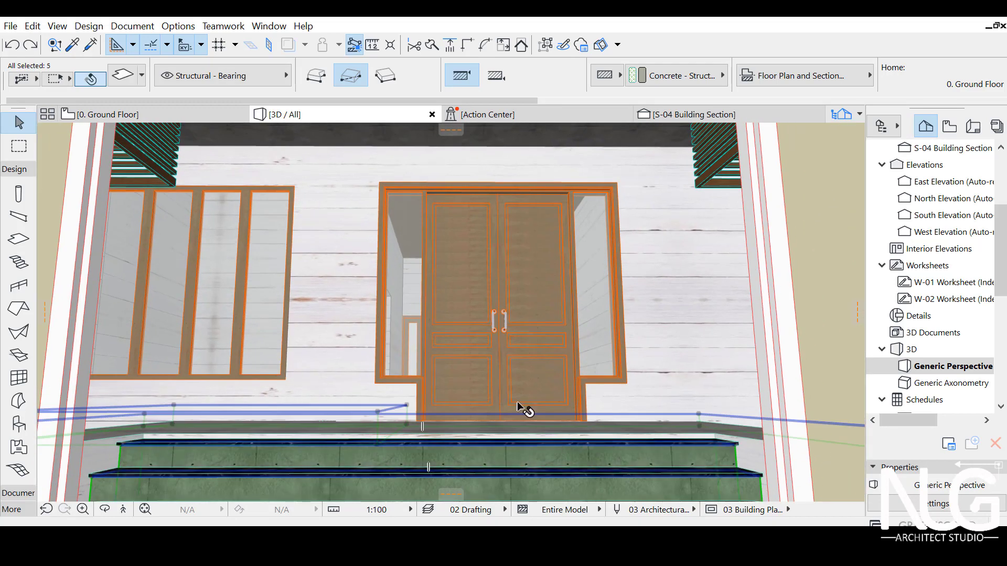
scroll(521, 470, "up", 2)
left_click(517, 467, "shift")
scroll(517, 412, "up", 6)
left_click(487, 458, "shift")
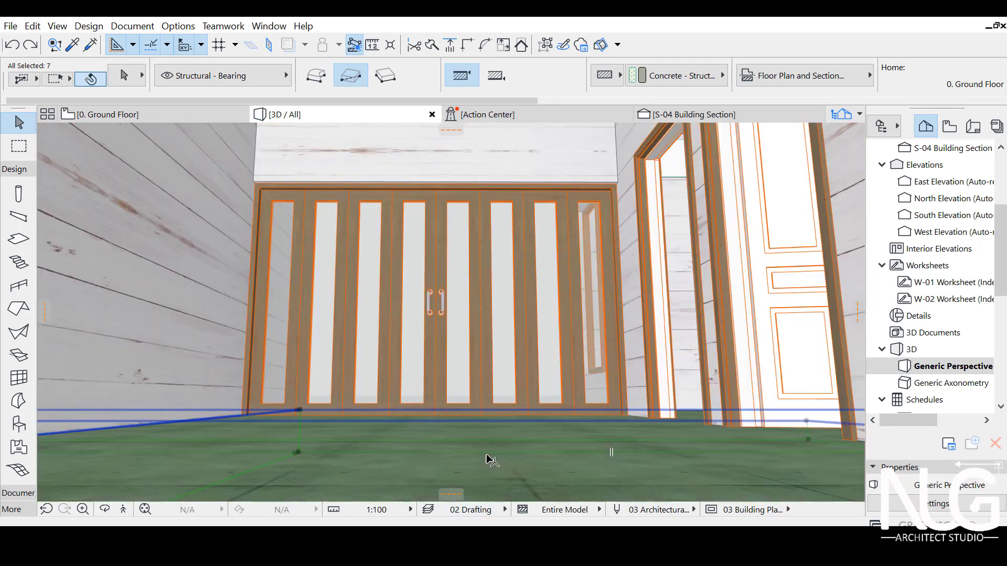
scroll(398, 366, "down", 3)
scroll(434, 434, "down", 5)
middle_click_drag(420, 220, 470, 318)
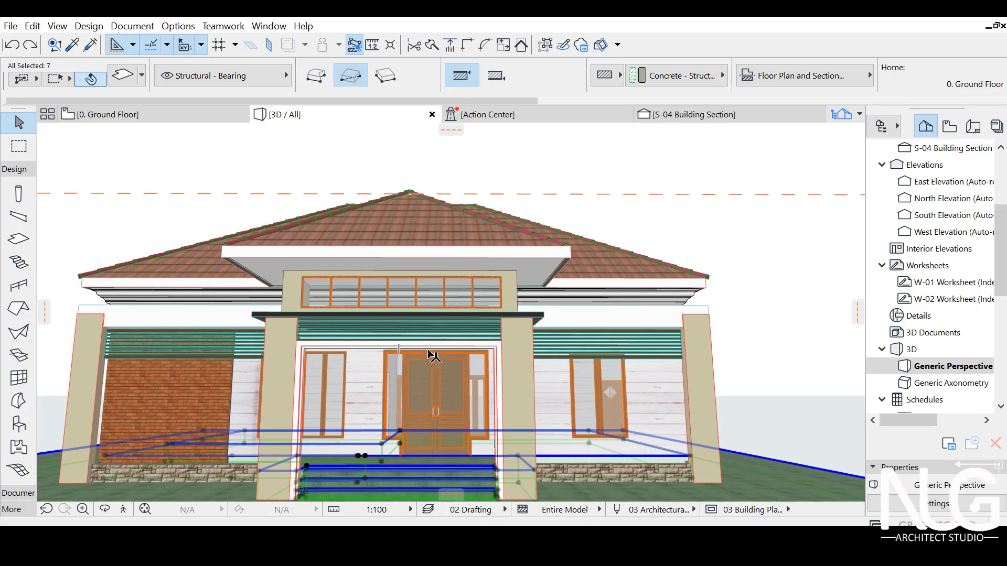
scroll(434, 357, "up", 5)
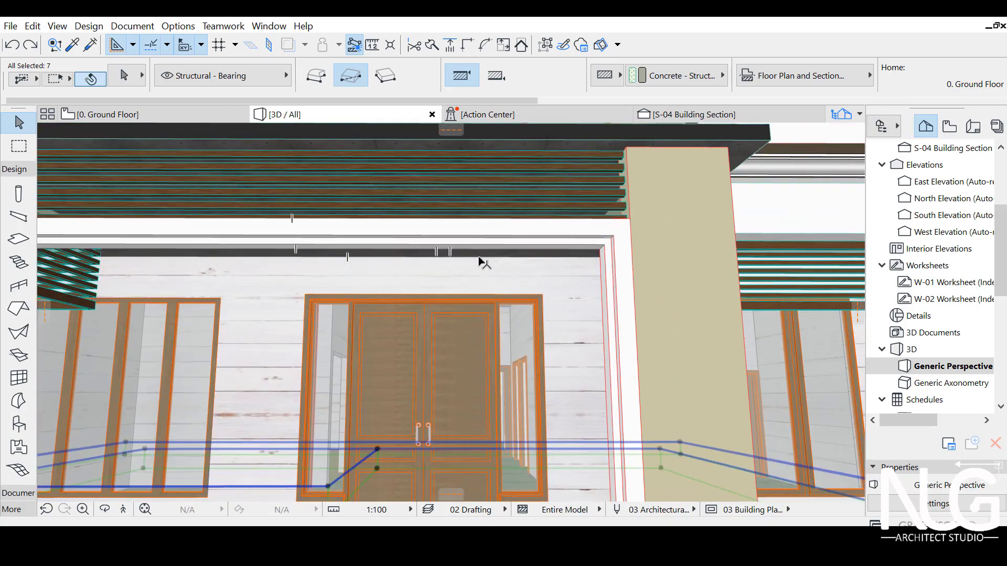
scroll(484, 262, "down", 5)
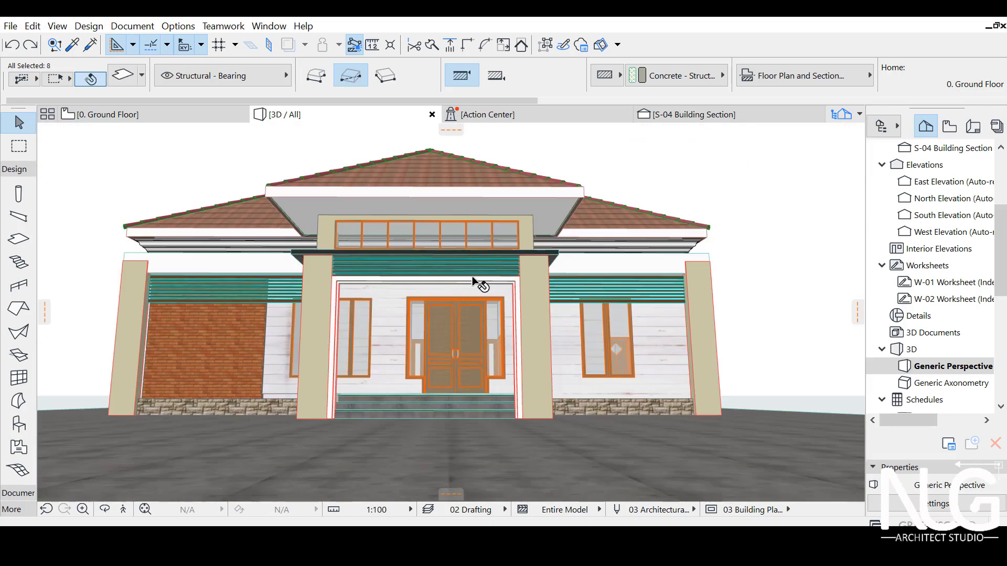
left_click(468, 279, "shift")
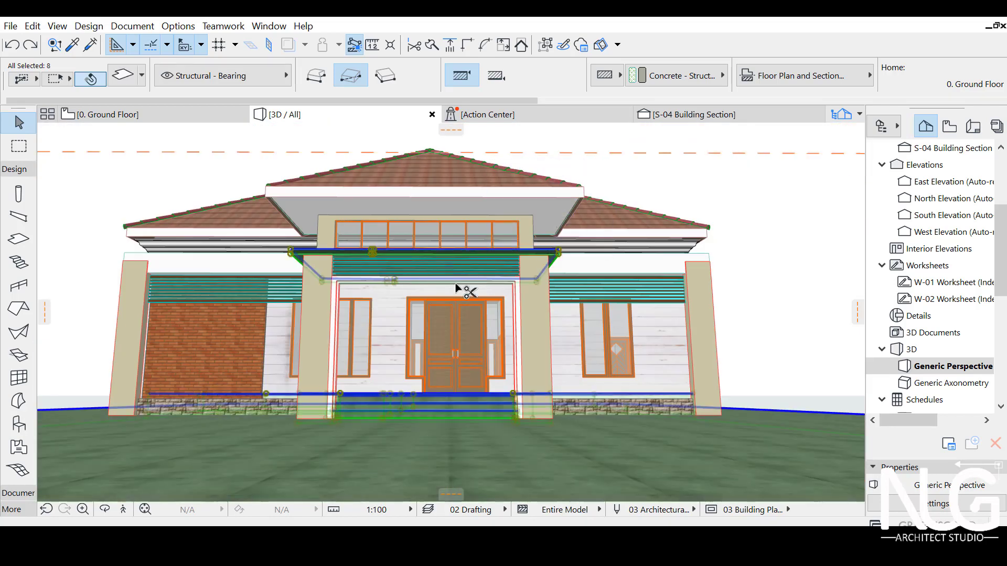
Delete every other house element, keeping only the ground slab, floor slabs, front steps and canopy slab
scroll(524, 344, "down", 10)
key("ctrl+a")
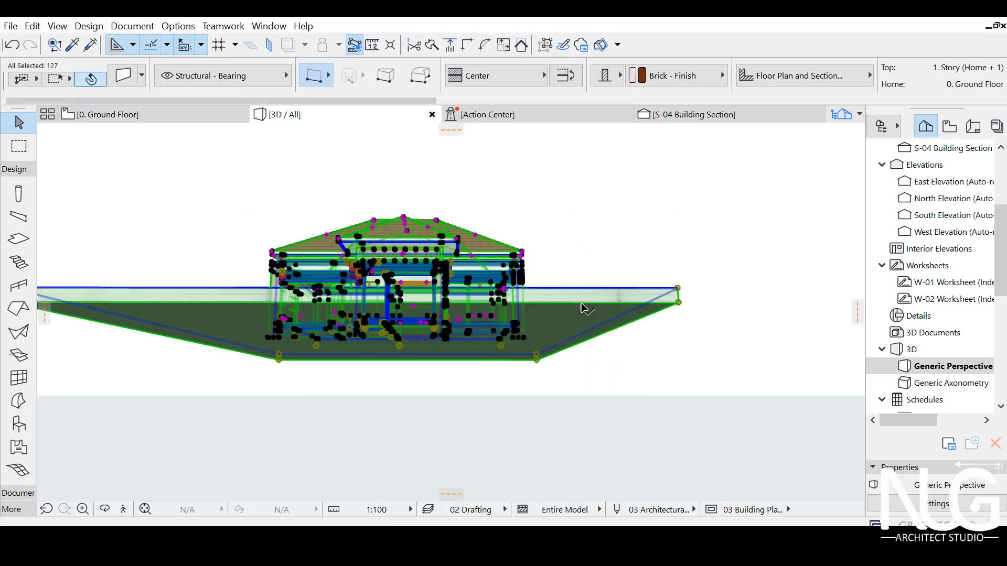
key("Delete")
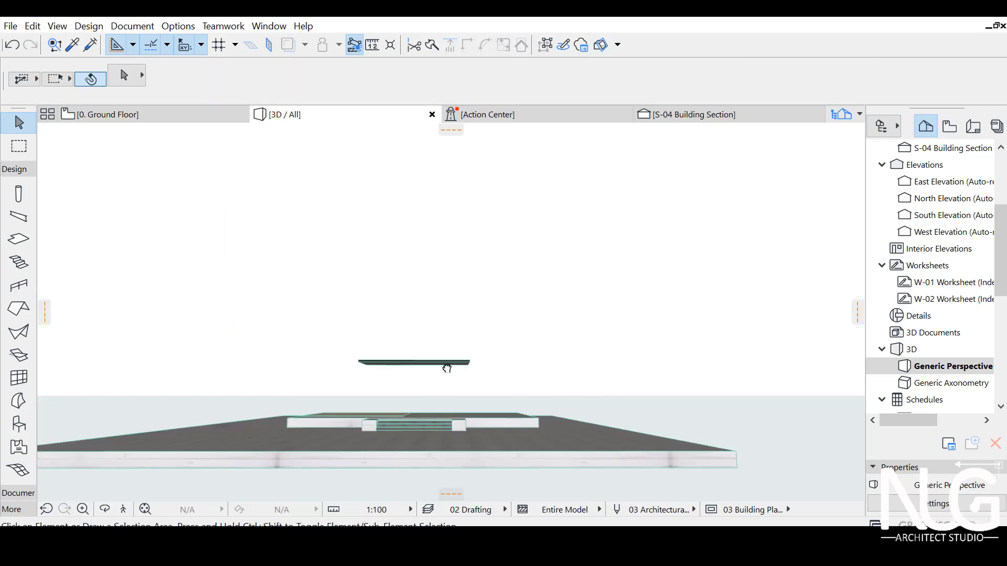
middle_click_drag(371, 390, 625, 380, "shift")
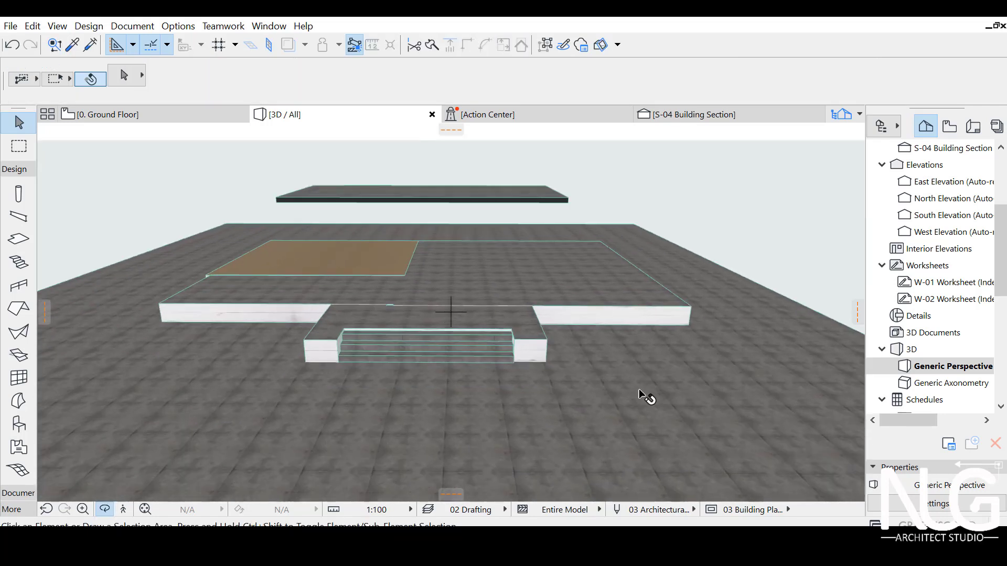
Select the ground slab alone and override its top surface with Grass - Green
key("ctrl+a")
left_click(619, 415)
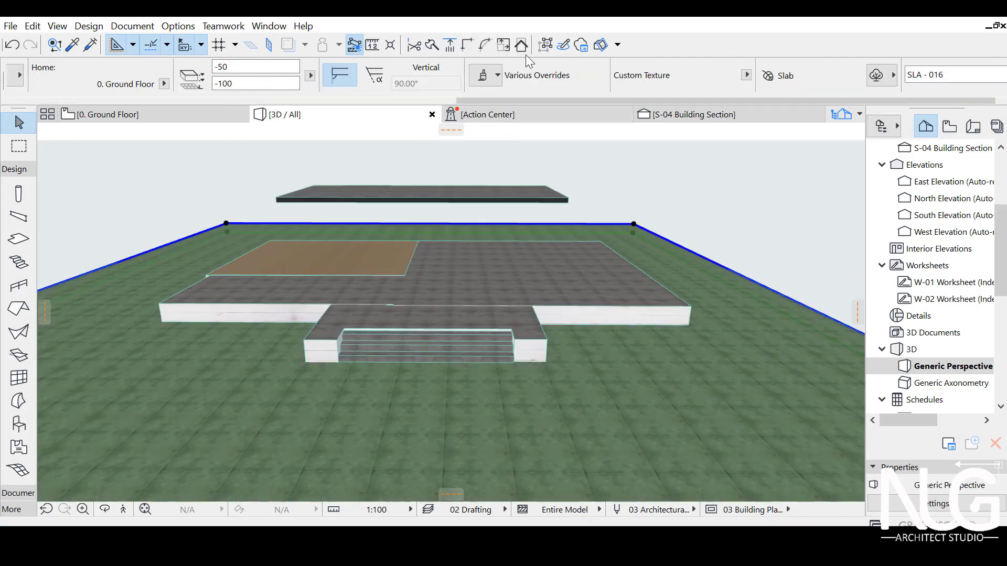
left_click(485, 75)
left_click(551, 120)
scroll(229, 410, "up", 5)
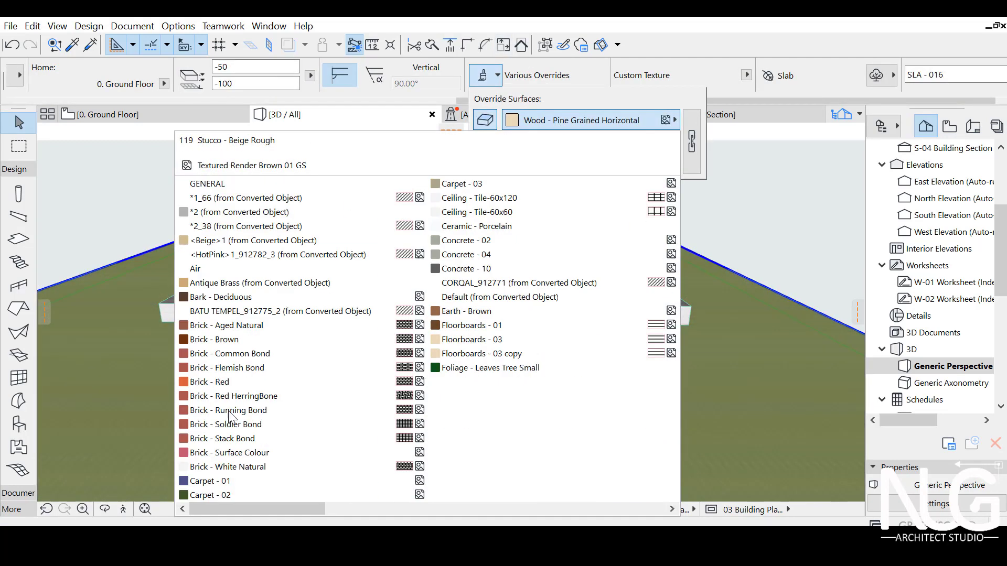
left_click(231, 496)
left_click(483, 76)
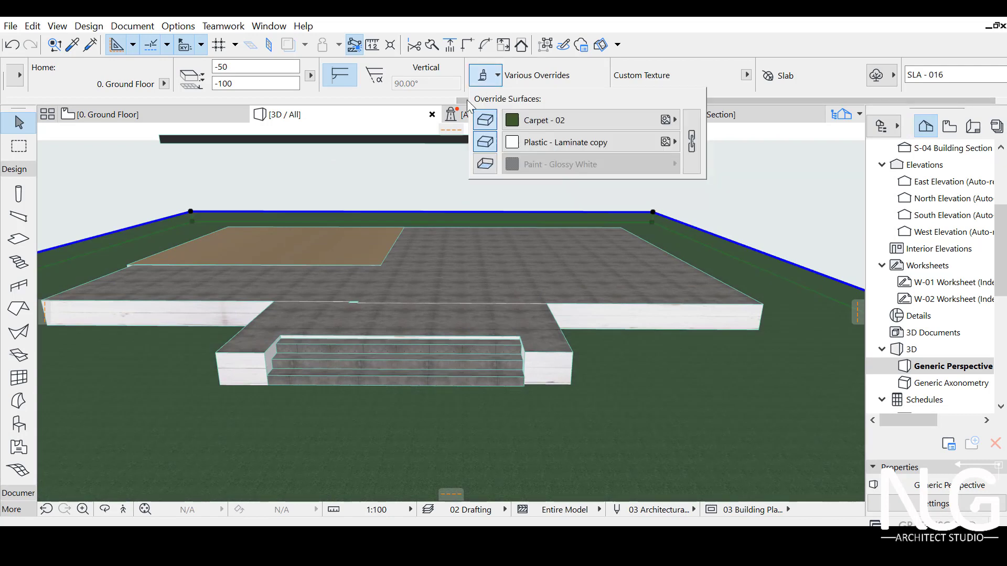
left_click(599, 121)
left_click(467, 480)
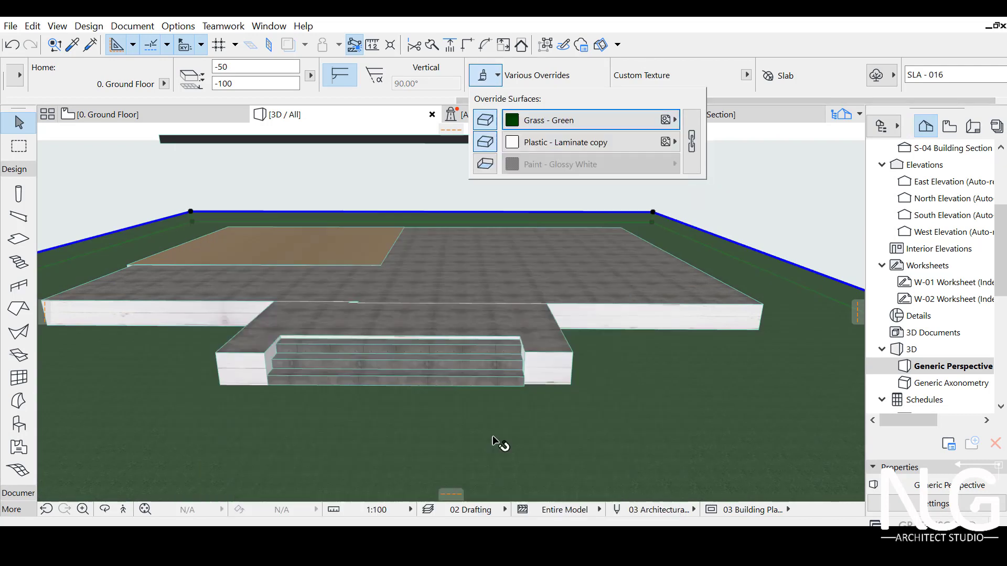
Override the top surface of the porch slab with Tiles - Tan 30x30 and clear the selection
left_click(544, 333)
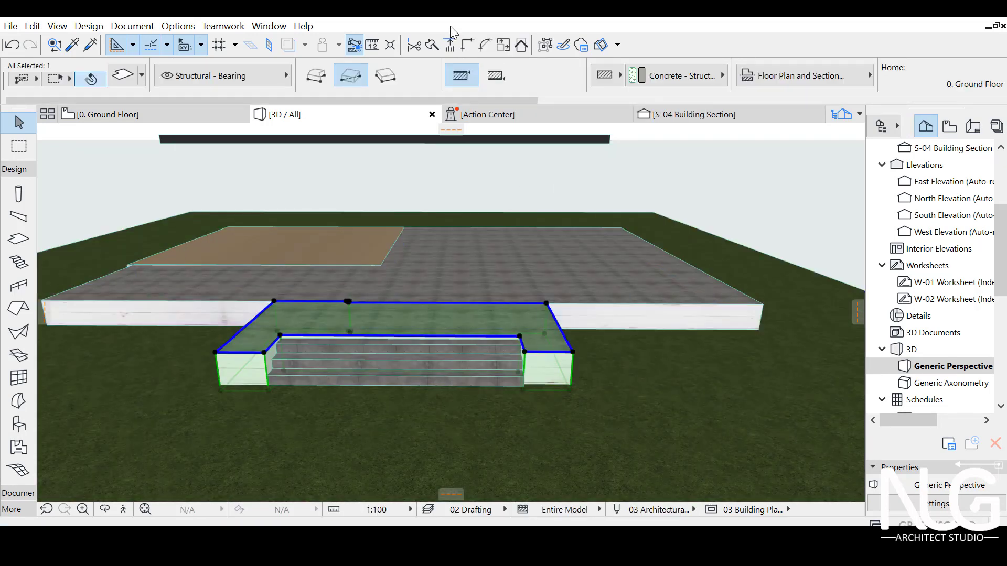
scroll(463, 78, "down", 3)
left_click(483, 77)
left_click(543, 121)
left_click(544, 121)
left_click(544, 121)
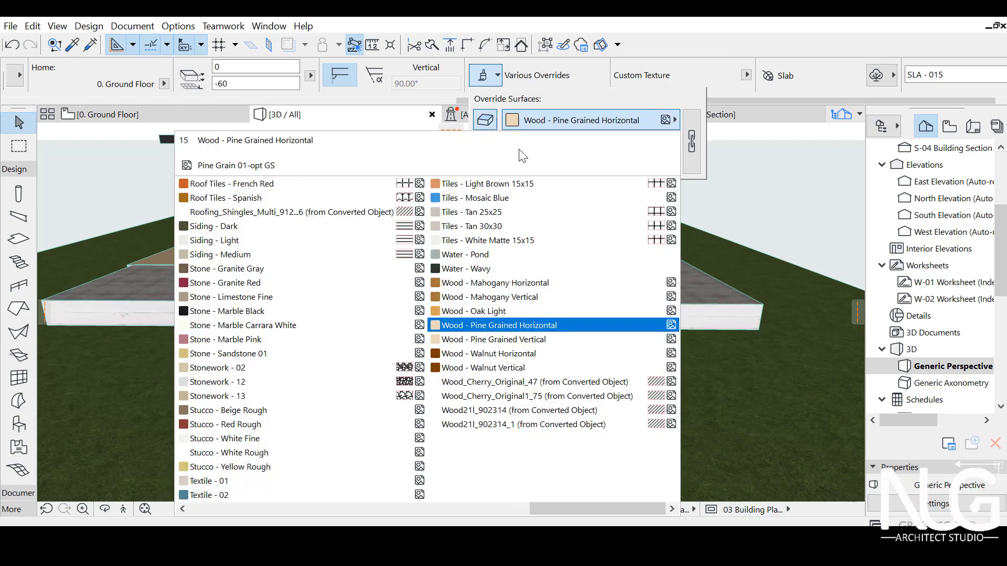
left_click(478, 231)
key("Escape")
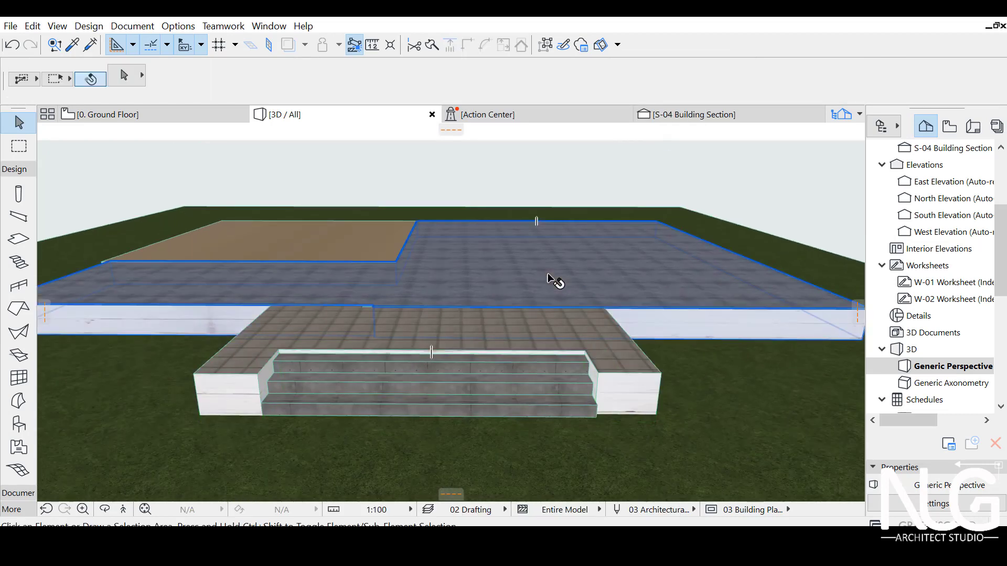
Select all the front step slabs and override their surface with Wood - Oak Light
left_click(536, 369)
left_click(594, 395, "shift")
scroll(513, 99, "down", 3)
scroll(492, 221, "down", 3)
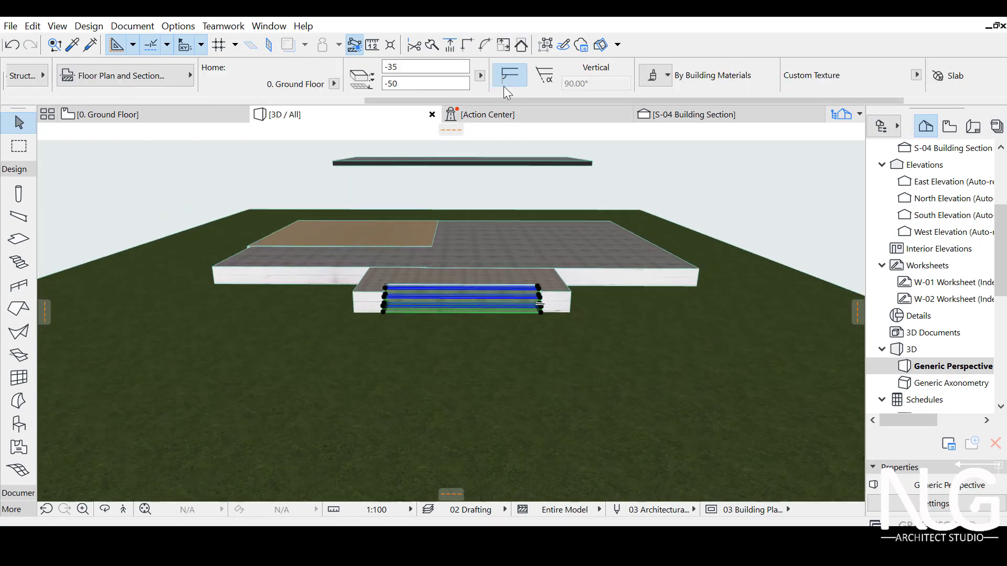
scroll(504, 90, "down", 1)
left_click(460, 78)
left_click(603, 120)
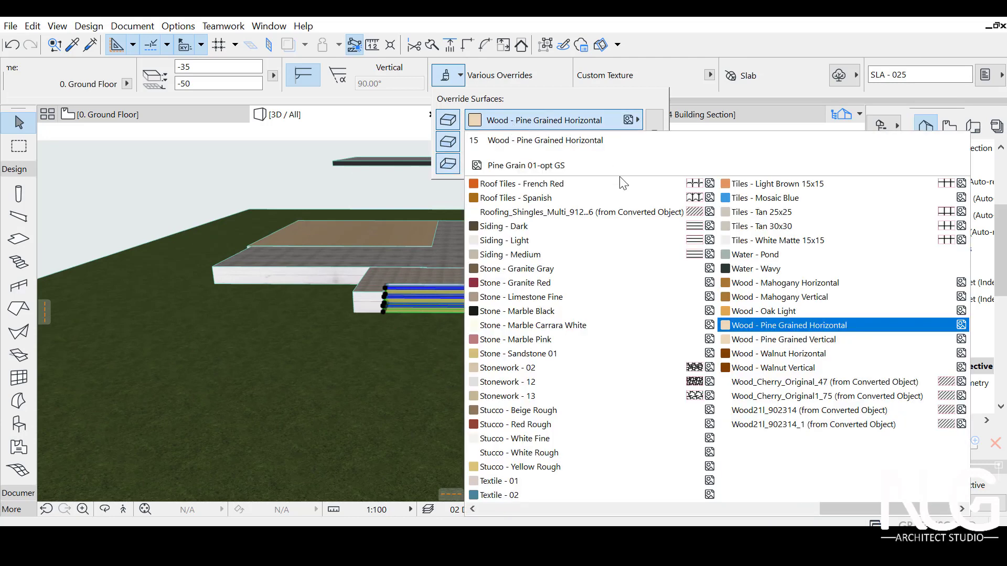
left_click(754, 314)
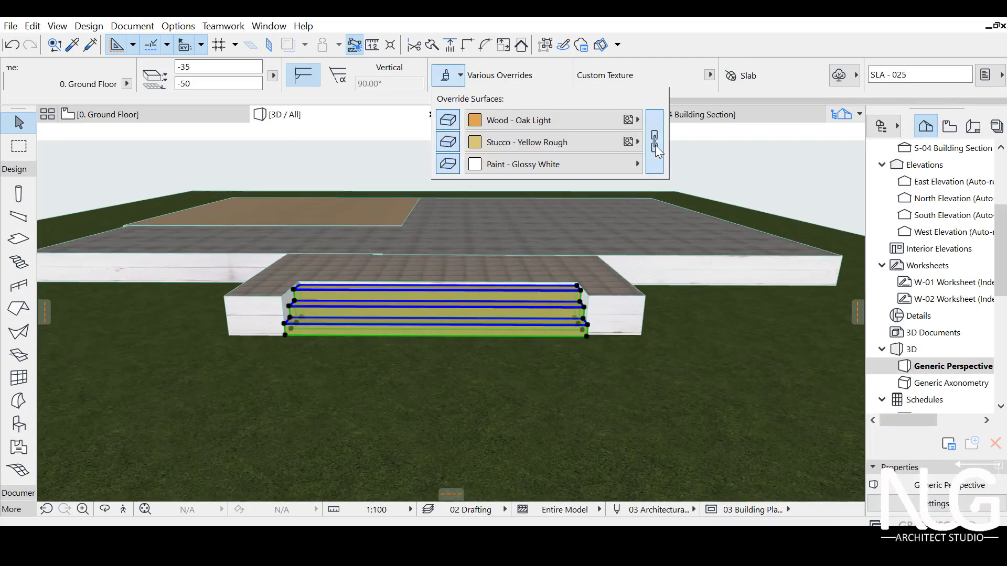
Override the canopy slab's top surface with Stone - Limestone Fine and enable the override for its underside
middle_click_drag(471, 333, 462, 293, "shift")
left_click(506, 279)
scroll(480, 89, "down", 3)
left_click(497, 79)
left_click(517, 120)
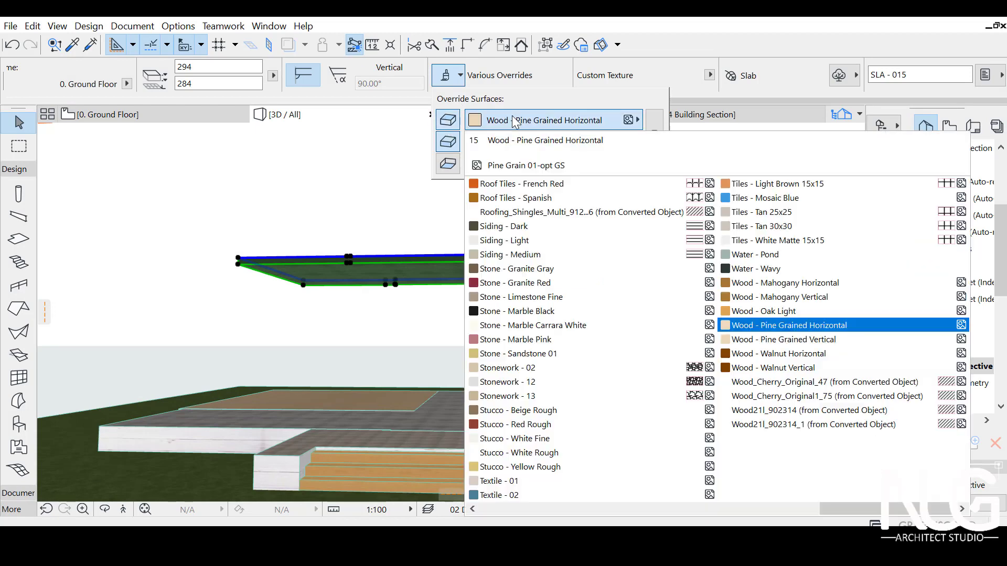
left_click(522, 297)
left_click(455, 164)
left_click(508, 297)
Export the isolated slabs as a Twinmotion FBX file named grup lantai in the rumah kak unding folder
scroll(508, 299, "down", 5)
middle_click_drag(507, 299, 546, 369)
left_click(11, 26)
left_click(36, 131)
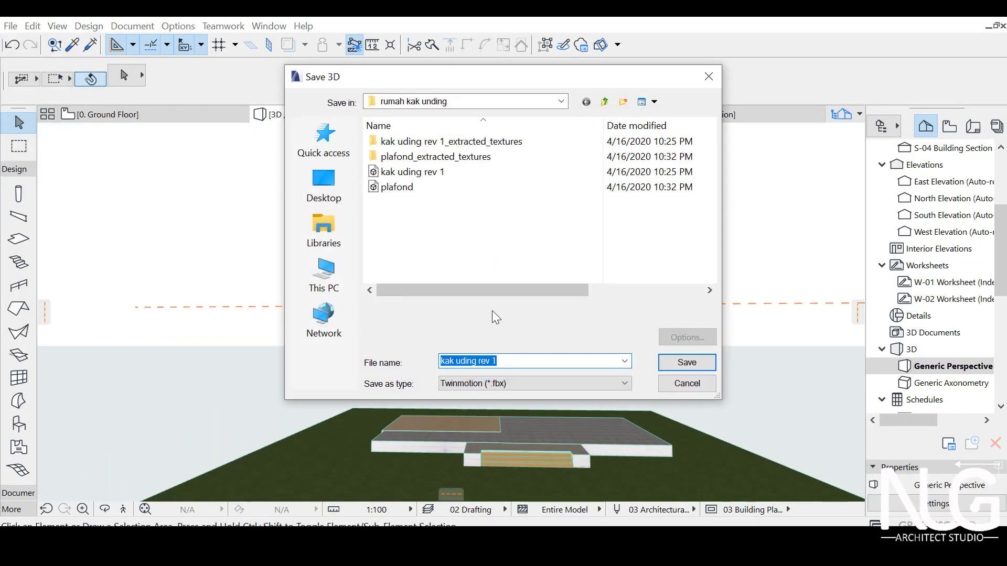
key("Return")
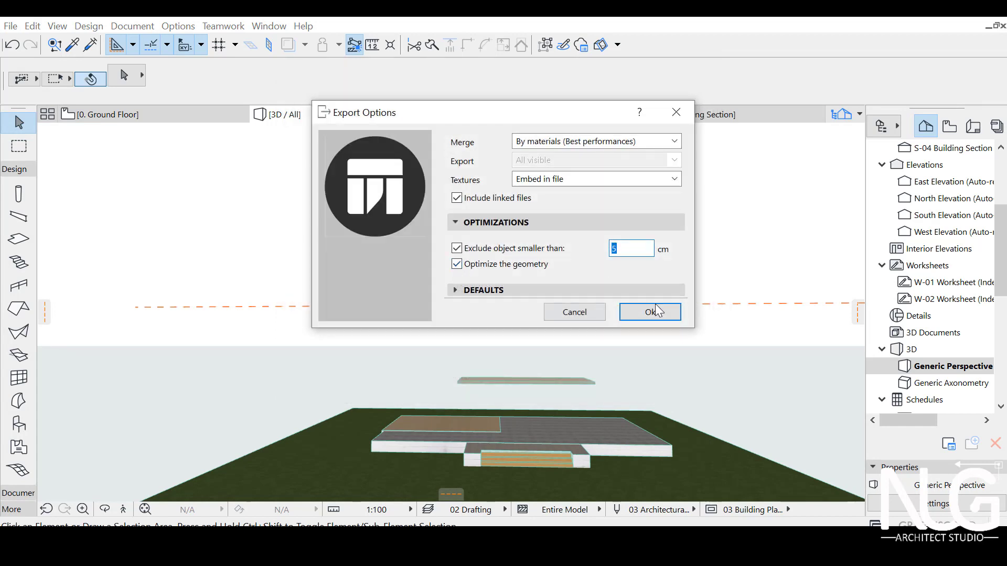
left_click(633, 313)
Undo the slab surface overrides and the deletion of the other house elements, and clear the selection
key("ctrl+z")
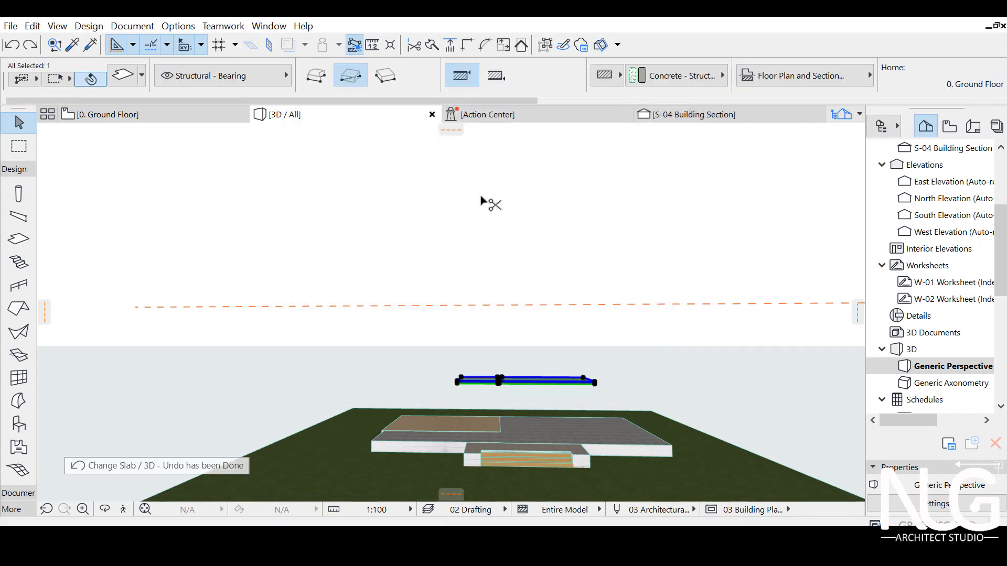
key("ctrl+z")
key("ctrl+z")
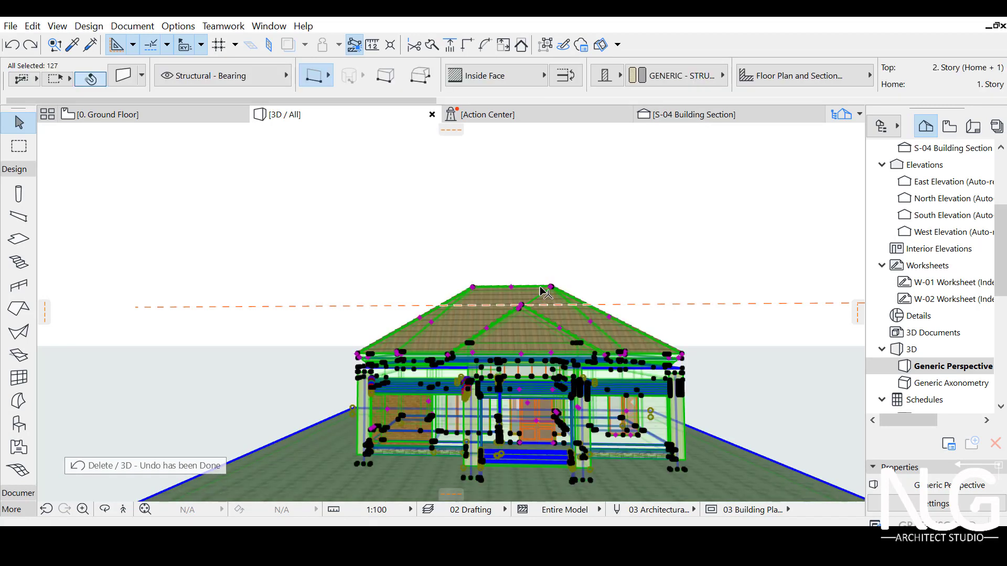
key("Escape")
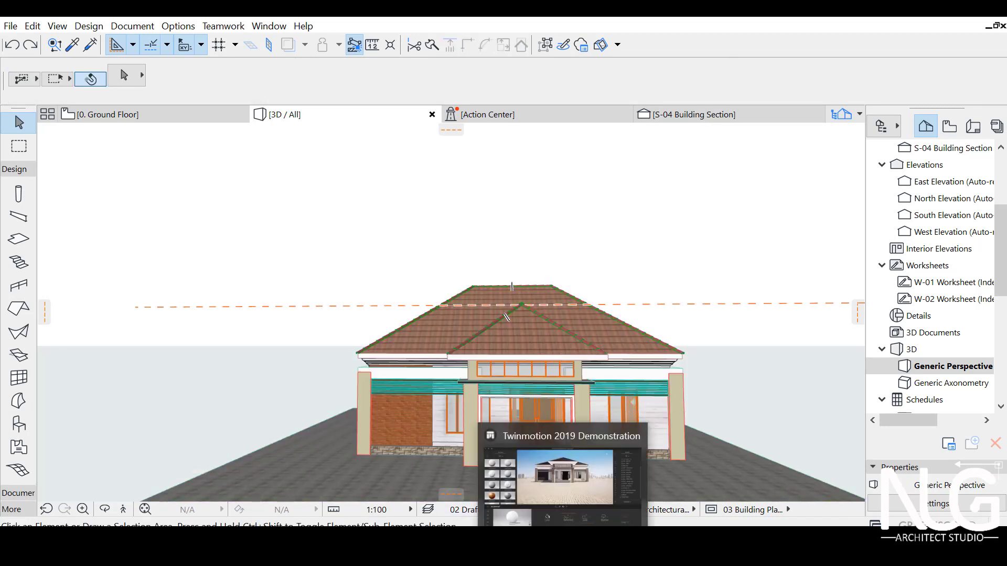
Switch to Twinmotion and import the geometry file grup lantai.fbx from the rumah kak unding folder
left_click(564, 539)
middle_click_drag(371, 74, 351, 122)
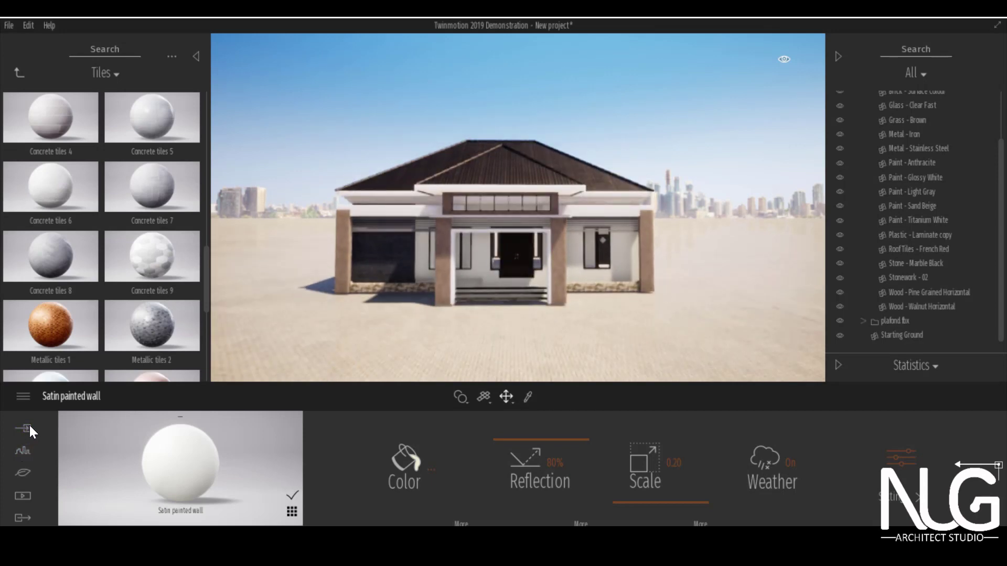
left_click(25, 427)
left_click(121, 448)
left_click(486, 226)
left_click(210, 177)
left_click(212, 161)
left_click(370, 369)
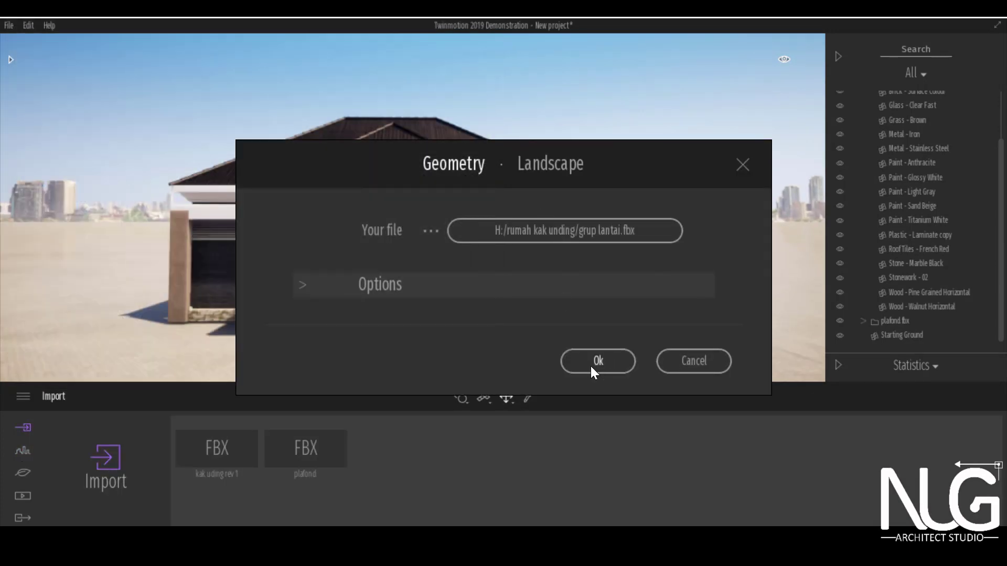
left_click(590, 366)
left_click(622, 407)
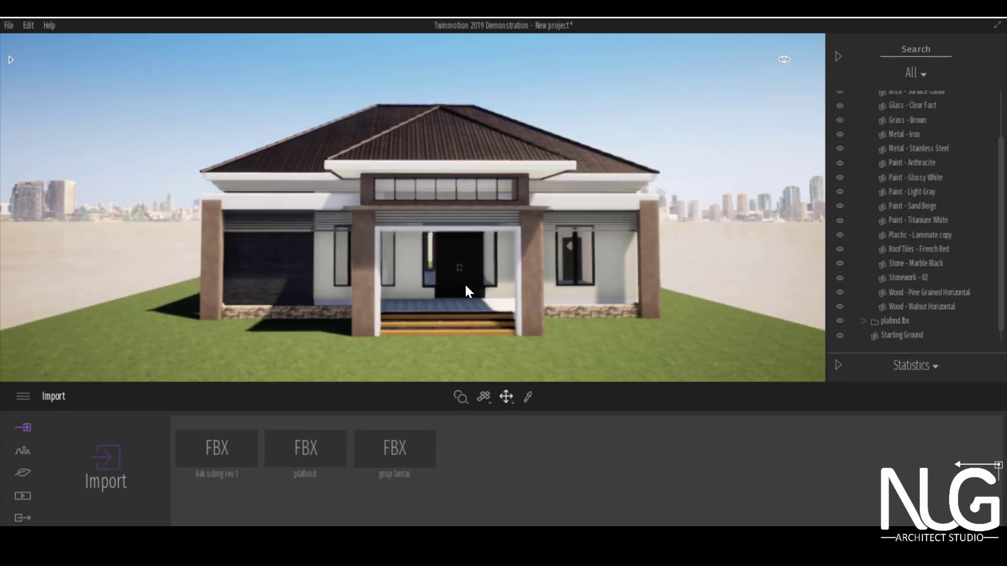
Apply the Grass 1 material from the Nature library to the ground around the house
middle_click_drag(449, 307, 456, 283)
scroll(456, 283, "down", 1)
left_click(7, 57)
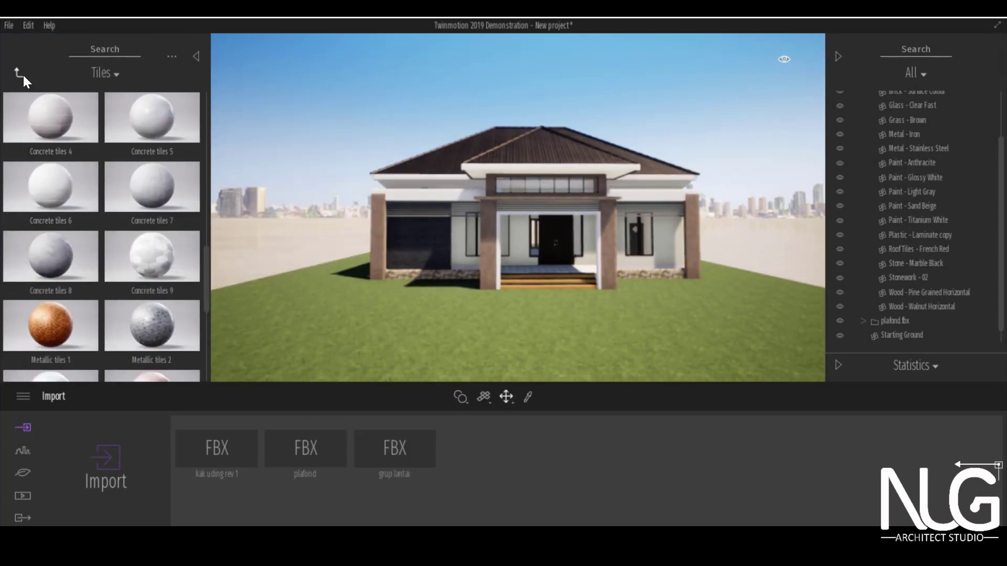
left_click(23, 74)
scroll(32, 293, "down", 1)
left_click(49, 314)
left_click(50, 123)
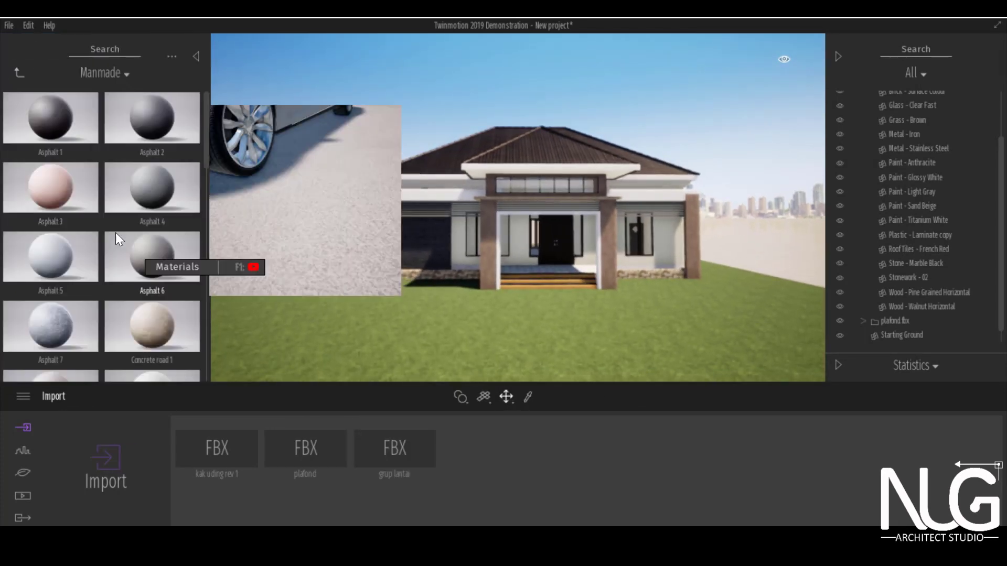
left_click(20, 71)
left_click(152, 120)
scroll(126, 247, "down", 3)
scroll(143, 275, "up", 3)
left_click_drag(238, 180, 314, 325)
left_click_drag(51, 118, 398, 315)
Apply the Concrete tiles 4 material from the Tiles library to the porch floor
scroll(524, 262, "up", 4)
scroll(543, 349, "up", 3)
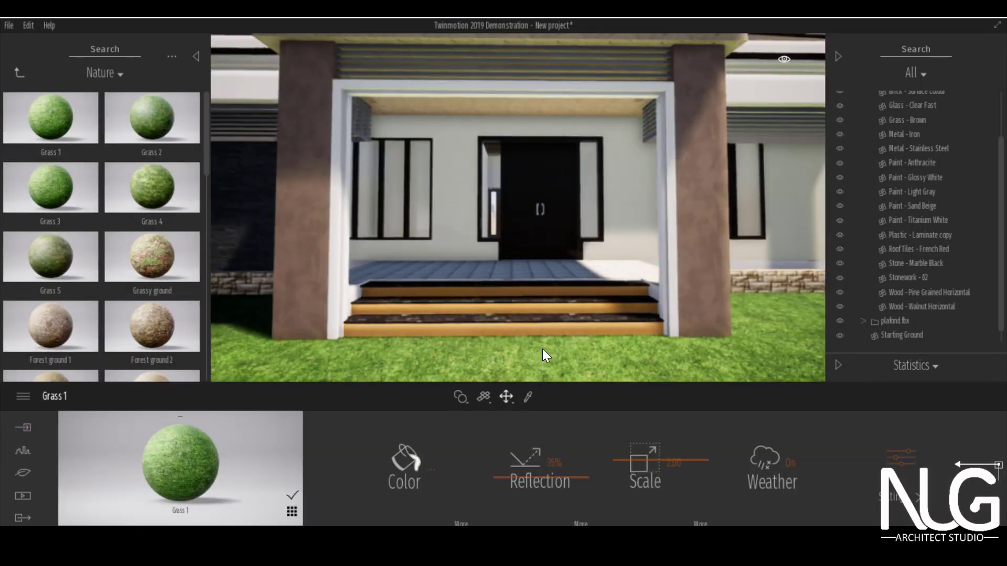
left_click(19, 73)
scroll(157, 182, "down", 5)
left_click(158, 324)
scroll(52, 283, "down", 10)
scroll(72, 328, "down", 2)
left_click_drag(73, 321, 490, 298)
Set the porch floor tiles' scale to 3.45 and their reflection to 41%
scroll(491, 297, "up", 4)
scroll(533, 288, "down", 2)
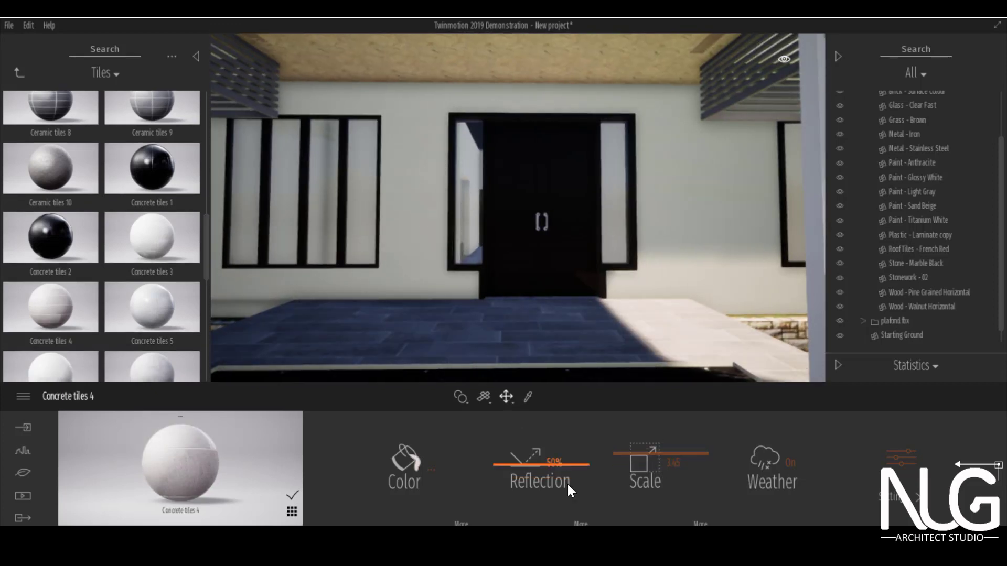
left_click(407, 459)
left_click(602, 423)
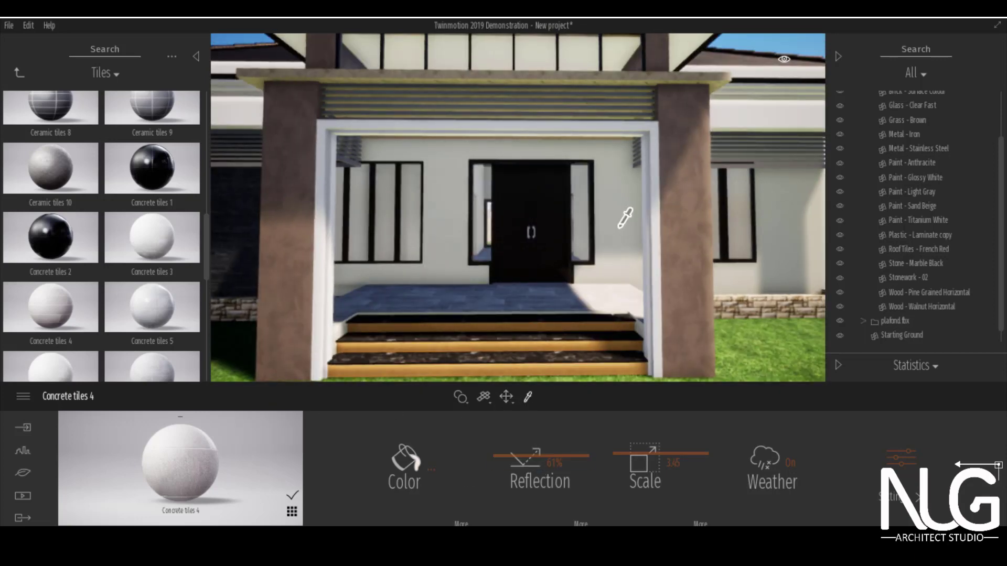
Sample the Satin painted wall material from the house wall and apply it to the canopy slab above the porch
scroll(463, 155, "up", 3)
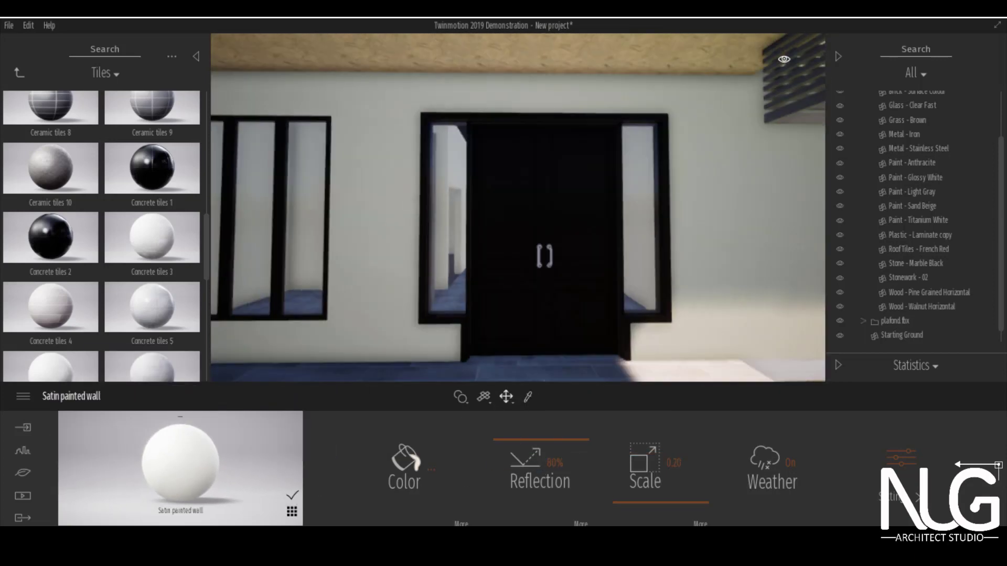
scroll(494, 139, "down", 5)
scroll(559, 207, "up", 3)
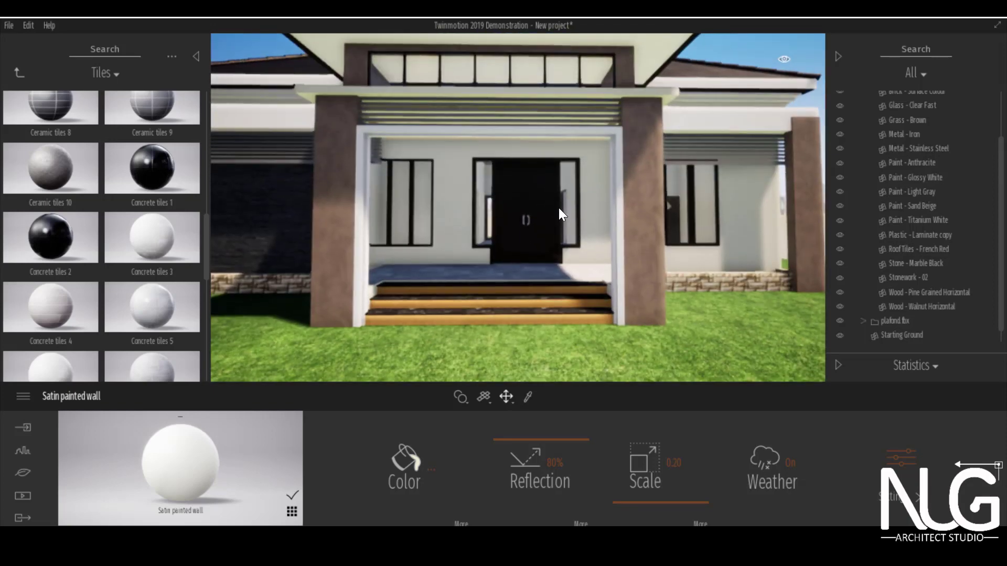
Apply a brown plank material from the Wood library to the risers of the front steps
left_click(18, 78)
scroll(39, 287, "down", 1)
left_click(59, 276)
scroll(142, 225, "down", 3)
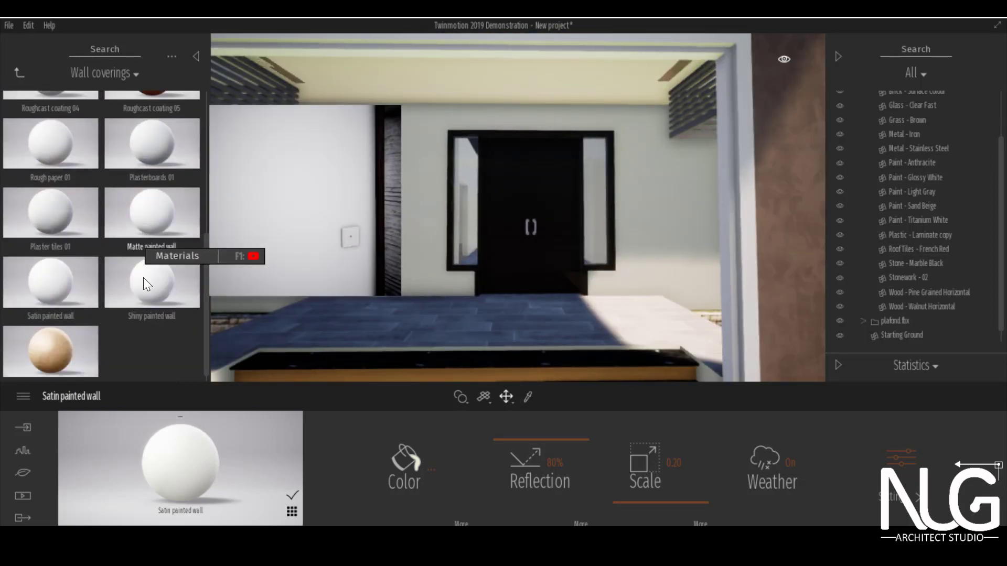
left_click(18, 73)
left_click(152, 195)
scroll(546, 203, "down", 5)
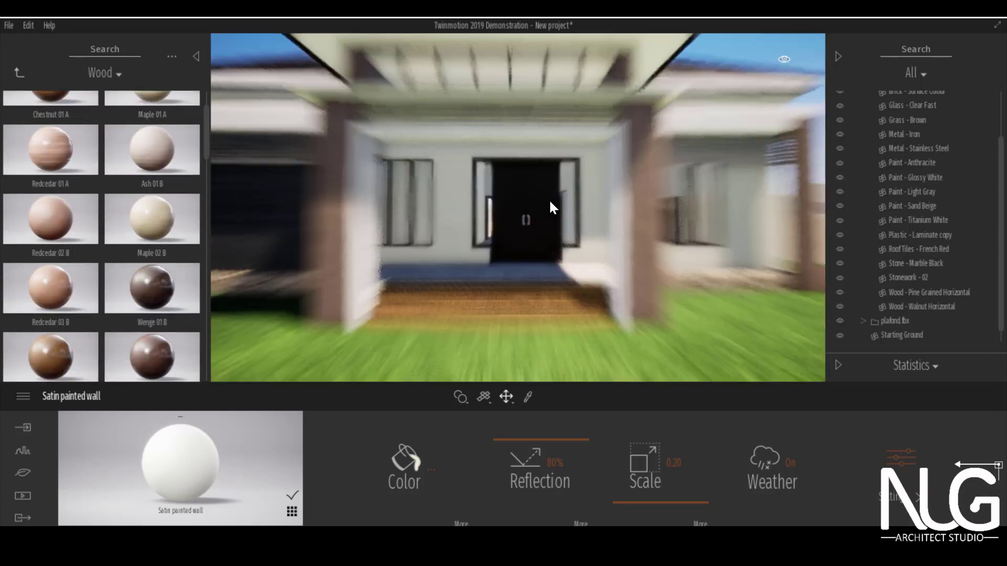
scroll(514, 279, "up", 4)
scroll(57, 301, "down", 3)
left_click_drag(62, 197, 546, 353)
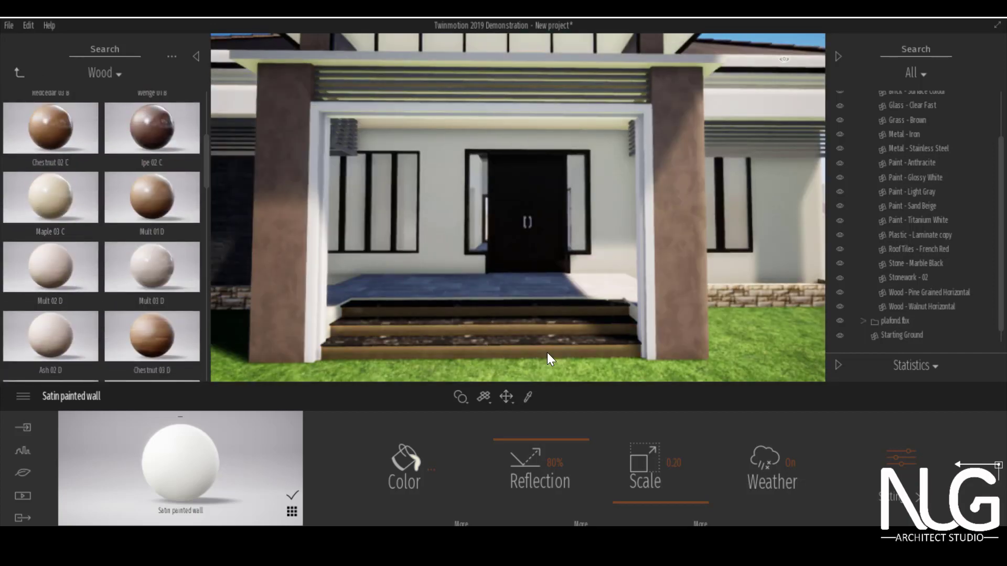
scroll(546, 346, "up", 3)
scroll(49, 313, "down", 2)
left_click_drag(152, 336, 542, 320)
Sample the steps' Stone - Marble Black treads and set their reflection to 88% and scale to about 0.94
scroll(542, 319, "up", 3)
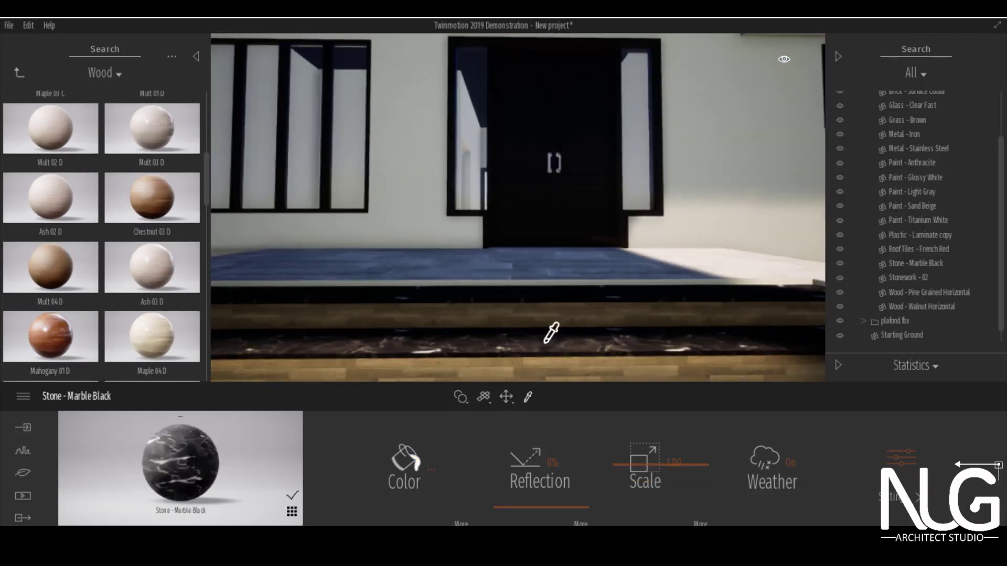
left_click_drag(550, 462, 557, 425)
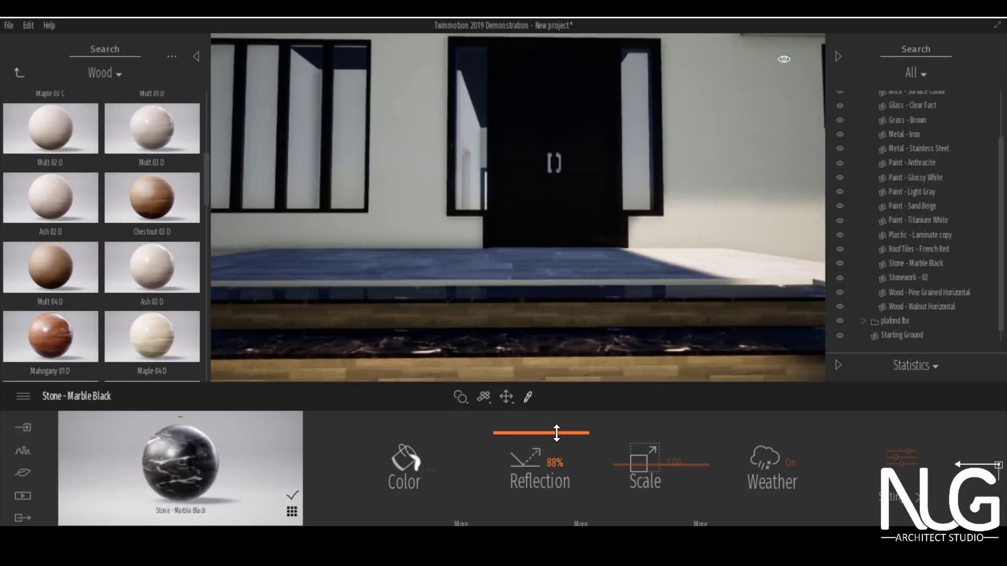
scroll(540, 299, "down", 5)
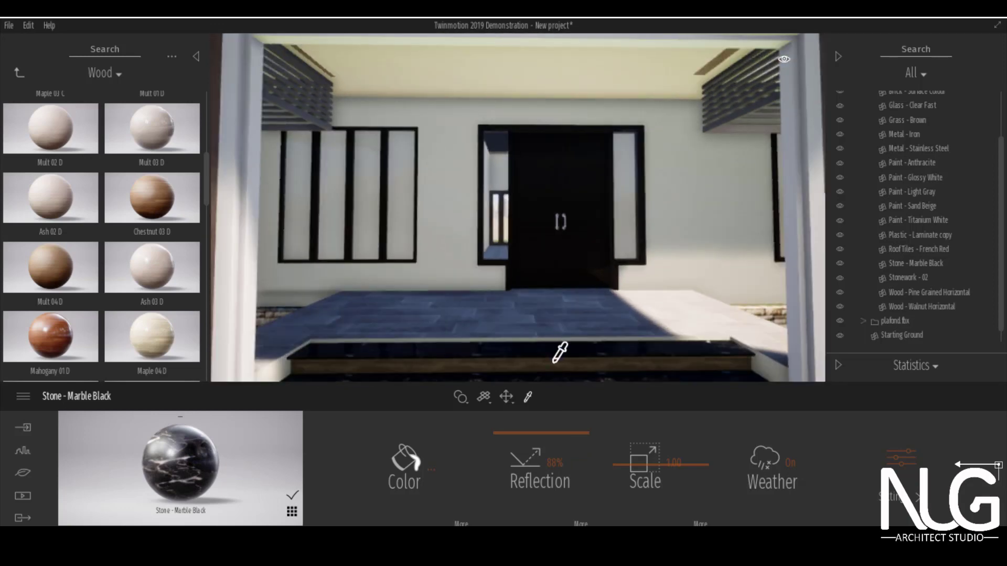
scroll(538, 331, "up", 4)
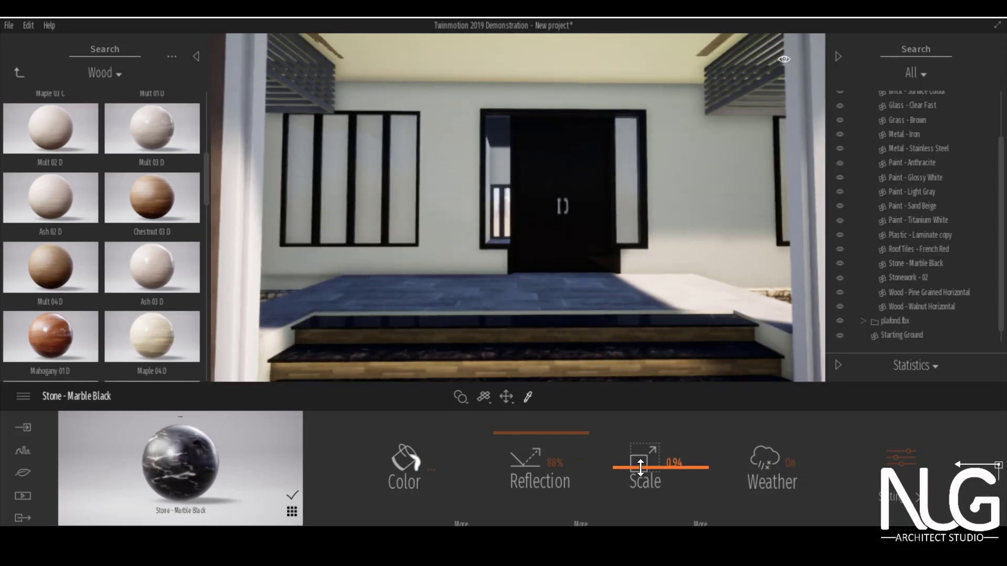
Examine the textured front steps up close and the house's whole front facade
scroll(527, 294, "down", 3)
scroll(535, 330, "up", 3)
scroll(524, 313, "down", 4)
scroll(524, 312, "up", 2)
right_click_drag(524, 313, 612, 211)
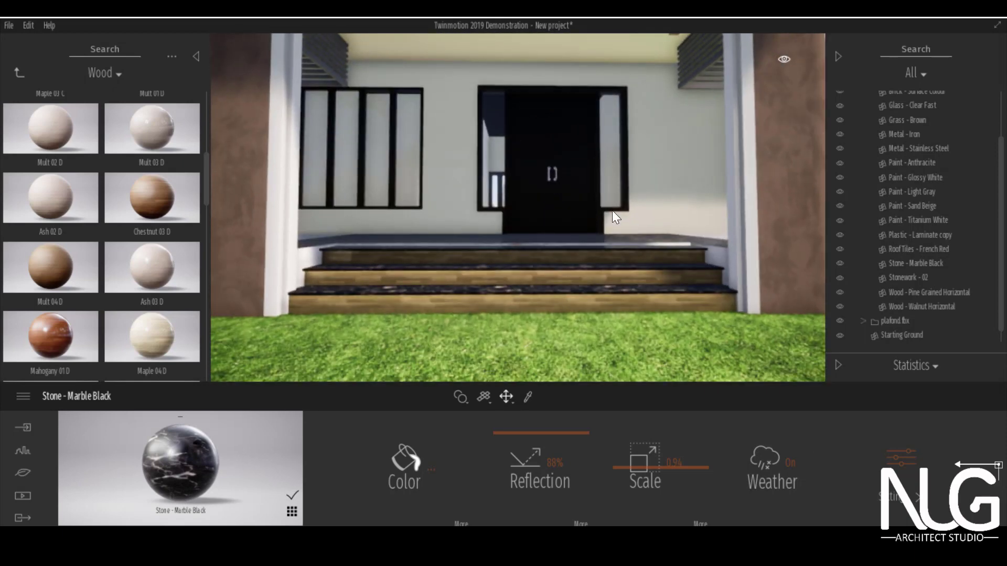
scroll(615, 217, "down", 5)
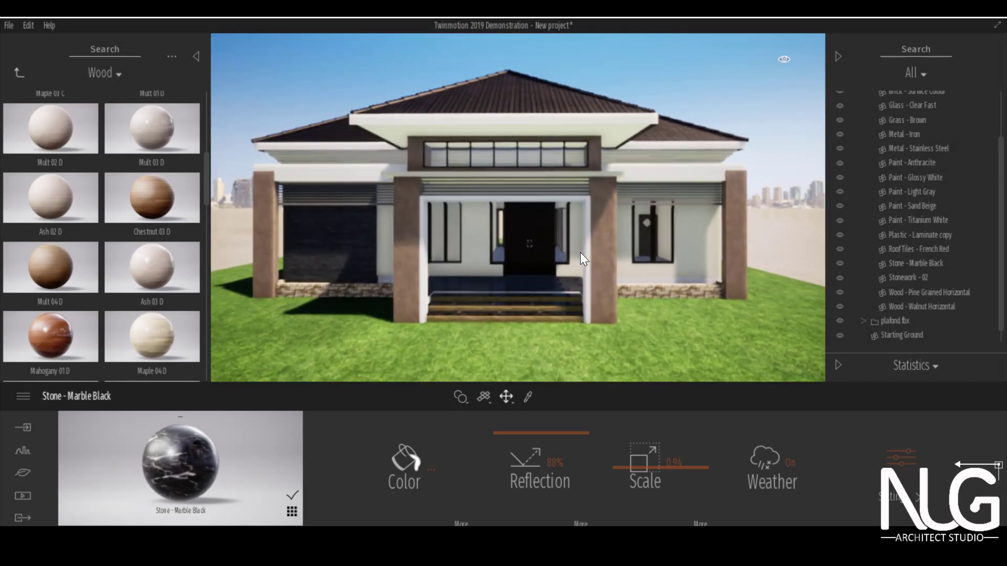
Enter the house through the rooms and look through the material library categories for a floor finish
scroll(595, 239, "up", 2)
middle_click_drag(595, 238, 786, 238)
right_click_drag(463, 245, 568, 245)
middle_click_drag(463, 245, 422, 261)
scroll(463, 245, "up", 2)
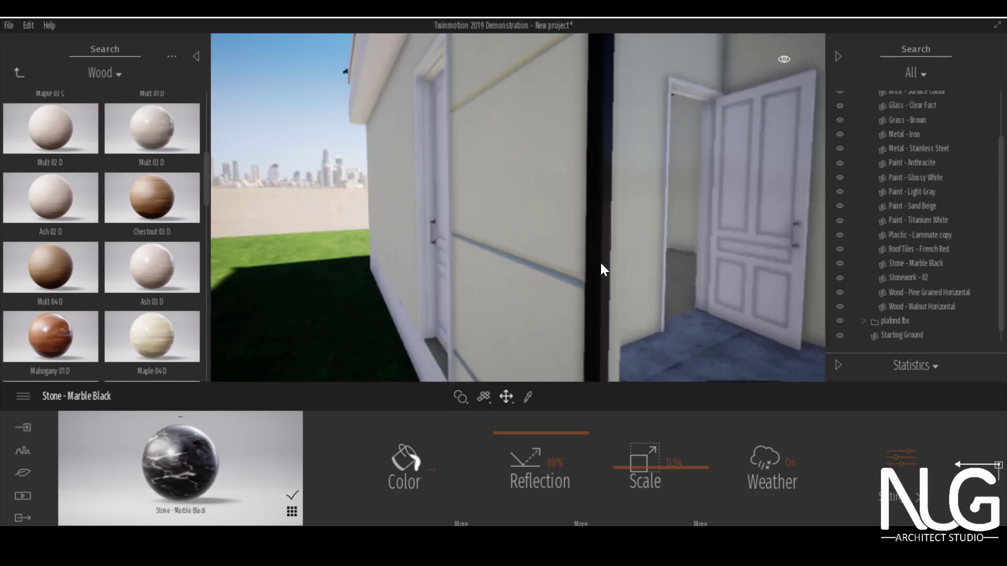
scroll(602, 269, "up", 5)
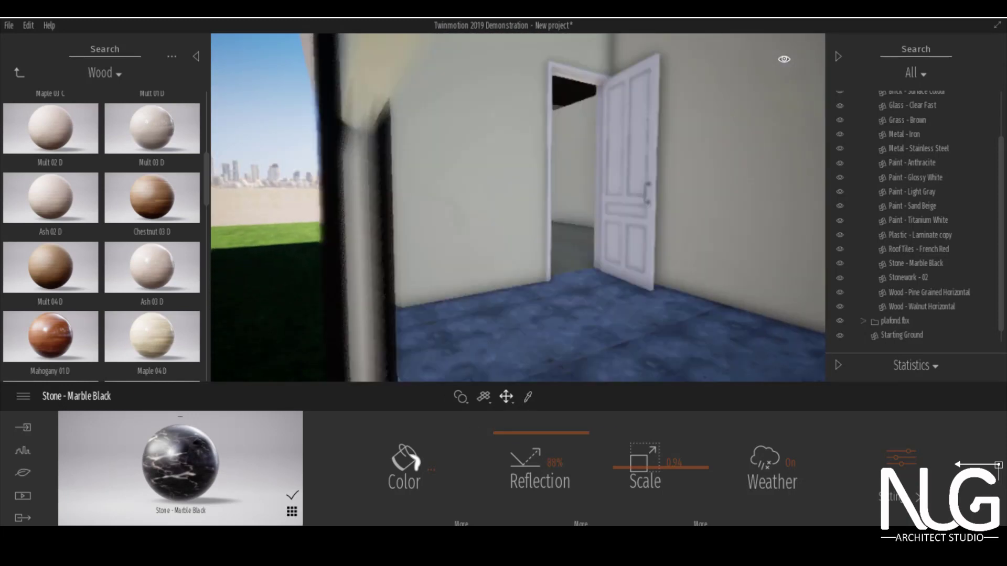
left_click(15, 72)
scroll(150, 280, "down", 4)
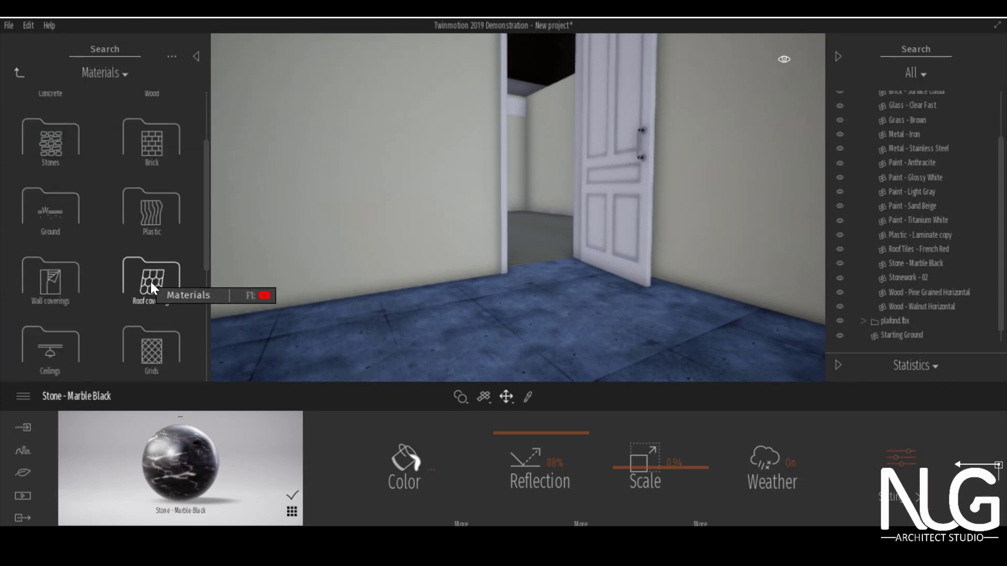
left_click(152, 228)
left_click(19, 72)
scroll(124, 223, "down", 4)
left_click(147, 220)
left_click(19, 72)
scroll(151, 252, "down", 2)
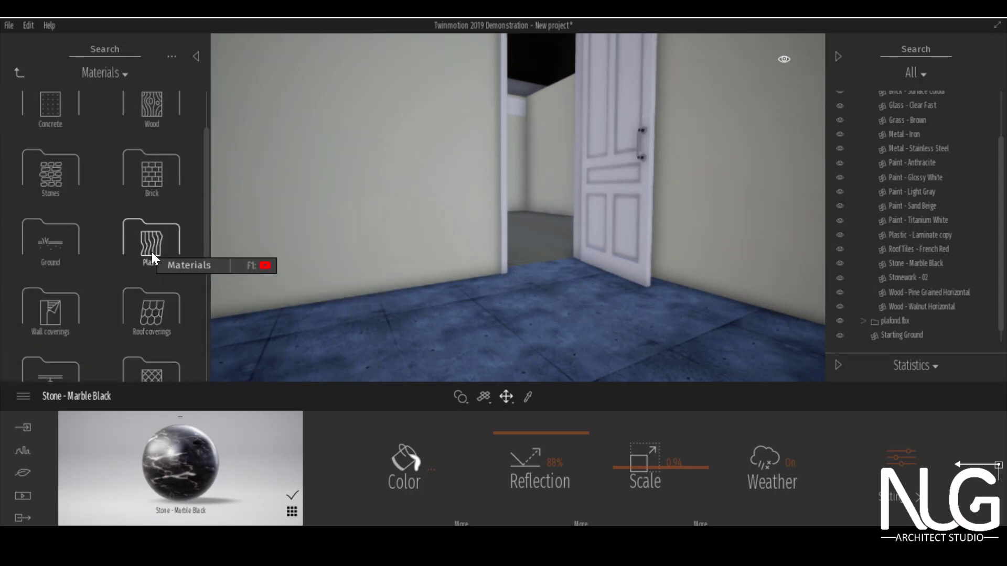
scroll(148, 273, "down", 4)
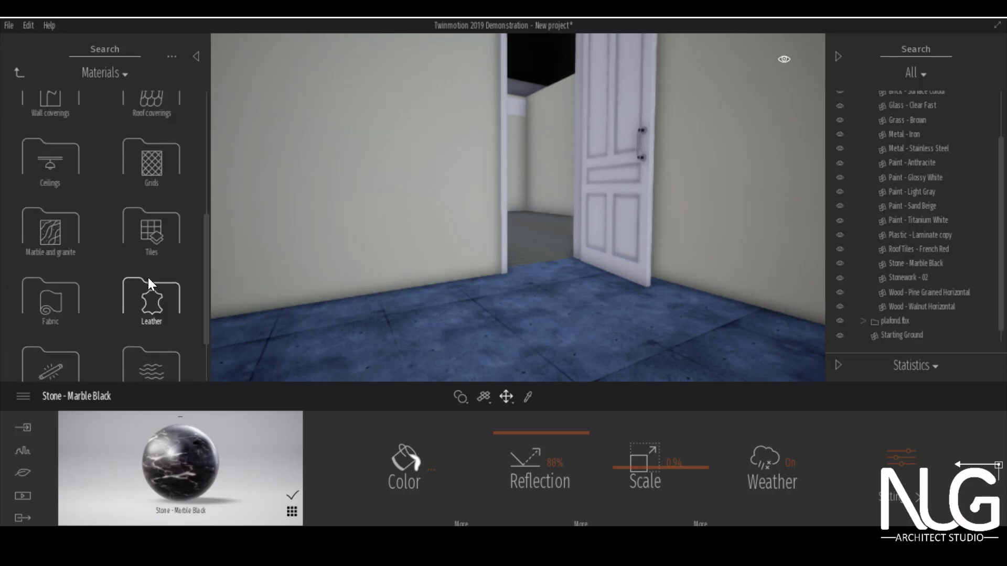
scroll(49, 282, "up", 4)
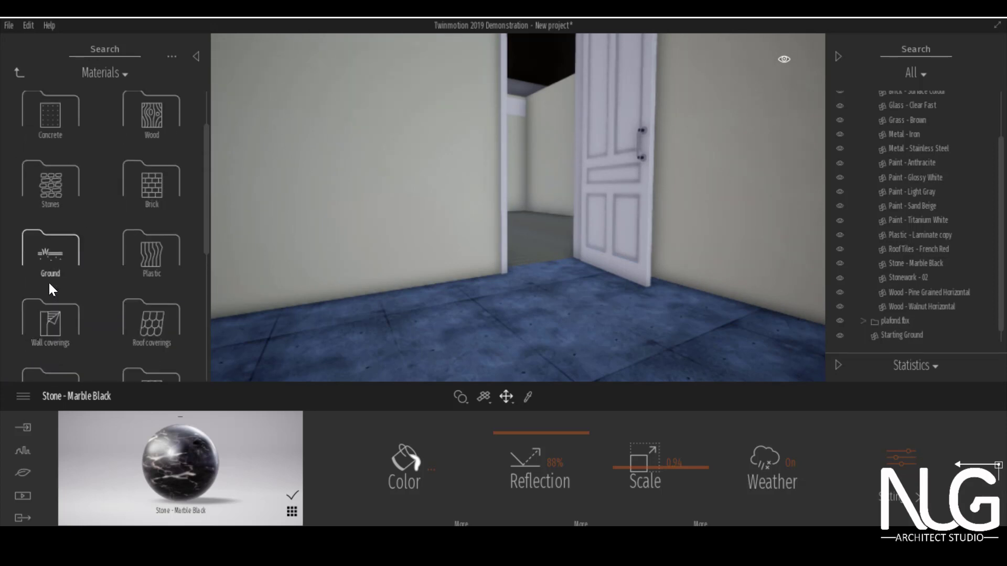
scroll(121, 274, "down", 2)
Apply the Ceramic tiles 7 material from the Tiles library to the floor beside the open interior door
left_click(164, 307)
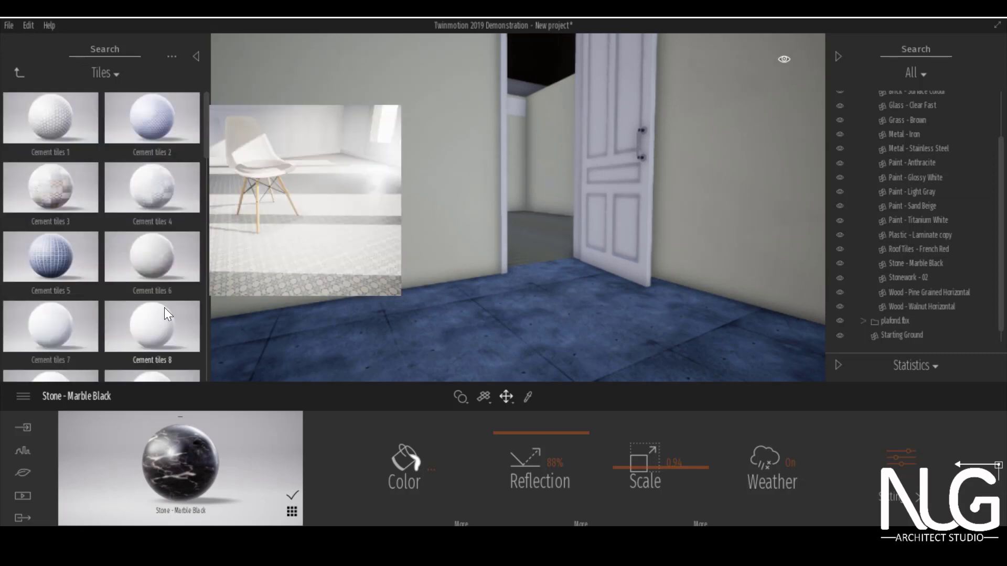
scroll(149, 296, "down", 6)
scroll(150, 297, "down", 2)
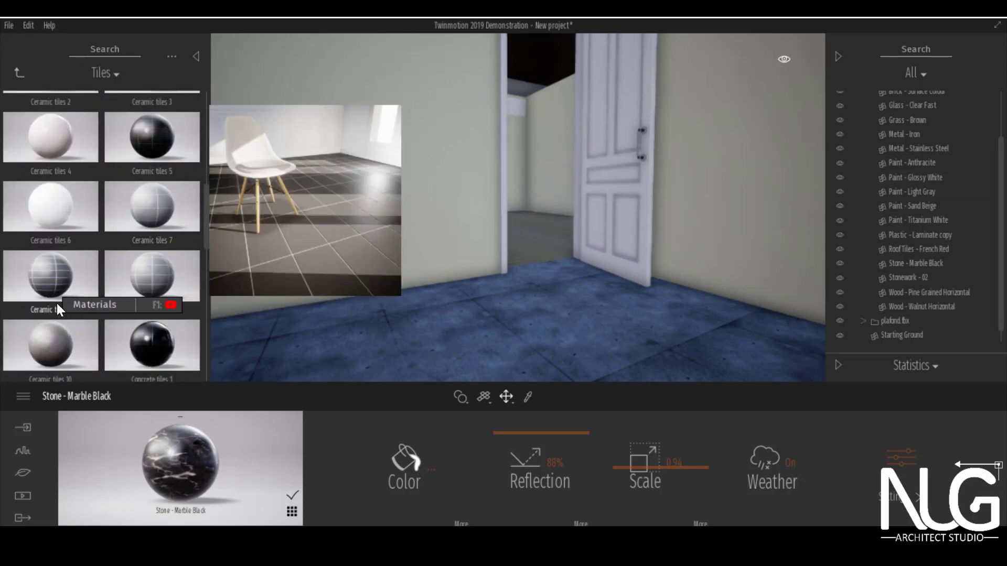
left_click_drag(153, 215, 633, 370)
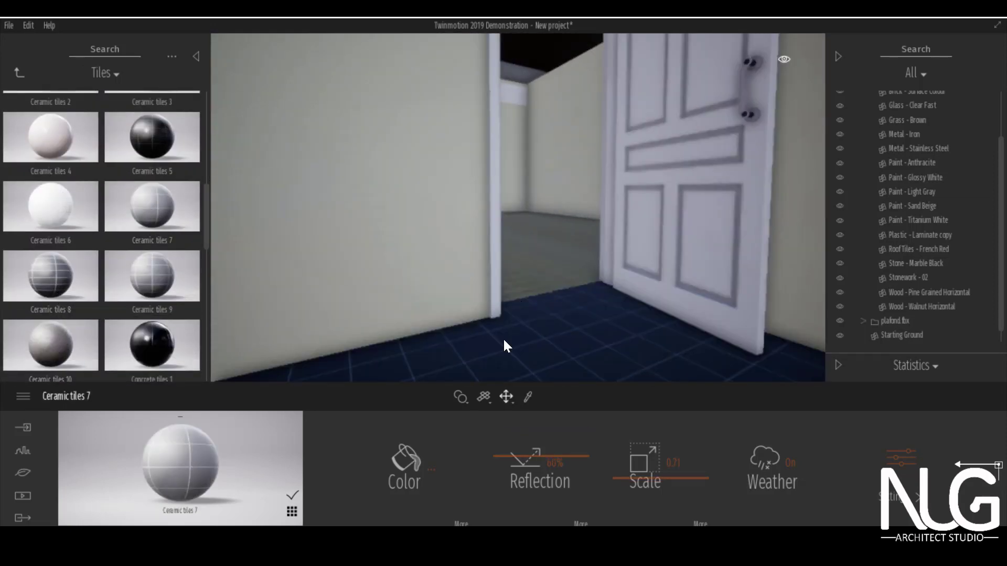
Recolor the Ceramic tiles 7 floor material to white and set its scale to about 1.30
left_click(408, 465)
left_click(485, 157)
left_click(602, 422)
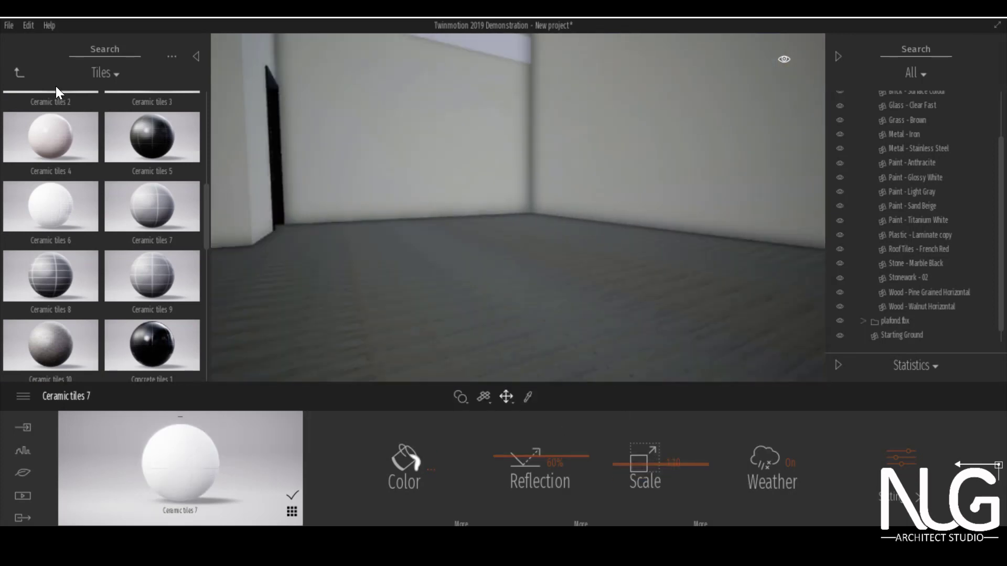
Try the Maple 01 A material from the Wood library on the floor of the adjoining room
left_click(20, 72)
scroll(57, 237, "down", 5)
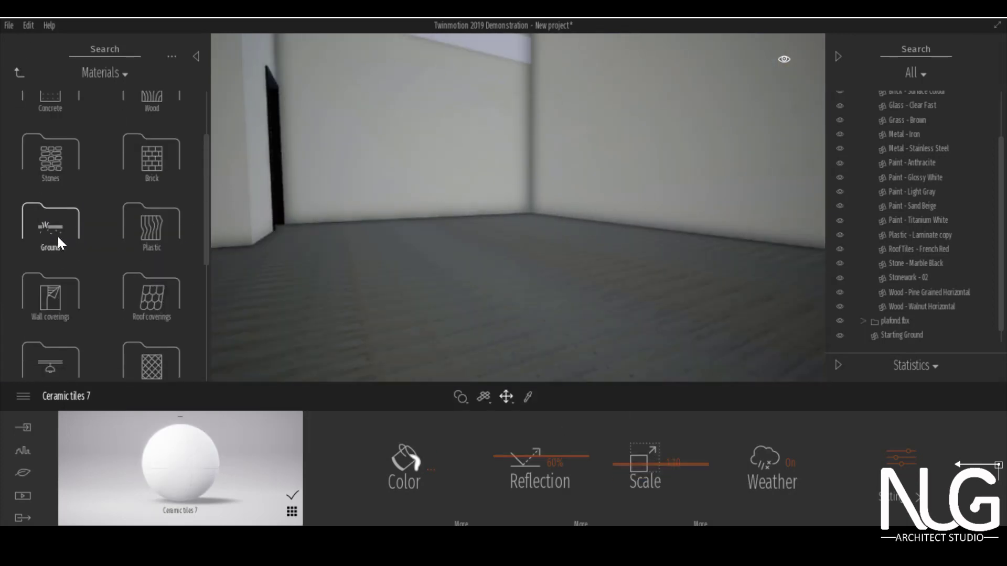
scroll(84, 220, "up", 5)
left_click(144, 205)
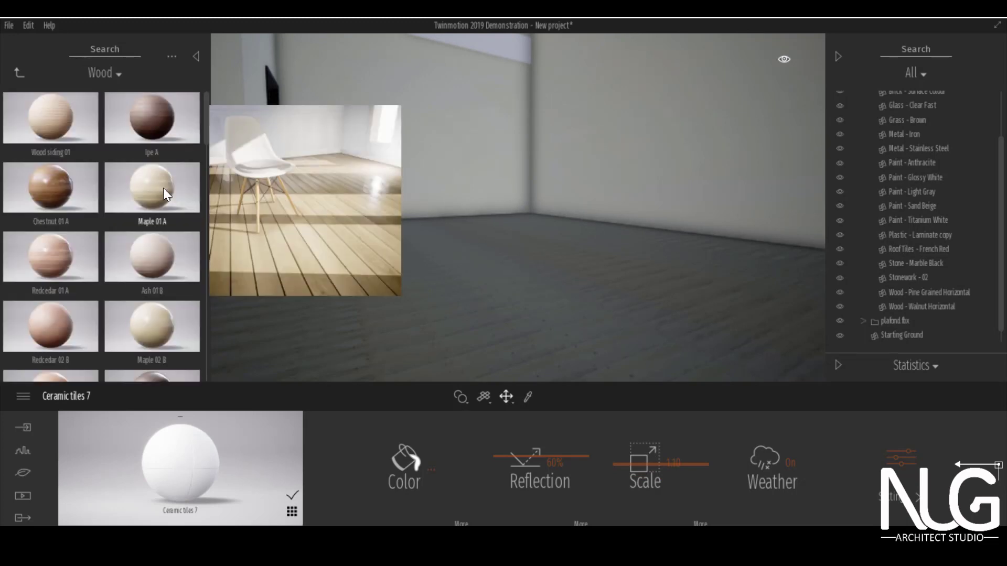
left_click_drag(171, 207, 605, 328)
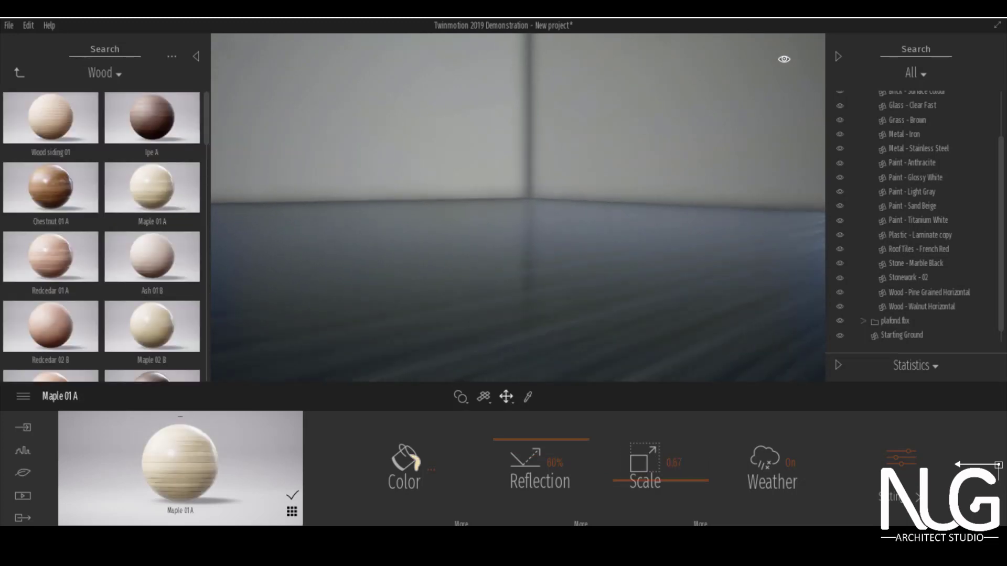
Try the Redcedar 01 A material on the room's floor with its scale set to 5.67
left_click_drag(65, 261, 414, 303)
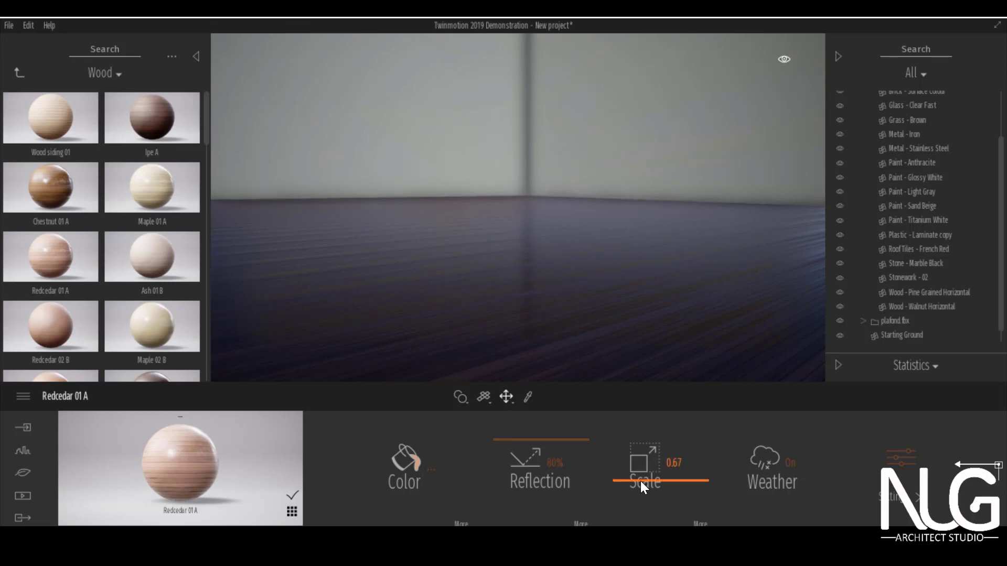
left_click_drag(641, 456, 640, 444)
right_click_drag(580, 281, 587, 304)
Try the Chestnut 03 D and Mult 04 D wood materials on the room's floor
scroll(146, 298, "down", 3)
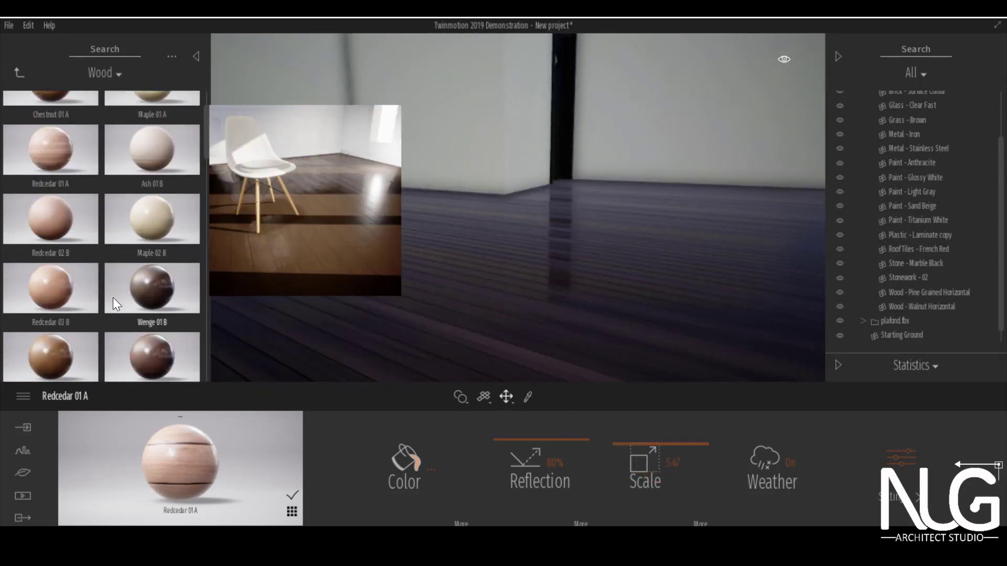
scroll(30, 272, "down", 3)
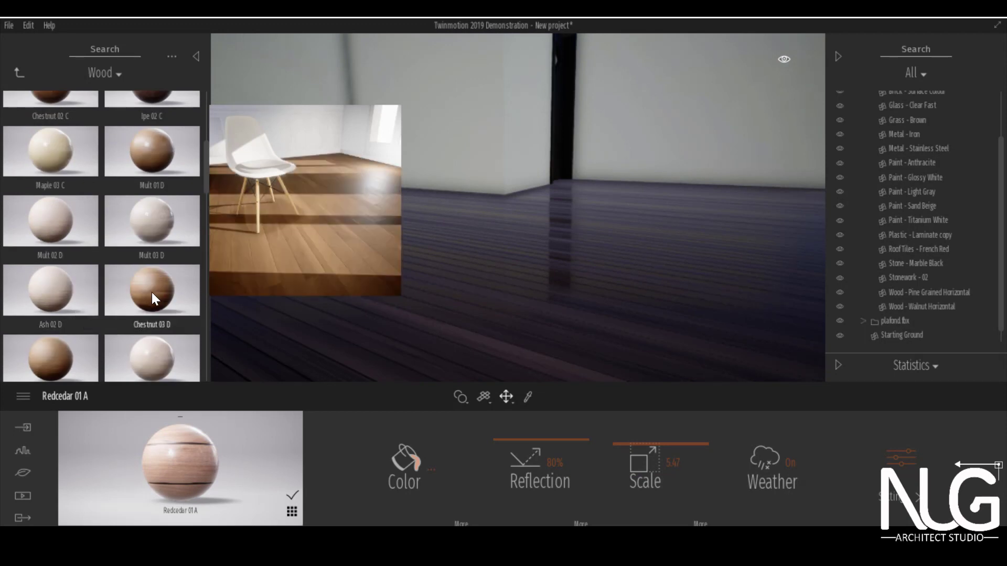
left_click_drag(152, 291, 414, 314)
left_click_drag(68, 272, 496, 298)
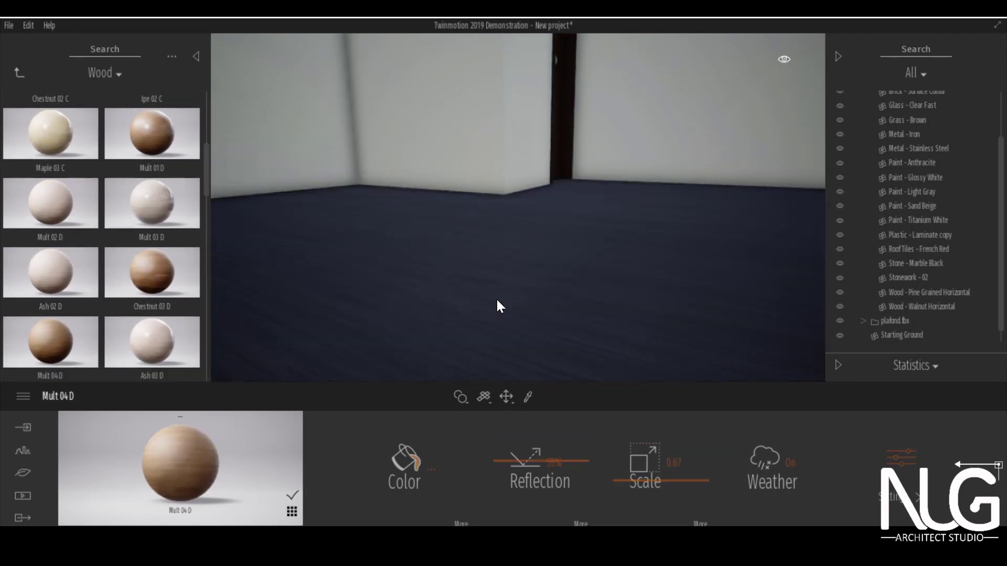
Try the Maple 04 D material on the room's floor with 24% reflection and a scale of 3.11
scroll(174, 311, "down", 2)
left_click_drag(657, 482, 654, 461)
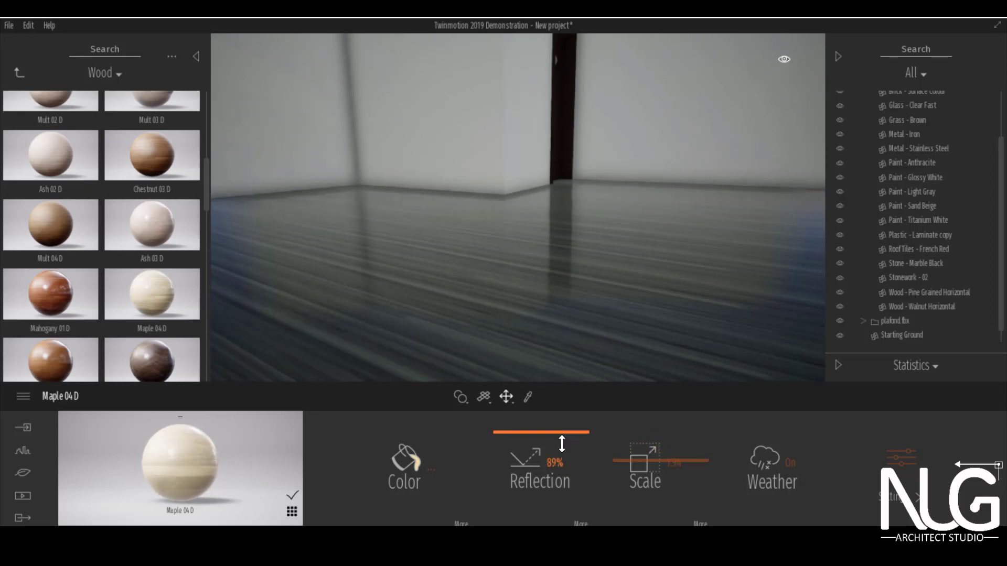
left_click_drag(561, 441, 561, 488)
left_click_drag(650, 467, 650, 460)
Try the Ipe A wood material on the room's floor with its scale set to about 4.80
right_click_drag(494, 326, 508, 209)
scroll(67, 359, "down", 10)
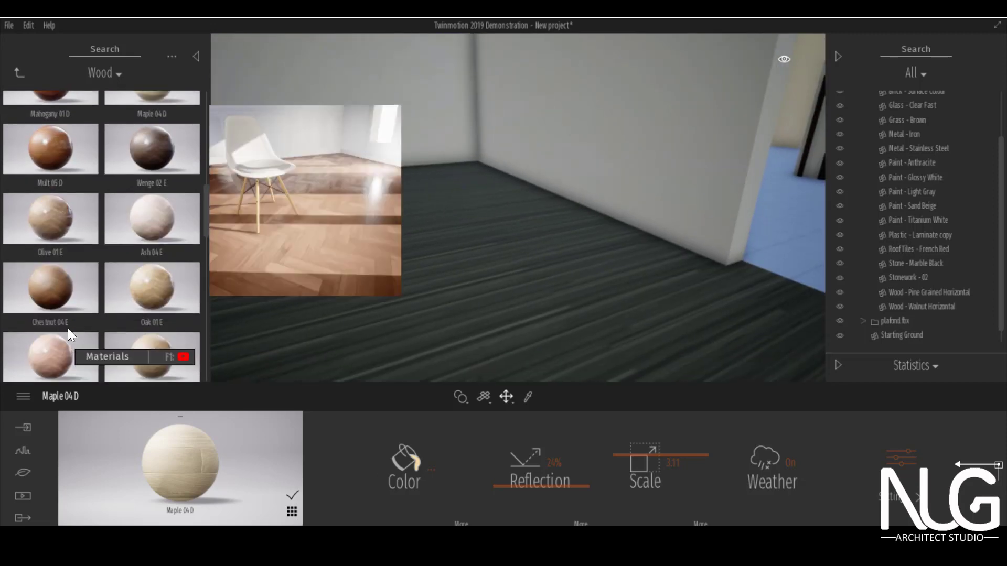
scroll(55, 235, "up", 10)
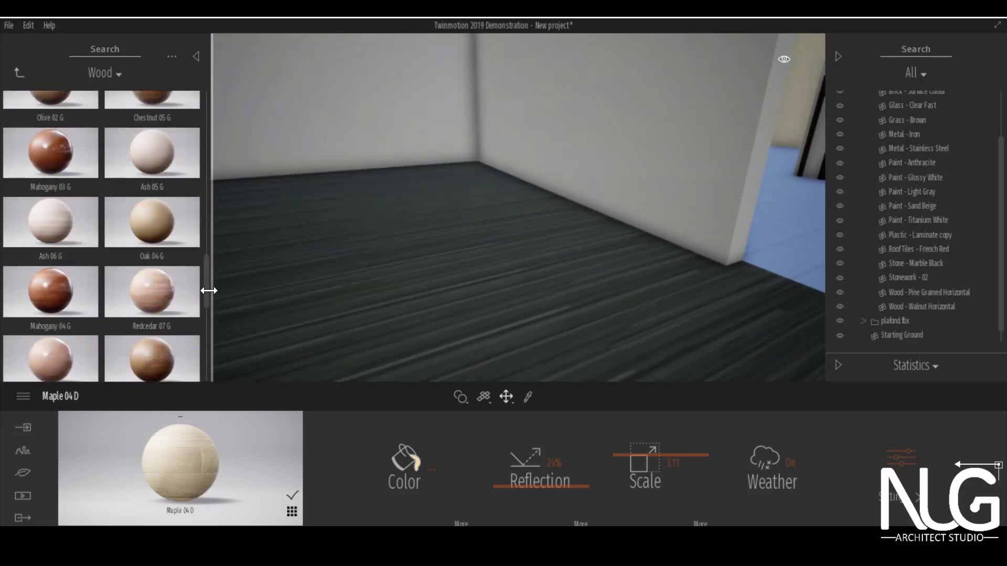
left_click_drag(367, 229, 368, 231)
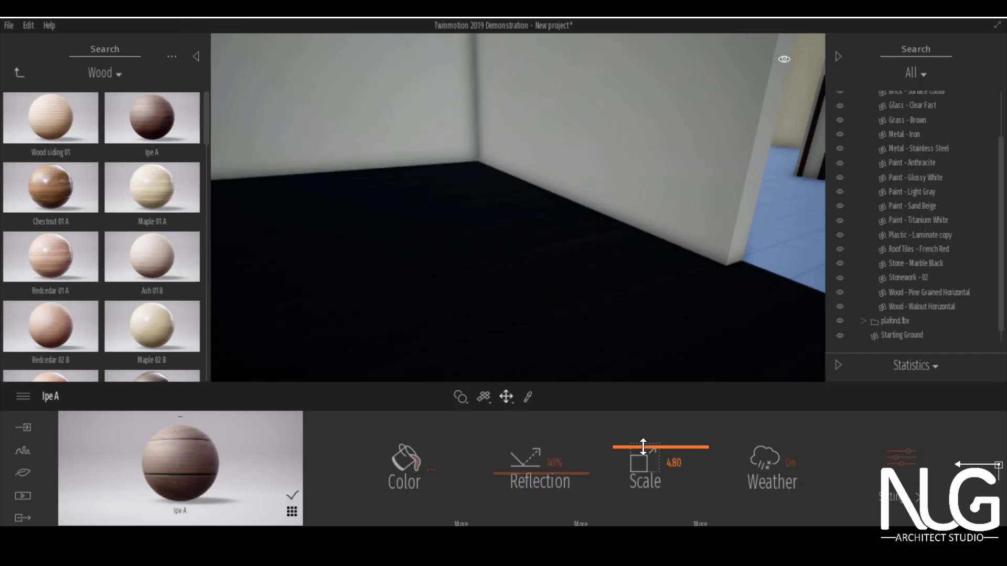
Apply the Chestnut 01 A material to the room's floor, set its reflection to 41% and lighten its color
left_click_drag(45, 196, 399, 231)
left_click_drag(534, 461, 534, 487)
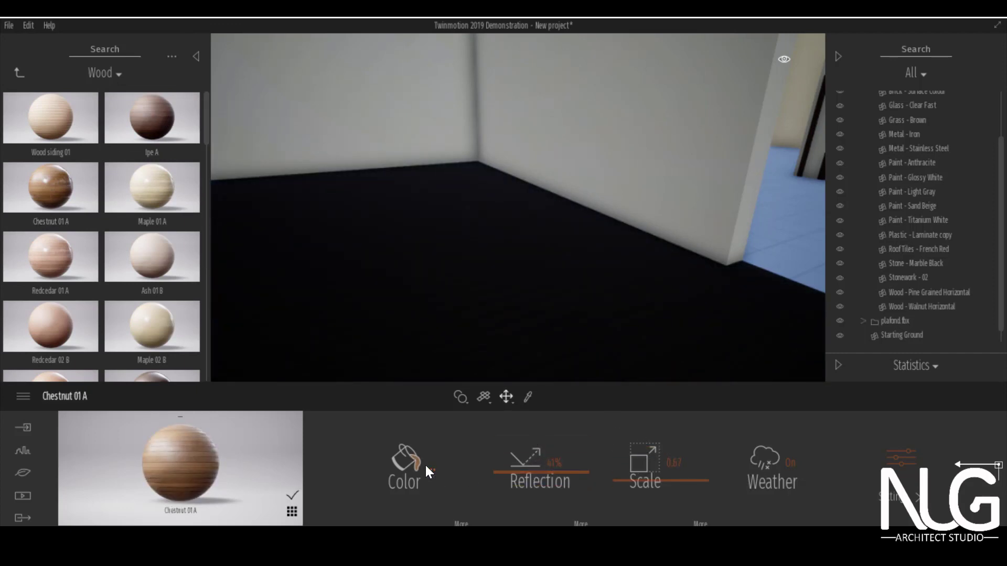
left_click(407, 464)
left_click(377, 265)
left_click(617, 419)
Try a cement tile material from the Tiles library on the room's floor
scroll(367, 261, "up", 3)
scroll(366, 261, "down", 3)
right_click_drag(366, 261, 560, 295)
scroll(560, 294, "up", 3)
scroll(560, 295, "down", 3)
left_click(20, 71)
scroll(125, 225, "down", 3)
left_click(132, 235)
left_click_drag(171, 202, 475, 300)
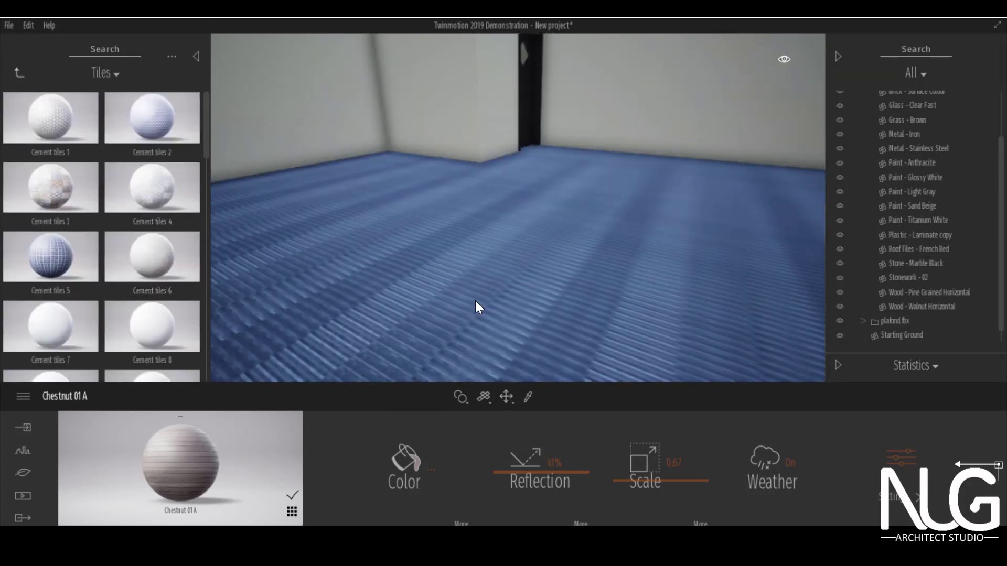
Set the floor's texture mapping to Cubic uv and test it with the Cement tiles 3 material
left_click(484, 401)
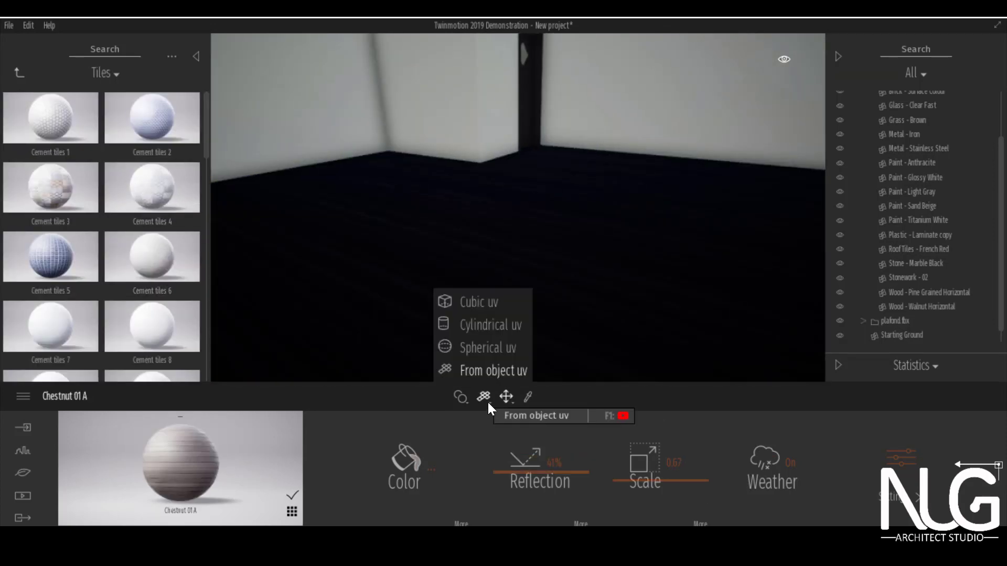
left_click(493, 304)
left_click_drag(84, 197, 477, 295)
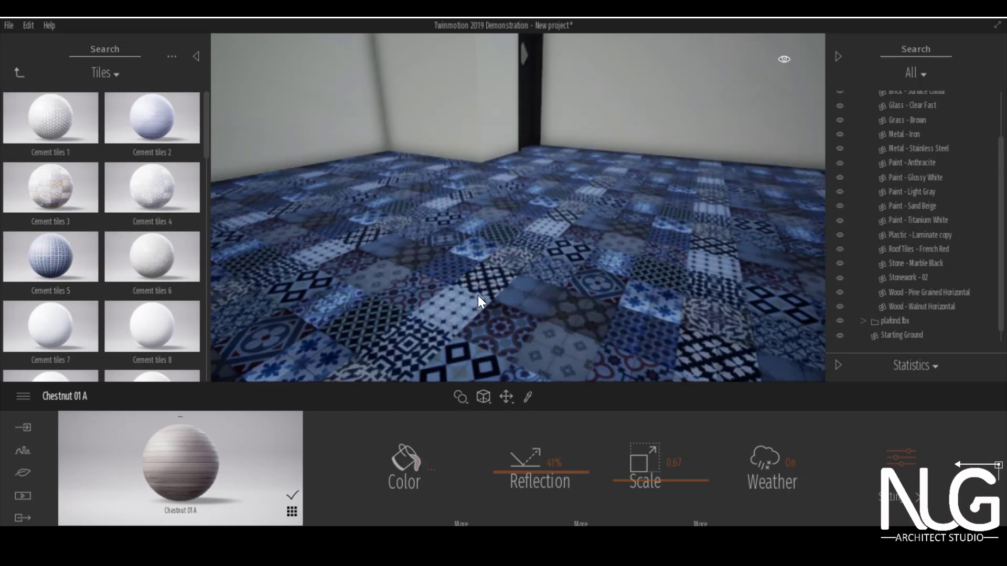
Try Maple 01 A on the room's floor, replace it with Chestnut 01 A and lighten that material's color
left_click(23, 72)
left_click(151, 209)
left_click_drag(151, 208, 574, 334)
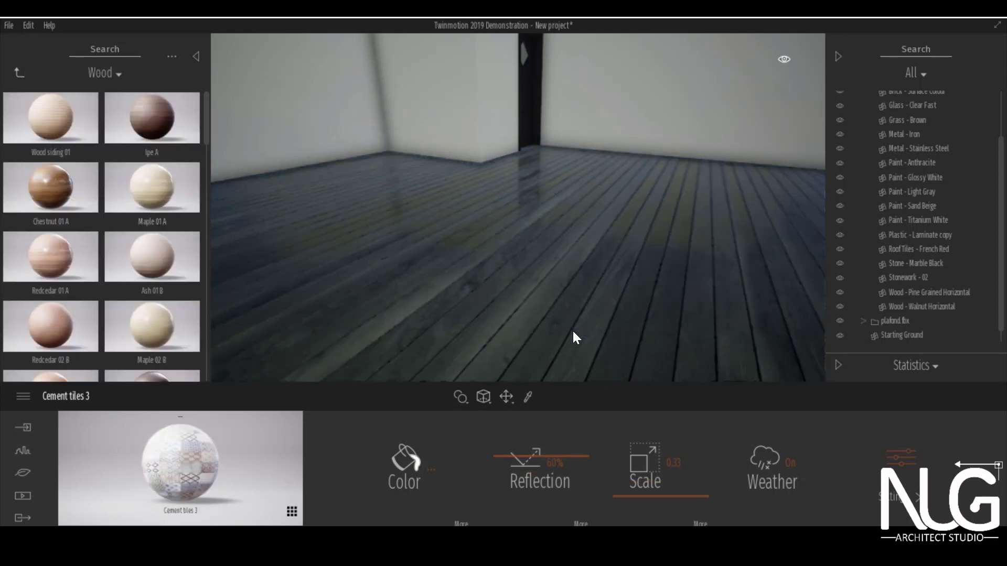
left_click_drag(53, 197, 567, 268)
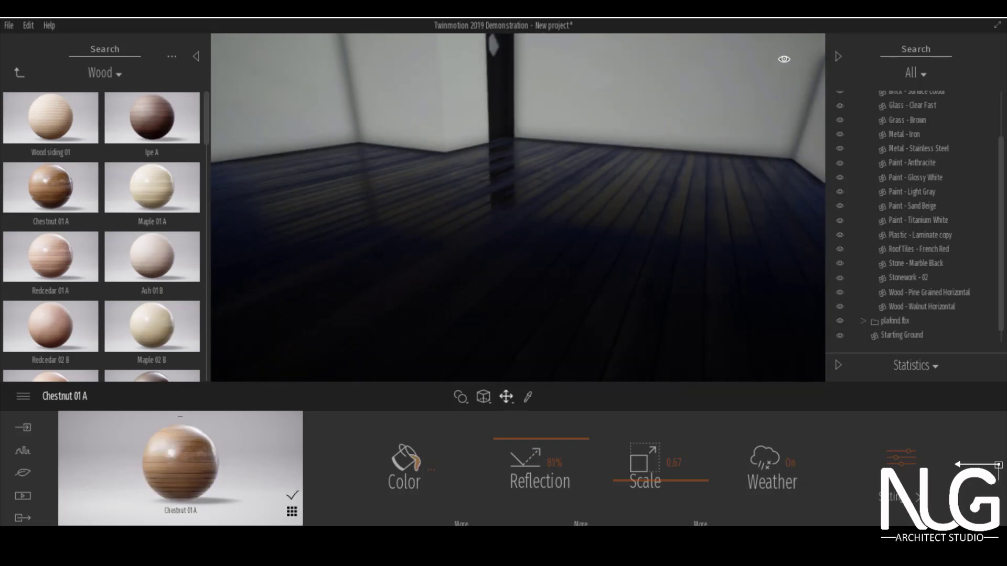
left_click(417, 468)
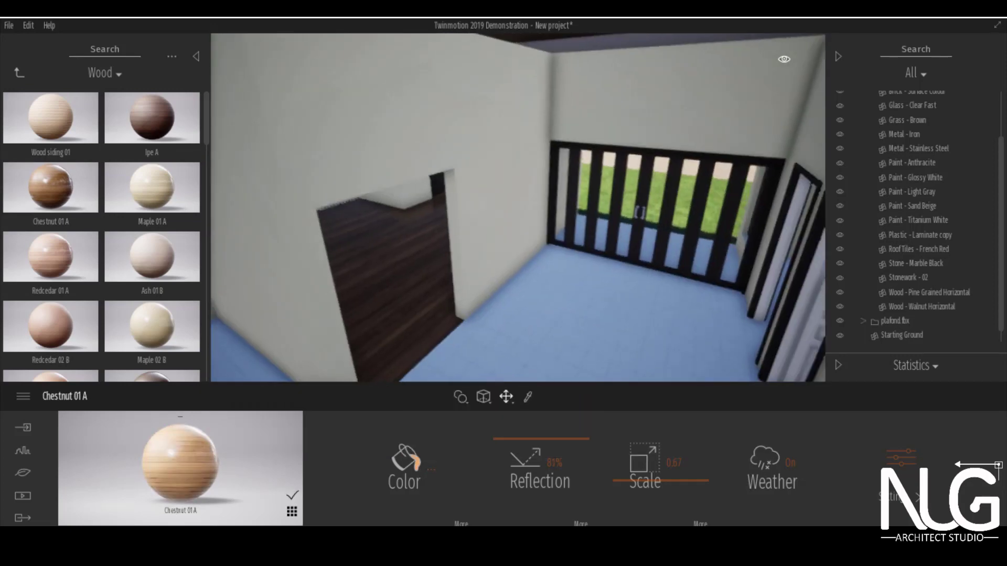
Sample the Maple 04 D material from the front steps' risers, set its scale to 1.60 and lighten its color
right_click_drag(477, 283, 583, 242)
scroll(582, 263, "down", 6)
scroll(615, 255, "up", 8)
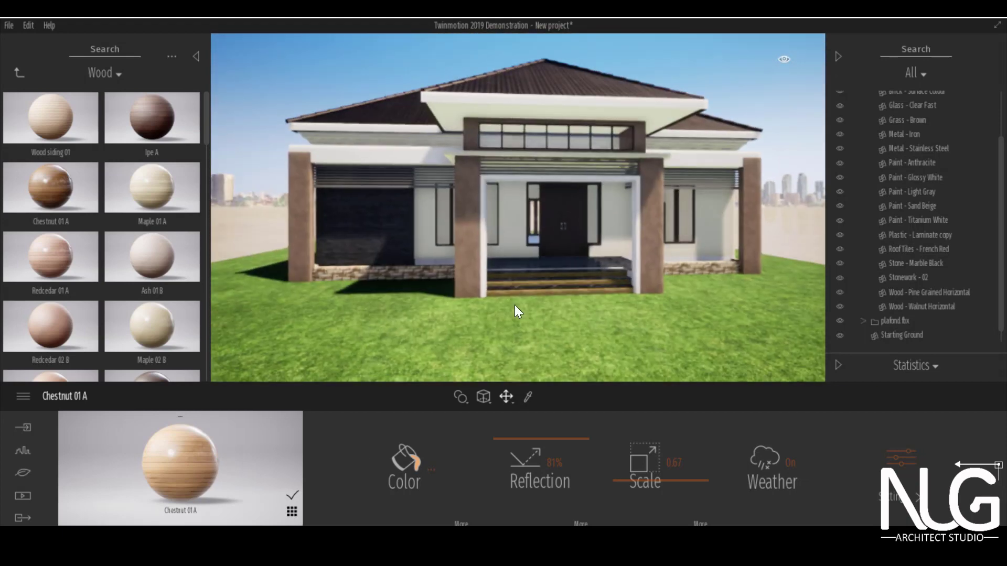
scroll(615, 256, "up", 5)
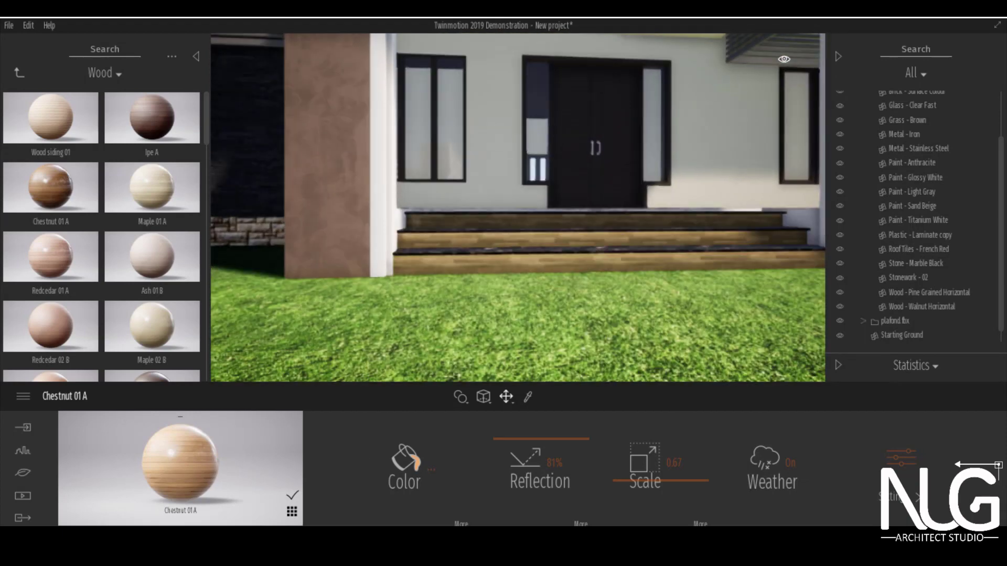
left_click(530, 399)
scroll(589, 262, "up", 4)
scroll(589, 263, "down", 2)
left_click_drag(641, 487, 641, 461)
left_click(417, 469)
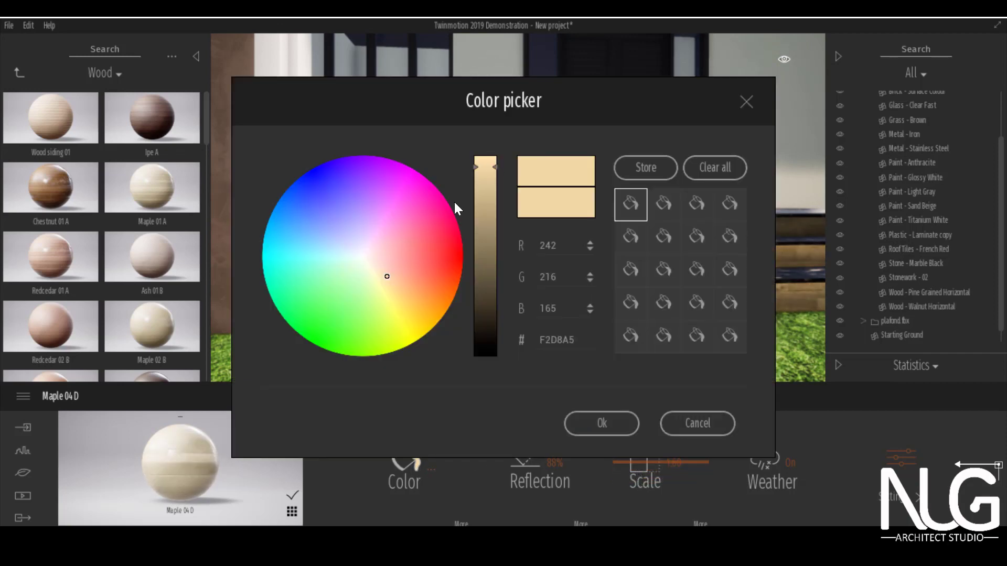
left_click(603, 419)
Examine the front steps and whole front facade, and return to the Materials library categories
scroll(542, 320, "down", 3)
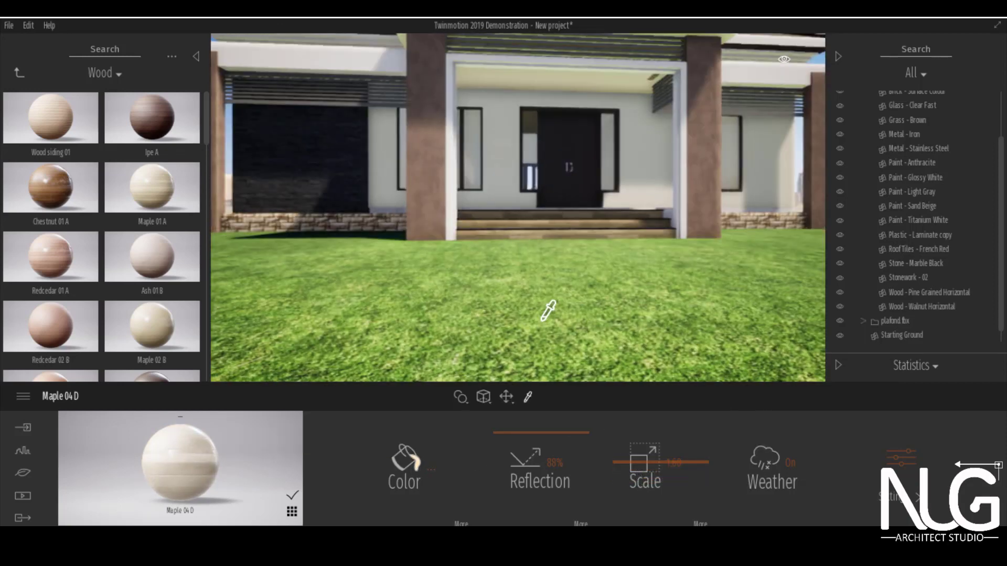
scroll(555, 301, "up", 2)
scroll(587, 284, "down", 3)
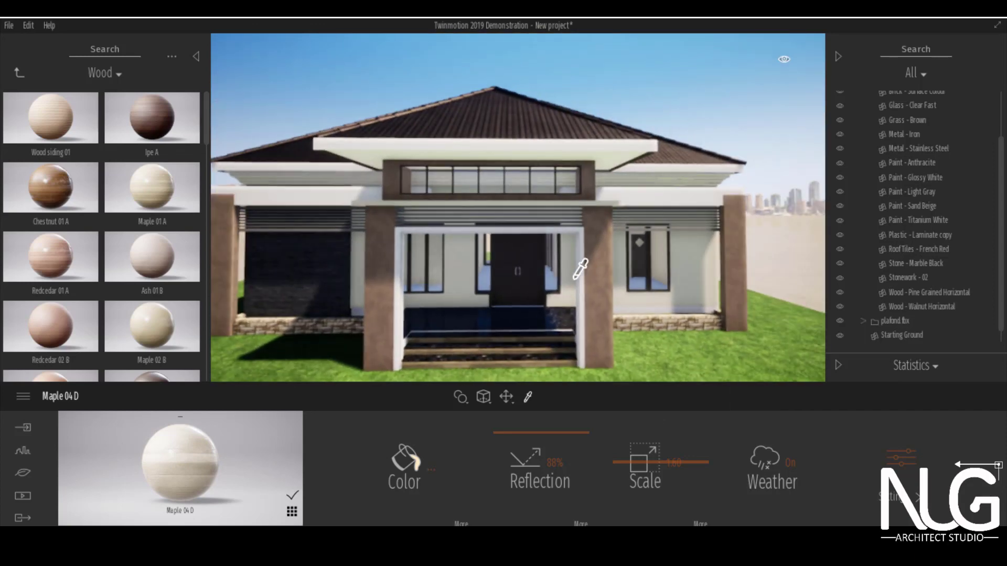
scroll(577, 280, "up", 2)
scroll(579, 269, "down", 4)
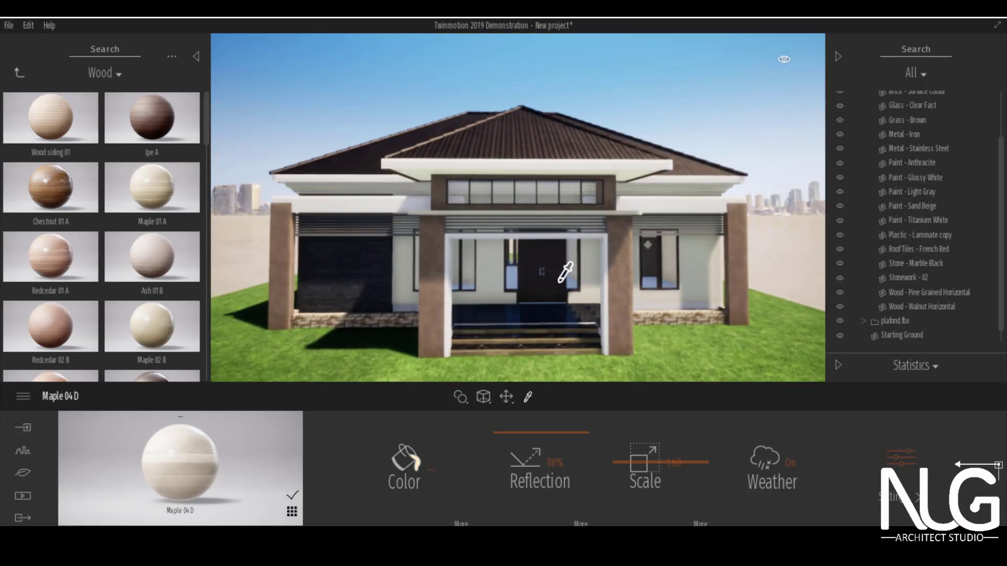
left_click(18, 73)
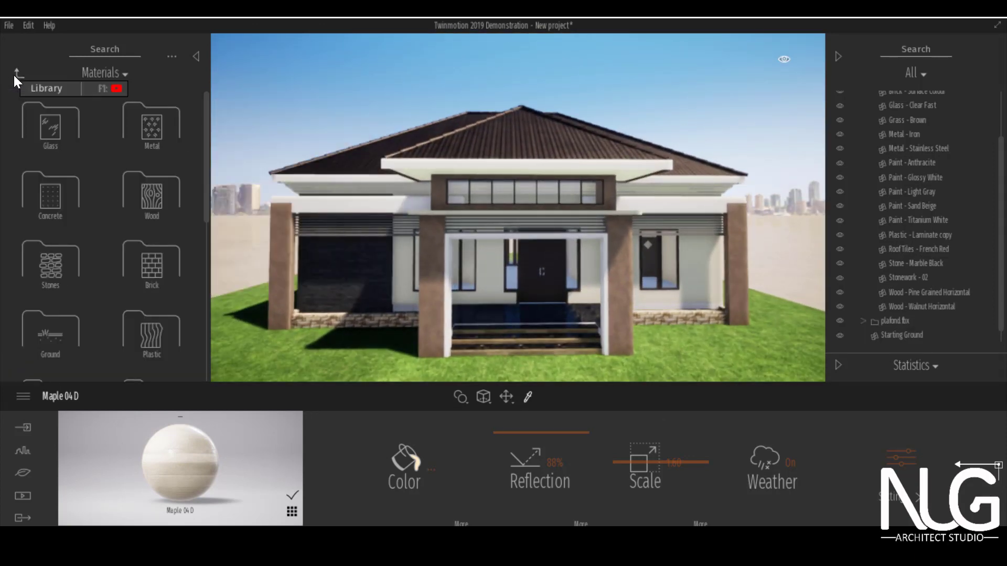
Sample the Paint - Titanium White material from the porch frame and apply it to the front steps' risers
left_click(16, 73)
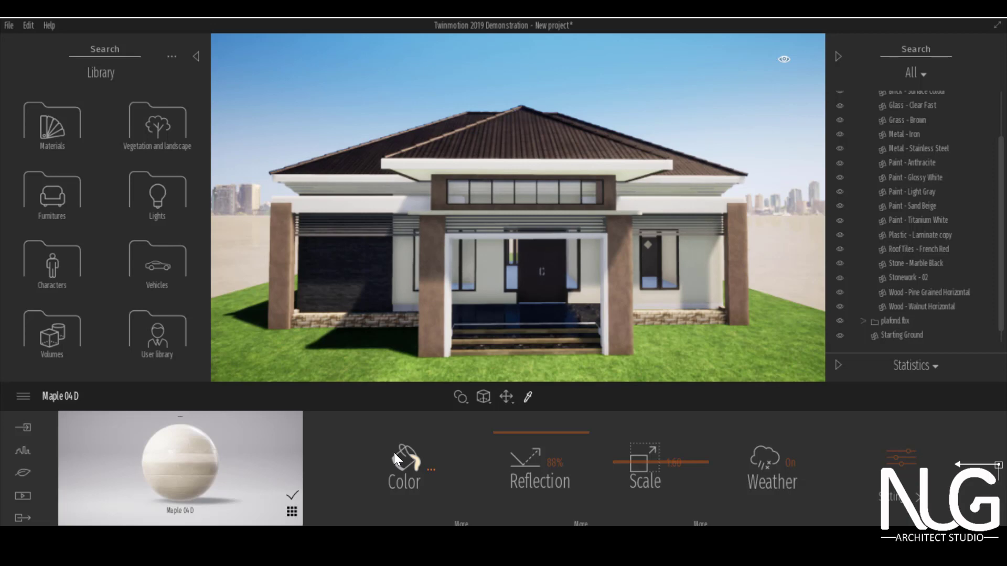
scroll(508, 303, "up", 5)
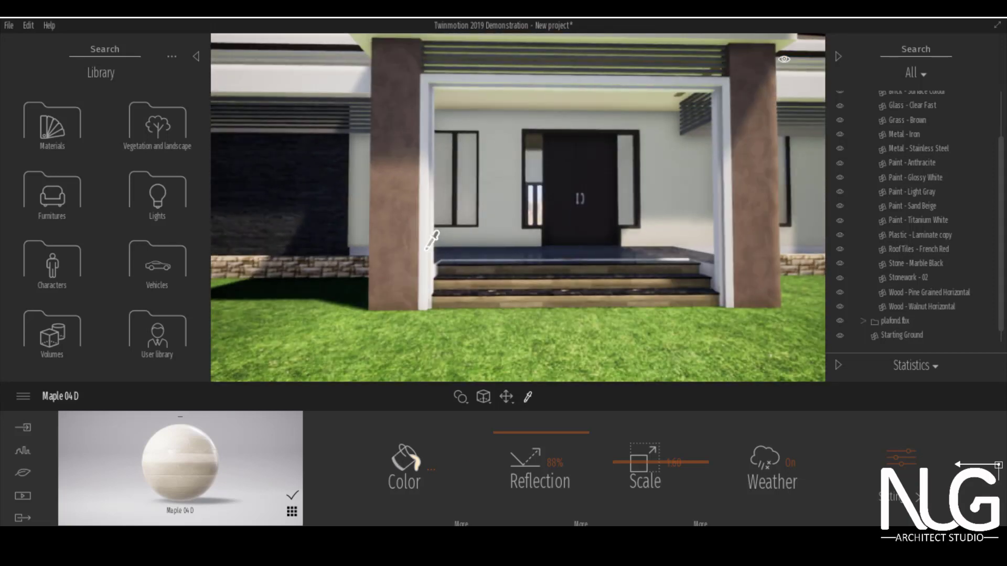
left_click(426, 250)
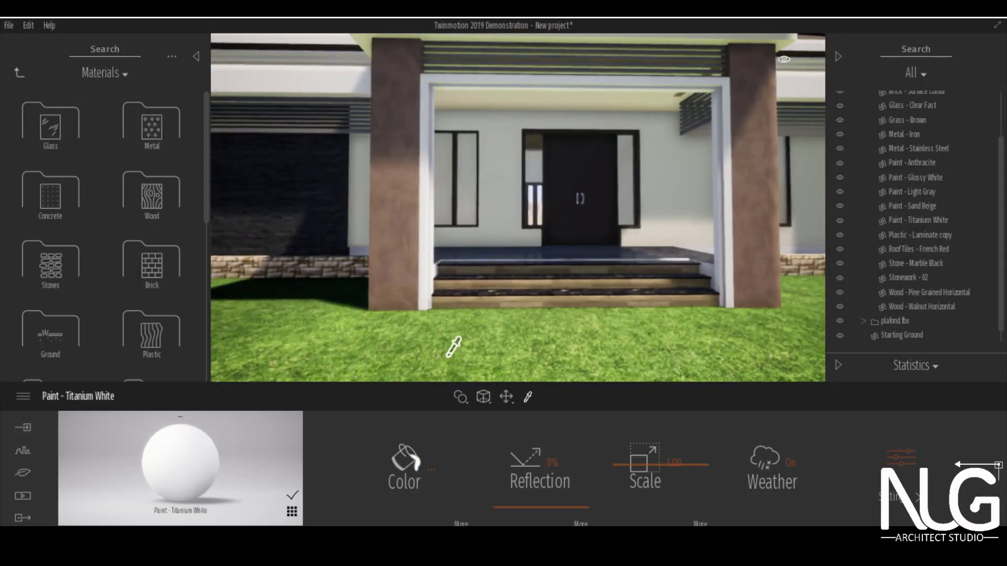
scroll(502, 336, "up", 3)
left_click_drag(196, 457, 535, 337)
Try Paint - Titanium White on the stone plinth below the dark stone wall
scroll(535, 337, "down", 5)
middle_click_drag(535, 337, 632, 369)
left_click_drag(202, 451, 397, 315)
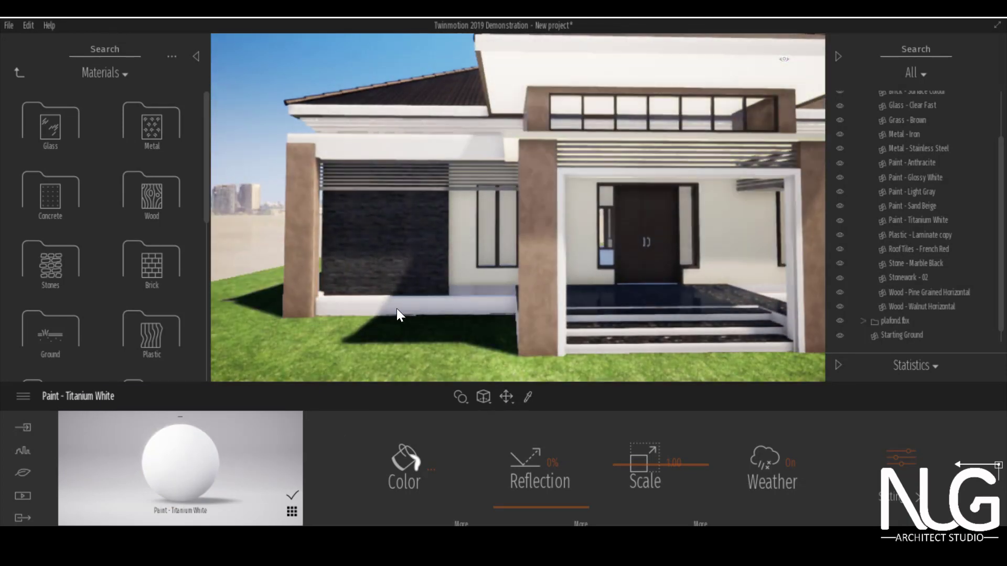
scroll(398, 315, "down", 5)
middle_click_drag(589, 300, 488, 300)
scroll(588, 300, "up", 2)
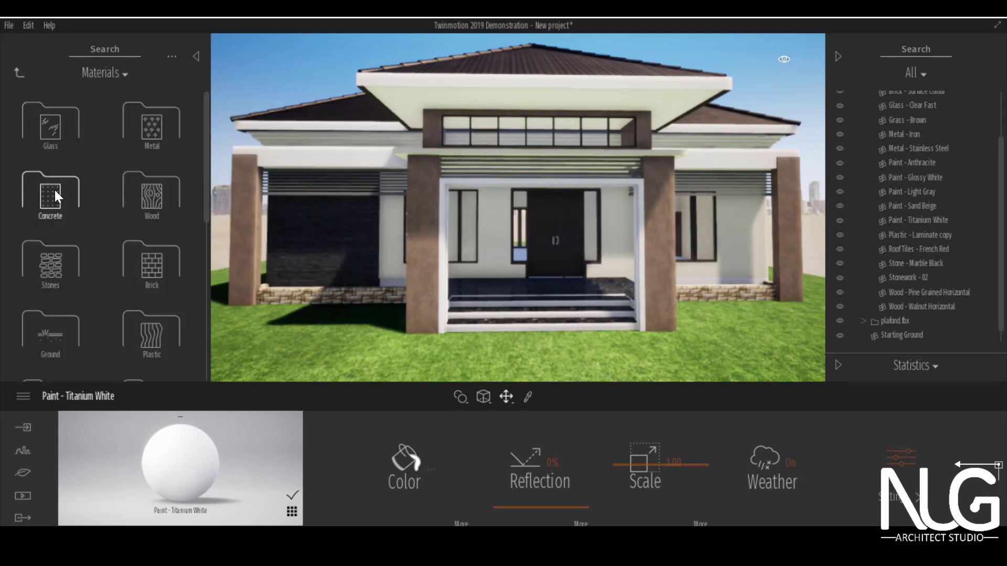
Try the Concrete slabs 02 material on the facade's plinth
scroll(55, 196, "down", 10)
scroll(97, 200, "up", 9)
left_click(58, 195)
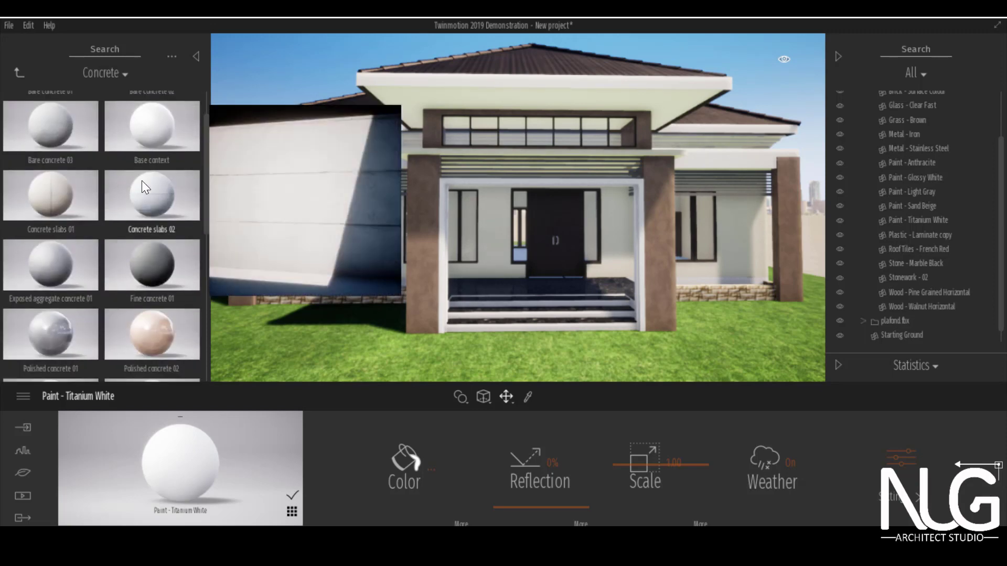
left_click_drag(138, 178, 282, 304)
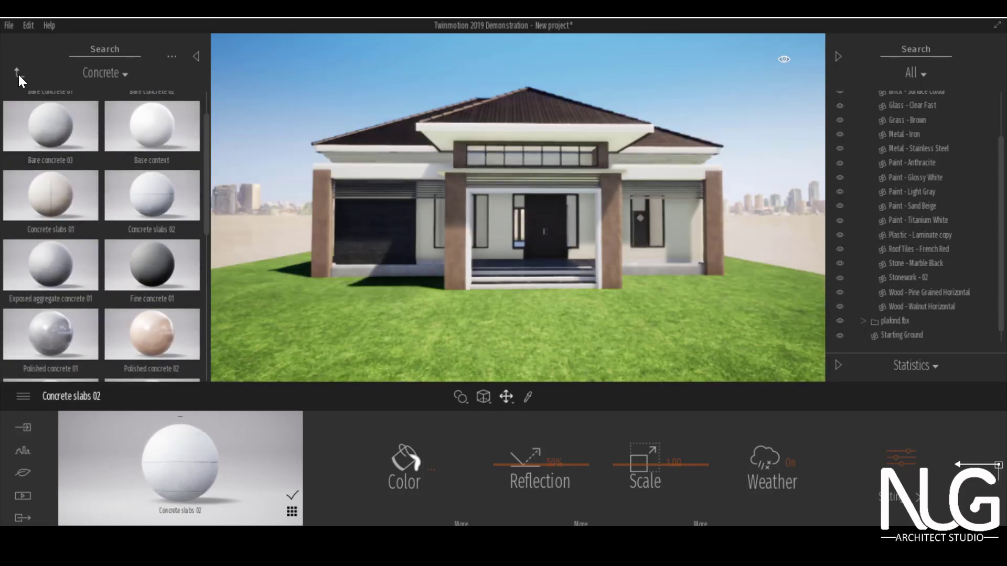
Try the Stacked stone 07 material from the Stones category on the plinth and inspect it up close
left_click(20, 73)
scroll(134, 228, "down", 2)
left_click(58, 238)
left_click_drag(147, 235, 438, 270)
scroll(438, 269, "up", 5)
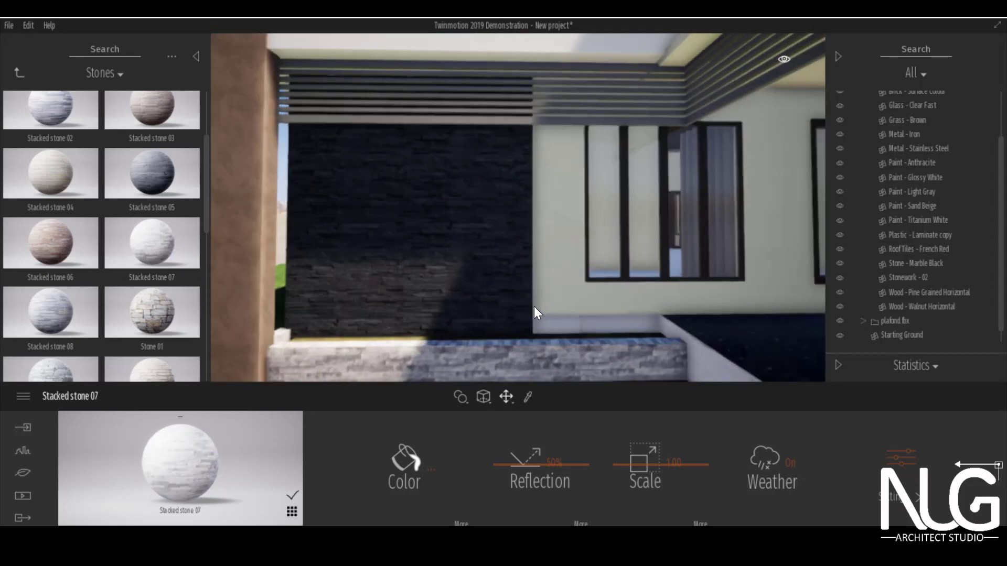
Apply the Stone 02 material to the plinth below the dark stone wall
scroll(152, 263, "down", 2)
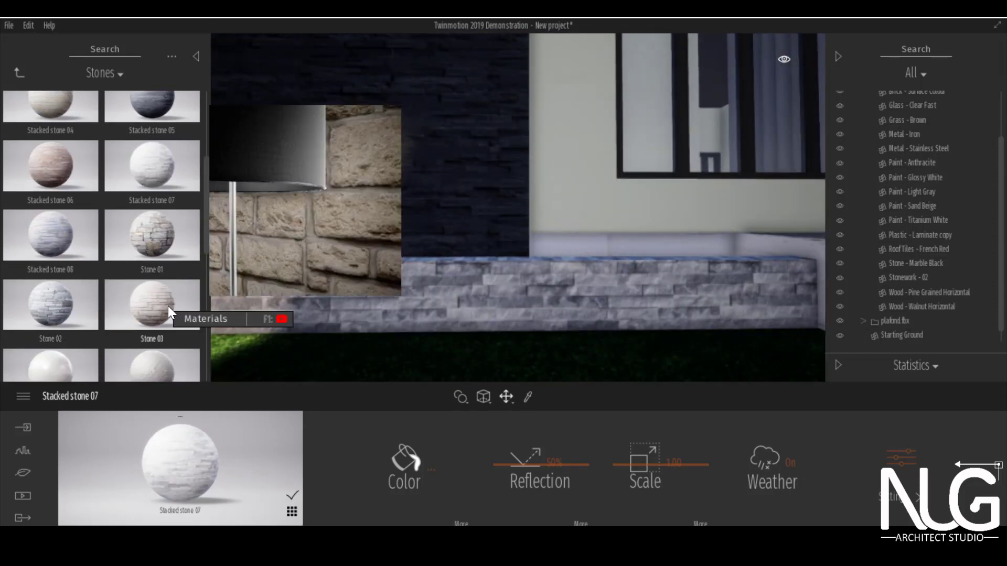
left_click_drag(68, 299, 383, 303)
scroll(383, 303, "down", 5)
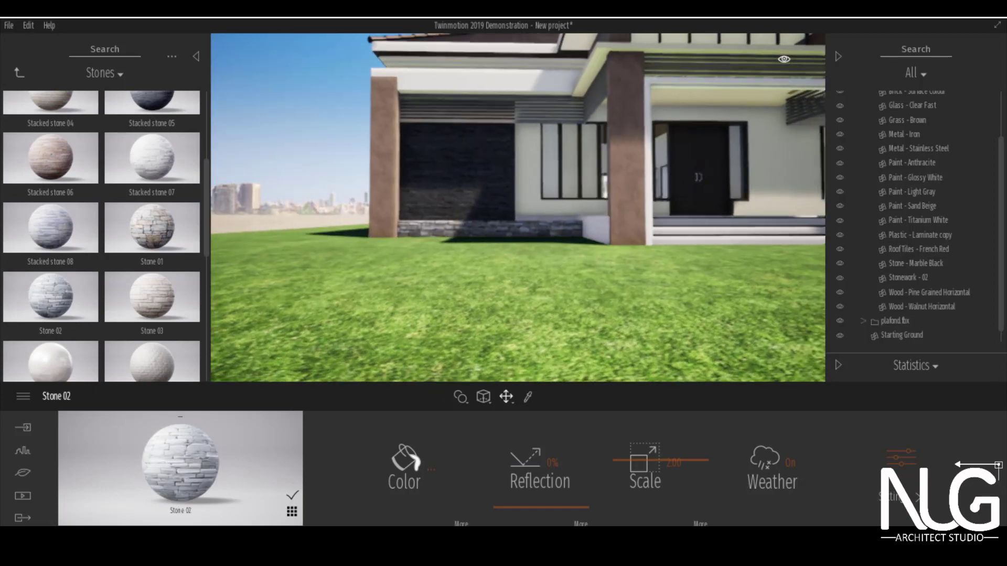
Try Stone 02 on the side wall of the front porch, undo it and review the whole facade
scroll(524, 246, "up", 5)
left_click_drag(194, 458, 737, 341)
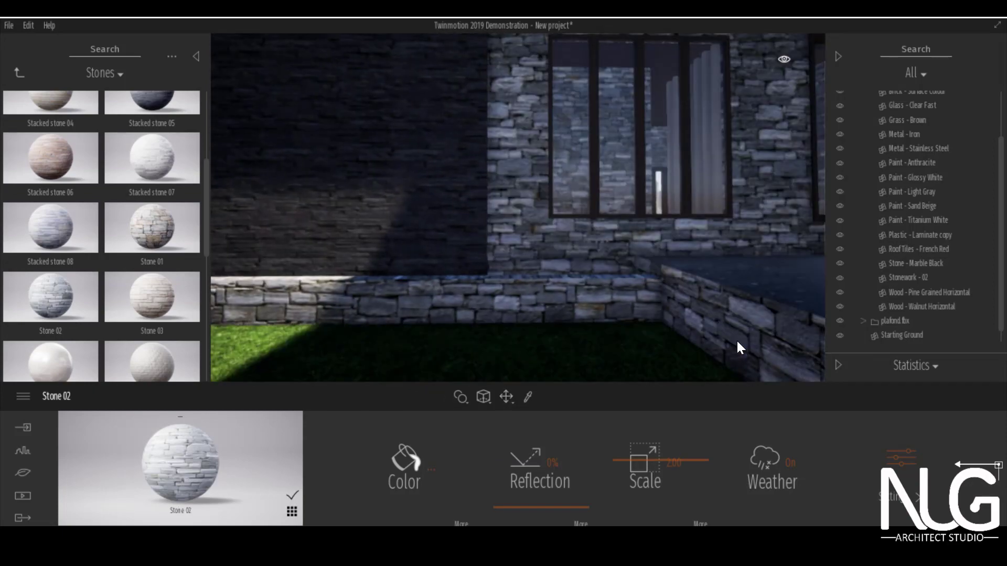
scroll(736, 341, "down", 5)
key("ctrl+z")
middle_click_drag(517, 206, 509, 194)
scroll(627, 220, "down", 3)
middle_click_drag(627, 220, 587, 409)
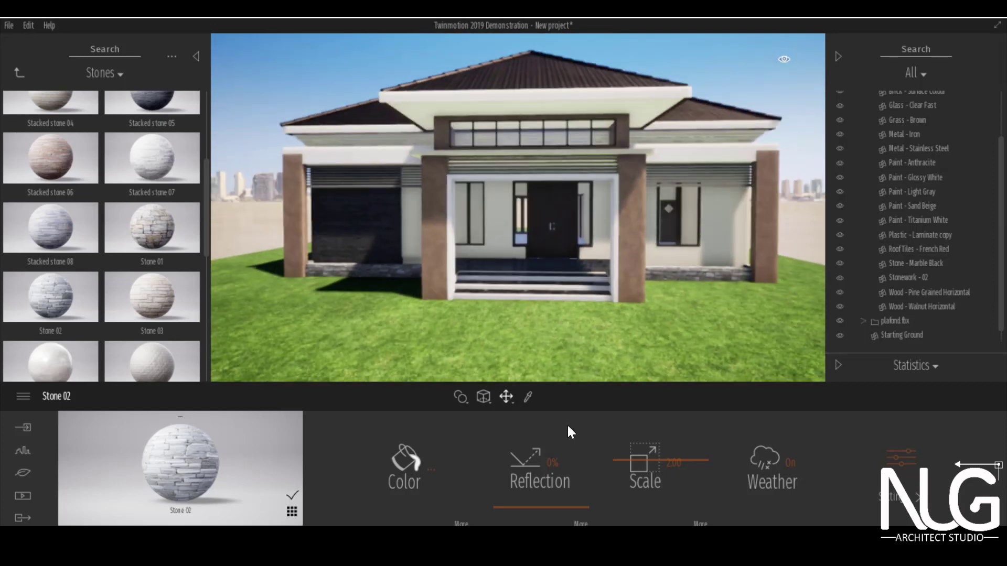
Sample the columns' Plaster coating 05 material and change its color to a light yellowish beige
left_click(417, 461)
left_click(369, 260)
left_click_drag(712, 122, 842, 355)
left_click(615, 424)
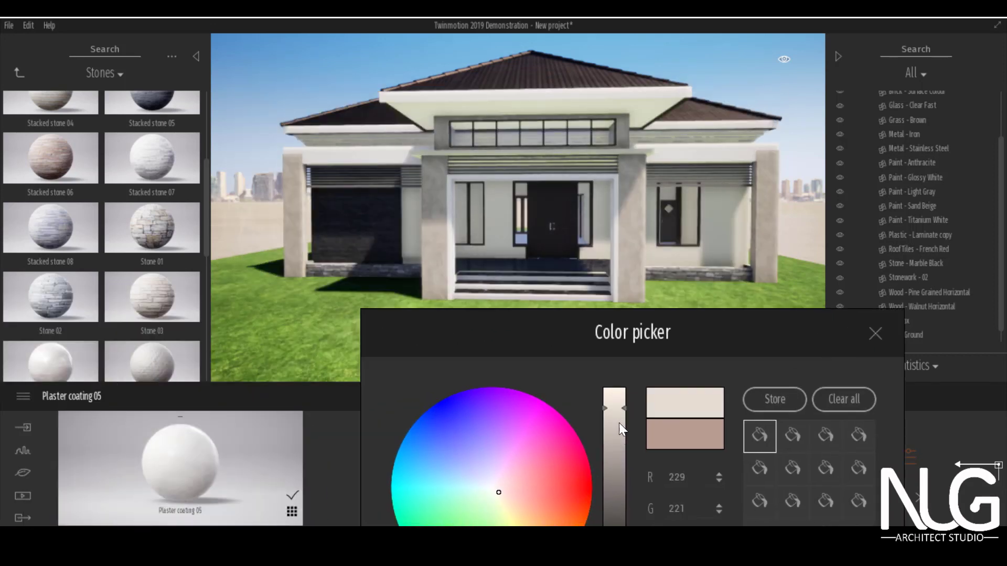
left_click(509, 499)
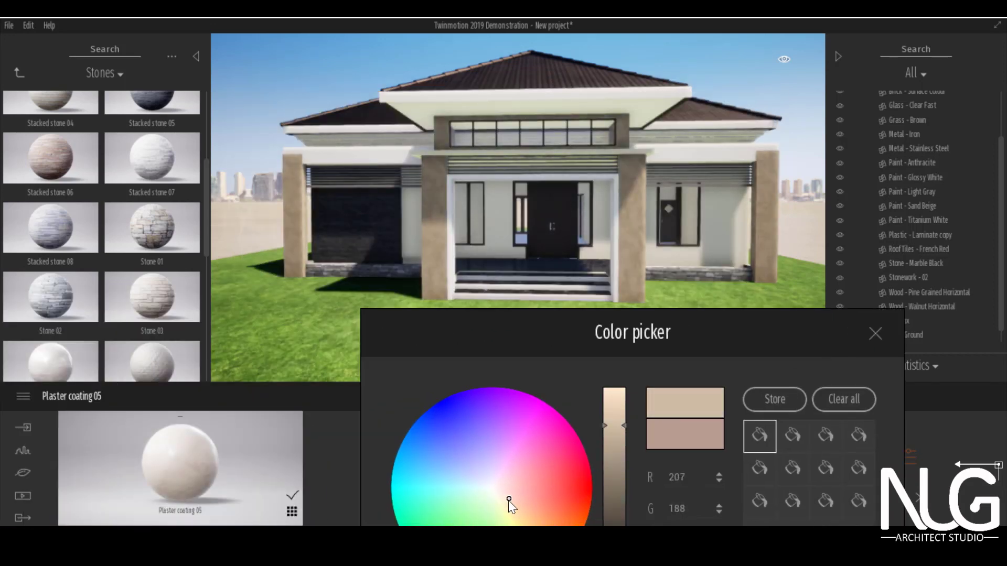
left_click_drag(632, 336, 270, 179)
left_click(398, 505)
scroll(525, 264, "up", 2)
left_click_drag(522, 433, 511, 433)
scroll(515, 279, "down", 2)
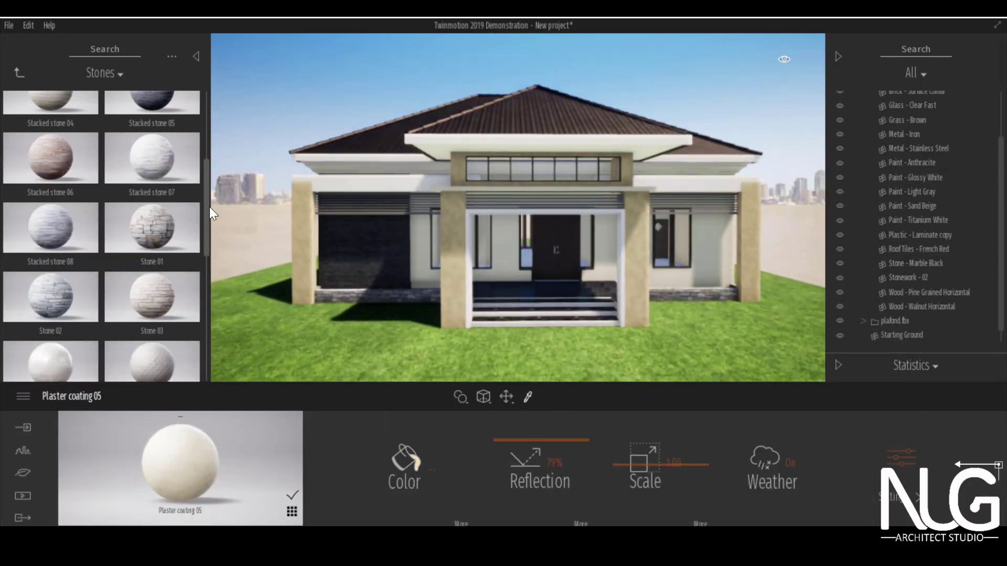
Browse the library's Bushes collection under Vegetation and landscape for suitable plants
scroll(472, 184, "up", 2)
left_click(19, 73)
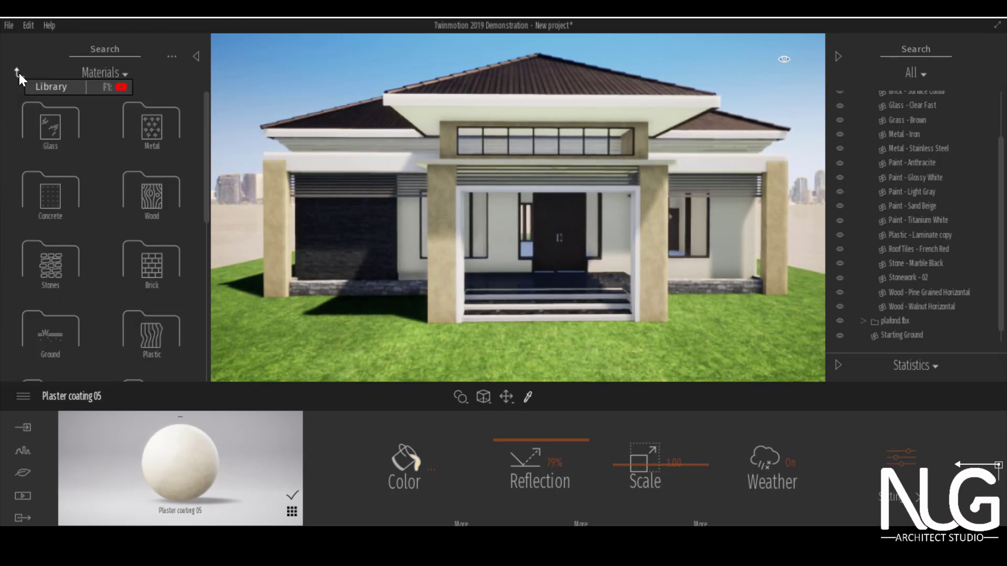
scroll(495, 226, "down", 2)
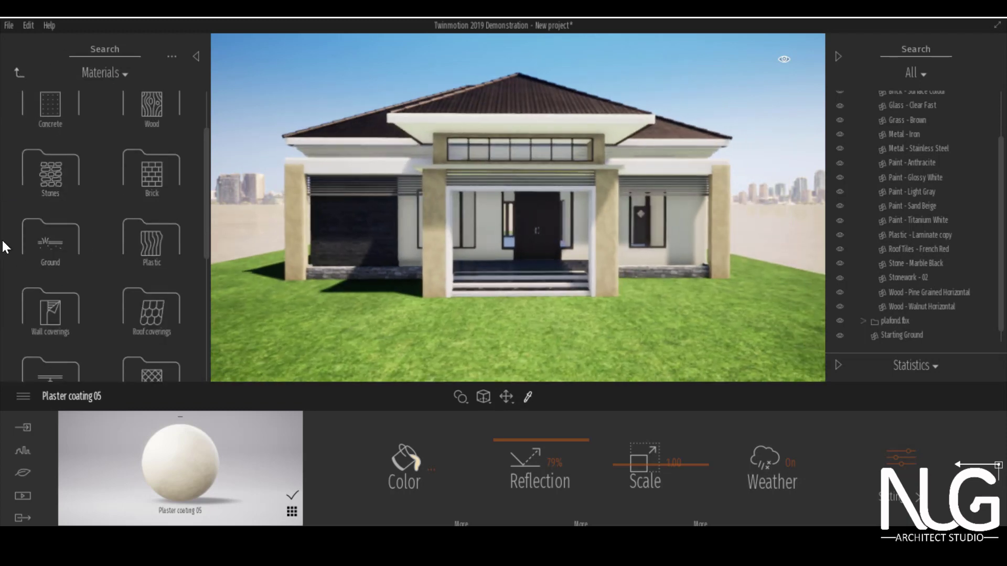
left_click(20, 73)
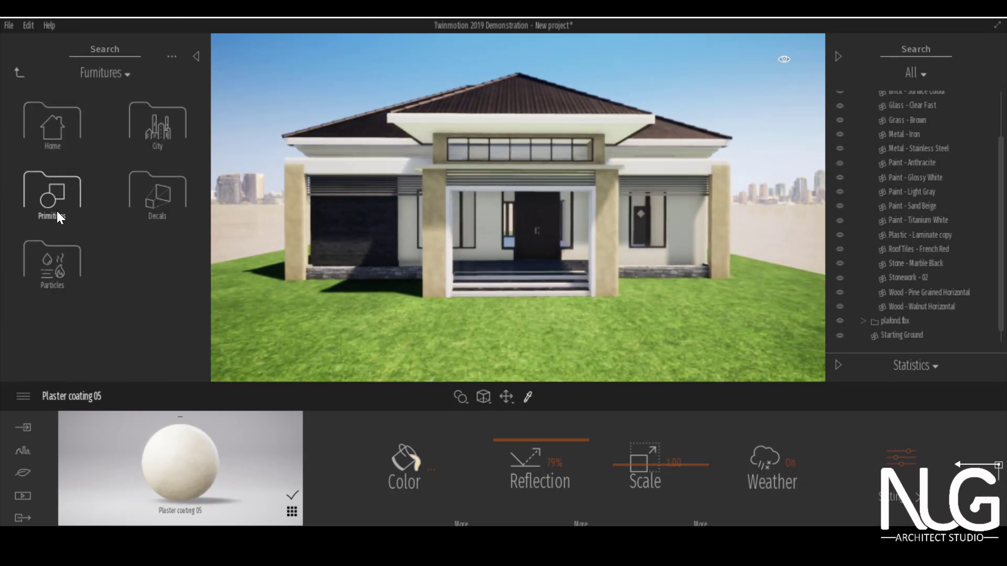
left_click(80, 210)
scroll(76, 217, "down", 10)
scroll(76, 234, "down", 8)
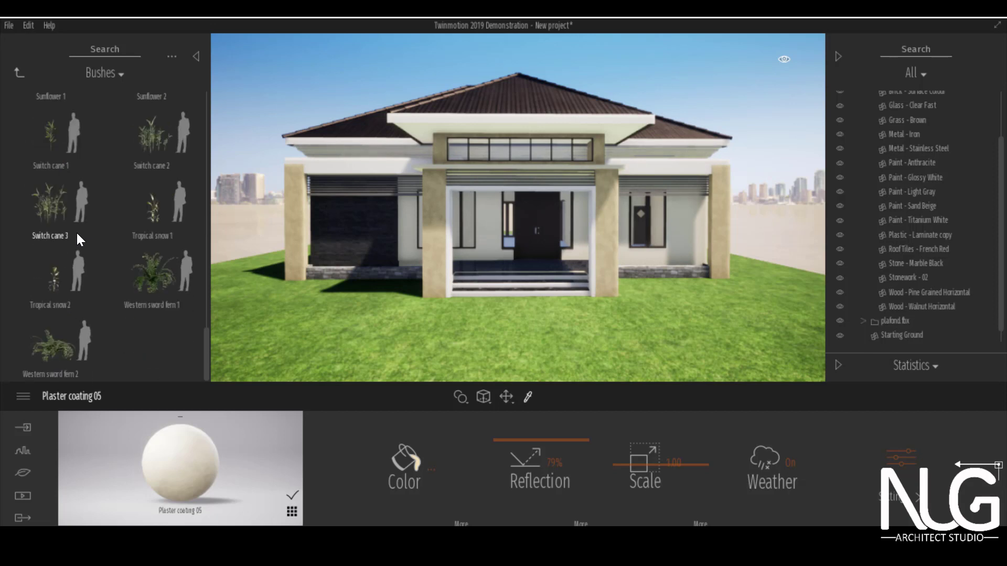
scroll(77, 231, "up", 5)
left_click(21, 75)
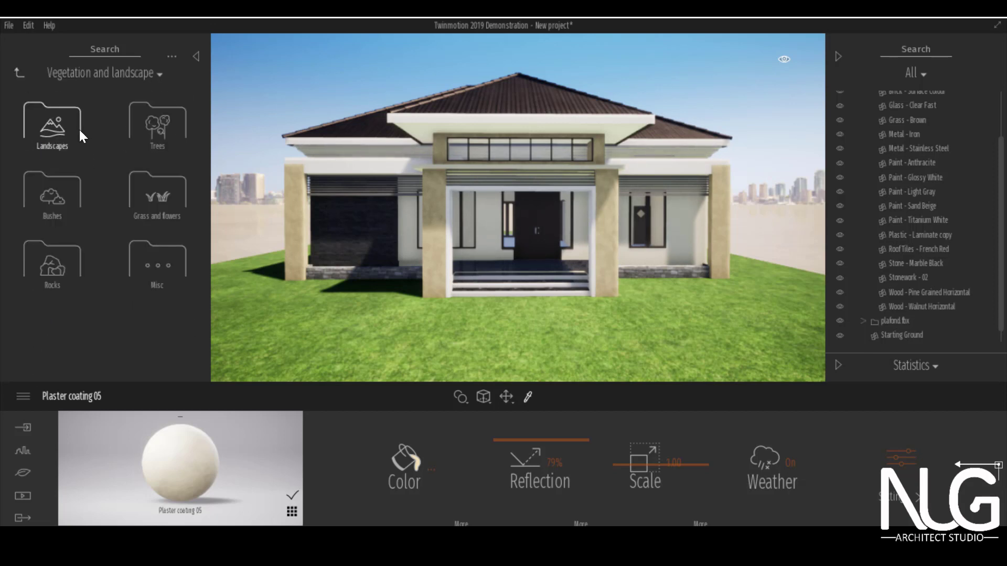
Try to place a plant from the Grass and flowers collection on the lawn in front of the house
left_click(151, 206)
left_click_drag(48, 107, 691, 344)
left_click(615, 290)
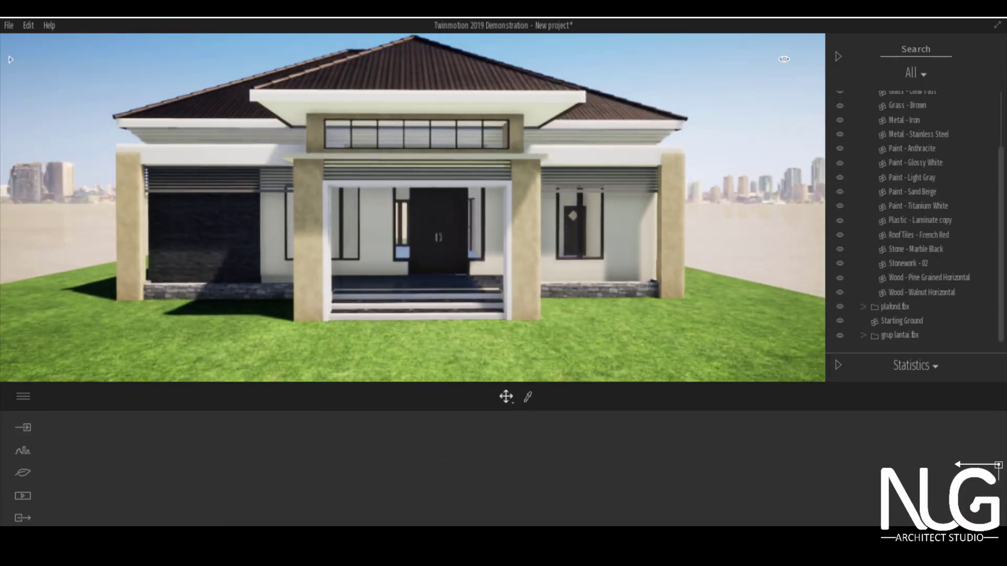
Reopen the library and show the Bushes collection while framing the area in front of the porch
left_click(7, 51)
left_click(19, 74)
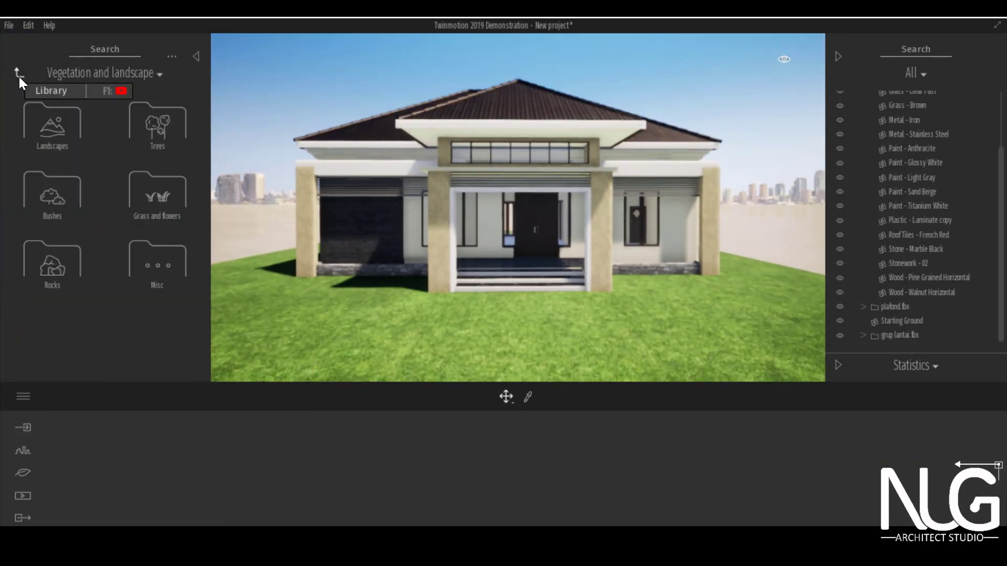
left_click(52, 200)
scroll(395, 235, "down", 5)
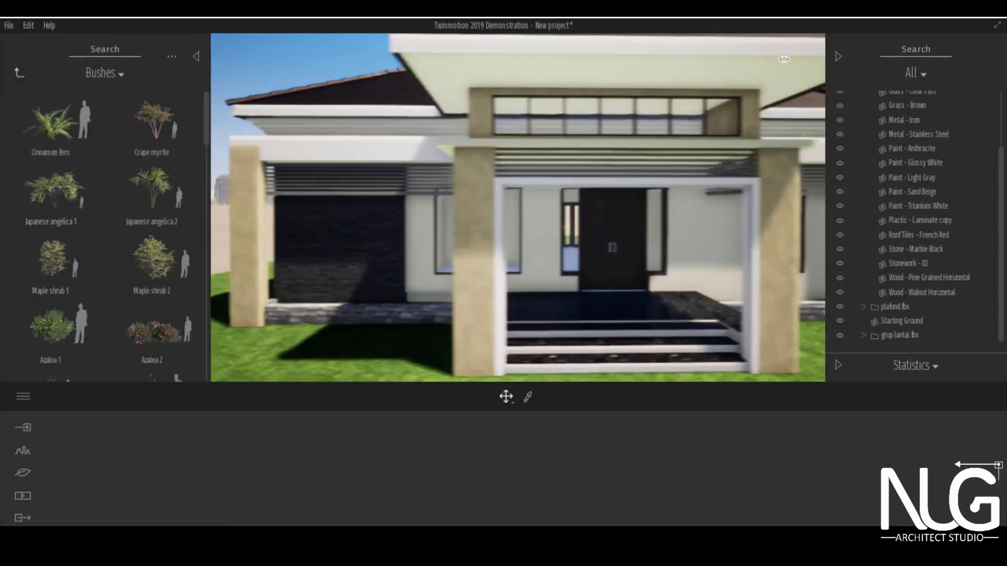
Sample the lawn's Grass 1 material and apply it to the soil of the stone planter by the dark stone wall
middle_click_drag(360, 322, 480, 389)
scroll(338, 319, "up", 2)
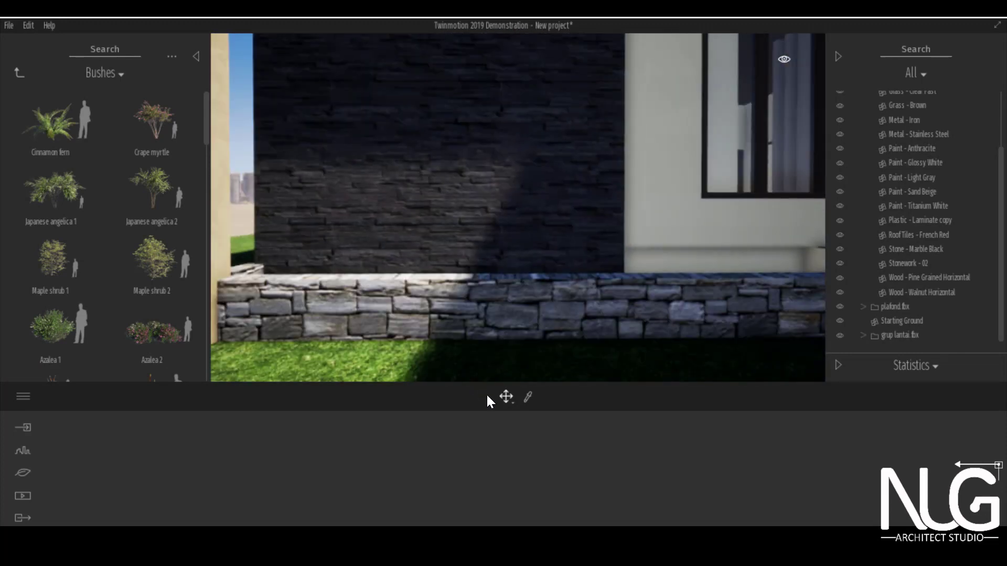
left_click(526, 380)
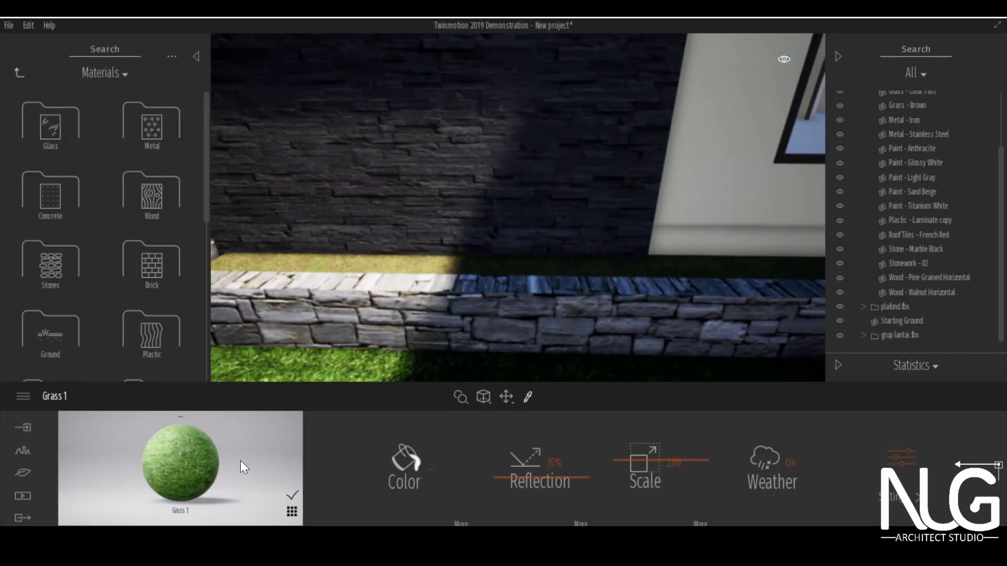
left_click(61, 329)
Find the Bushes category in the library and place a Cinnamon fern in the planter by the dark stone wall
left_click(19, 72)
left_click(19, 73)
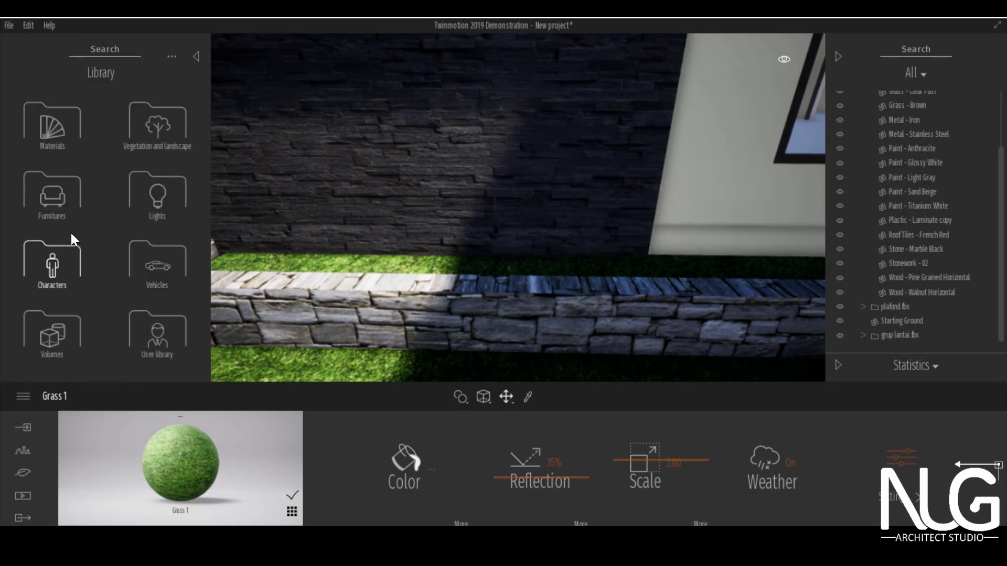
left_click(152, 194)
left_click(20, 72)
left_click(169, 128)
left_click(19, 72)
left_click(45, 189)
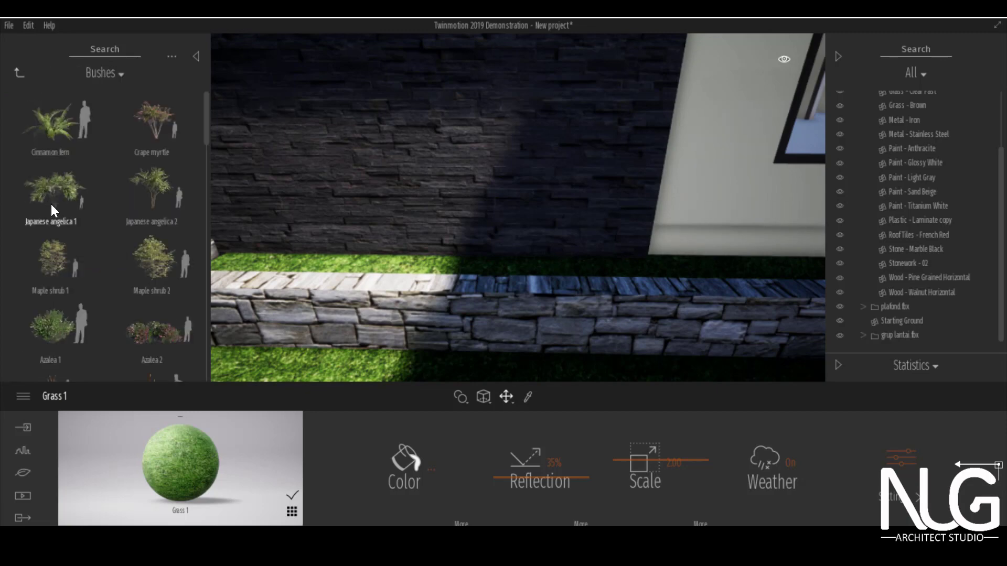
left_click_drag(248, 225, 329, 272)
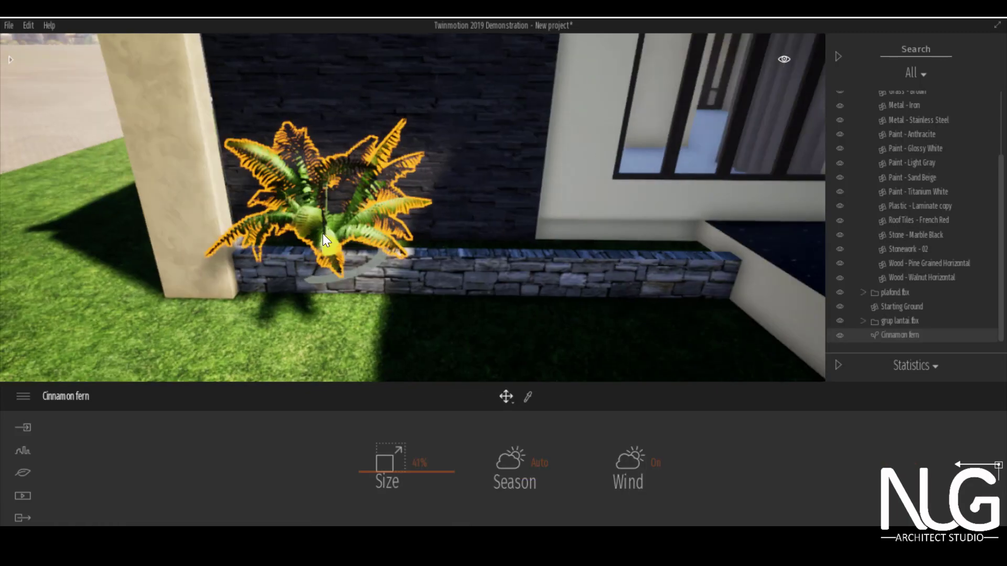
Set the Cinnamon fern's size to 9% and reposition it in the planter near the corner column
left_click_drag(430, 482, 399, 498)
left_click_drag(314, 279, 301, 299)
middle_click_drag(302, 299, 360, 174)
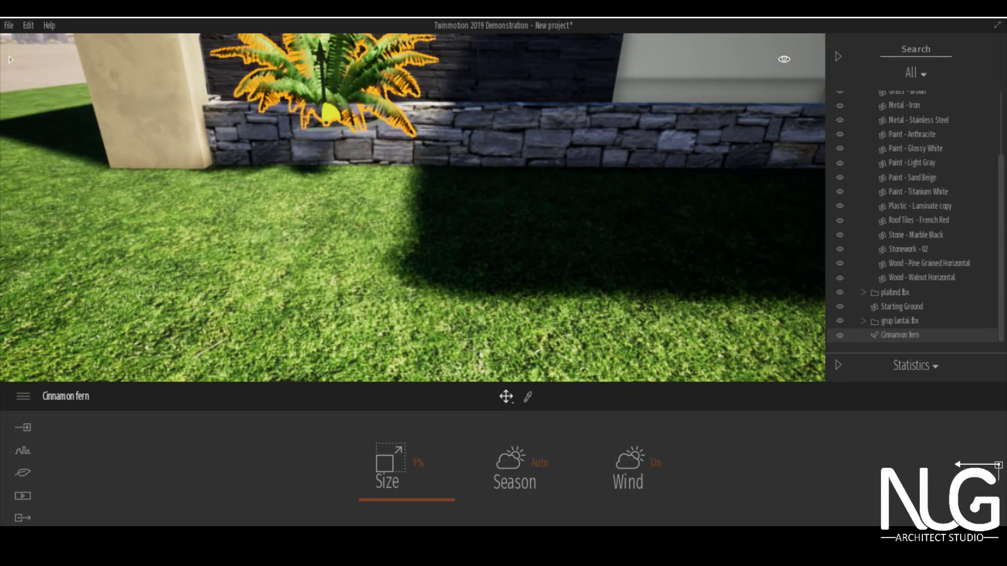
left_click_drag(367, 95, 339, 140)
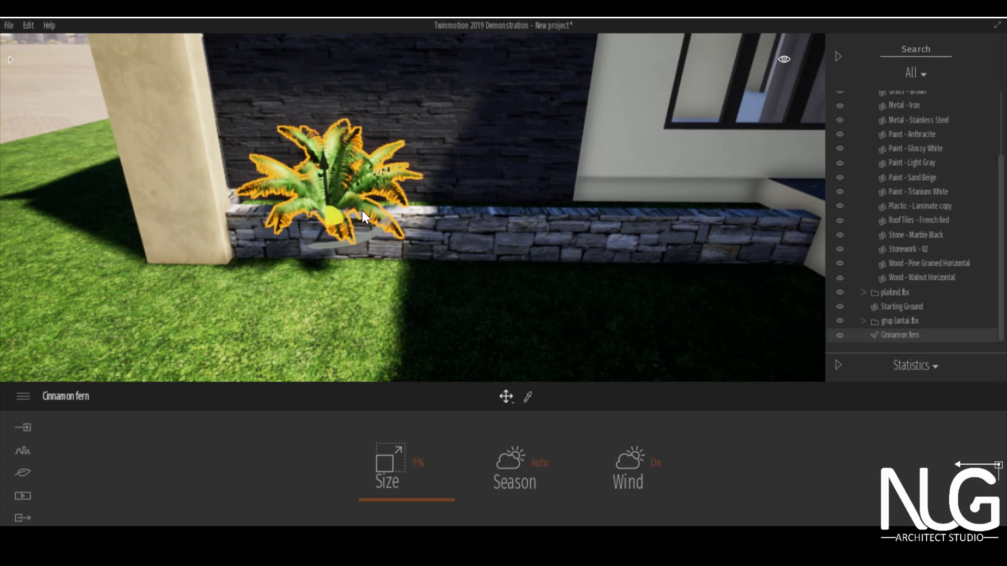
Copy the fern along the planter as one instance at 0.73 m spacing and adjust the copy's height
left_click_drag(376, 219, 474, 229, "alt")
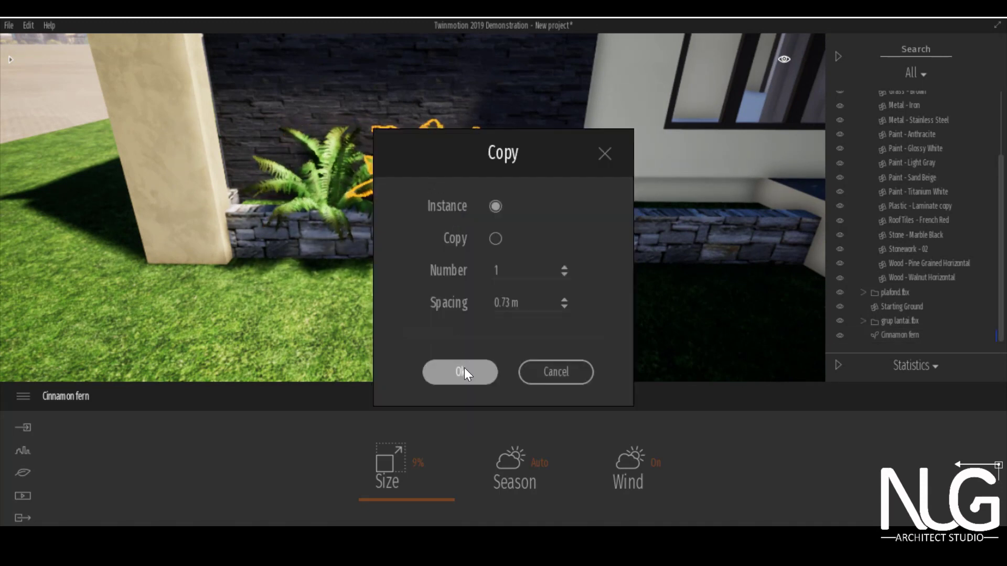
left_click(464, 372)
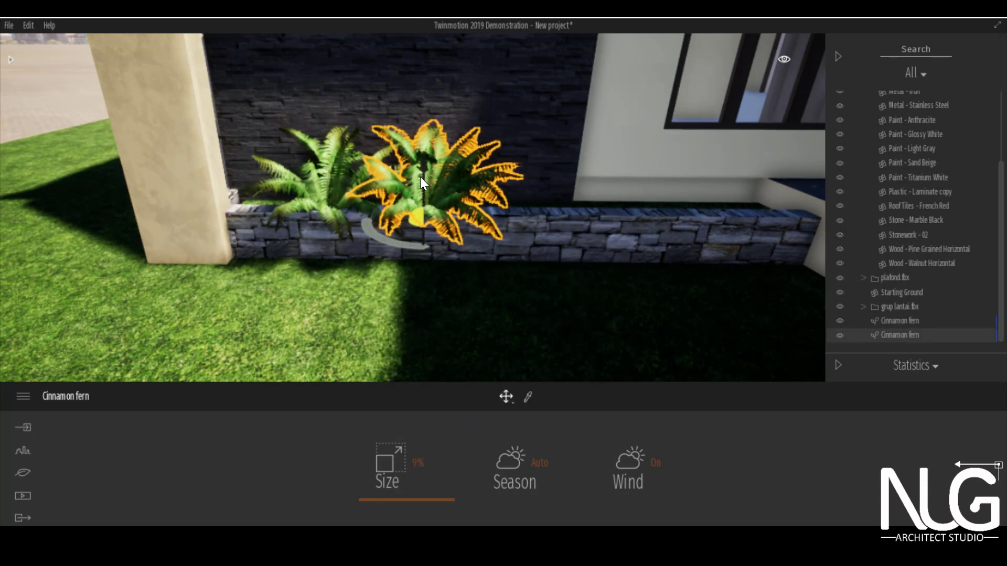
left_click_drag(424, 163, 424, 152)
key("Escape")
Place a Bird of paradise 2 in the planter beside the two ferns
scroll(449, 215, "down", 3)
right_click_drag(448, 216, 474, 269)
middle_click_drag(474, 269, 410, 239)
scroll(450, 228, "up", 5)
scroll(450, 228, "down", 3)
right_click_drag(411, 239, 483, 243)
scroll(484, 243, "down", 2)
scroll(211, 182, "down", 3)
right_click_drag(211, 182, 158, 126)
left_click(8, 59)
scroll(103, 197, "down", 10)
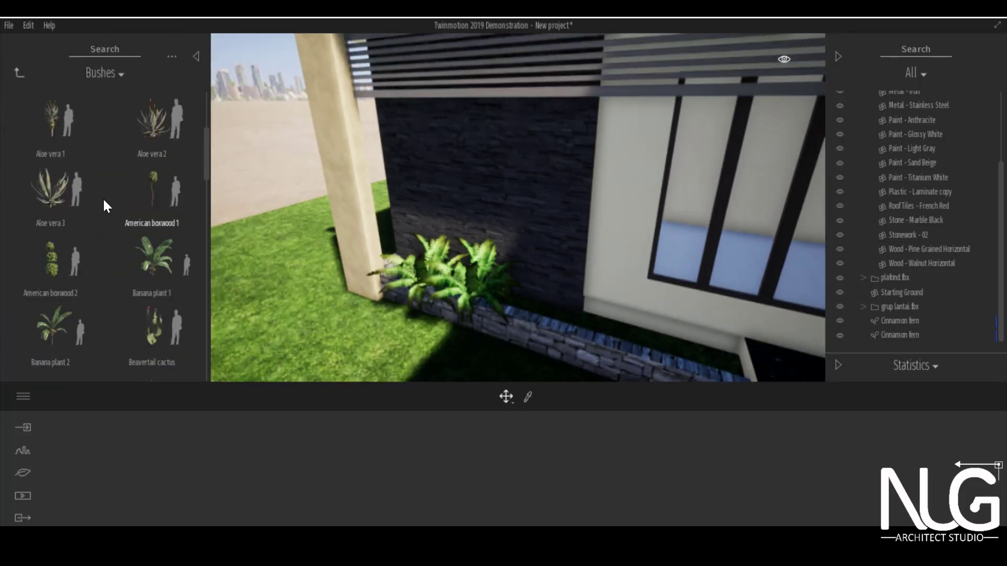
scroll(80, 122, "up", 1)
left_click_drag(155, 156, 552, 313)
Copy the second Cinnamon fern along the planter to the far side of the Bird of paradise
left_click(391, 331)
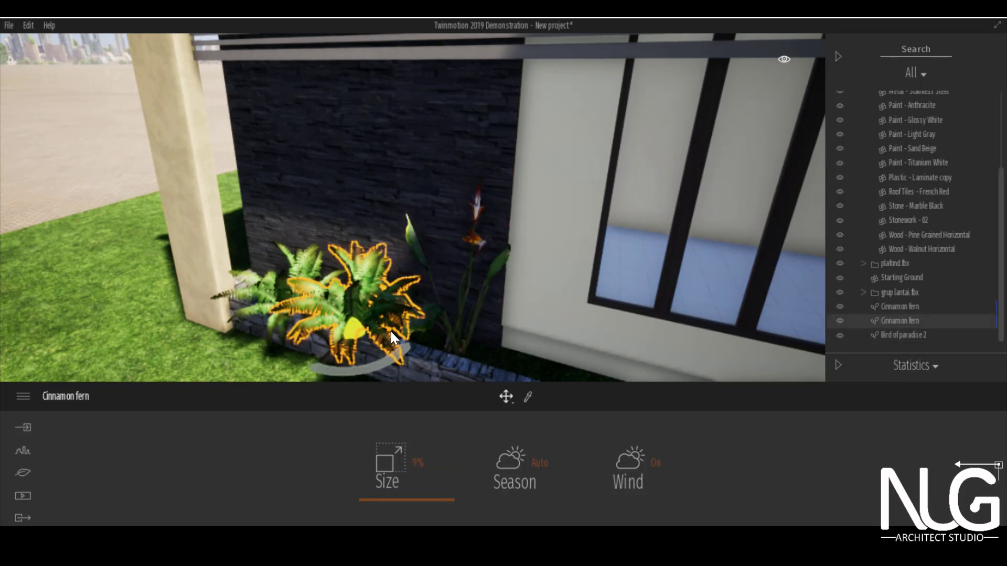
left_click_drag(385, 341, 555, 376, "shift")
left_click(460, 370)
Place an Elephant ear at the porch end of the planter, beyond the last fern
scroll(461, 284, "down", 3)
left_click(5, 55)
scroll(86, 196, "down", 6)
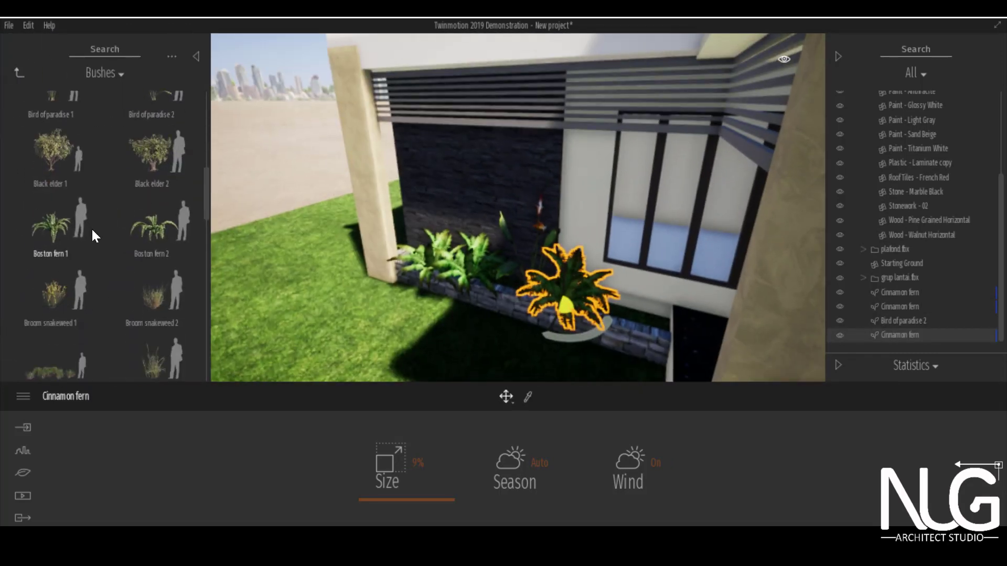
left_click_drag(158, 330, 640, 319)
middle_click_drag(640, 319, 543, 272)
mouse_move(542, 271)
left_mouse_down()
mouse_move(525, 275)
mouse_move(539, 271)
left_mouse_up()
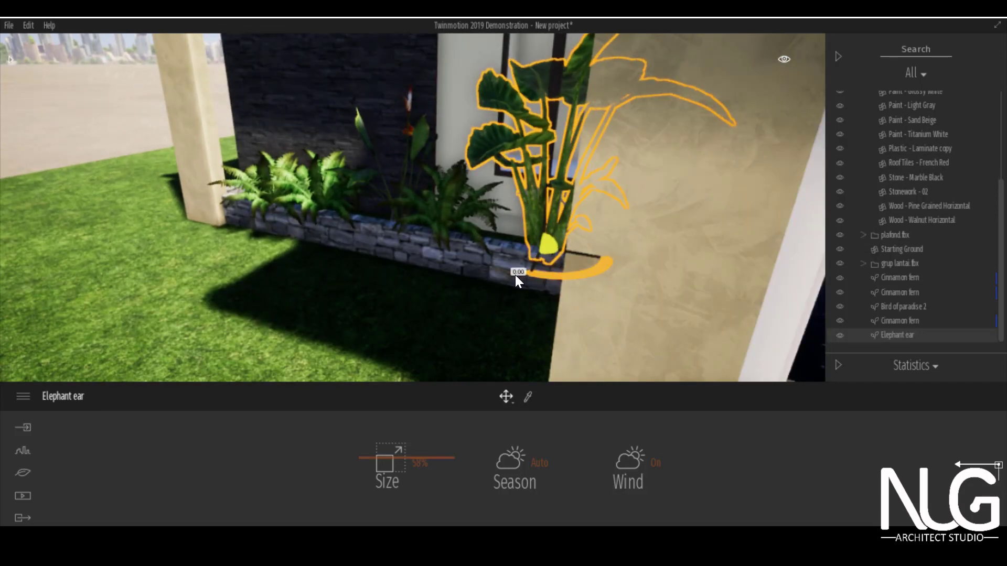
Move the Elephant ear along the planter closer to the neighbouring fern
scroll(497, 236, "up", 3)
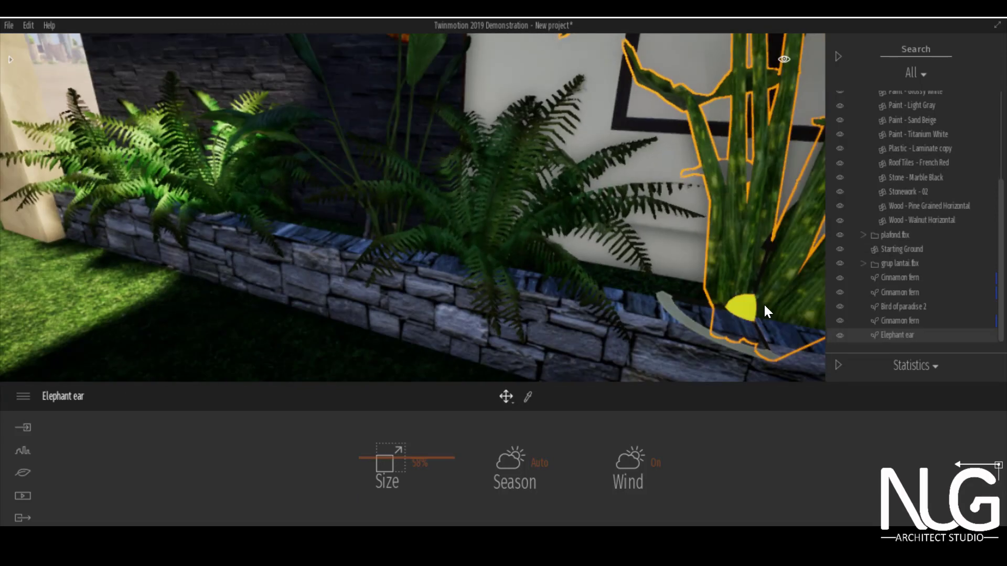
left_click_drag(704, 301, 633, 303)
scroll(634, 303, "down", 5)
key("Escape")
right_click_drag(633, 303, 407, 214)
middle_click_drag(407, 214, 461, 283)
scroll(462, 282, "up", 2)
left_click(495, 230)
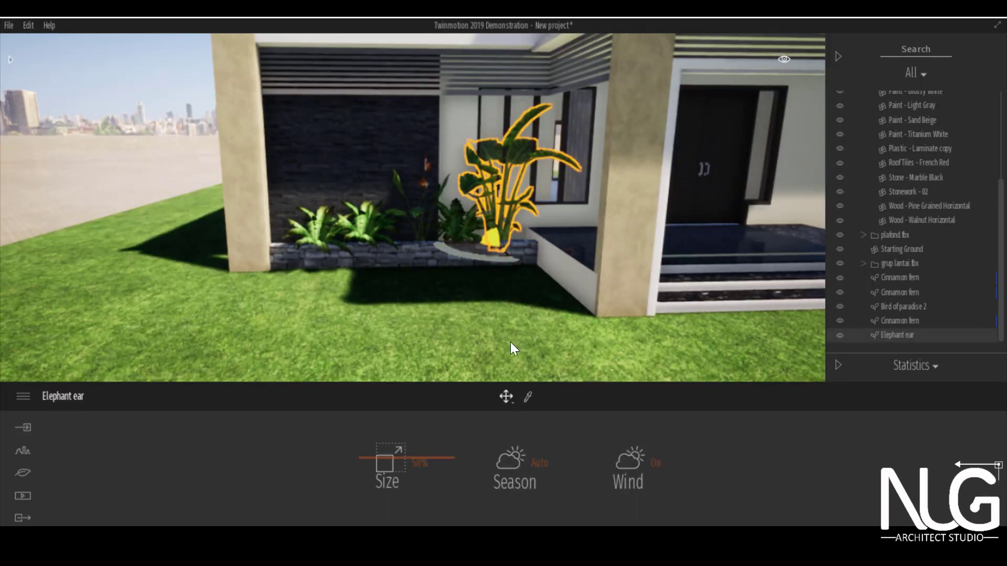
key("Escape")
Copy the Bird of paradise 2 farther along the planter toward the porch
scroll(650, 220, "down", 3)
middle_click_drag(650, 220, 559, 325)
right_click_drag(650, 220, 650, 191)
scroll(412, 208, "down", 3)
right_click_drag(412, 208, 412, 162)
scroll(558, 271, "up", 10)
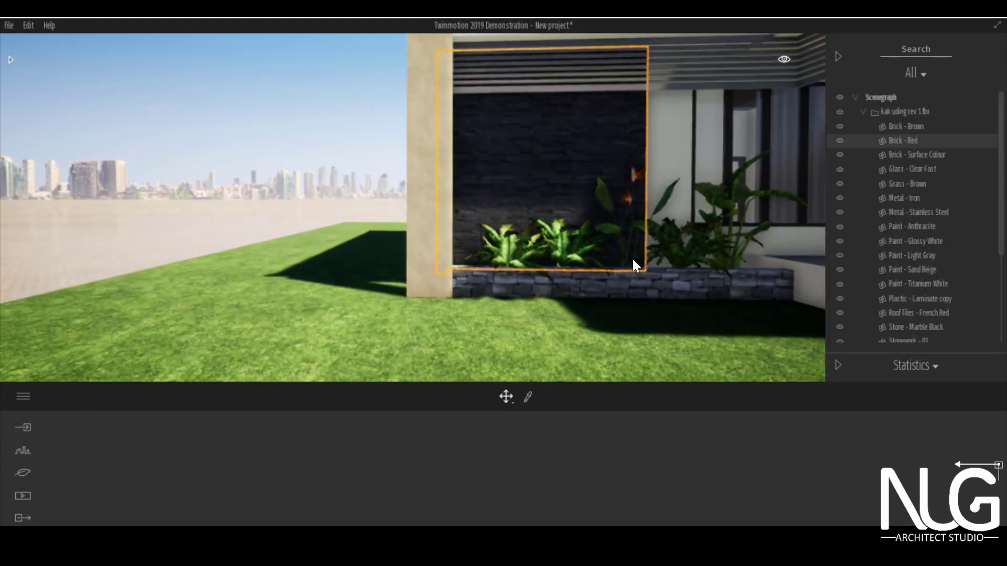
left_click(631, 260)
left_click_drag(563, 273, 680, 292, "alt")
key("Escape")
Try a Greenleaf manzanita 2 in the empty planter on the other side of the porch, and delete it
scroll(540, 284, "down", 3)
middle_click_drag(539, 283, 677, 285)
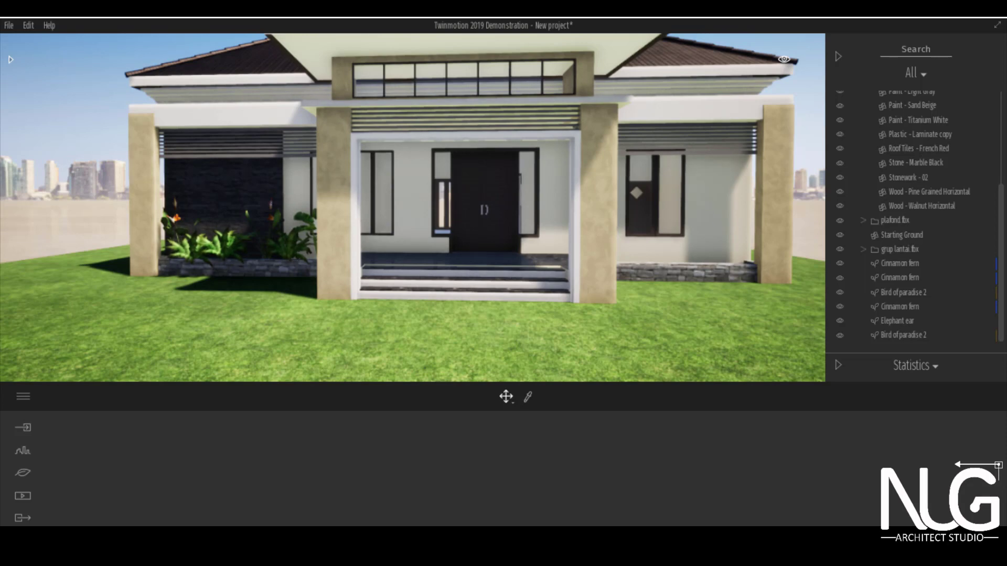
scroll(705, 234, "up", 3)
middle_click_drag(705, 235, 439, 182)
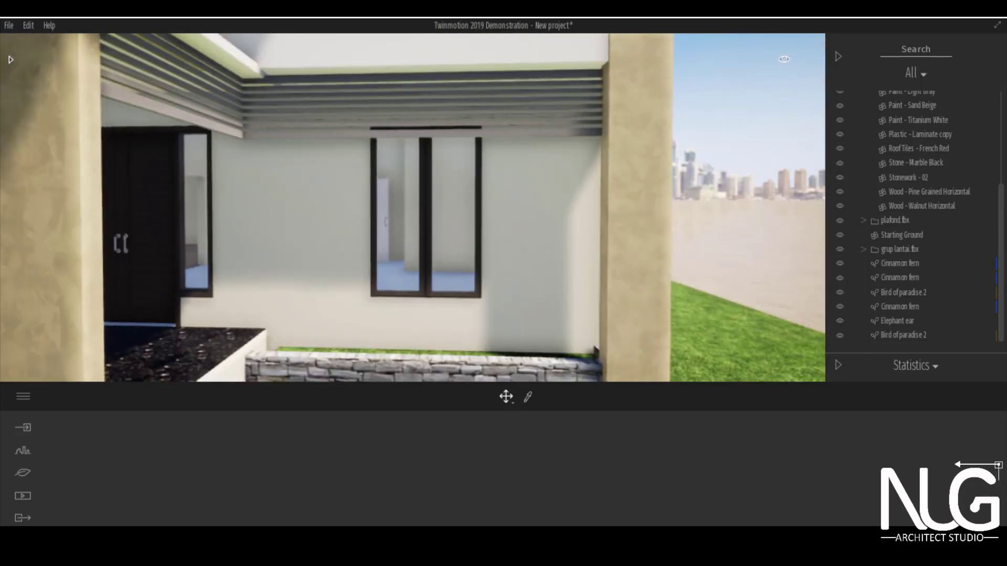
scroll(439, 182, "up", 2)
left_click(11, 59)
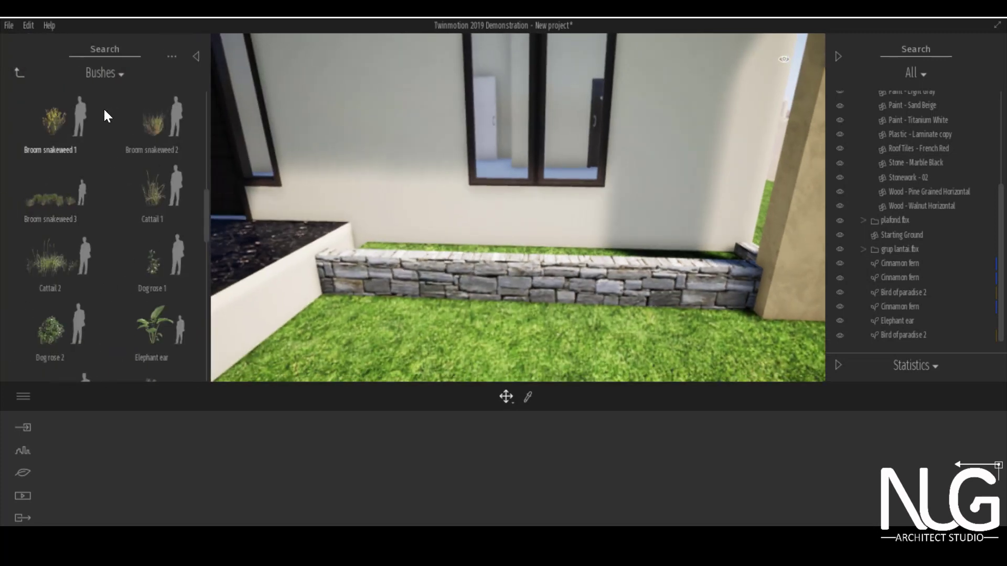
scroll(51, 209, "down", 10)
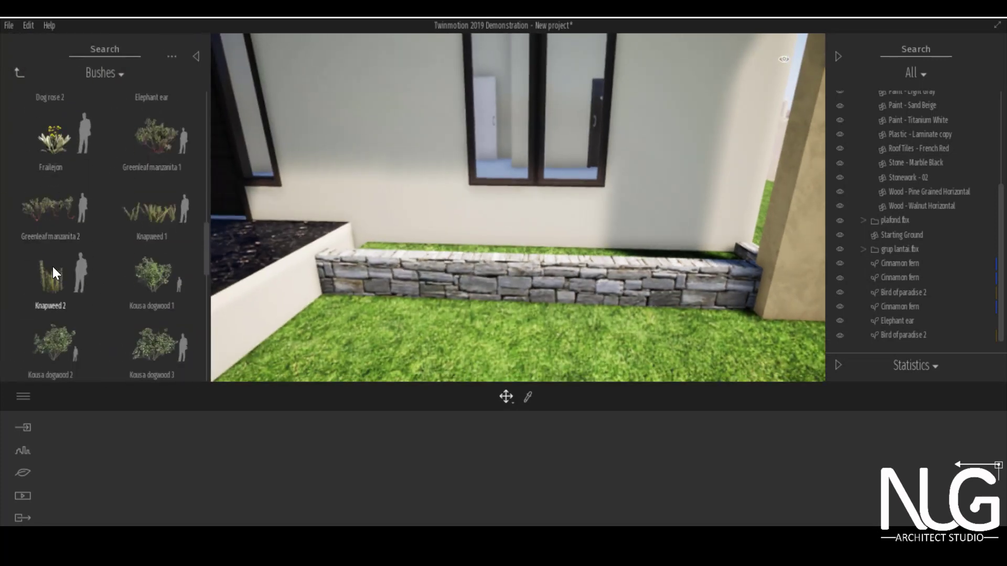
left_click_drag(50, 219, 435, 254)
key("Delete")
Try a Western sword fern 1 in the empty planter, and delete it
left_click(10, 59)
scroll(124, 231, "down", 10)
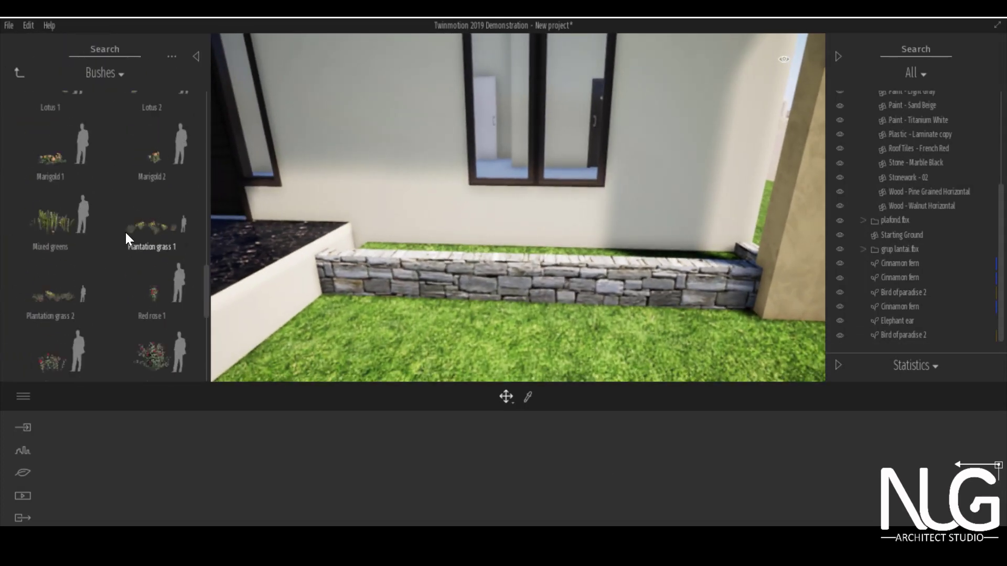
scroll(126, 237, "down", 5)
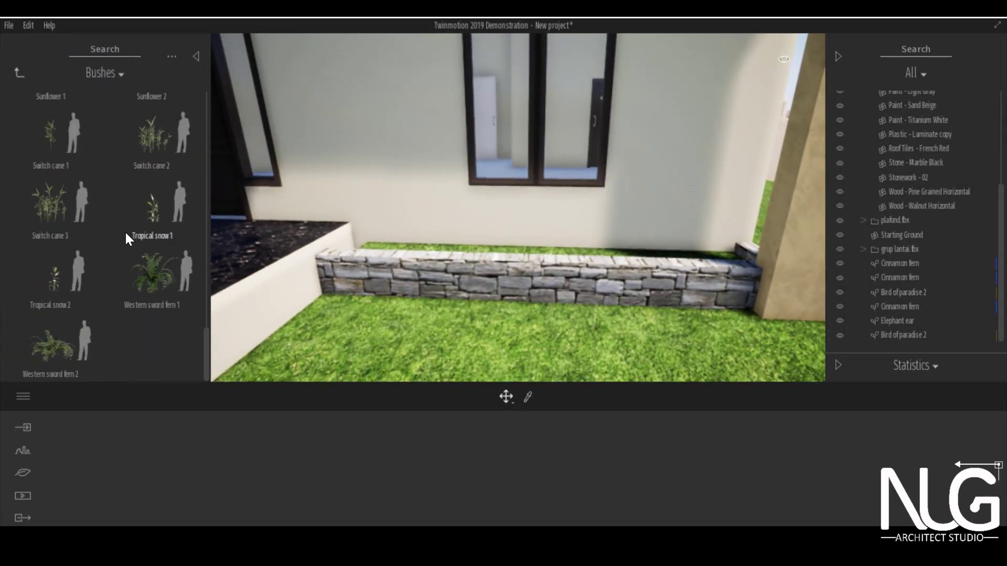
left_click_drag(170, 293, 417, 258)
key("Delete")
Place a Banana plant 2 at the porch end of the empty planter and set its size to 0%
left_click(11, 59)
scroll(100, 163, "up", 10)
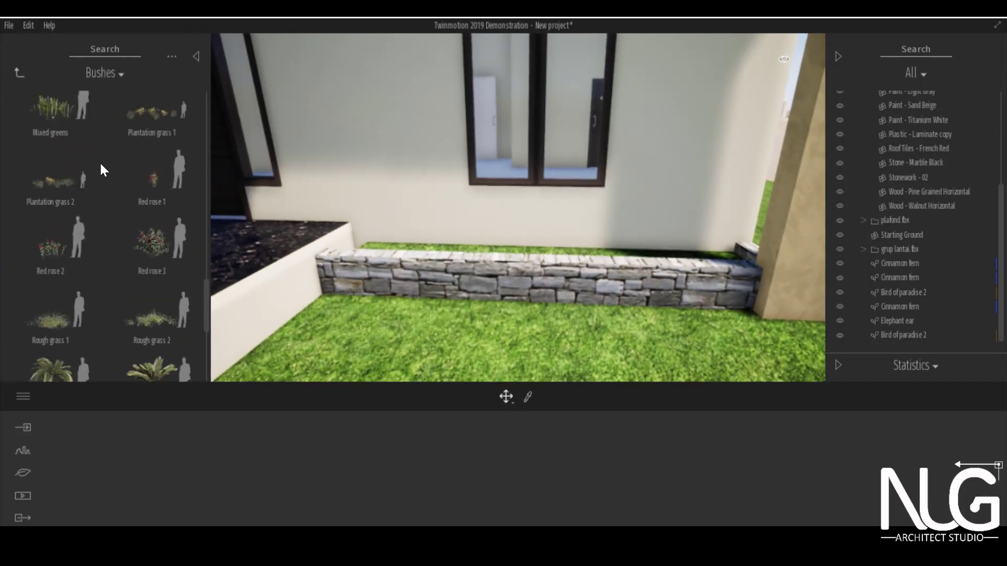
scroll(102, 165, "up", 10)
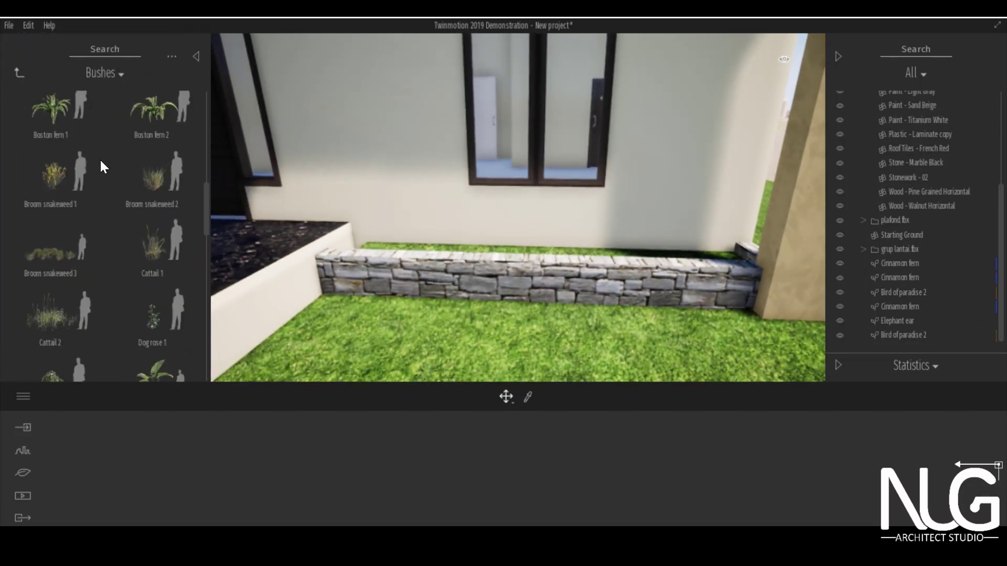
scroll(101, 165, "up", 5)
left_click_drag(36, 296, 399, 249)
left_click_drag(414, 464, 414, 518)
left_click_drag(238, 279, 273, 272)
Place a Bird of paradise 1 next to the Banana plant 2 and adjust its position in the planter bed
scroll(274, 272, "down", 3)
right_click_drag(274, 271, 407, 220)
middle_click_drag(407, 219, 389, 225)
key("Escape")
scroll(407, 219, "up", 3)
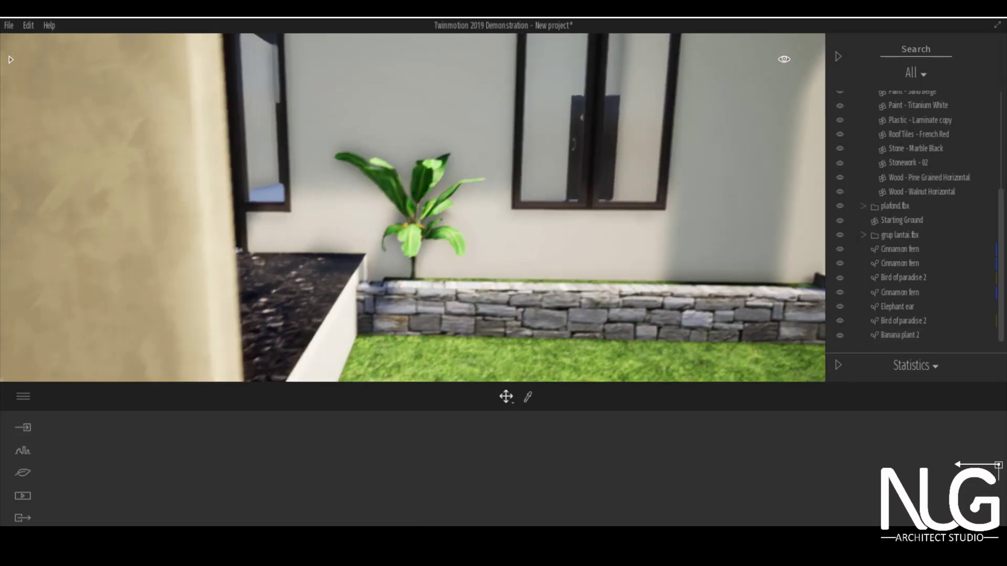
left_click(402, 272)
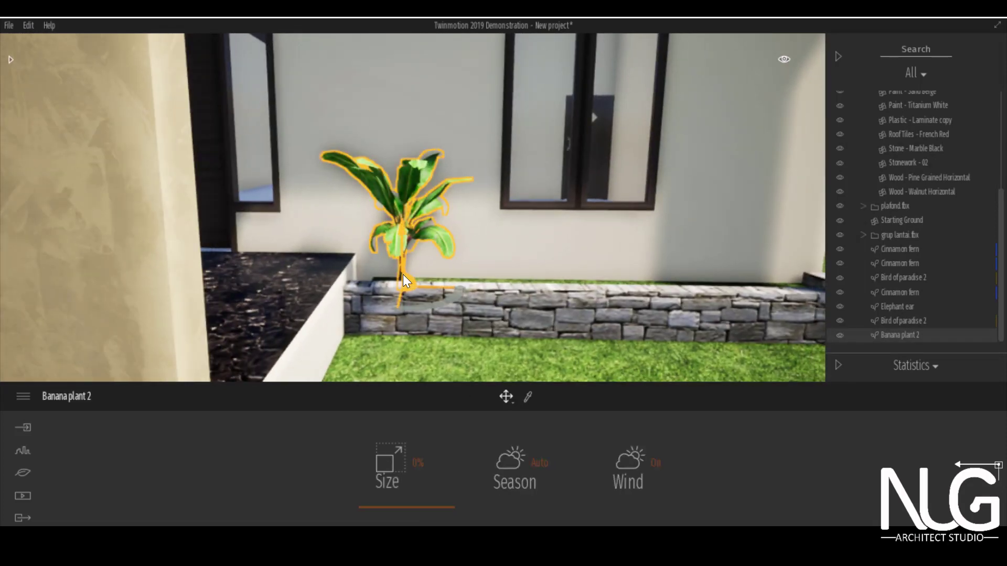
left_click(11, 59)
scroll(71, 237, "down", 1)
left_click_drag(64, 251, 559, 264)
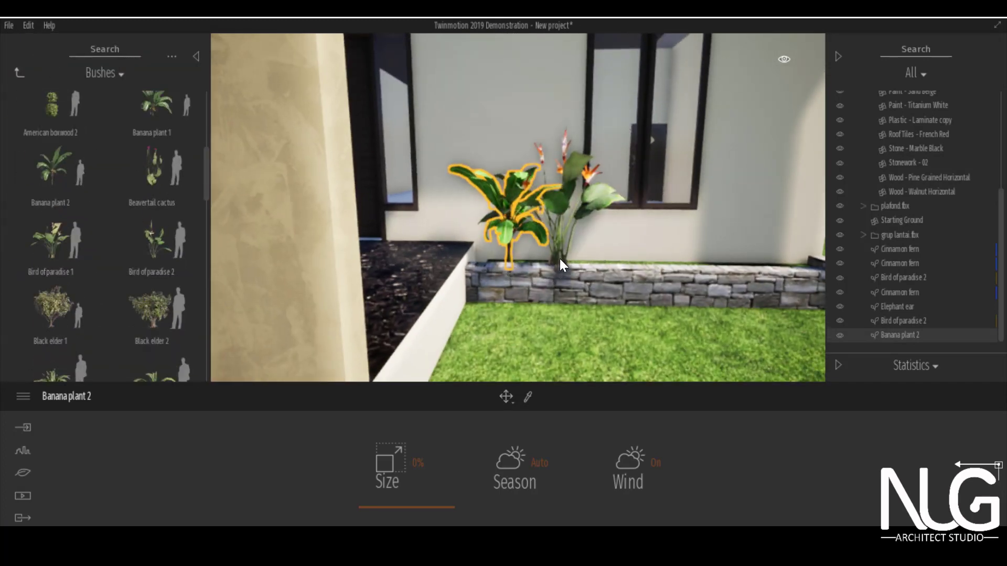
scroll(473, 285, "up", 5)
left_click_drag(515, 359, 515, 376)
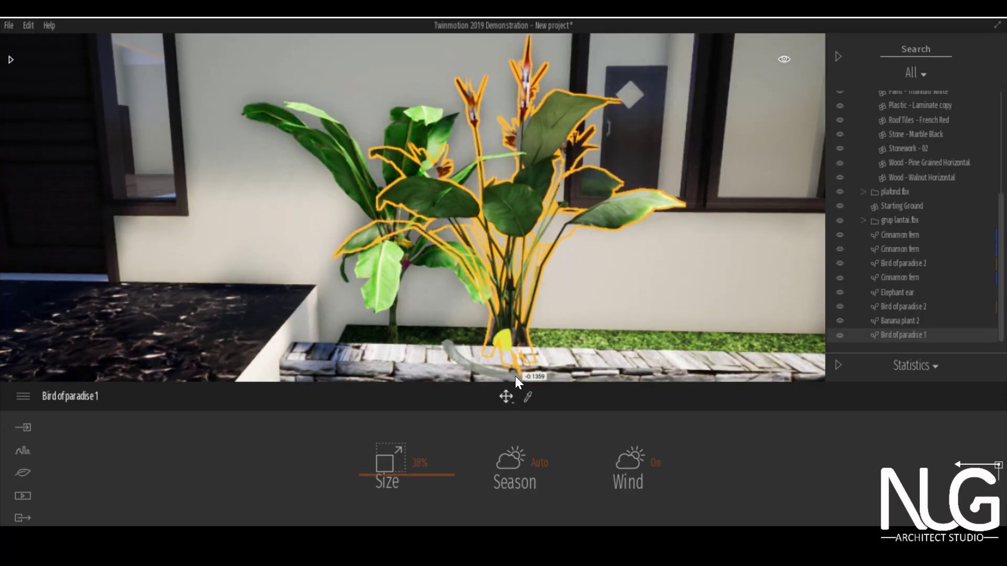
Place a Dog rose 1 in the planter beside the Bird of paradise 1
scroll(515, 377, "down", 5)
left_click(10, 58)
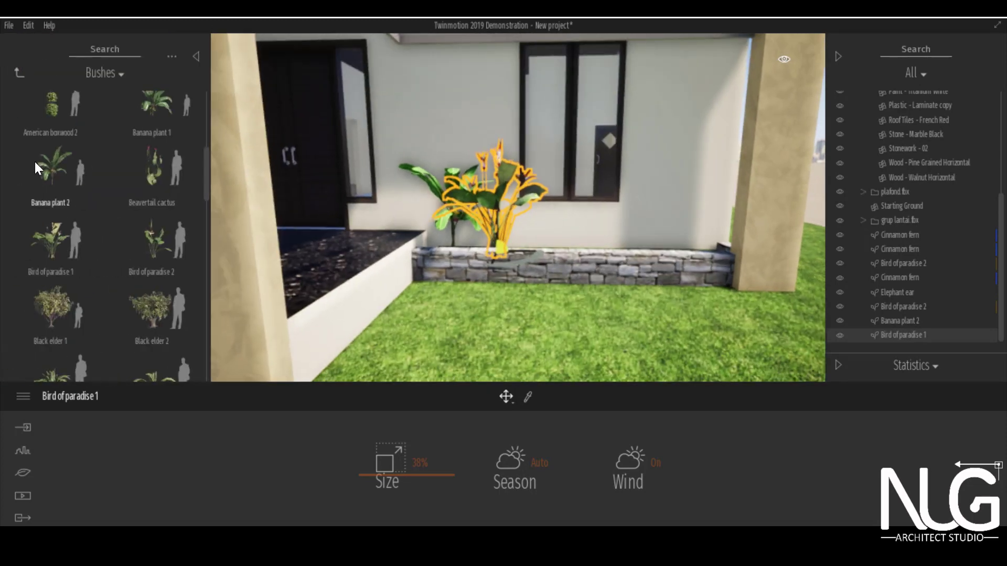
scroll(46, 165, "down", 8)
left_click_drag(152, 290, 700, 218)
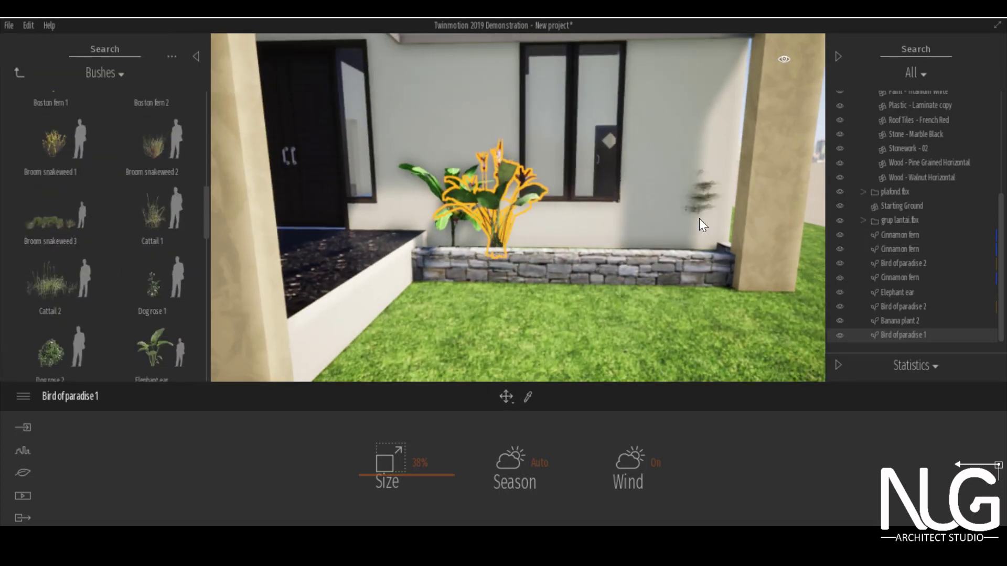
left_click_drag(524, 250, 528, 250)
Place a Banana plant 1 at the column end of the same planter with its size set to 18%
left_click(9, 59)
scroll(52, 233, "down", 3)
scroll(48, 262, "up", 5)
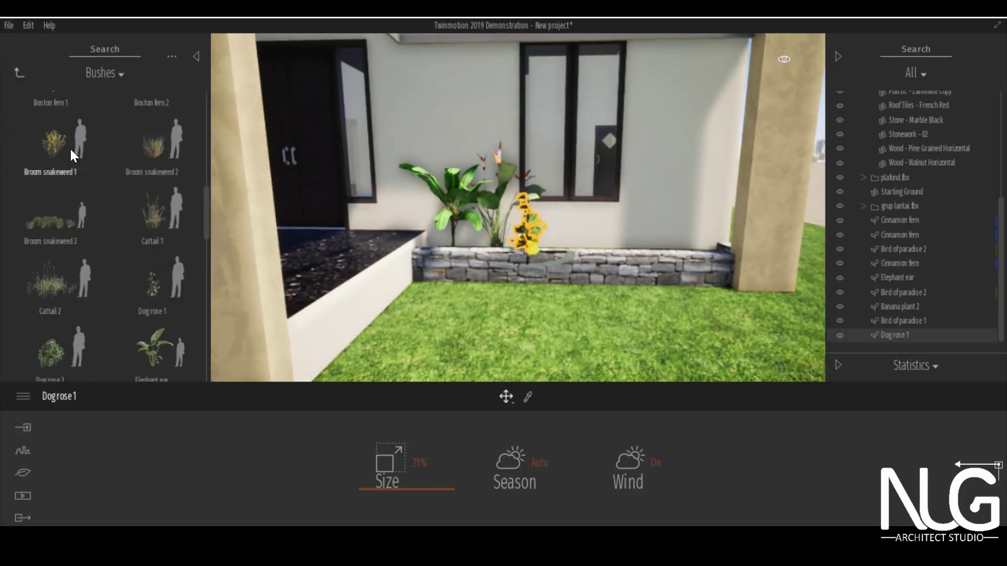
left_click_drag(53, 151, 55, 251)
left_click_drag(154, 119, 645, 218)
left_click_drag(415, 462, 436, 460)
left_click_drag(665, 278, 595, 251)
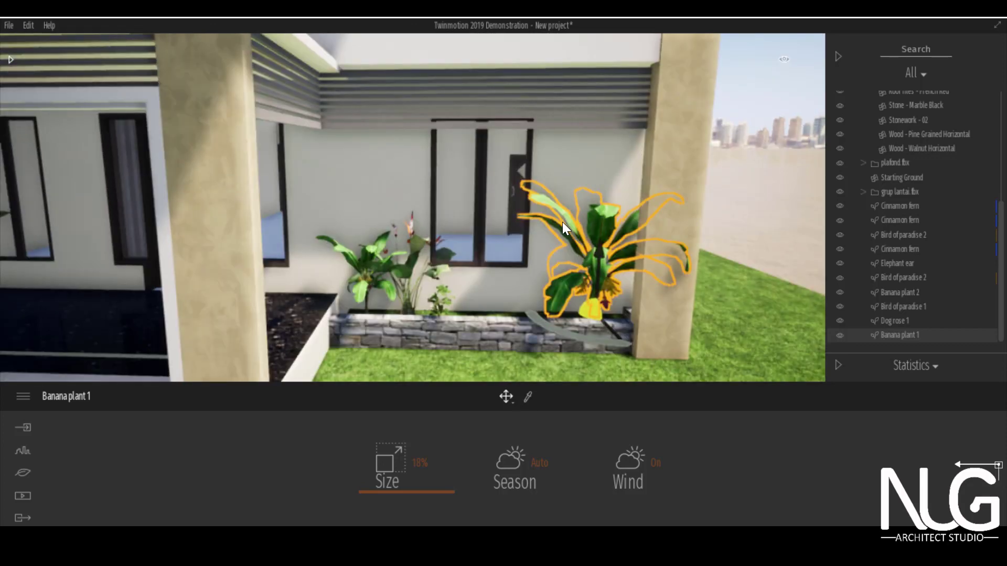
Place a Cinnamon fern between the Dog rose and the Banana plant 1 and set its size to 9%
key("Escape")
left_click(10, 60)
scroll(76, 168, "down", 8)
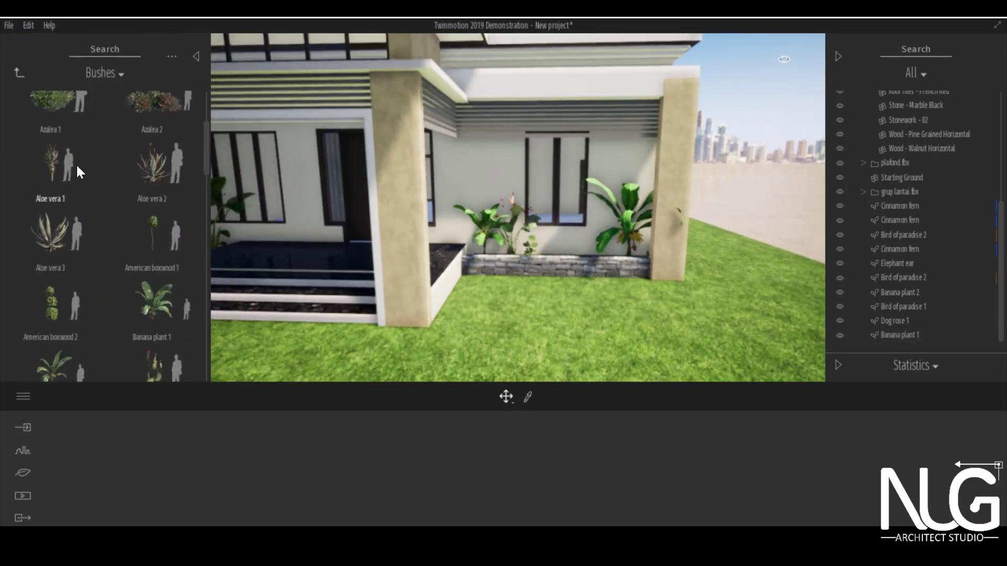
left_click_drag(556, 250, 559, 255)
left_click_drag(400, 457, 400, 499)
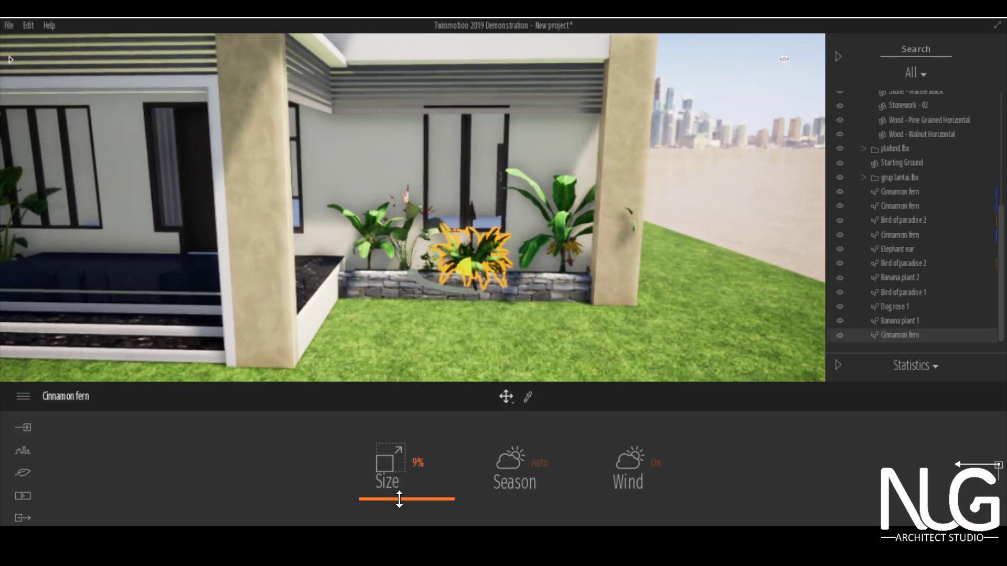
Reposition the new Cinnamon fern in the planter and copy it alongside toward the Banana plant 1
scroll(468, 259, "up", 4)
left_click_drag(495, 351, 455, 331)
left_click_drag(454, 333, 534, 325, "shift")
key("Return")
scroll(473, 229, "down", 5)
scroll(472, 229, "up", 3)
right_click_drag(472, 228, 382, 159)
scroll(382, 159, "down", 5)
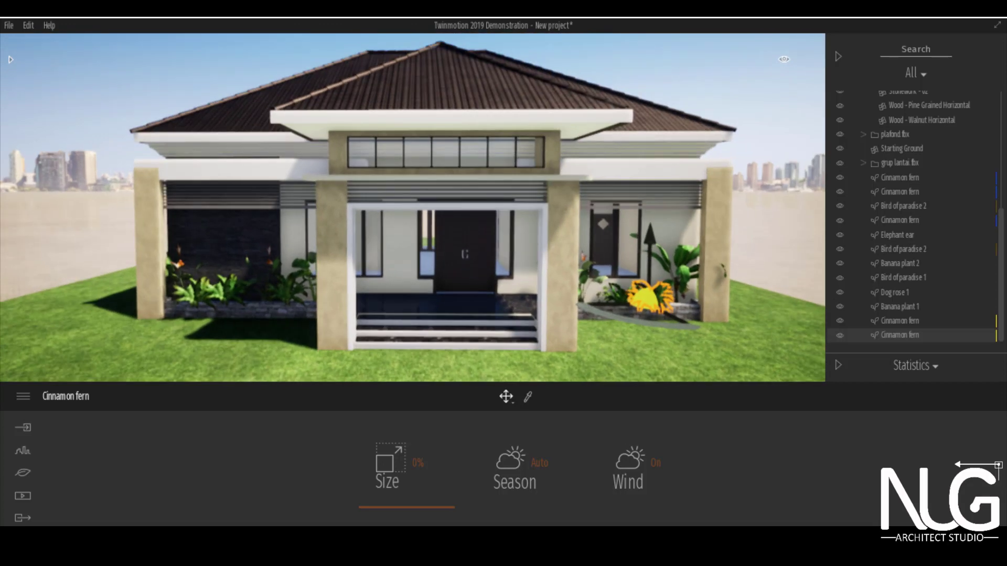
Copy the Bird of paradise 1 along its planter toward the Banana plant 1
key("Escape")
scroll(600, 222, "up", 3)
middle_click_drag(601, 313, 542, 316)
left_click(520, 309)
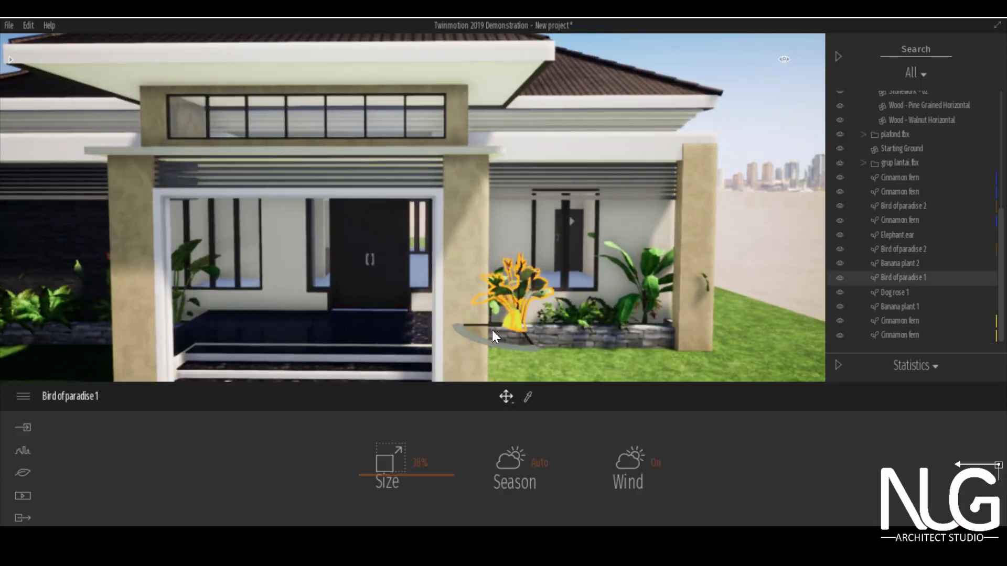
left_click_drag(495, 326, 566, 324, "shift")
left_click(460, 371)
key("Escape")
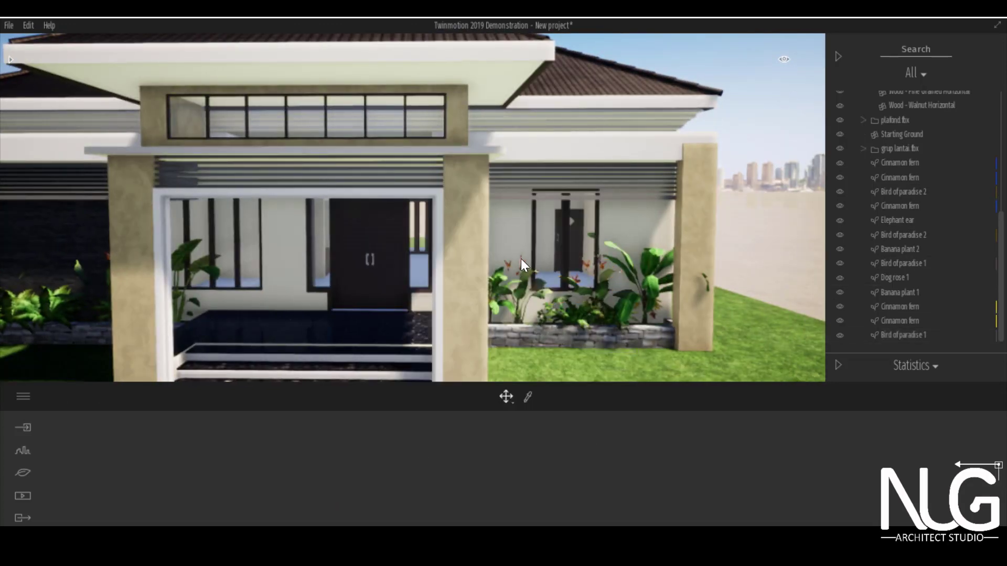
Change the colour of the louvre slats' Satin painted wall material above the entrance to white
scroll(467, 263, "down", 3)
scroll(455, 223, "up", 8)
scroll(454, 233, "down", 10)
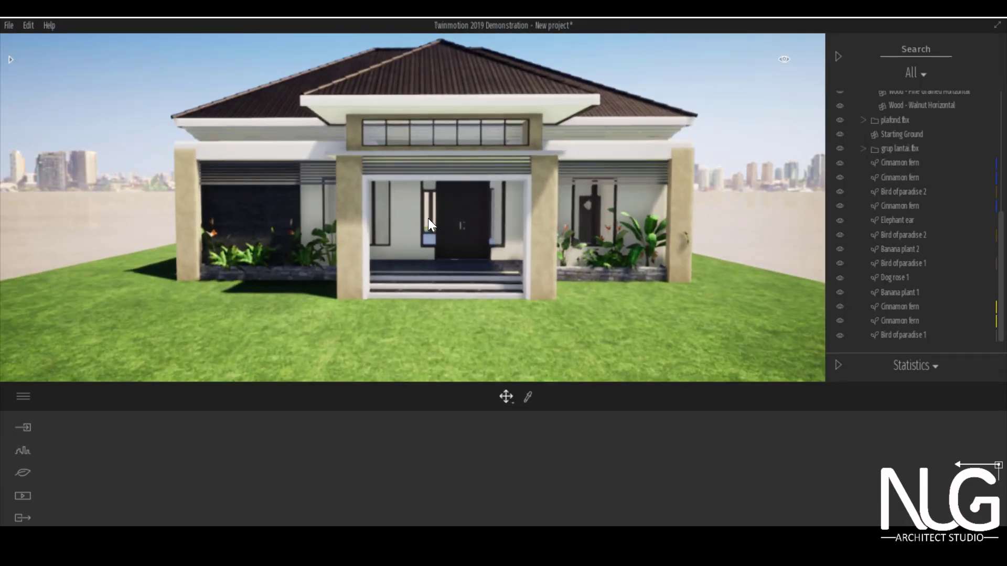
scroll(429, 217, "up", 3)
scroll(501, 258, "up", 3)
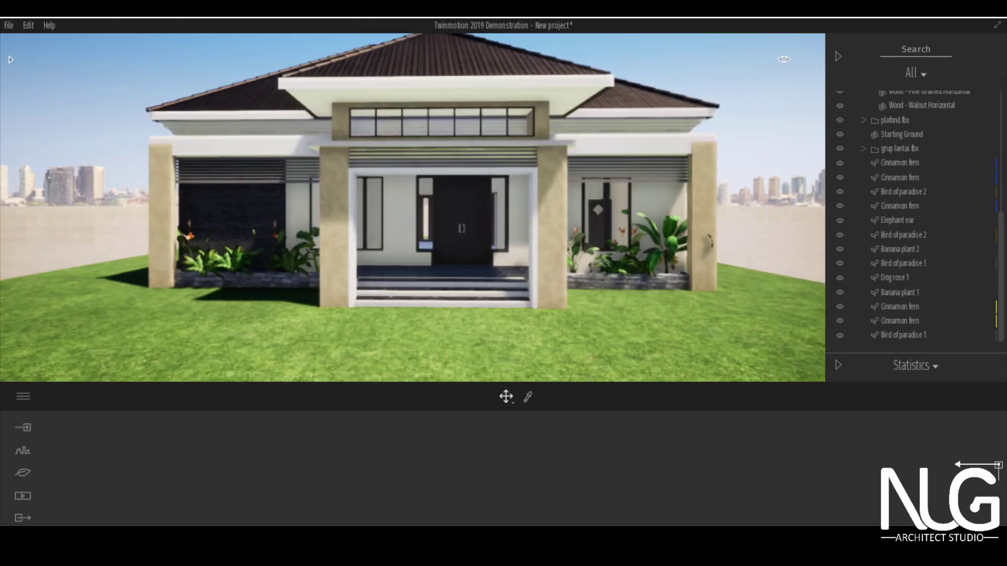
scroll(598, 113, "up", 3)
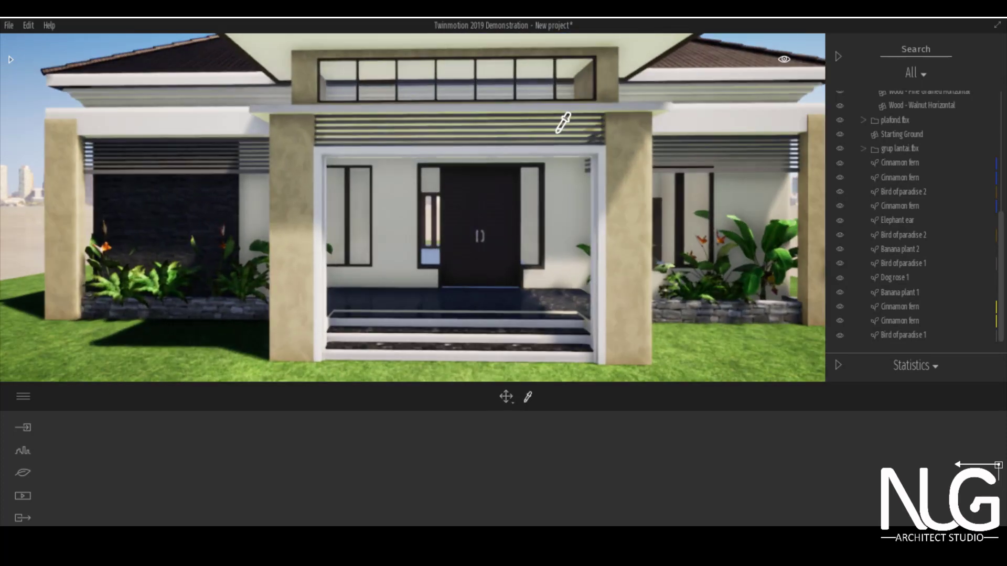
left_click(560, 125)
scroll(769, 149, "up", 4)
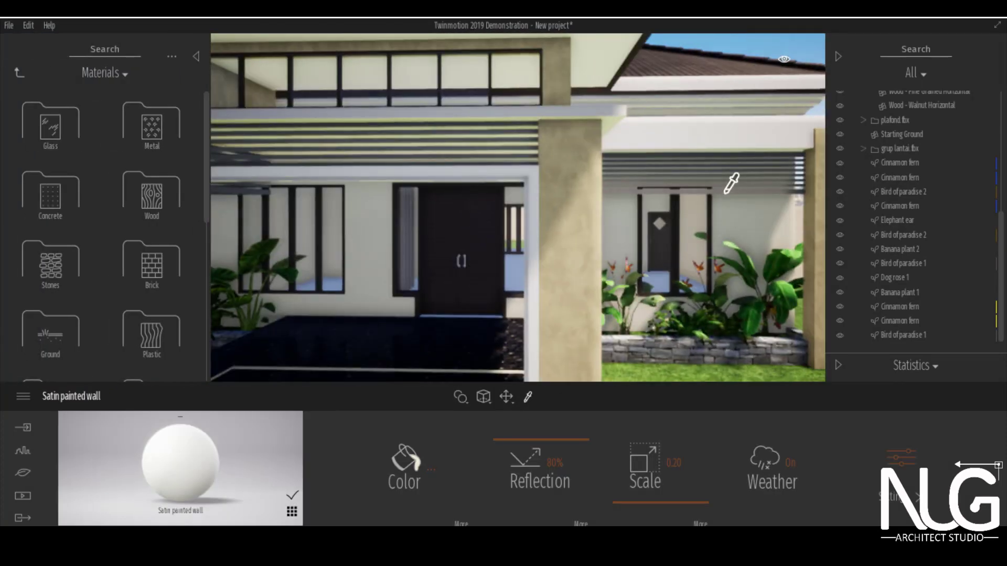
scroll(618, 103, "up", 4)
middle_click_drag(612, 112, 591, 128)
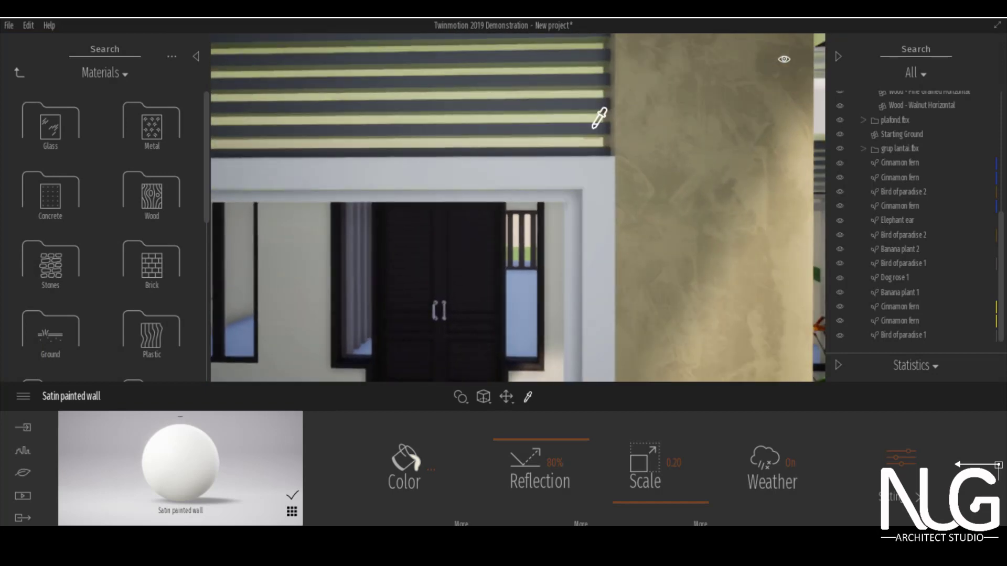
scroll(591, 128, "up", 3)
scroll(591, 127, "down", 8)
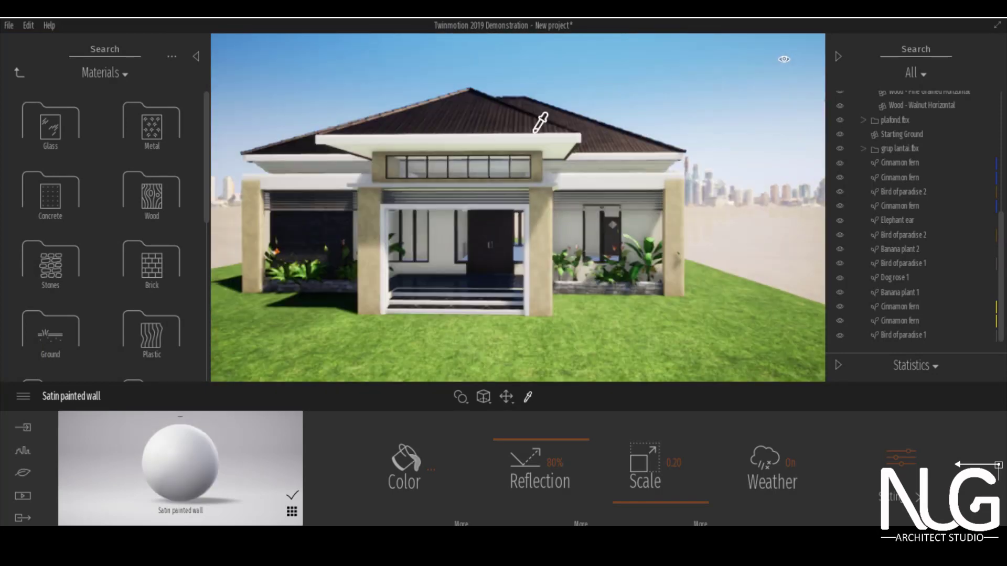
left_click(416, 460)
left_click(362, 256)
left_click(594, 434)
scroll(485, 213, "up", 3)
scroll(524, 218, "up", 3)
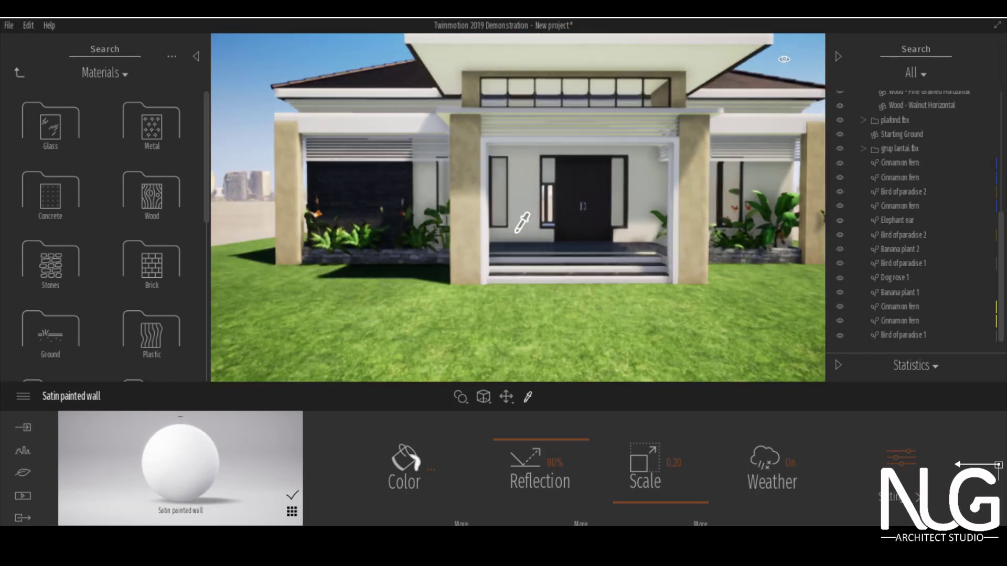
Place four potted Papyrus plants at the bases of the facade columns and a Ficus Microcarpa on the porch beside the front door
left_click(19, 73)
left_click(58, 198)
left_click(52, 121)
left_click(46, 206)
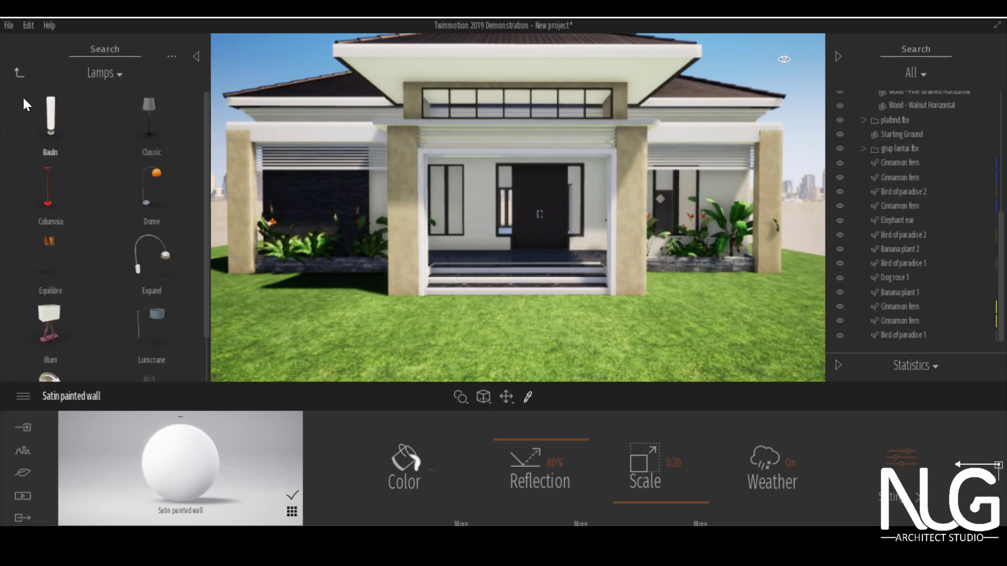
left_click(19, 73)
left_click(157, 195)
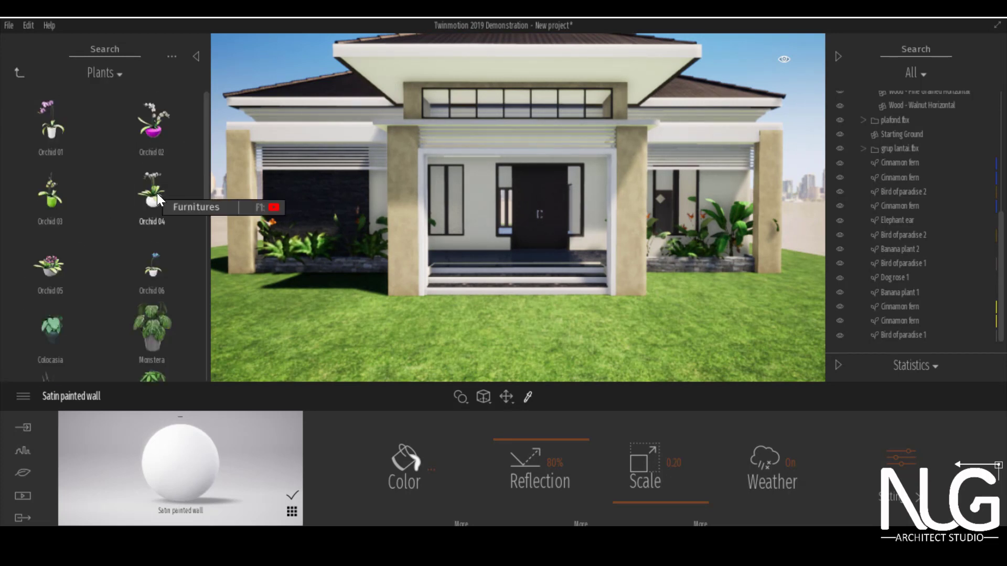
scroll(134, 236, "down", 6)
scroll(134, 235, "down", 1)
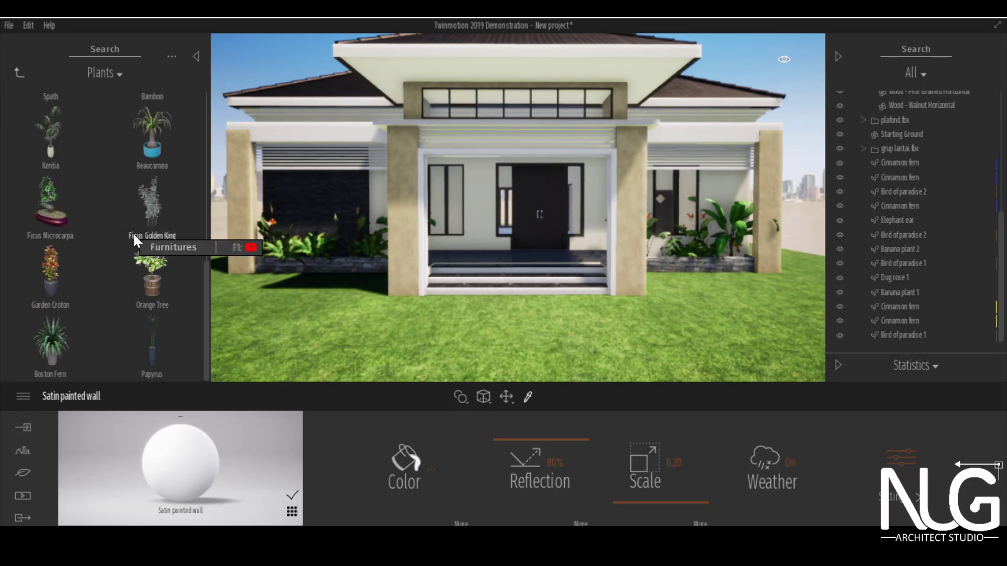
left_click_drag(162, 360, 634, 301)
left_click_drag(218, 340, 400, 302)
left_click_drag(152, 346, 236, 282)
left_click_drag(124, 339, 770, 275)
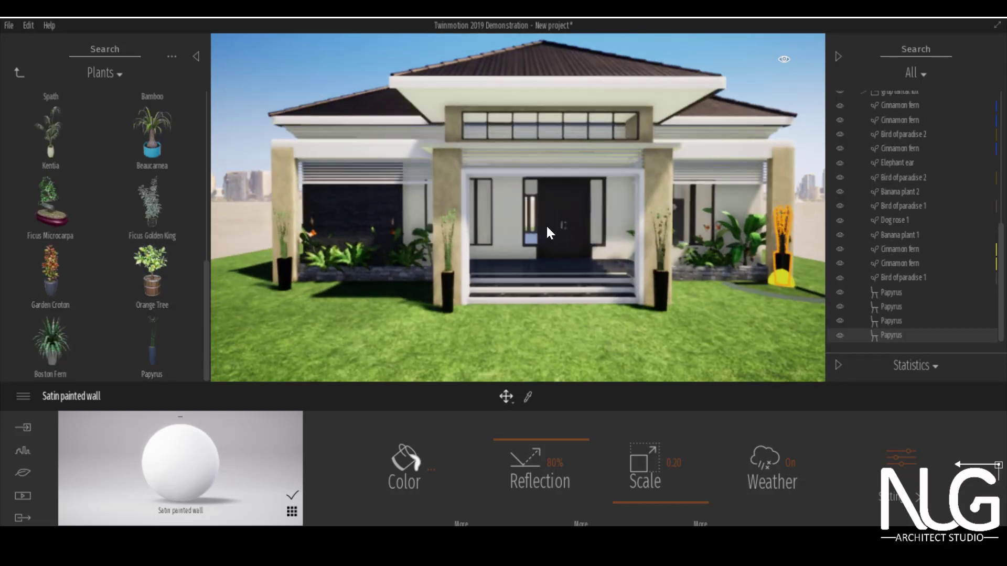
scroll(547, 232, "up", 5)
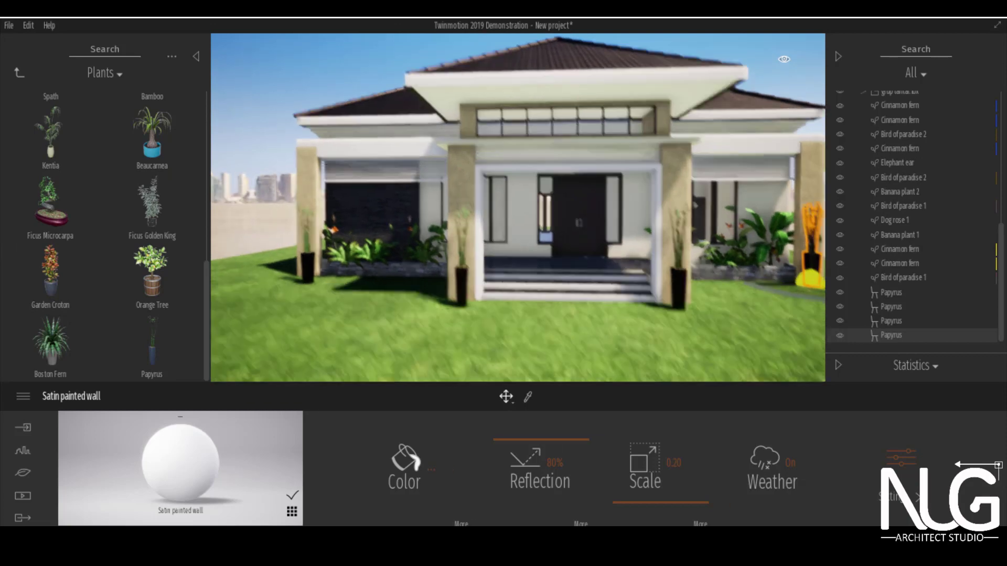
left_click_drag(79, 236, 636, 252)
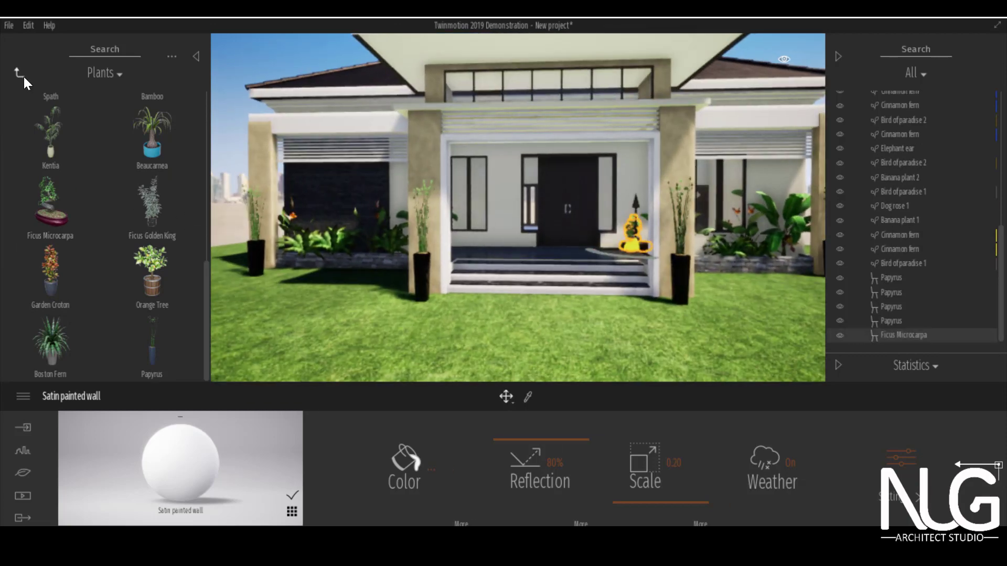
Place an Eames Table 11 set on the porch, on the opposite side of the front door from the Ficus Microcarpa
left_click(23, 75)
left_click(51, 263)
scroll(69, 179, "down", 3)
left_click(20, 73)
left_click(52, 331)
scroll(80, 196, "down", 5)
scroll(50, 272, "down", 1)
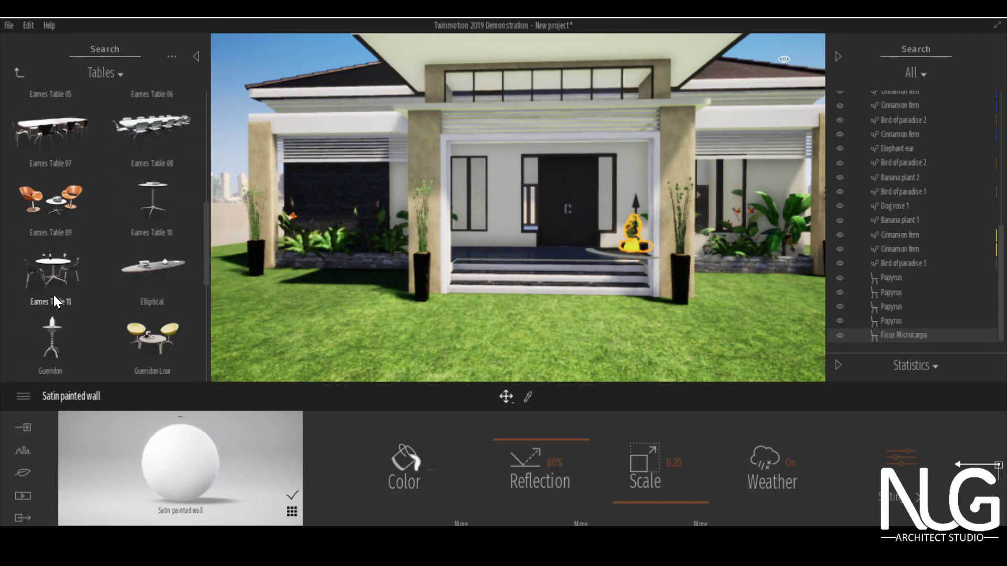
left_click_drag(55, 287, 494, 257)
scroll(537, 248, "down", 3)
middle_click_drag(537, 249, 545, 269)
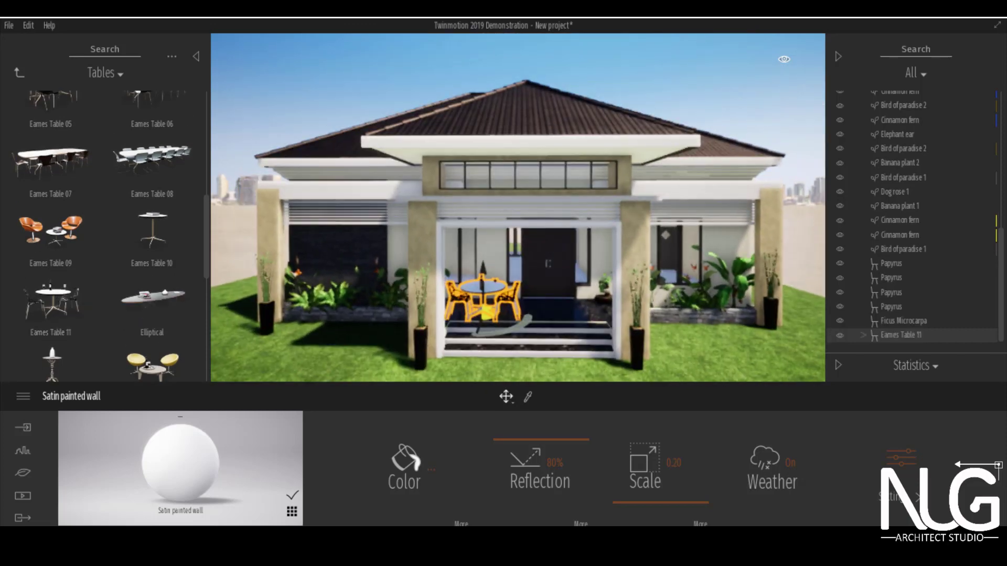
scroll(547, 247, "up", 1)
key("Escape")
scroll(544, 245, "up", 2)
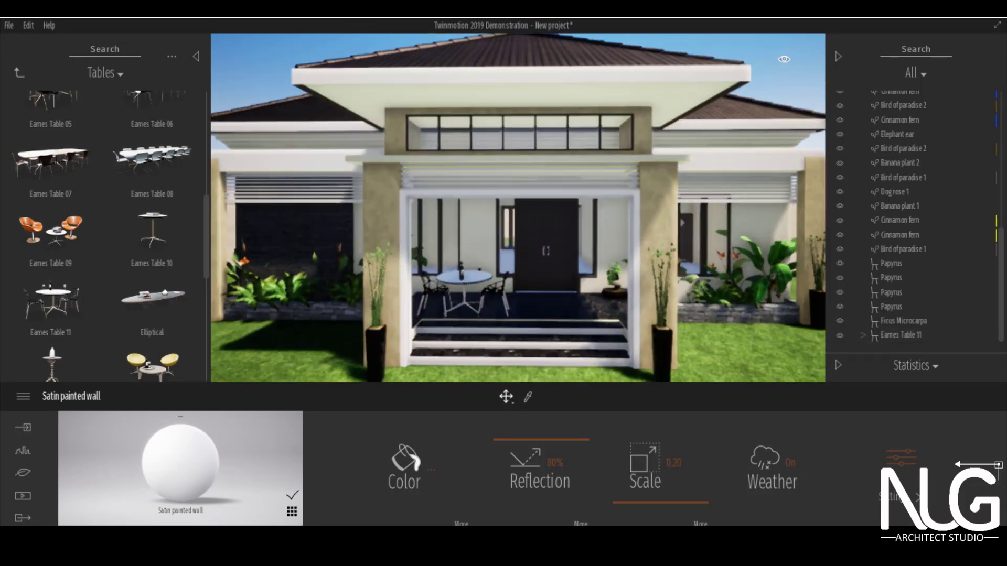
left_click(462, 299)
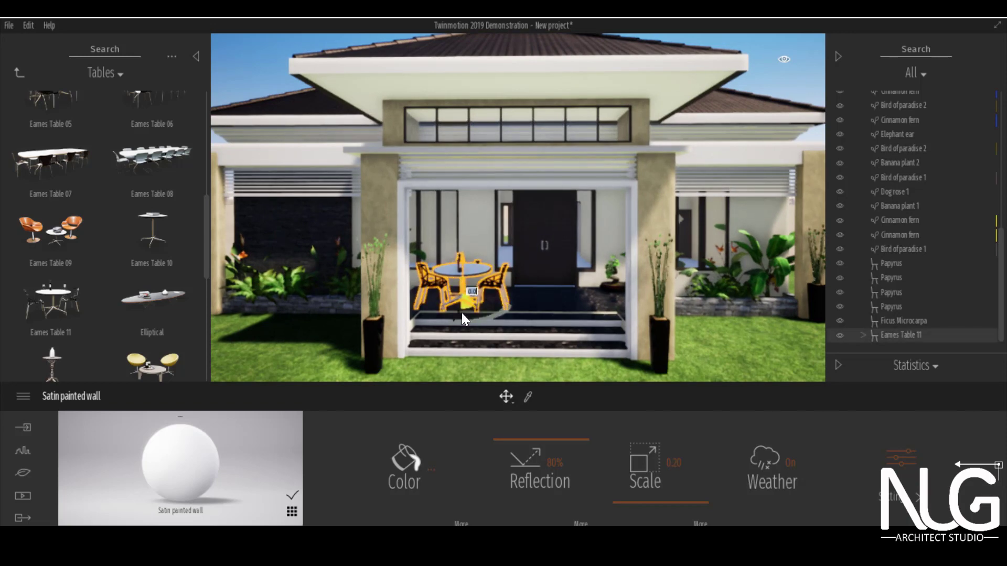
key("Escape")
scroll(527, 254, "down", 3)
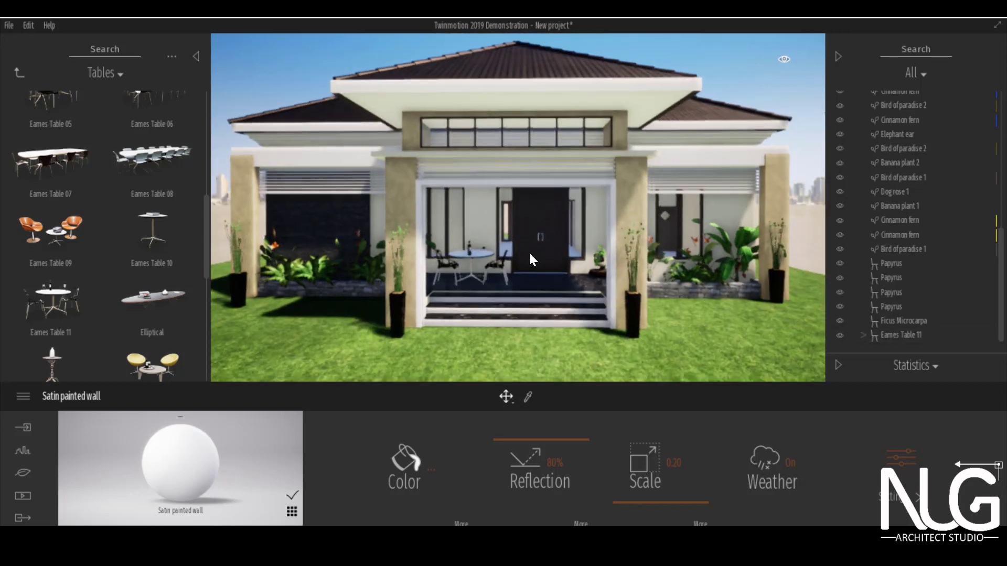
Browse the living room furniture library, including its tables and plants, for further items for the porch
scroll(69, 241, "down", 4)
scroll(69, 241, "down", 2)
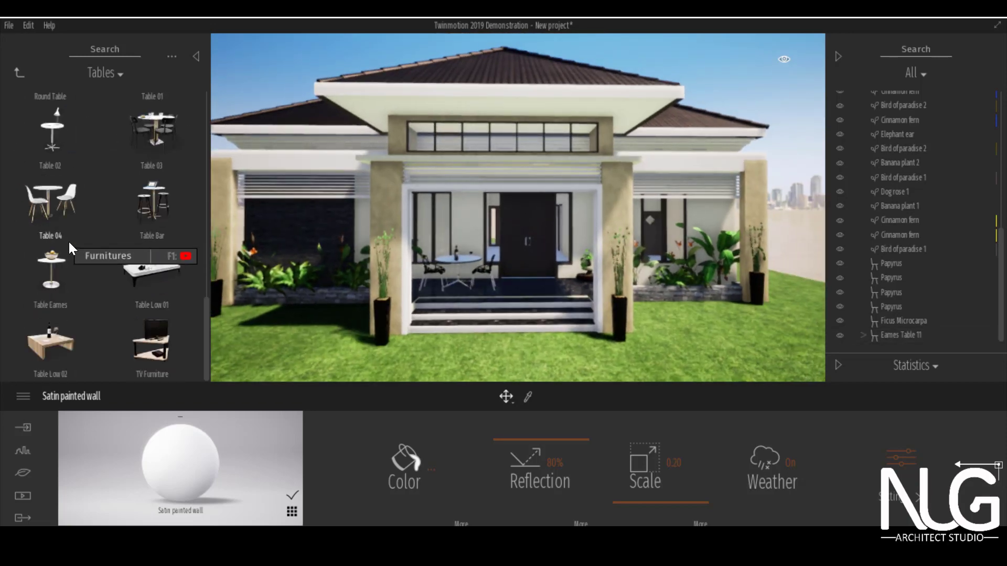
left_click(18, 73)
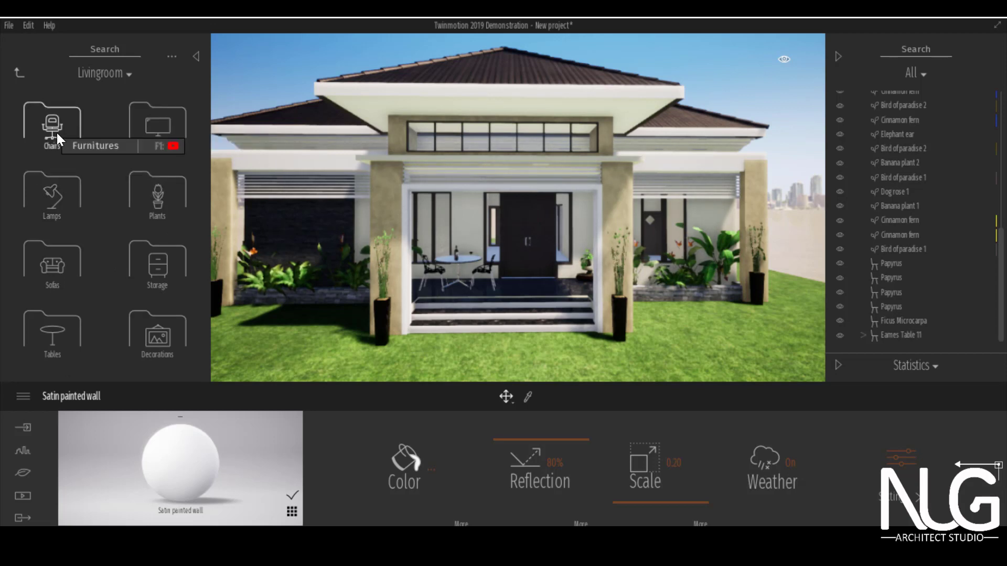
left_click(19, 73)
left_click(157, 195)
scroll(143, 186, "down", 8)
scroll(141, 187, "up", 3)
scroll(129, 187, "up", 4)
left_click(19, 73)
left_click(51, 117)
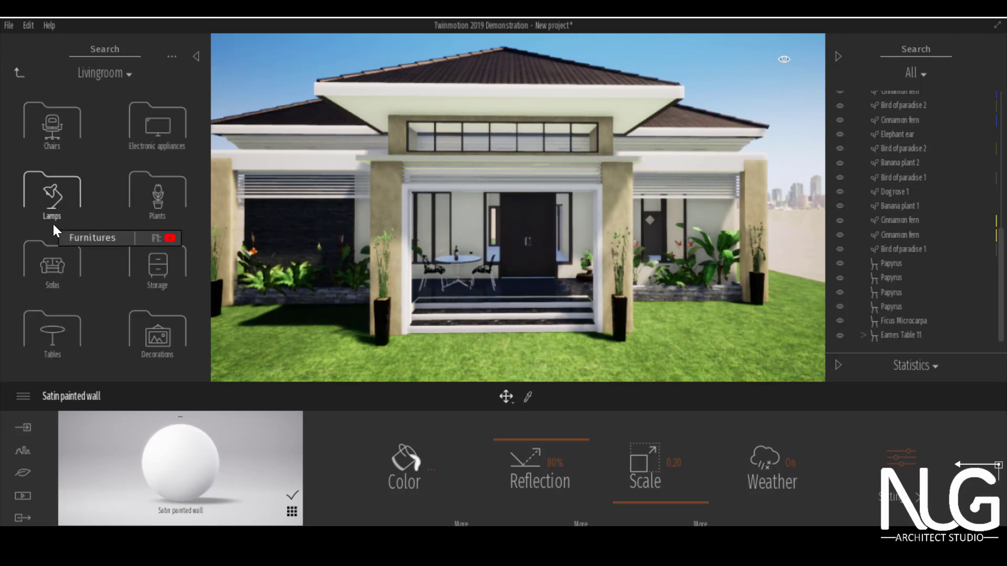
left_click(160, 212)
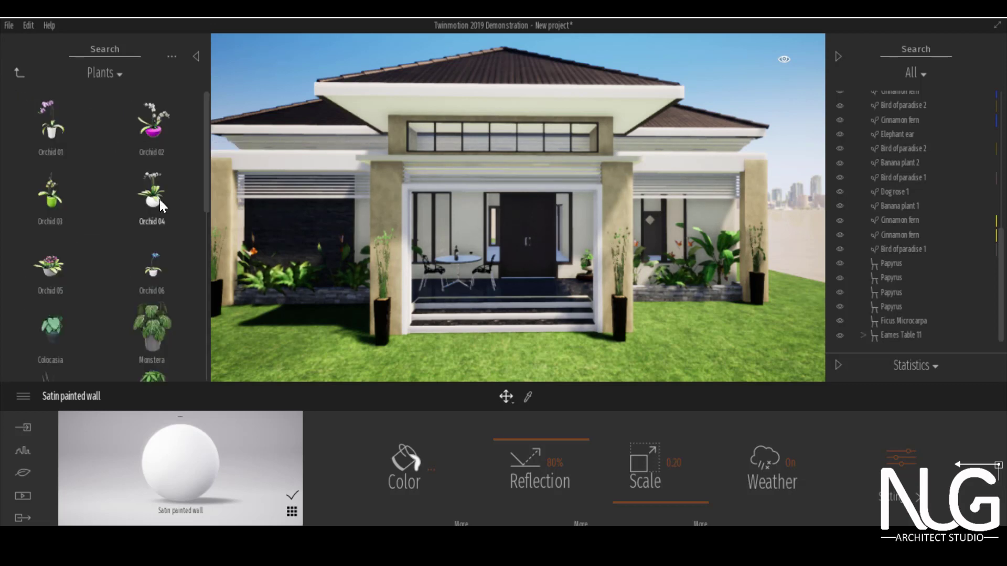
scroll(145, 212, "down", 3)
scroll(108, 267, "down", 5)
left_click(20, 75)
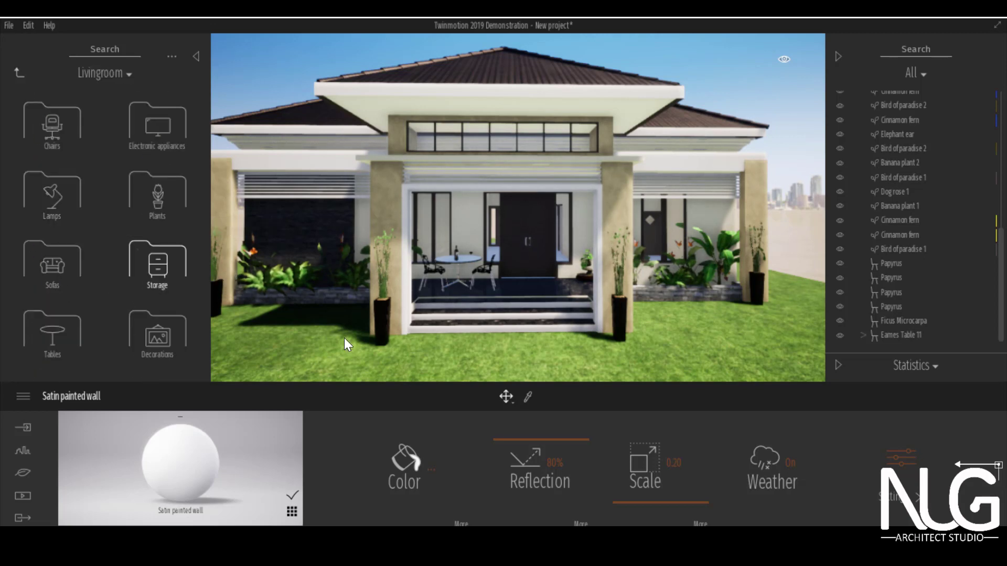
Try a light colour and marbled finish on the ceramic pots of the Papyrus plants
left_click(528, 397)
left_click(625, 305)
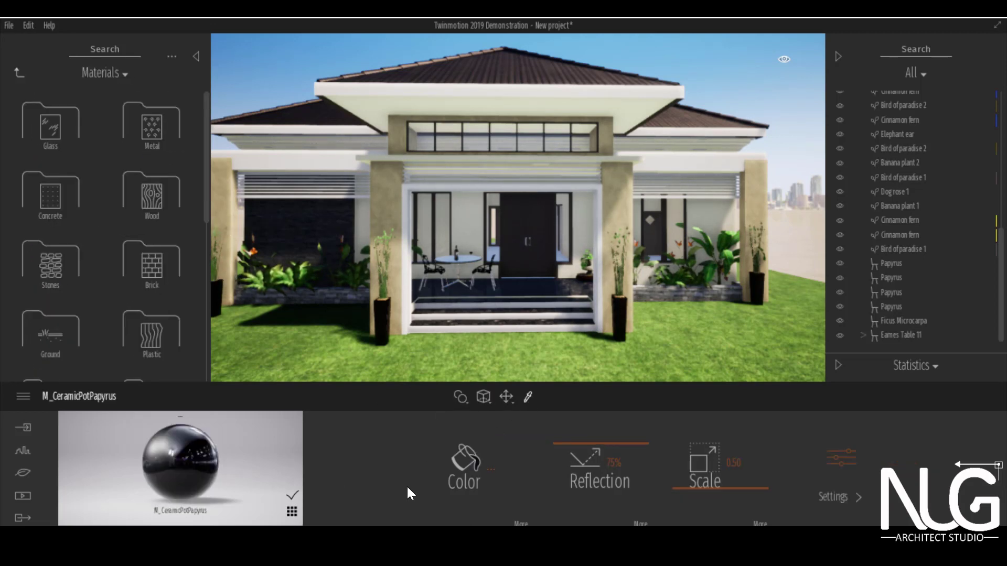
left_click(465, 461)
left_click(364, 258)
left_click(482, 163)
left_click(596, 423)
scroll(461, 294, "up", 3)
scroll(577, 280, "down", 4)
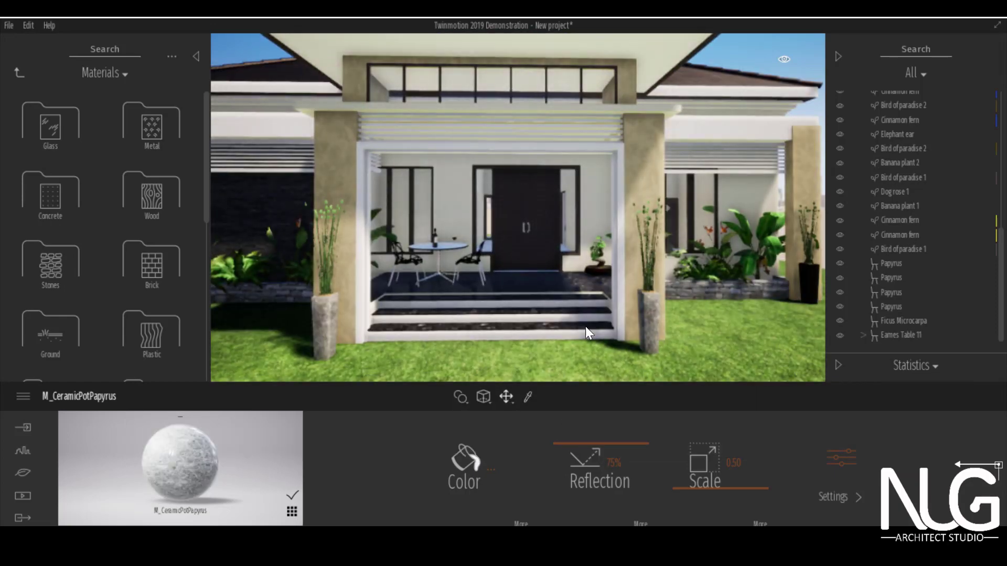
Undo the finish changes on the Papyrus pots and the ground
scroll(355, 346, "down", 4)
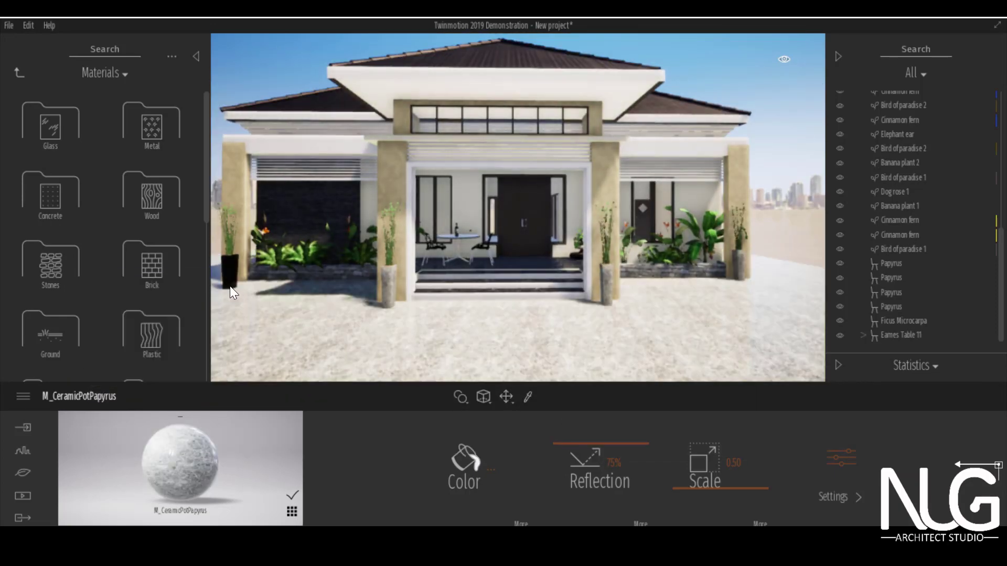
scroll(576, 299, "up", 3)
key("ctrl+z")
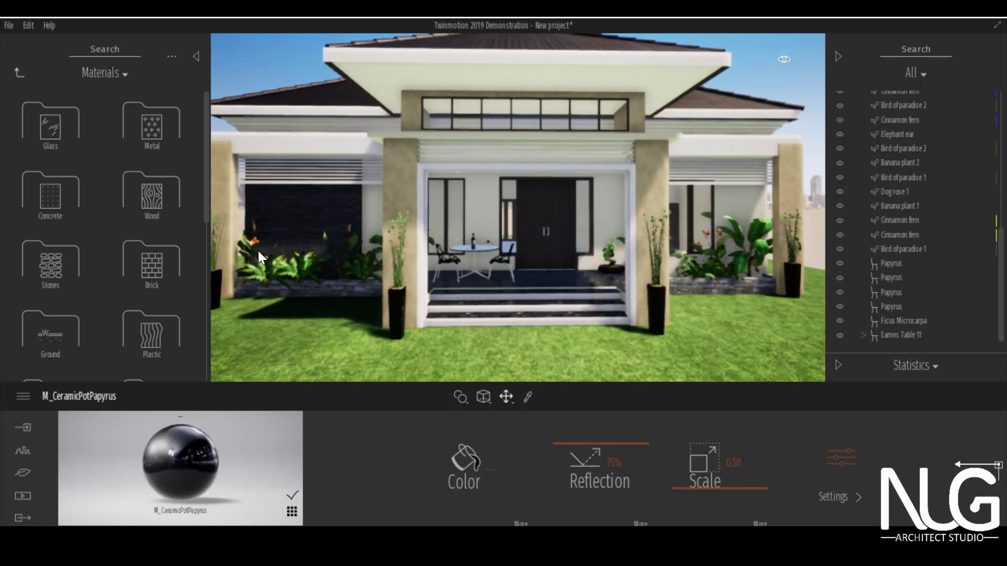
Place two DeadLeaves 2 patches on the lawn, one in front of each planter
left_click(18, 73)
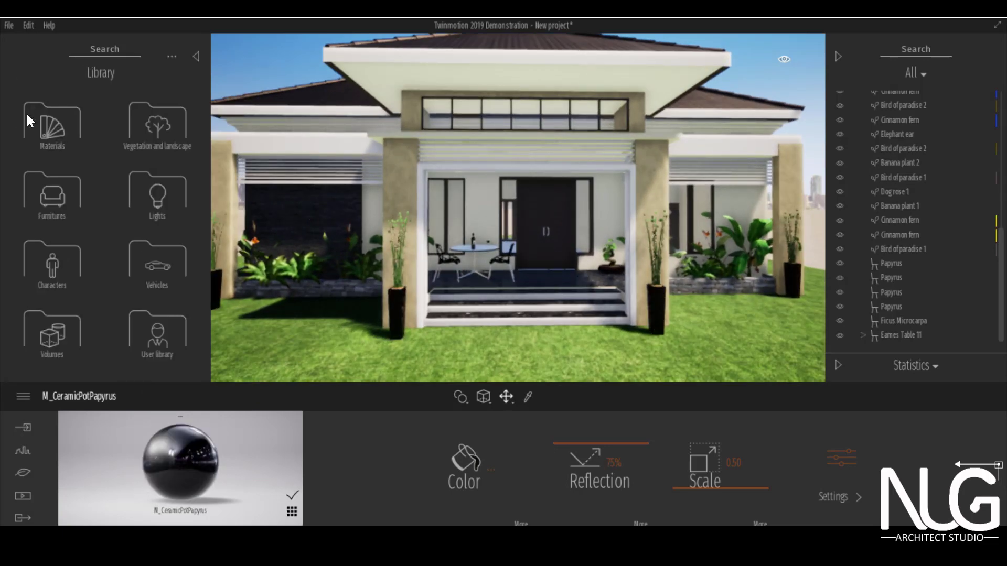
left_click(160, 201)
left_click(19, 73)
left_click(137, 125)
left_click(144, 127)
scroll(160, 265, "down", 1)
left_click_drag(53, 241, 714, 307)
left_click(318, 310)
Try a Falling Ivy 2 above the planter holding the Banana plant 1, and remove it
scroll(595, 216, "down", 3)
scroll(100, 311, "down", 3)
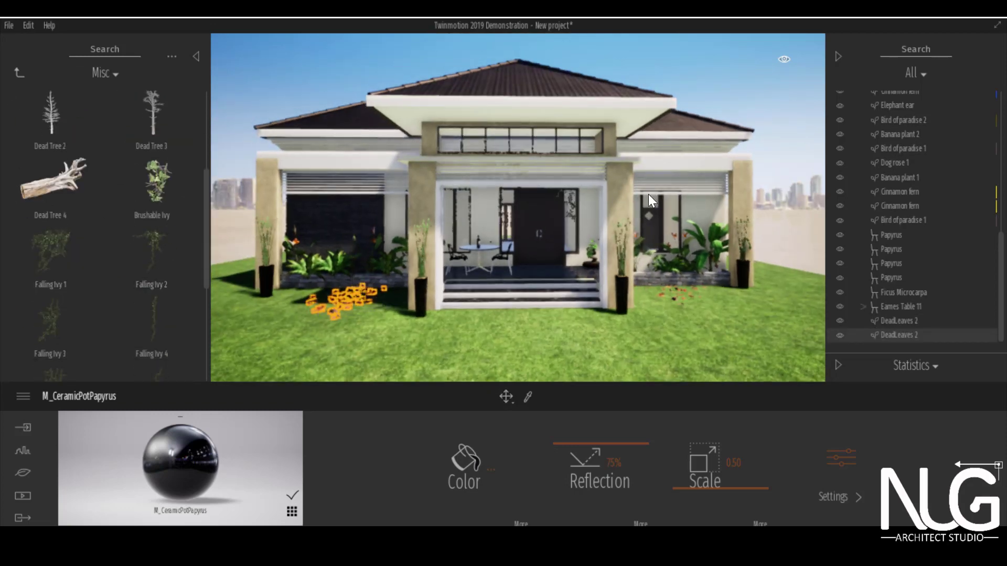
left_click_drag(726, 197, 718, 260)
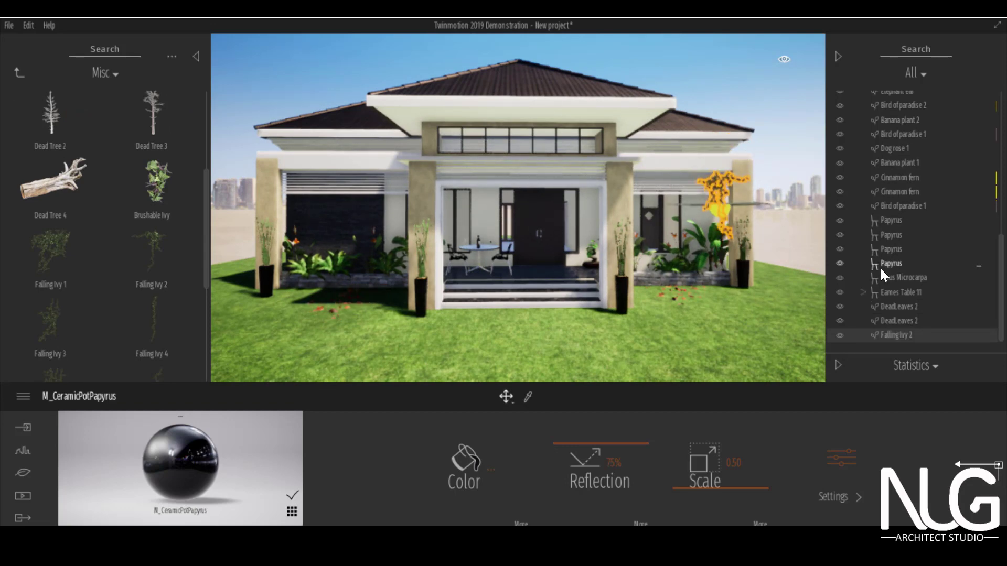
key("Escape")
scroll(725, 223, "up", 2)
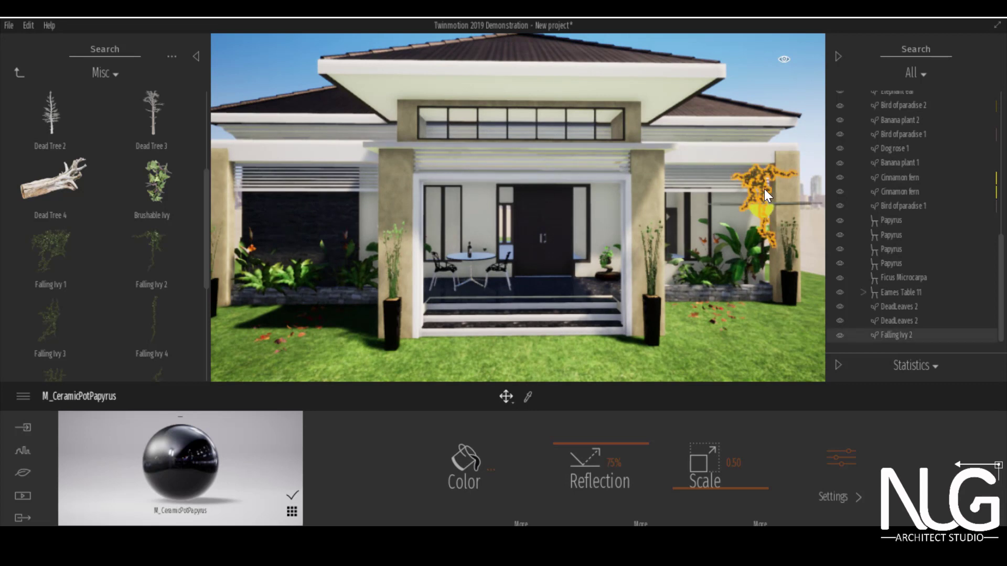
scroll(90, 231, "down", 2)
Browse the bushes and trees in the vegetation library for further plants for the yard
left_click(19, 73)
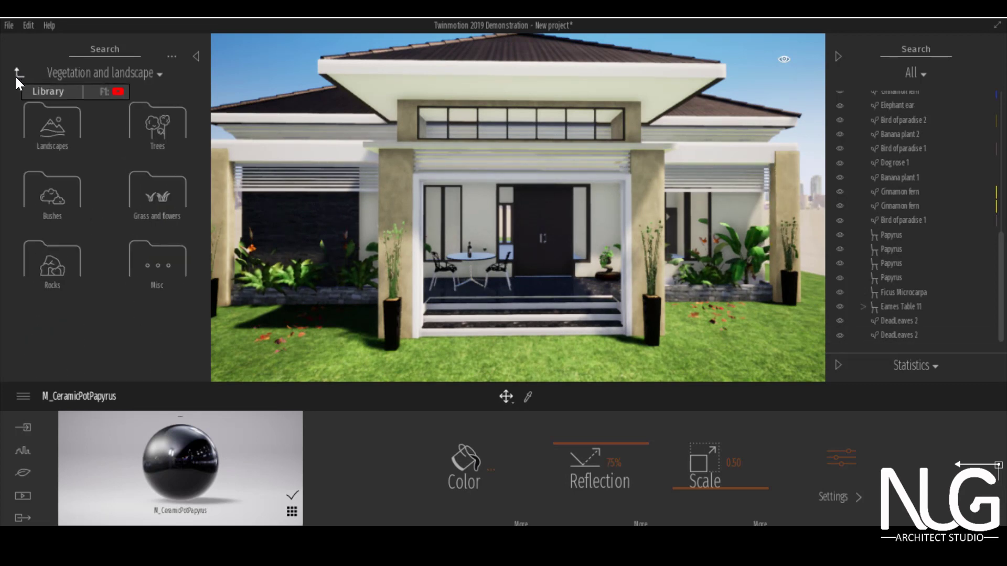
left_click(49, 203)
left_click(19, 73)
left_click(167, 152)
scroll(131, 215, "down", 3)
scroll(144, 206, "down", 5)
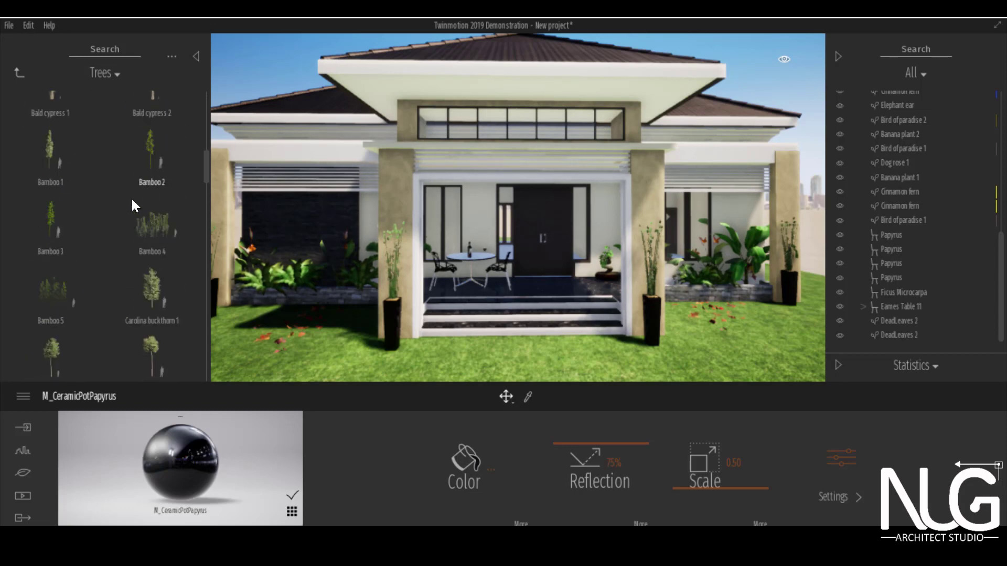
scroll(143, 253, "down", 5)
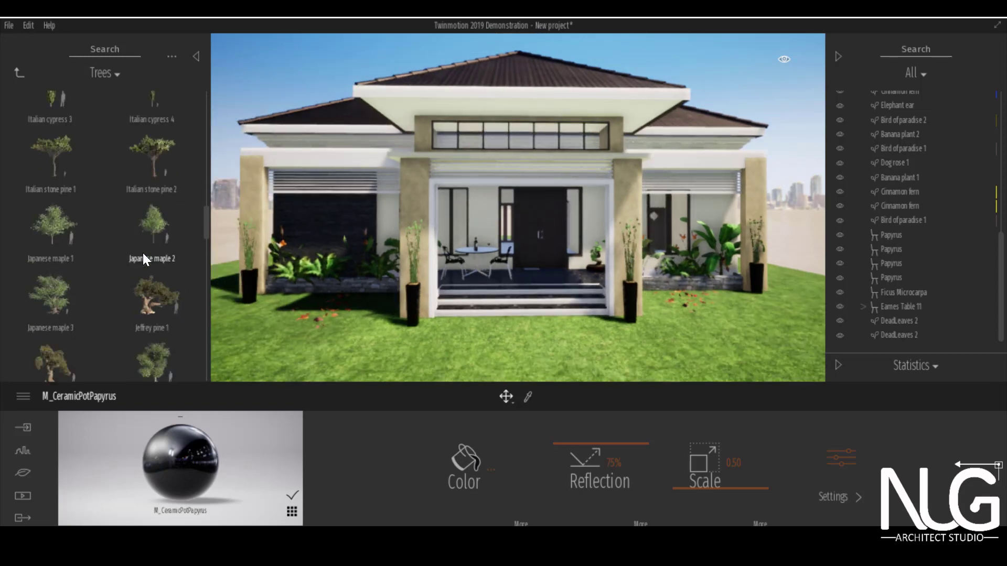
left_click(18, 68)
left_click(15, 72)
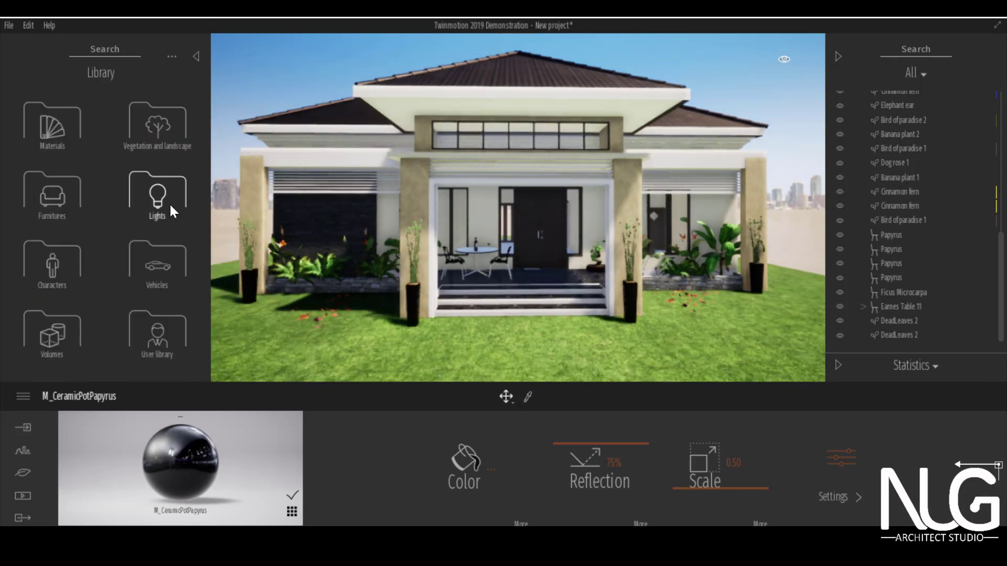
Try a construction set from the city furniture on the lawn, and remove it
left_click(61, 201)
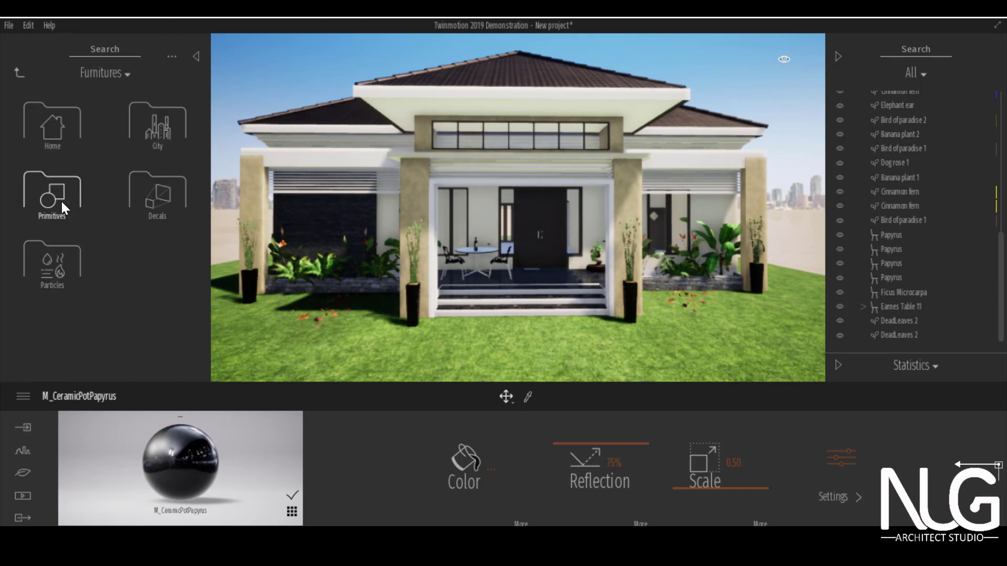
left_click(151, 139)
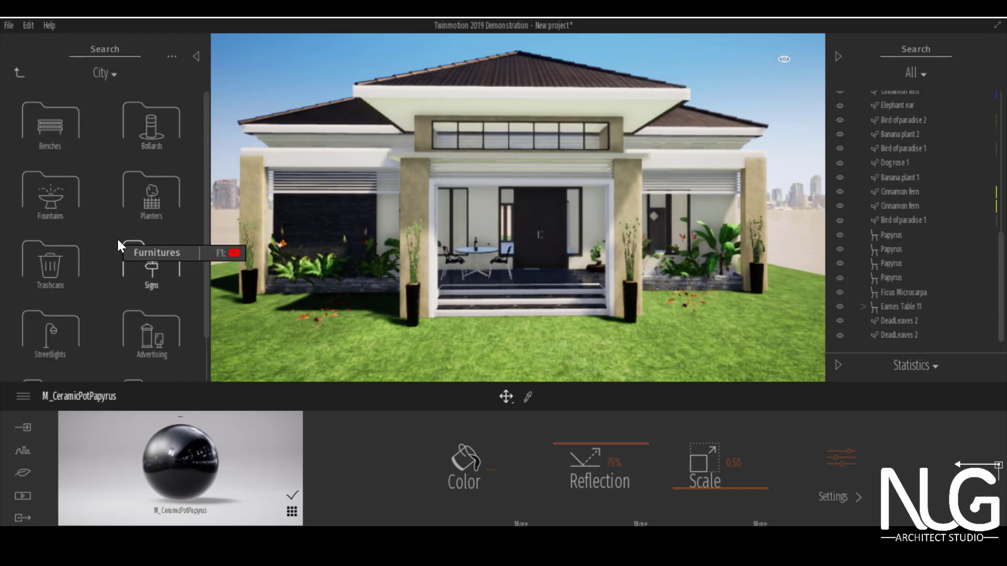
scroll(114, 236, "down", 3)
left_click(178, 339)
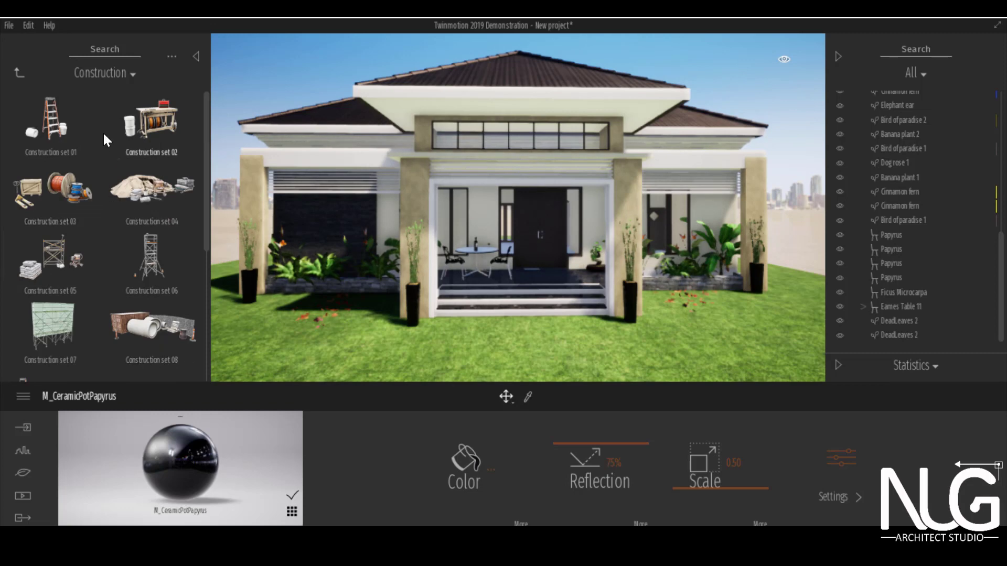
scroll(139, 266, "down", 4)
scroll(135, 263, "up", 3)
left_click_drag(773, 347, 785, 359)
scroll(477, 258, "down", 3)
left_click_drag(602, 316, 801, 307)
scroll(641, 291, "up", 2)
key("Delete")
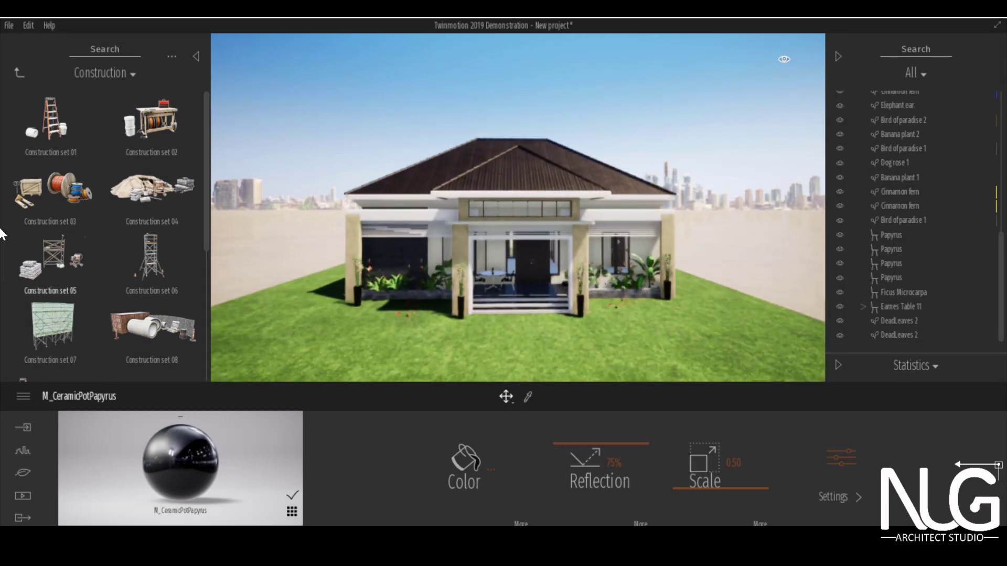
Place a Woodpicket tree planter beside the right side of the house and copy it into a row of three
left_click(18, 75)
left_click(149, 140)
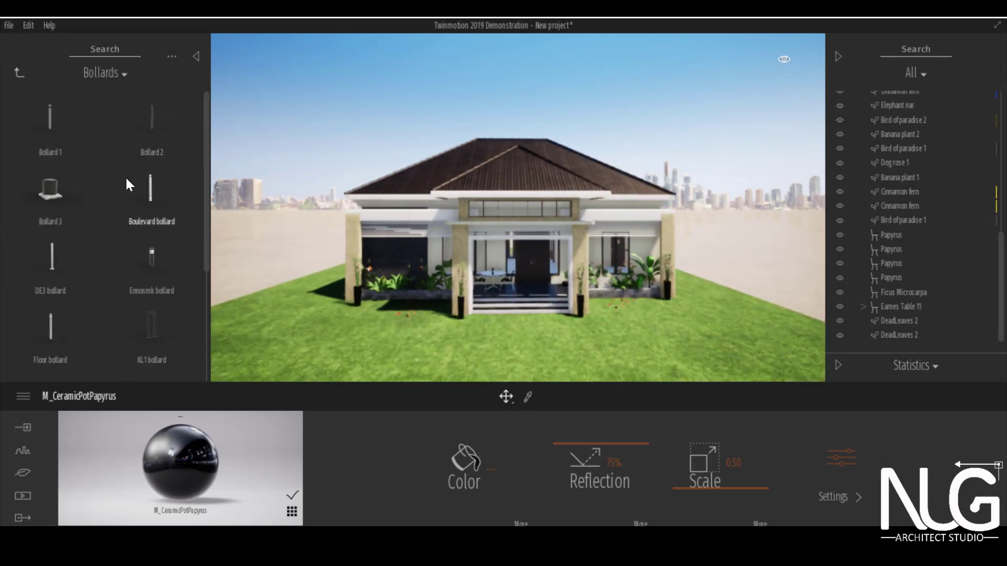
left_click(20, 71)
left_click(153, 207)
scroll(611, 279, "up", 2)
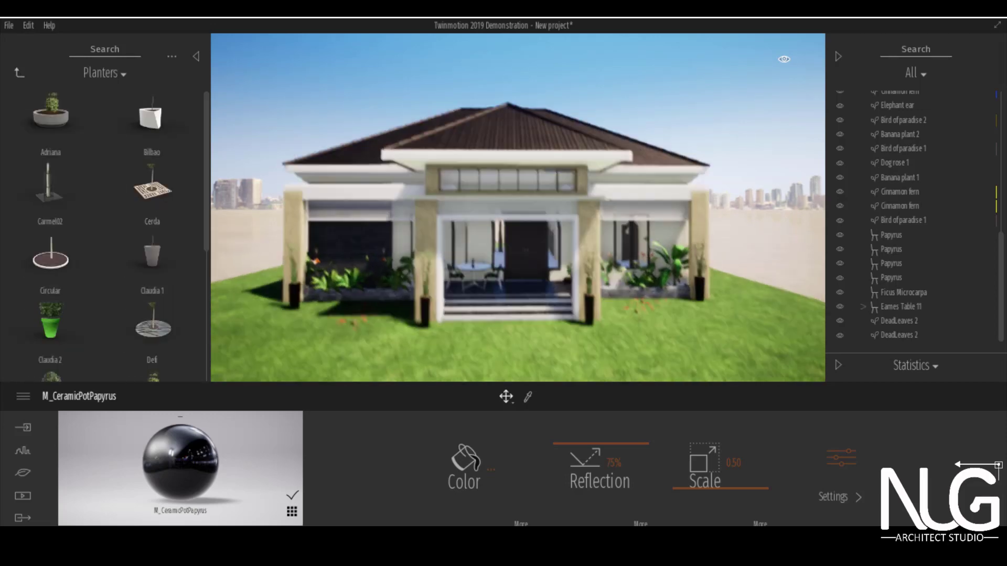
scroll(104, 276, "down", 1)
scroll(103, 274, "down", 5)
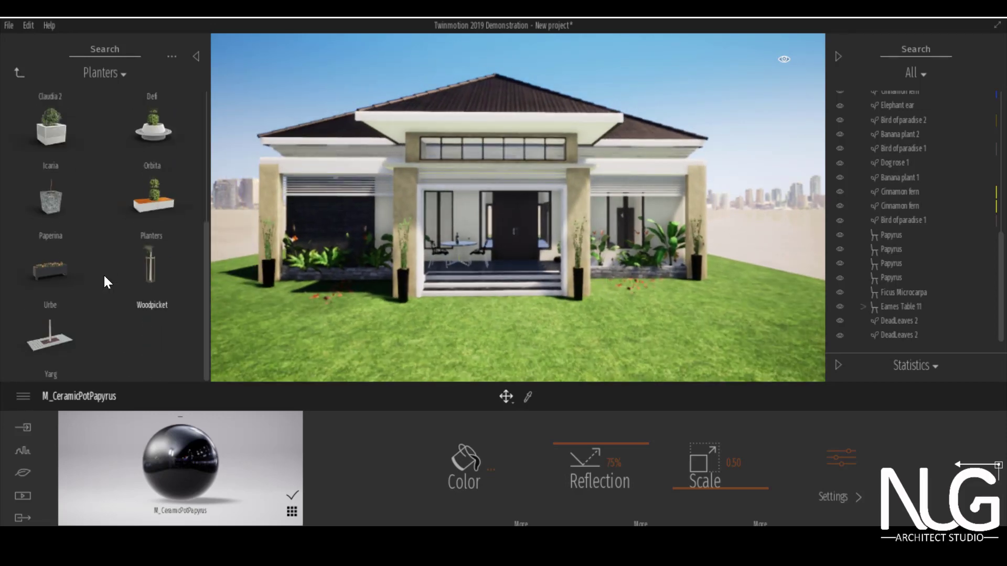
left_click_drag(144, 271, 780, 316)
left_click(461, 373)
left_click(461, 372)
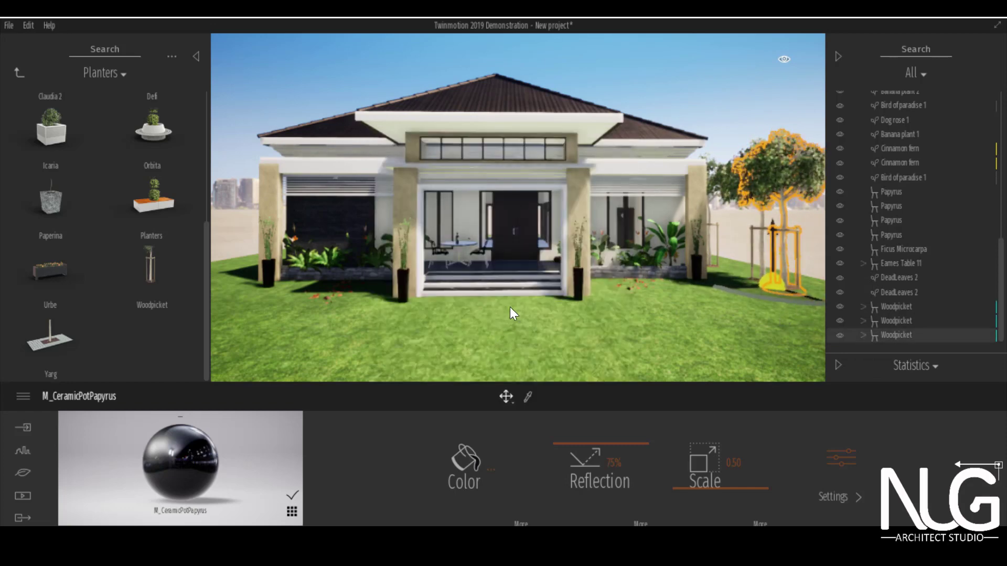
scroll(509, 306, "down", 2)
left_click_drag(757, 281, 781, 299)
scroll(463, 272, "up", 2)
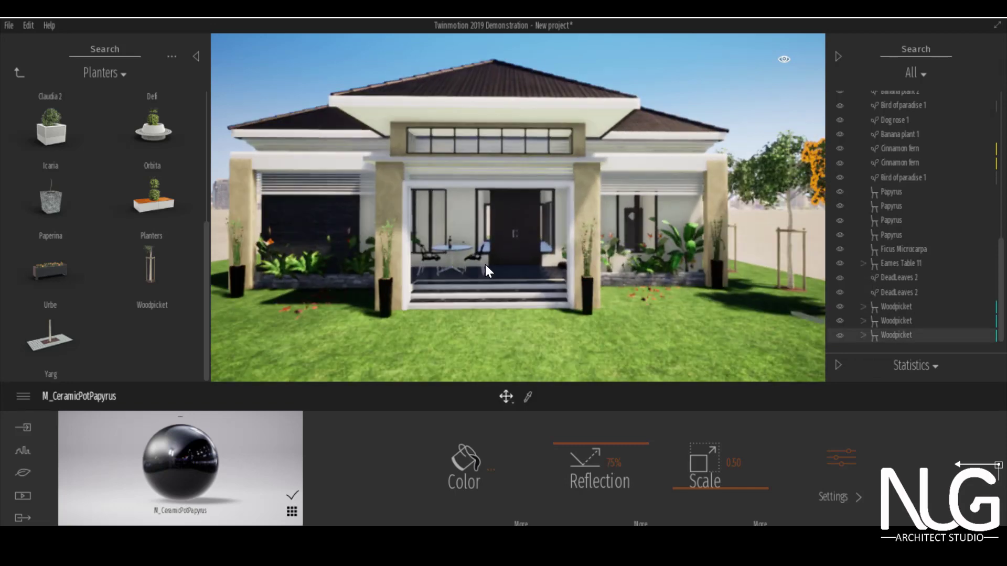
Add a matching row of three Woodpicket tree planters along the left side of the house
key("a")
key("a")
left_click(295, 260)
left_click_drag(294, 260, 196, 312, "shift")
left_click(437, 371)
left_click_drag(226, 282, 198, 311)
scroll(349, 269, "down", 2)
scroll(350, 269, "up", 1)
scroll(350, 273, "down", 1)
right_click_drag(351, 274, 251, 274)
left_click_drag(352, 274, 245, 318)
left_click(462, 370)
scroll(645, 247, "up", 1)
right_click_drag(636, 244, 719, 248)
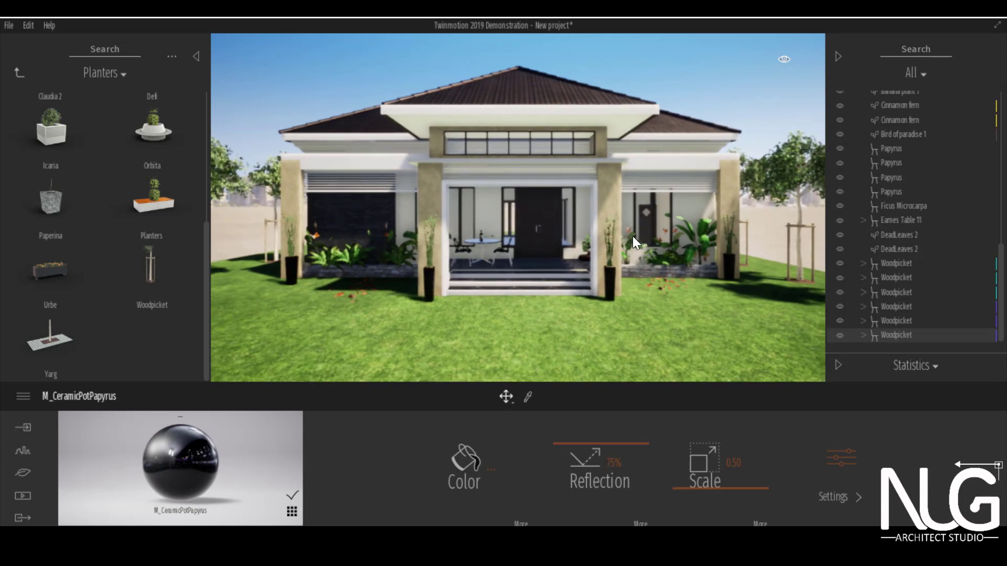
Try an Astray pot in place of the Papyrus plant at the right porch column, and undo both changes
scroll(52, 236, "up", 5)
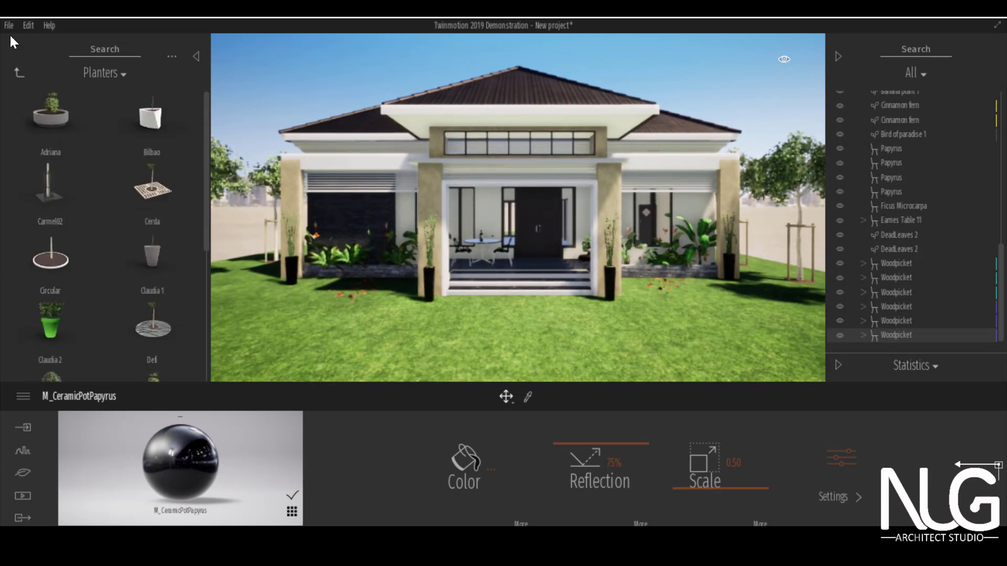
left_click(19, 73)
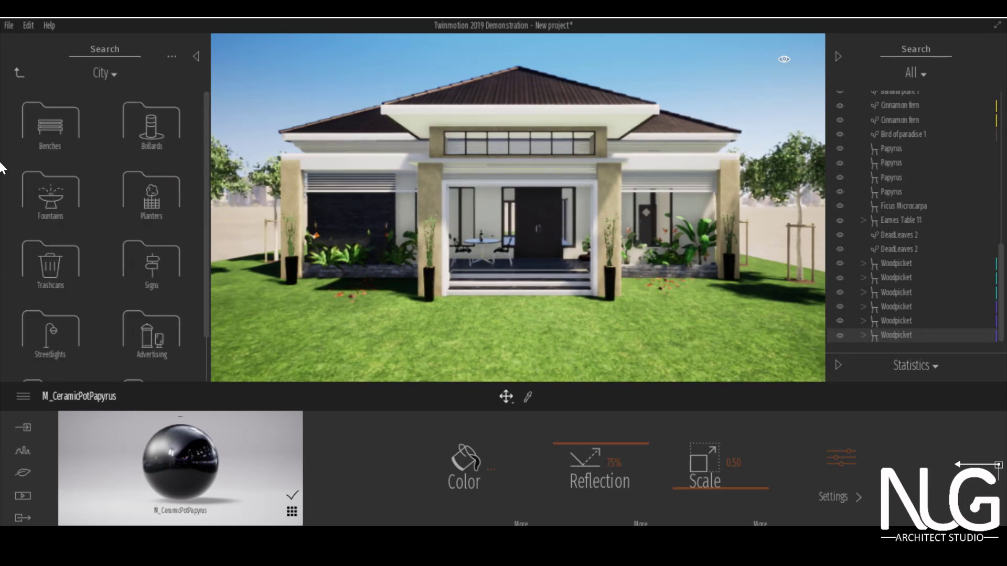
left_click(52, 262)
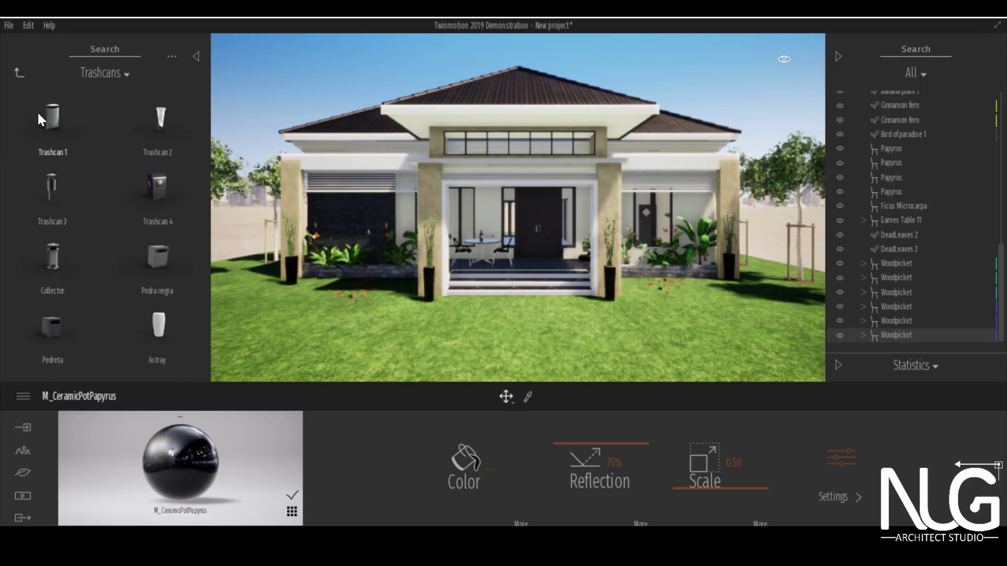
left_click_drag(164, 326, 617, 331)
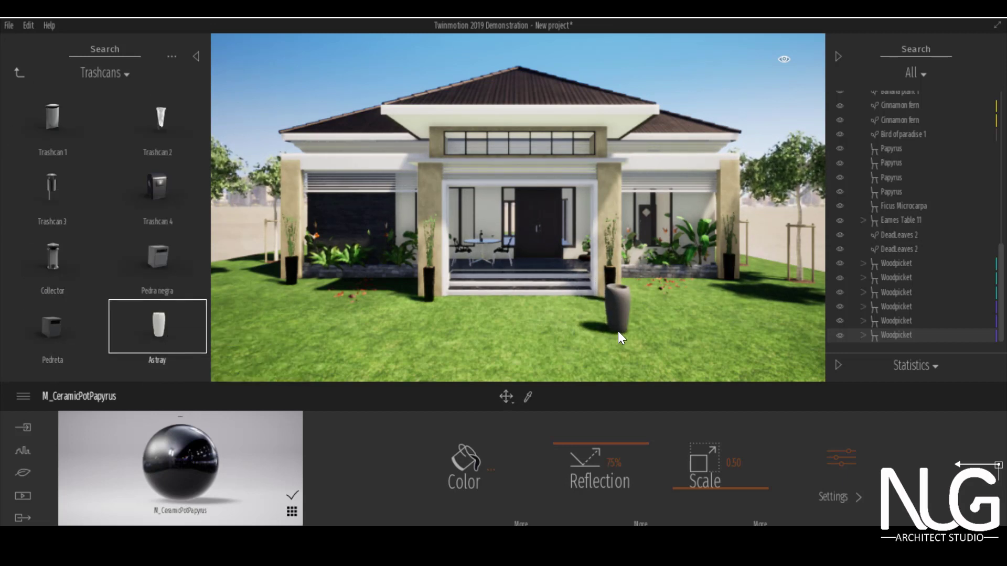
left_click(607, 261)
key("Delete")
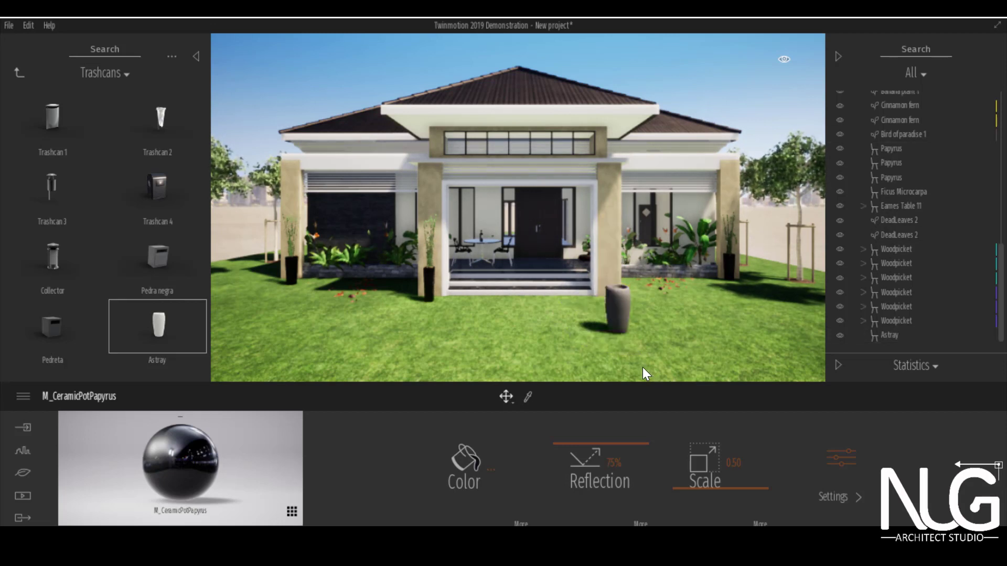
key("ctrl+z")
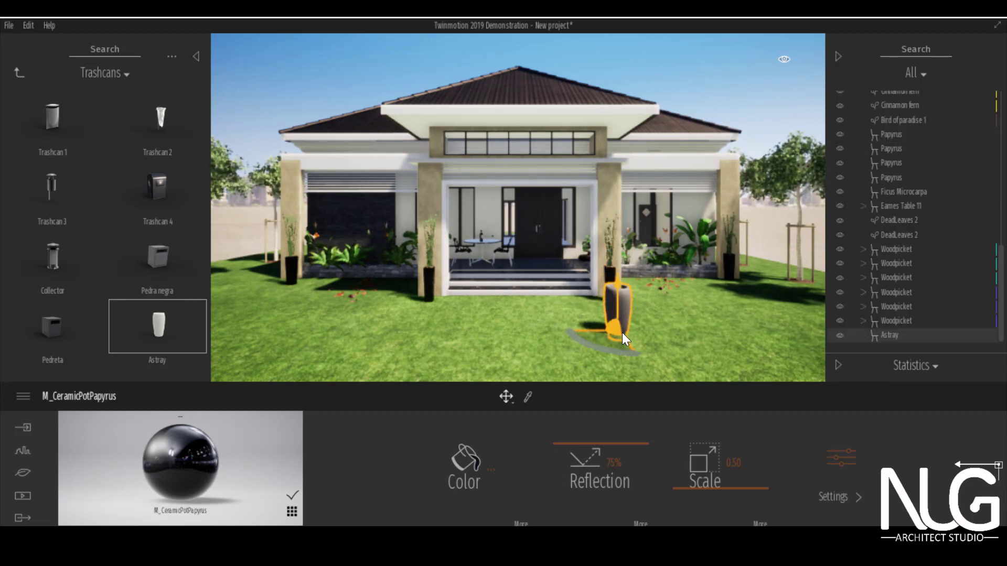
key("ctrl+z")
Browse the flags, planters and bollards in the city furniture library
left_click(17, 73)
scroll(78, 216, "down", 5)
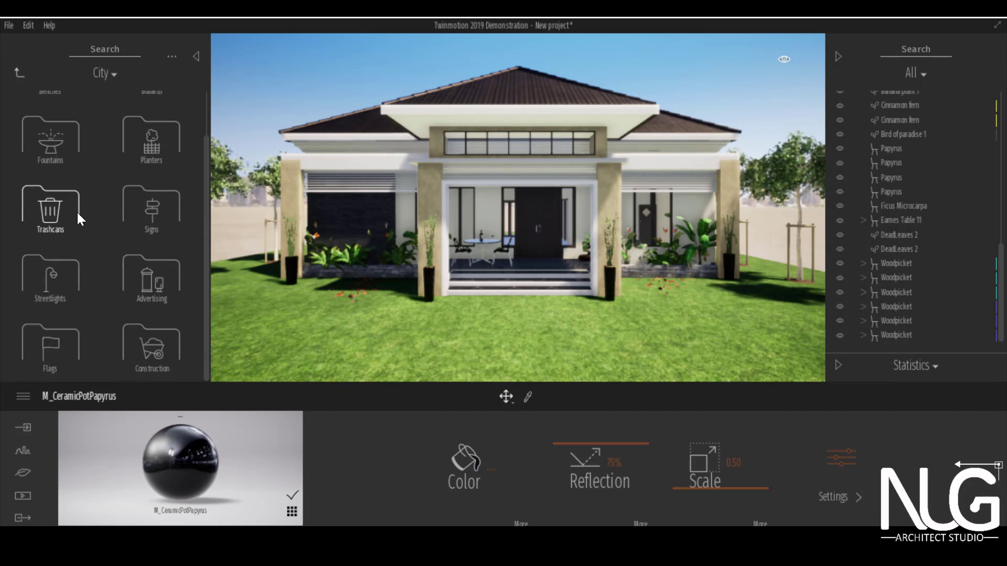
left_click(46, 329)
left_click(14, 76)
left_click(139, 194)
left_click(19, 72)
left_click(136, 130)
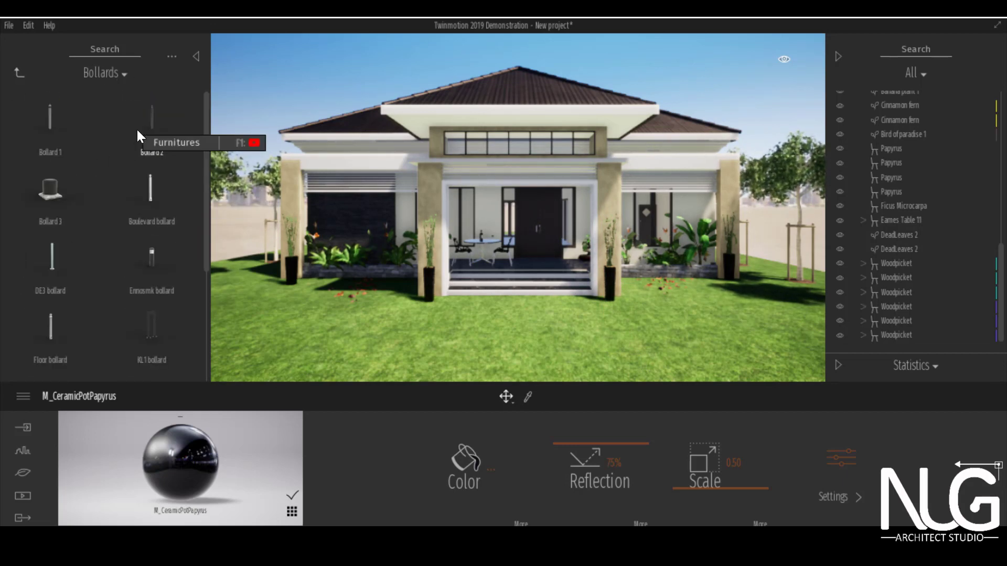
left_click(20, 72)
Place an Ana bench and move it onto the lawn near the trees at the right of the house
left_click(53, 130)
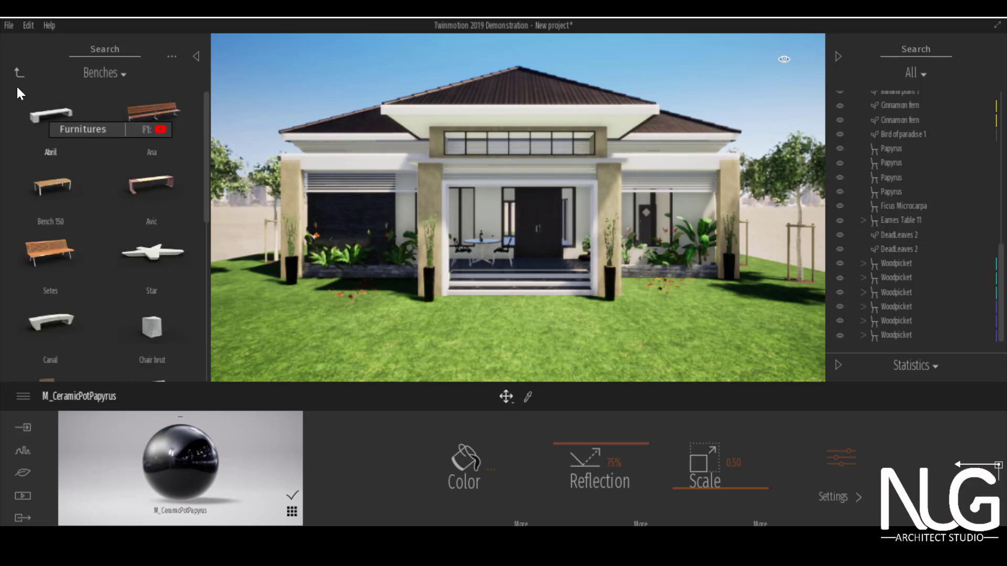
left_click_drag(167, 140, 511, 229)
scroll(511, 229, "down", 1)
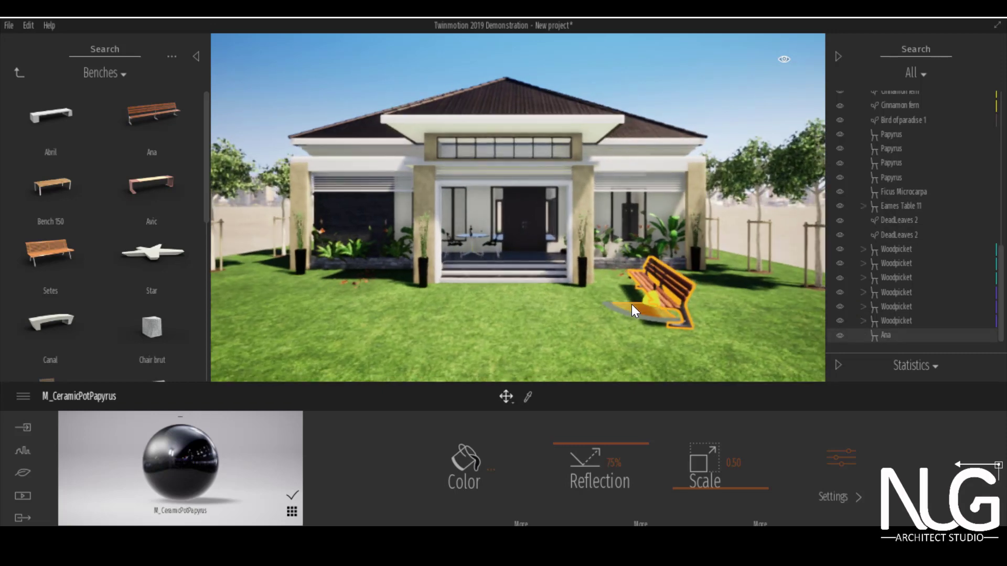
left_click_drag(633, 303, 795, 284)
scroll(671, 274, "up", 1)
scroll(627, 260, "up", 2)
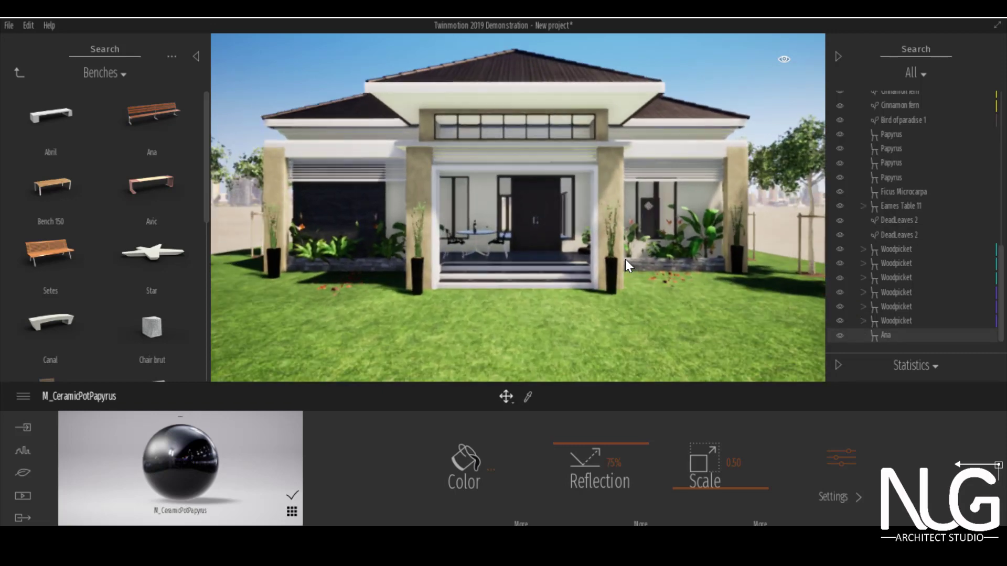
scroll(627, 259, "down", 2)
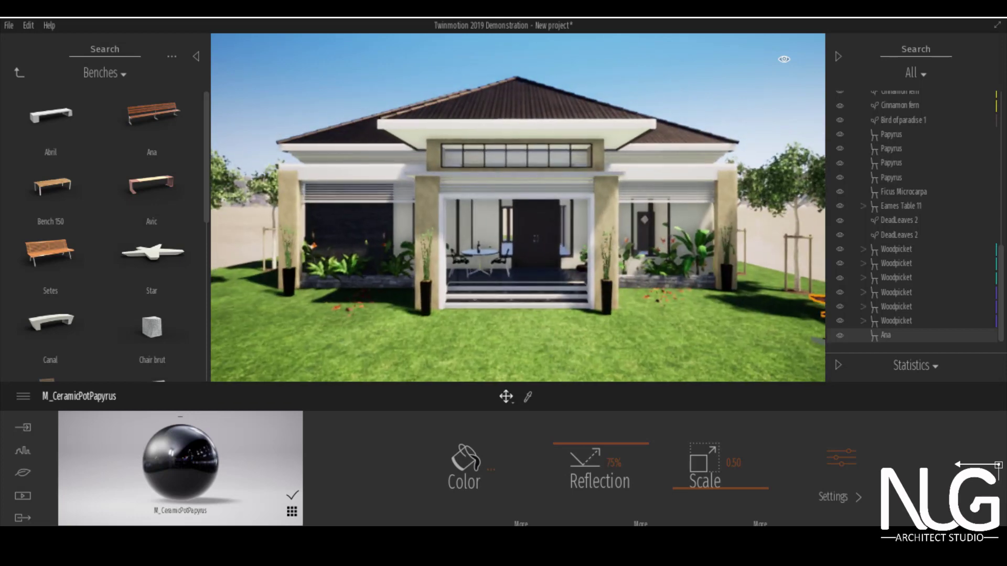
Browse the benches, primitives and particle effects in the furniture library
left_click(19, 72)
left_click(42, 138)
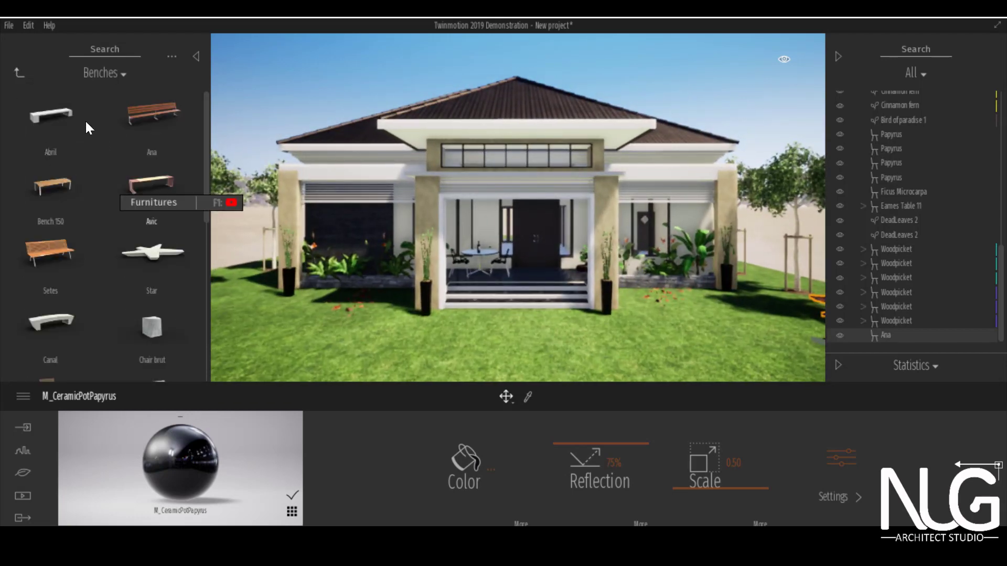
left_click(20, 70)
left_click(20, 71)
scroll(354, 261, "up", 5)
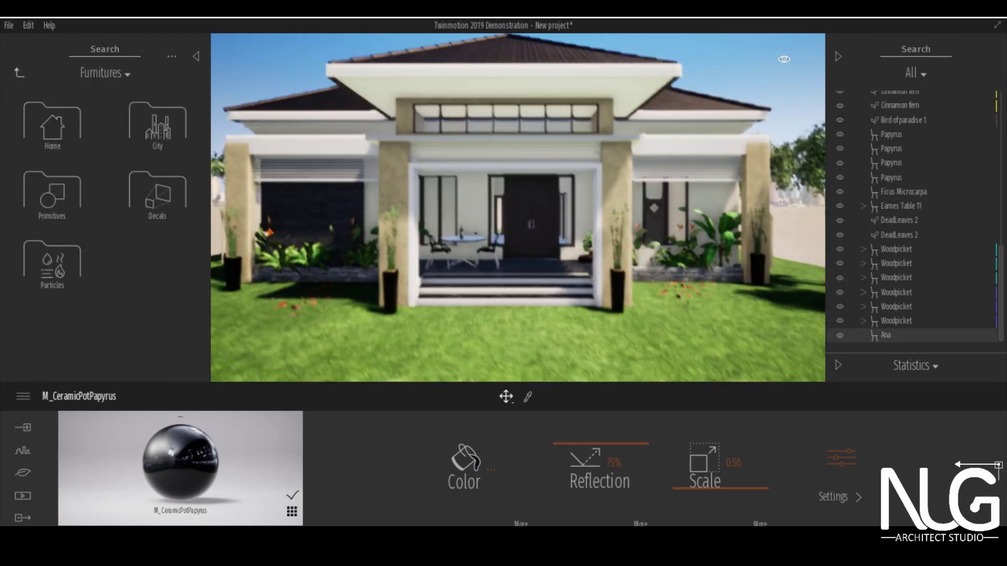
left_click(55, 194)
left_click(20, 72)
left_click(63, 265)
scroll(119, 272, "down", 5)
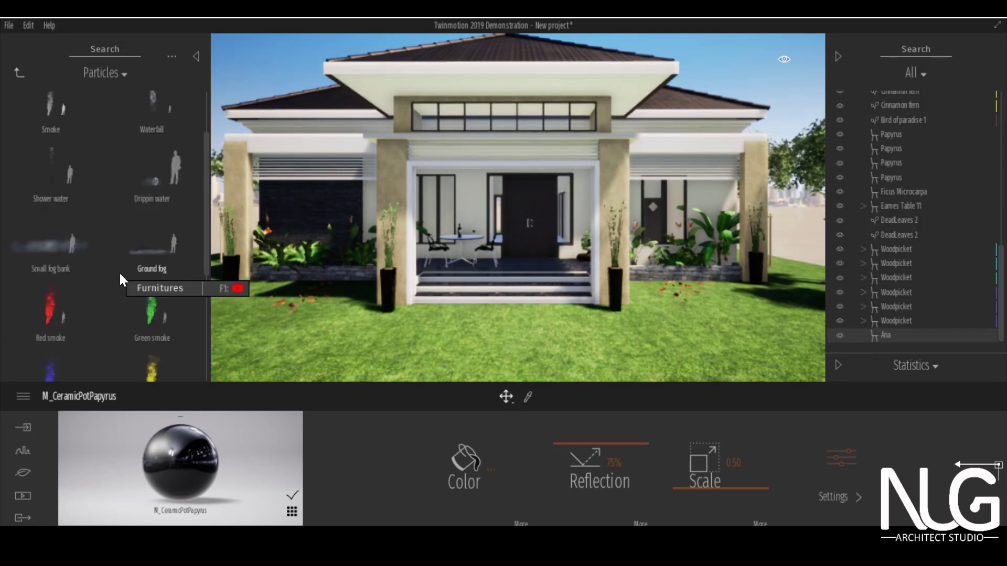
Browse the bedroom furniture and living room lamps in the home library
left_click(19, 74)
left_click(56, 137)
left_click(61, 213)
scroll(146, 199, "down", 5)
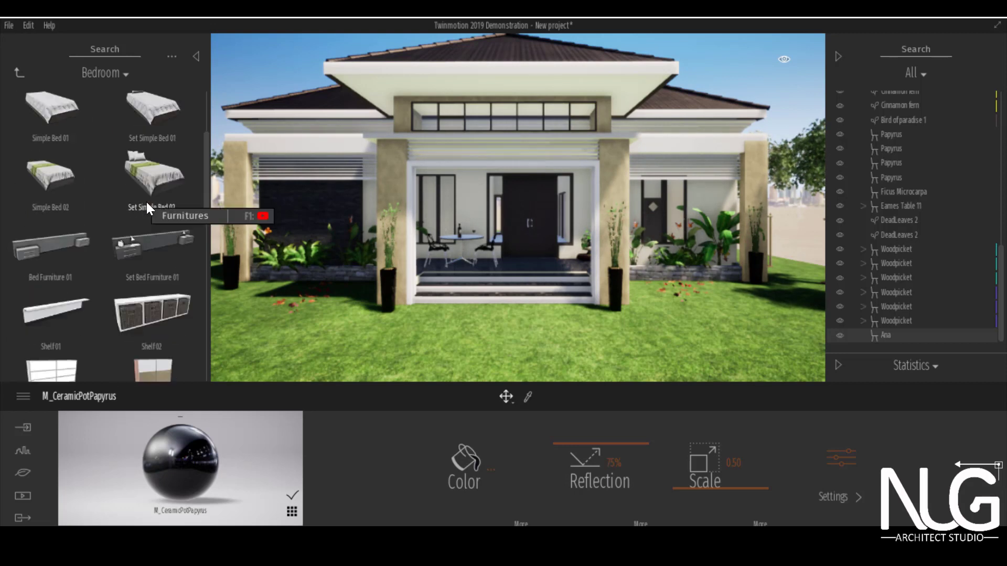
left_click(18, 73)
left_click(64, 121)
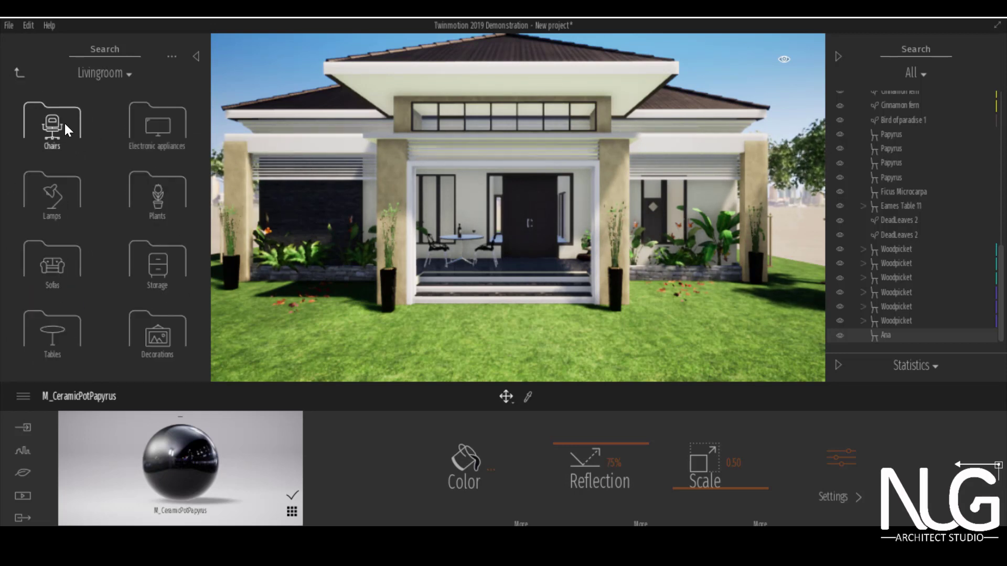
left_click(59, 202)
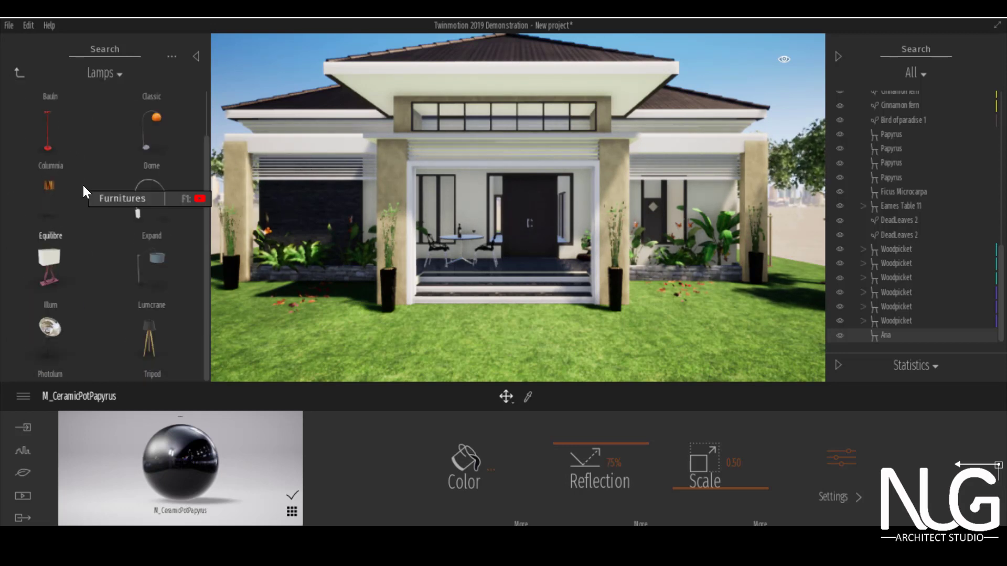
scroll(148, 302, "down", 1)
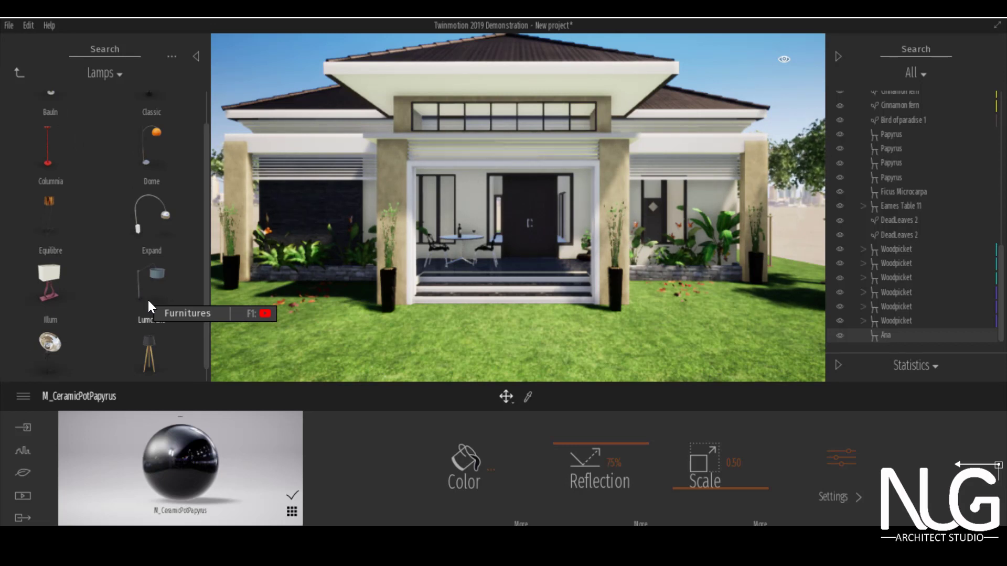
scroll(61, 228, "down", 1)
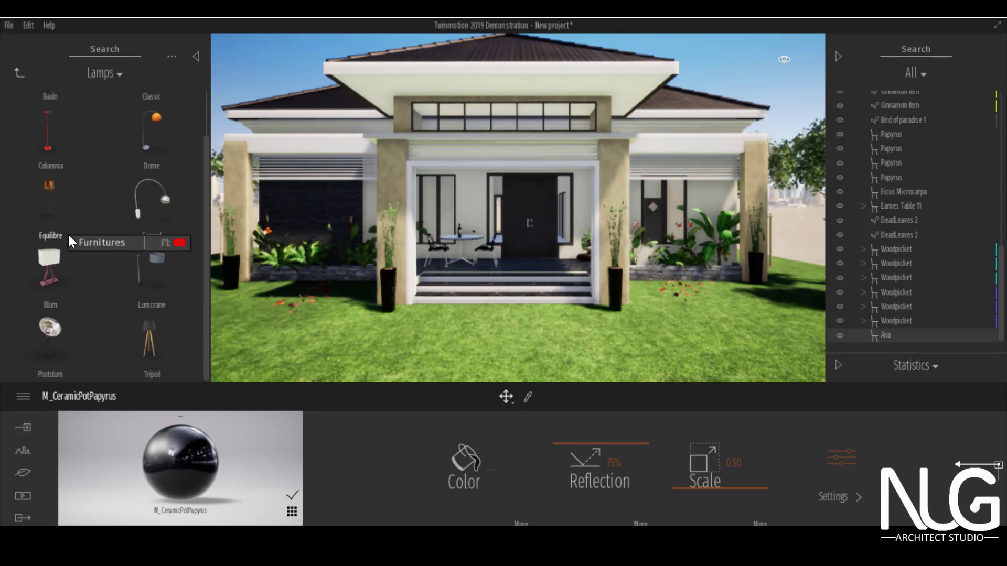
left_click(18, 73)
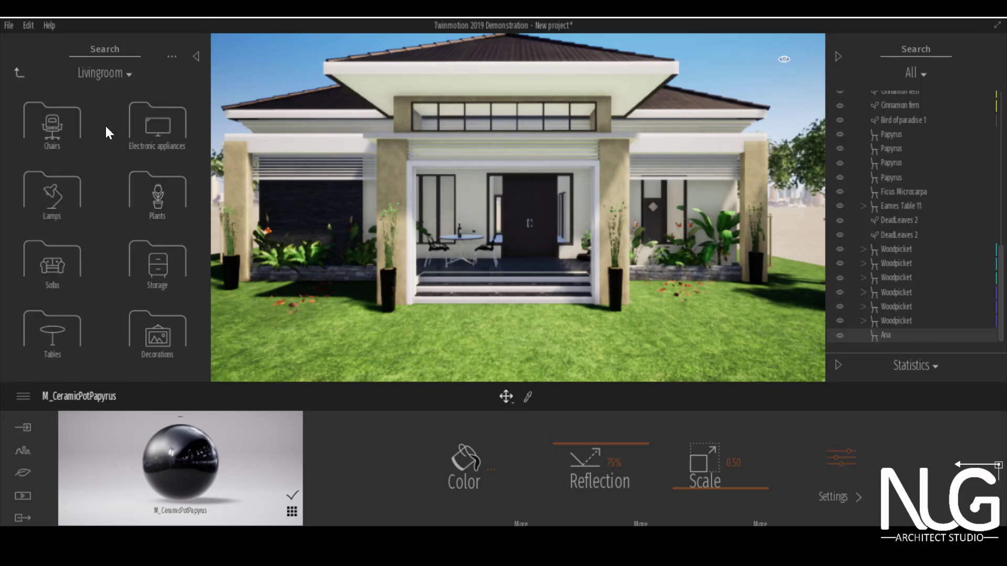
Browse the living room storage and sofas, and the city furniture categories in the library
left_click(147, 261)
left_click(19, 72)
left_click(50, 275)
scroll(105, 252, "down", 5)
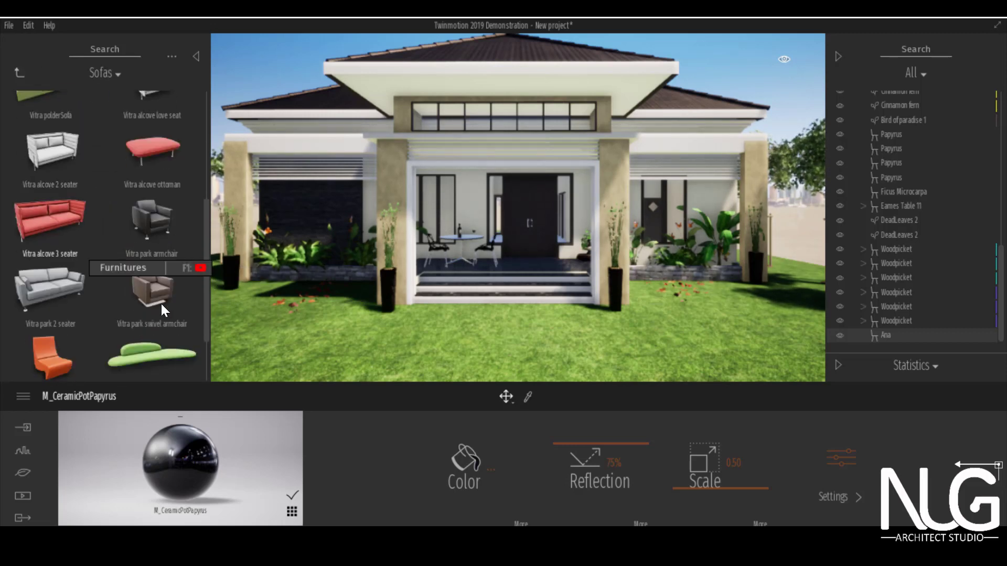
left_click(14, 73)
left_click(14, 75)
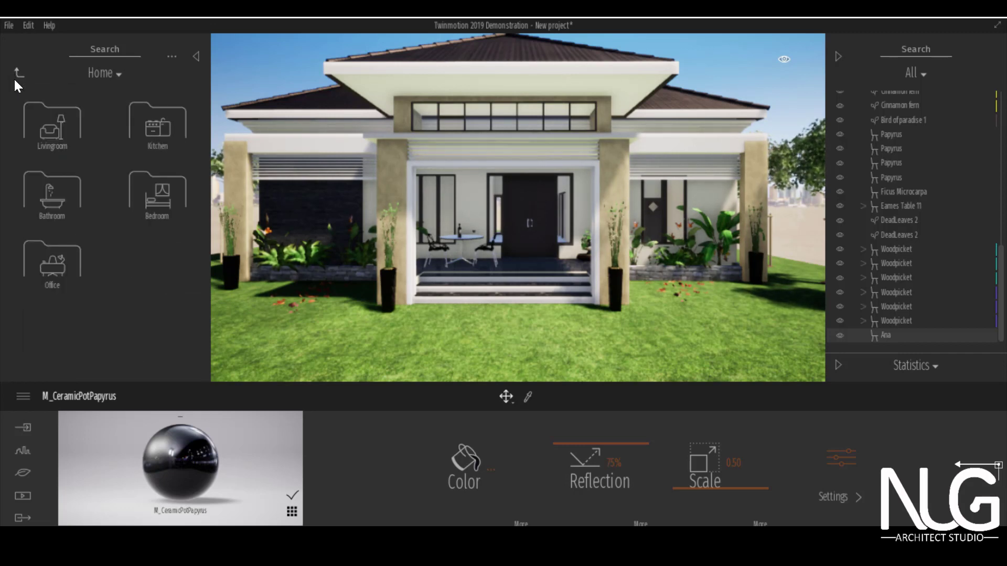
left_click(18, 75)
left_click(163, 131)
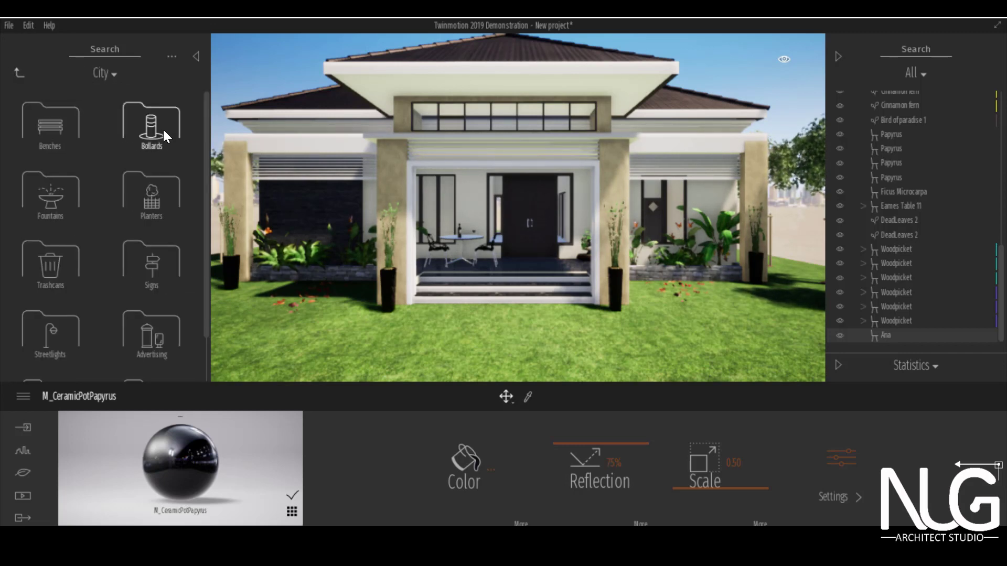
left_click(20, 74)
left_click(21, 72)
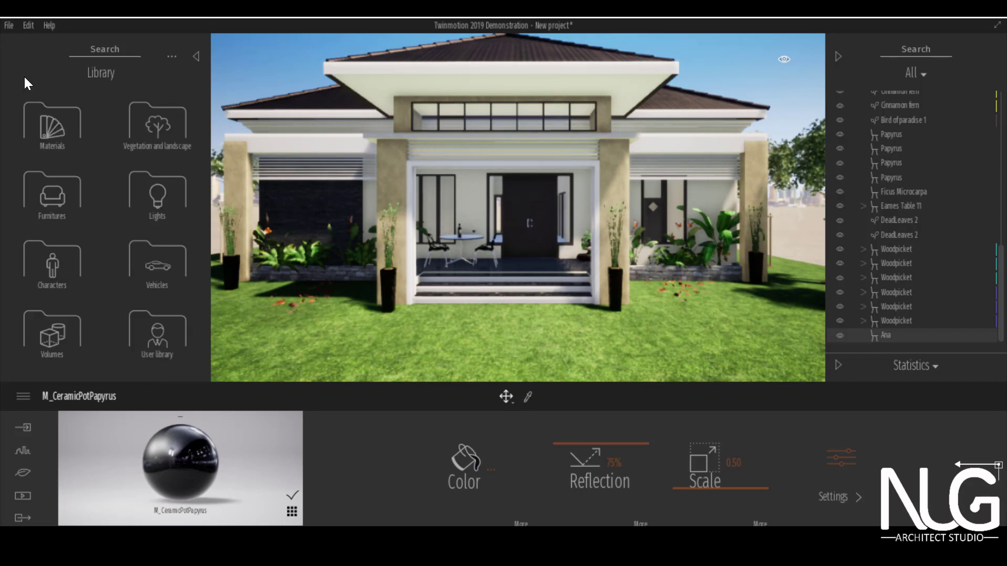
Browse the cutout characters and the materials categories in the library
left_click(60, 256)
left_click(65, 196)
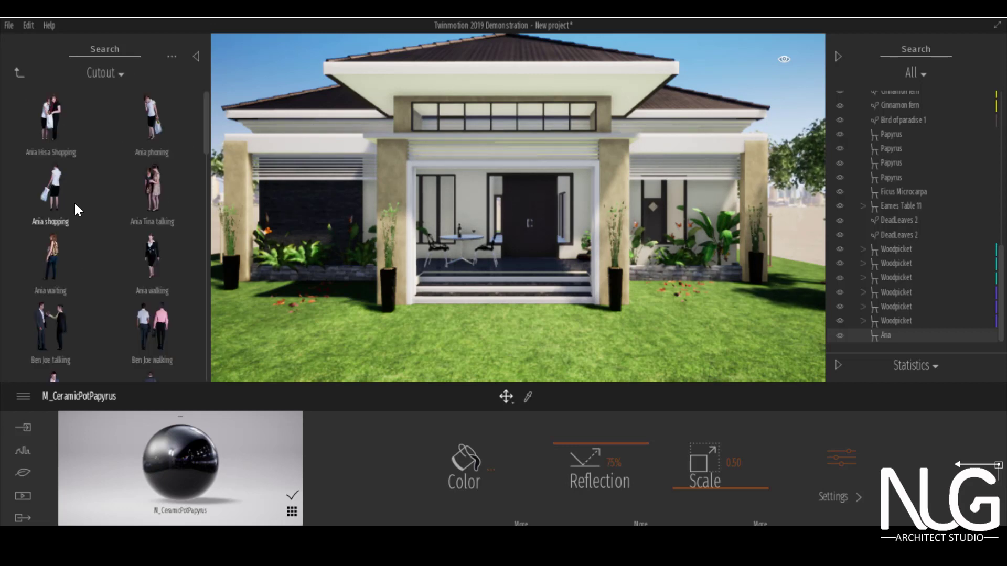
left_click(20, 75)
left_click(19, 71)
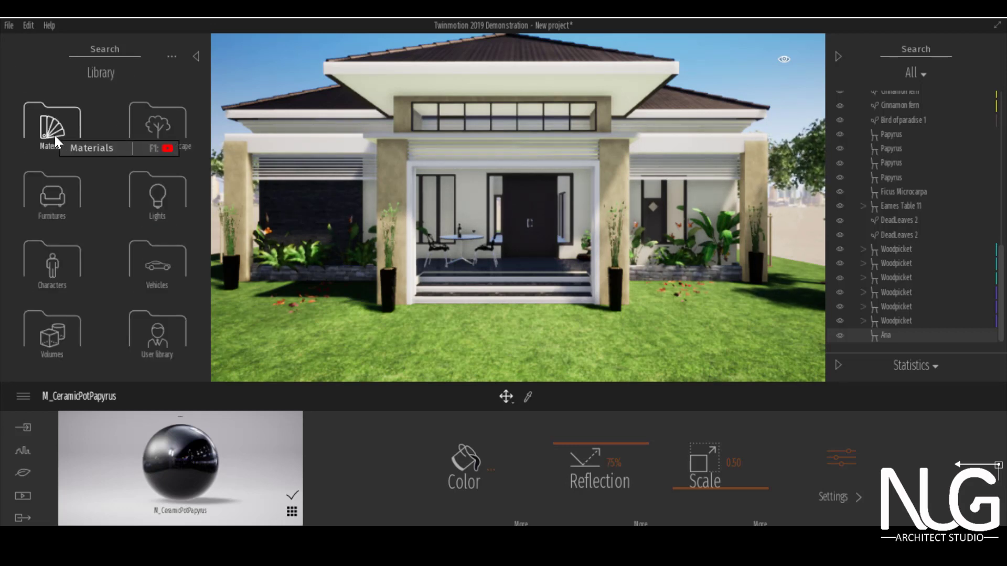
left_click(53, 134)
left_click(20, 74)
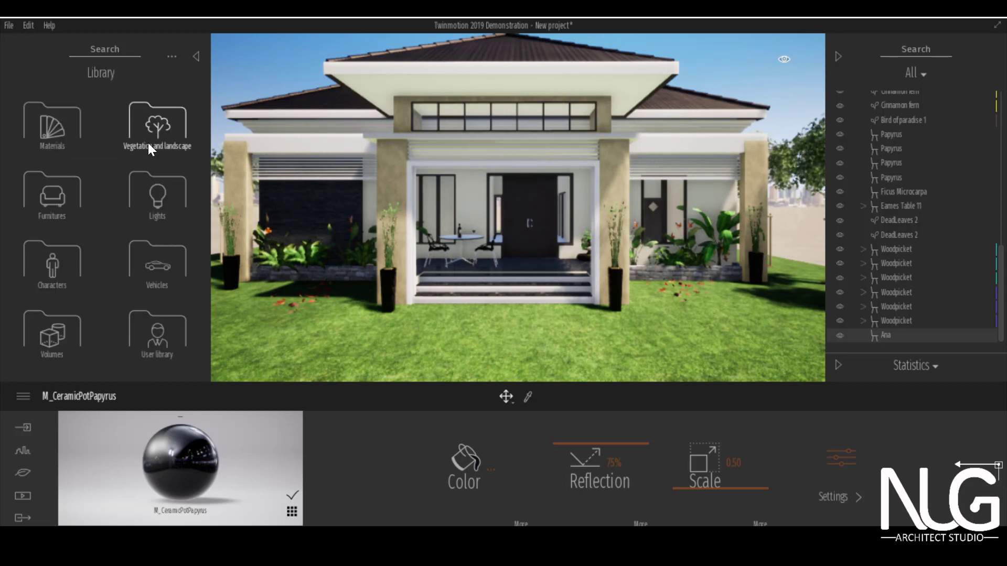
left_click(159, 190)
scroll(63, 254, "down", 5)
scroll(139, 188, "up", 10)
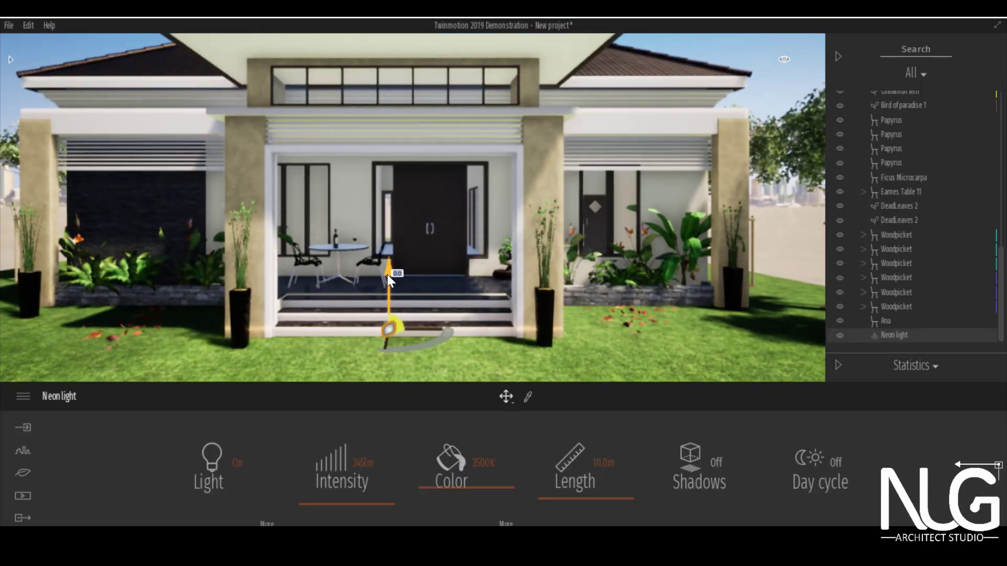
left_click_drag(387, 275, 387, 283)
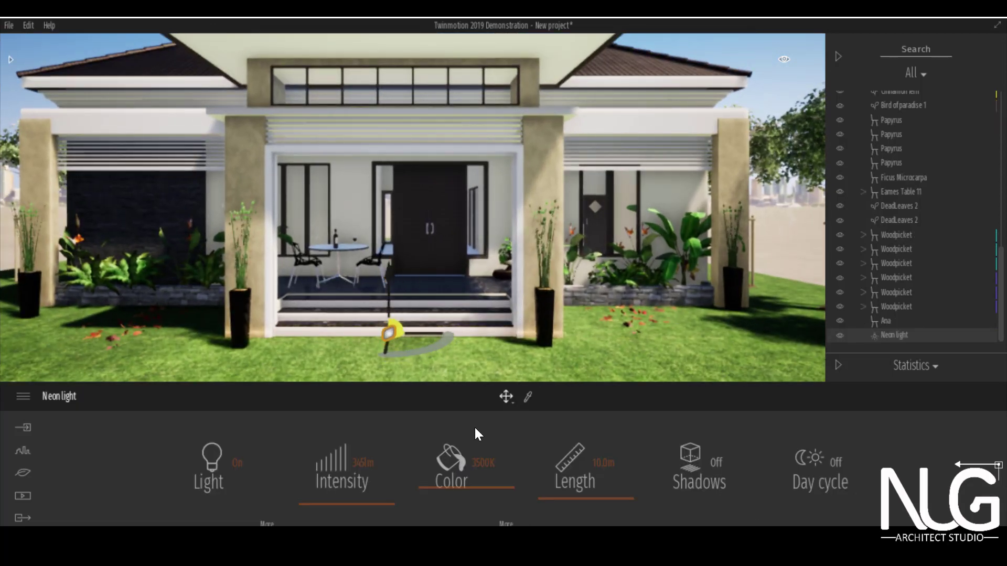
left_click(506, 397)
left_click(510, 328)
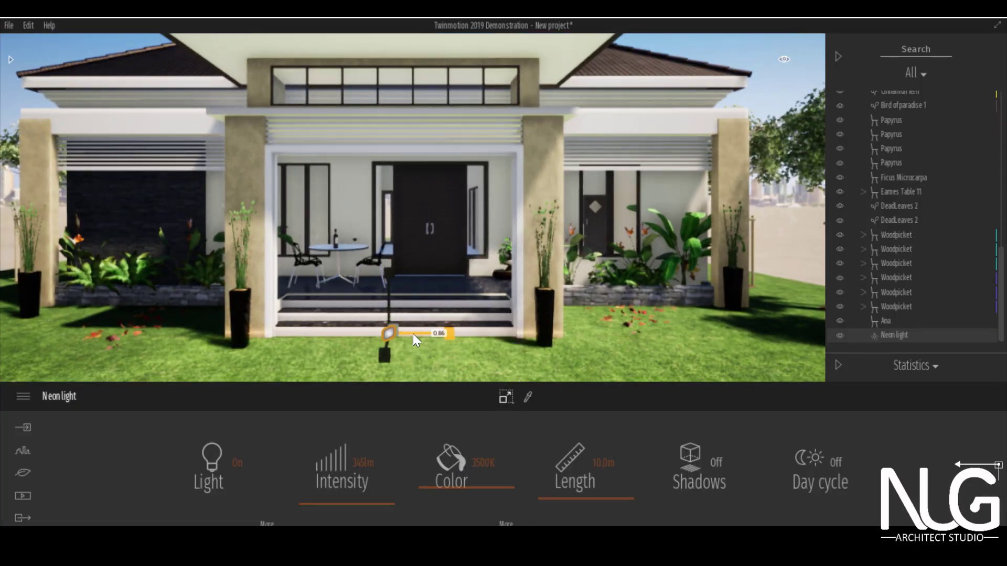
scroll(425, 338, "up", 5)
scroll(417, 341, "down", 4)
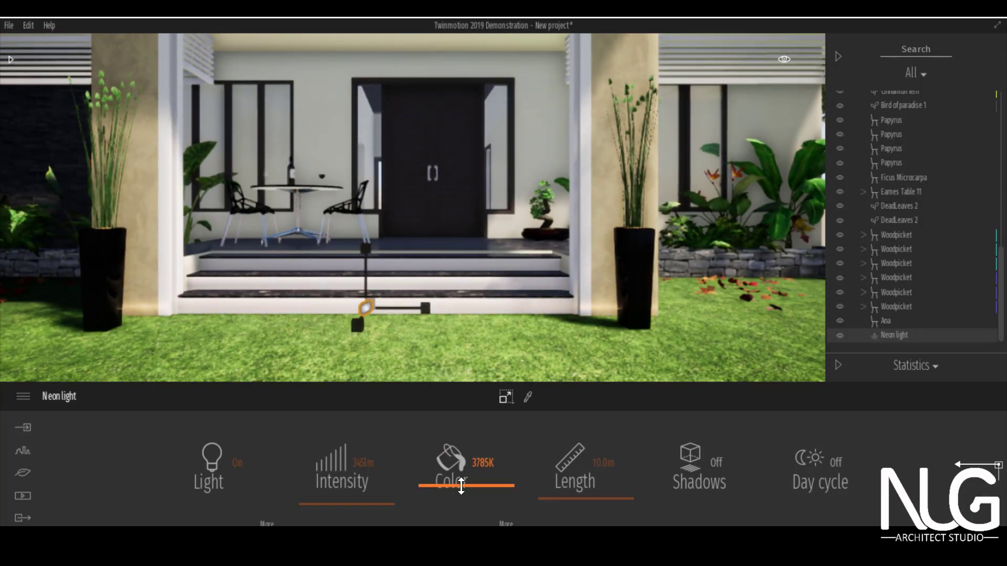
key("Delete")
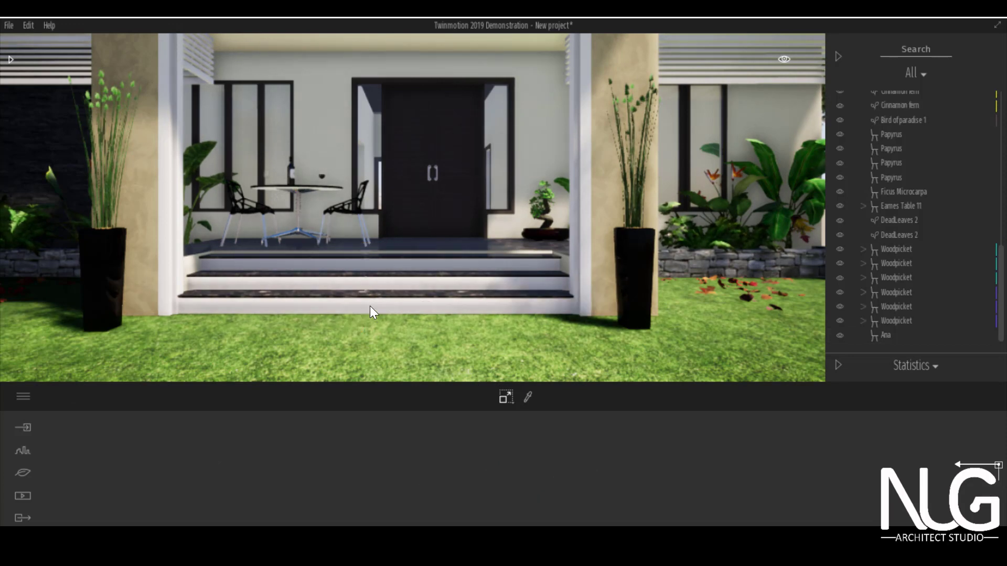
Place a neon light on the front porch steps and move it back against the riser of the steps
left_click(10, 59)
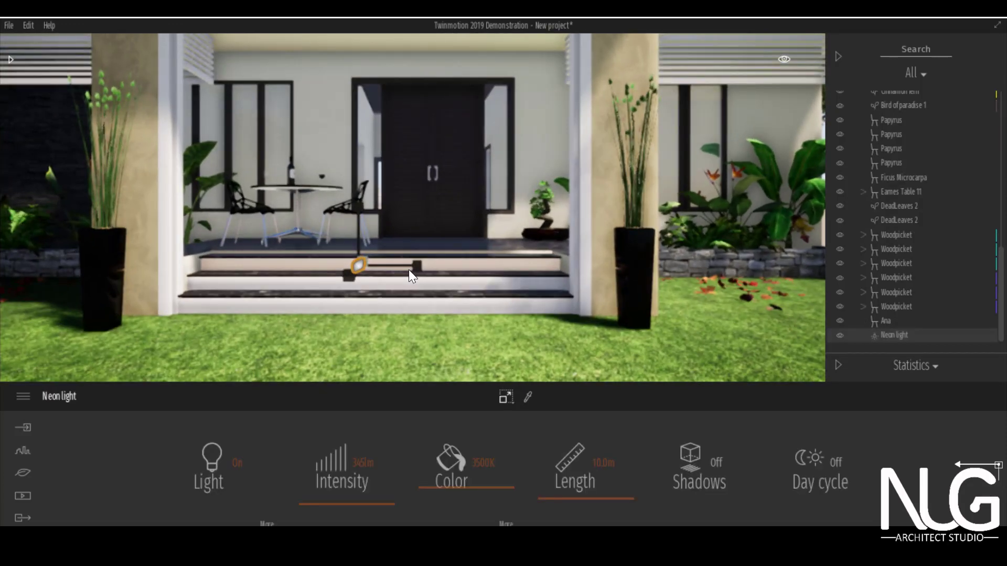
scroll(408, 269, "up", 2)
left_click(504, 397)
left_click(515, 370)
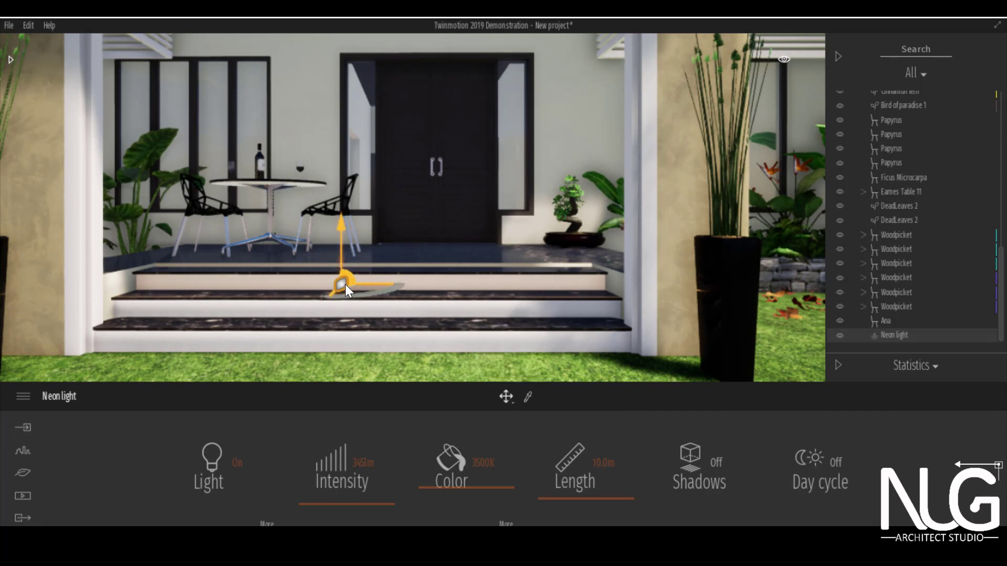
middle_click_drag(345, 284, 367, 315)
middle_click_drag(418, 345, 557, 328)
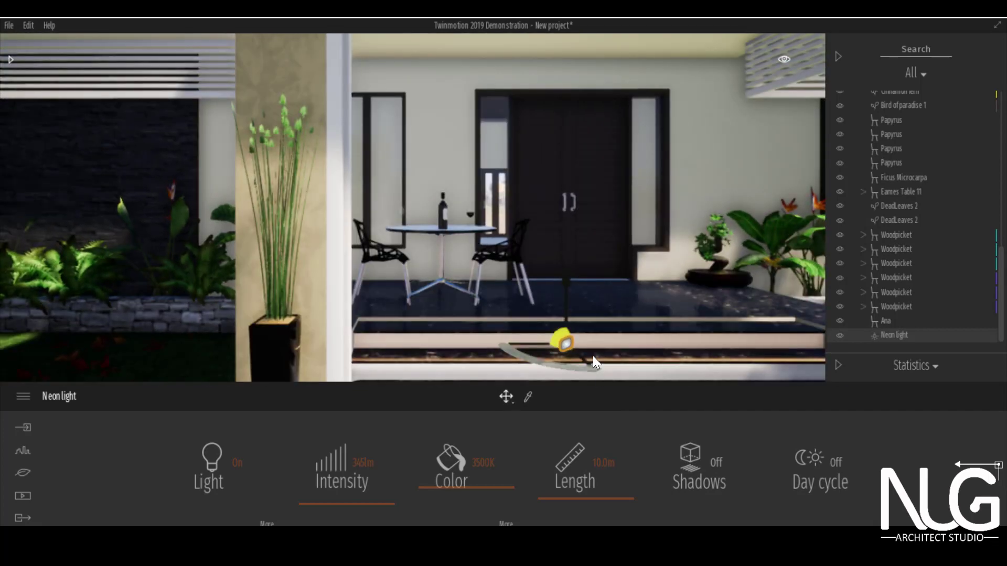
left_click_drag(585, 361, 556, 268)
Create an image of the porch view and set its time of day to night
left_click(22, 495)
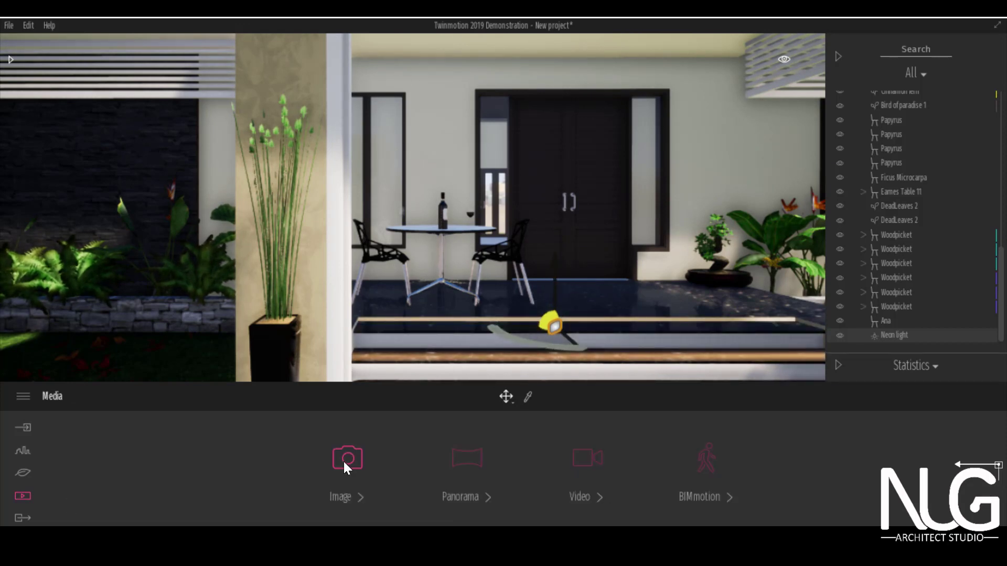
left_click(345, 461)
left_click(589, 505)
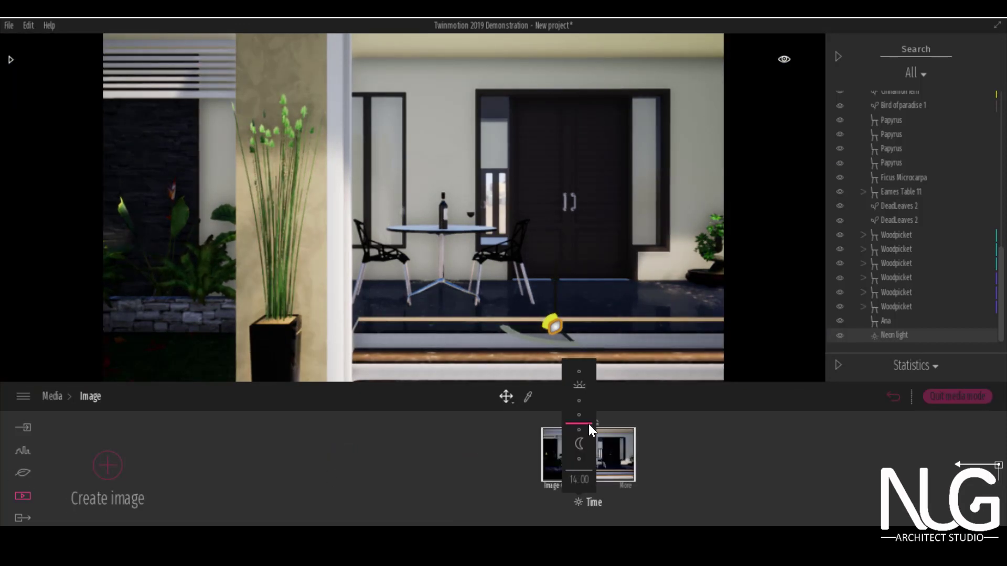
left_click_drag(589, 424, 562, 480)
Adjust the neon light's position and lower it against the porch steps in the night view
middle_click_drag(579, 324, 376, 314)
left_click_drag(339, 330, 319, 417)
scroll(380, 277, "down", 3)
middle_click_drag(380, 276, 535, 325)
left_click_drag(535, 325, 543, 295)
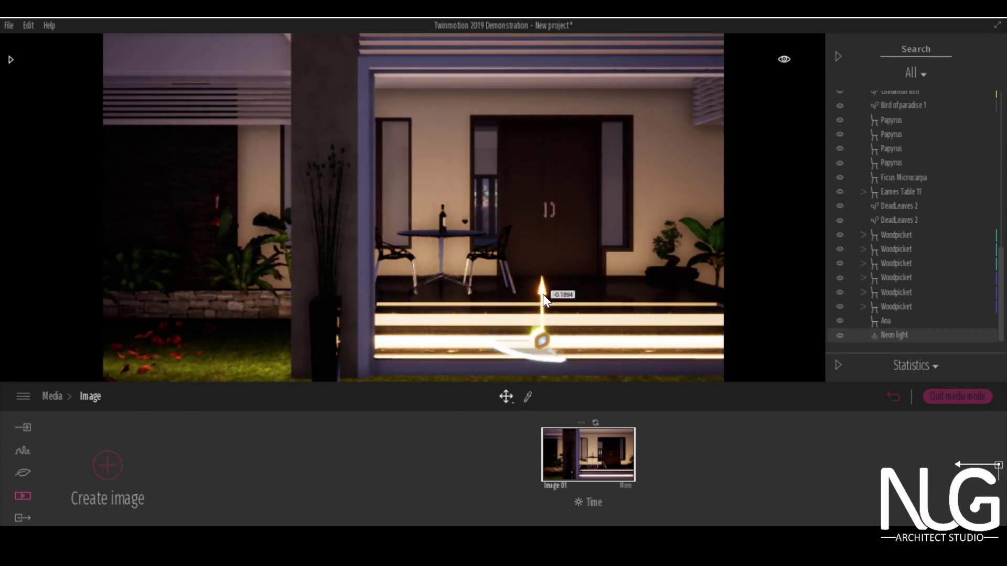
left_click(22, 427)
left_click(19, 450)
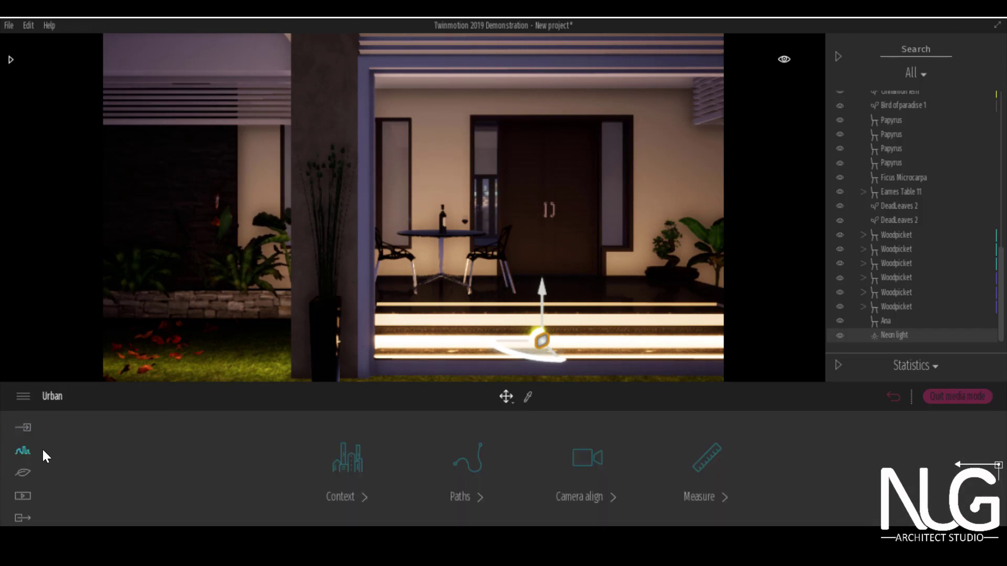
scroll(544, 290, "down", 1)
scroll(545, 291, "up", 1)
middle_click_drag(543, 297, 534, 283)
left_click(23, 428)
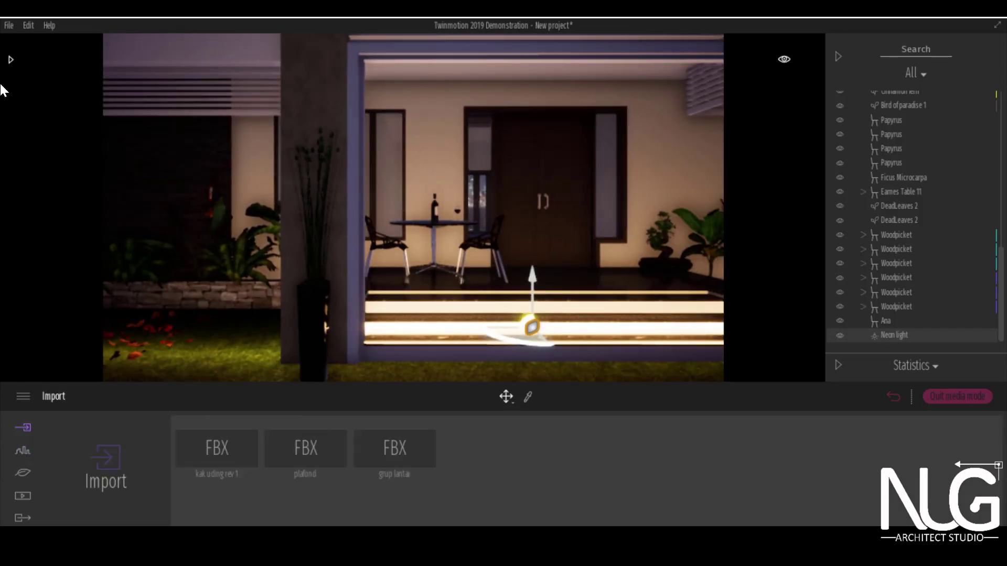
left_click(13, 60)
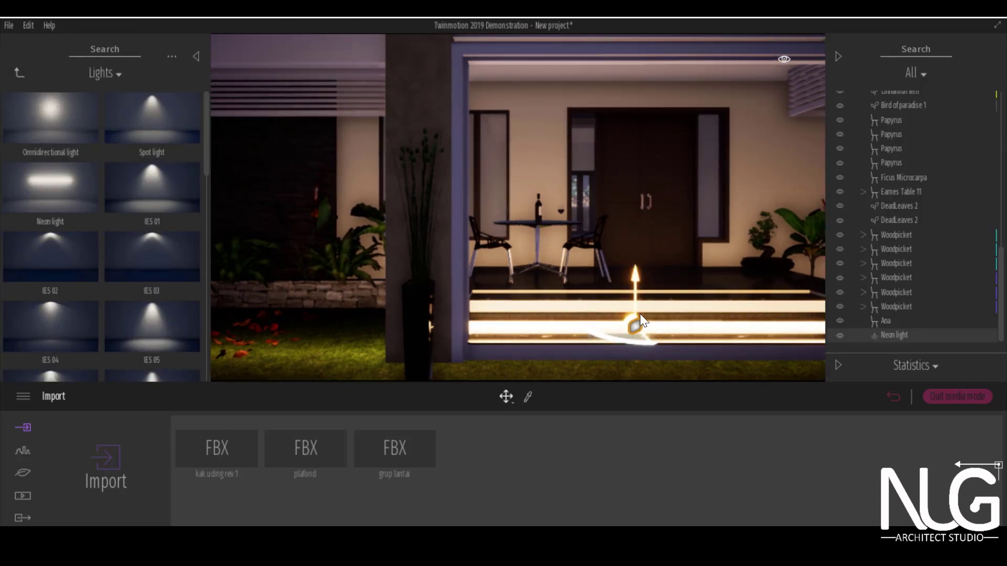
right_click(914, 334)
left_click(950, 337)
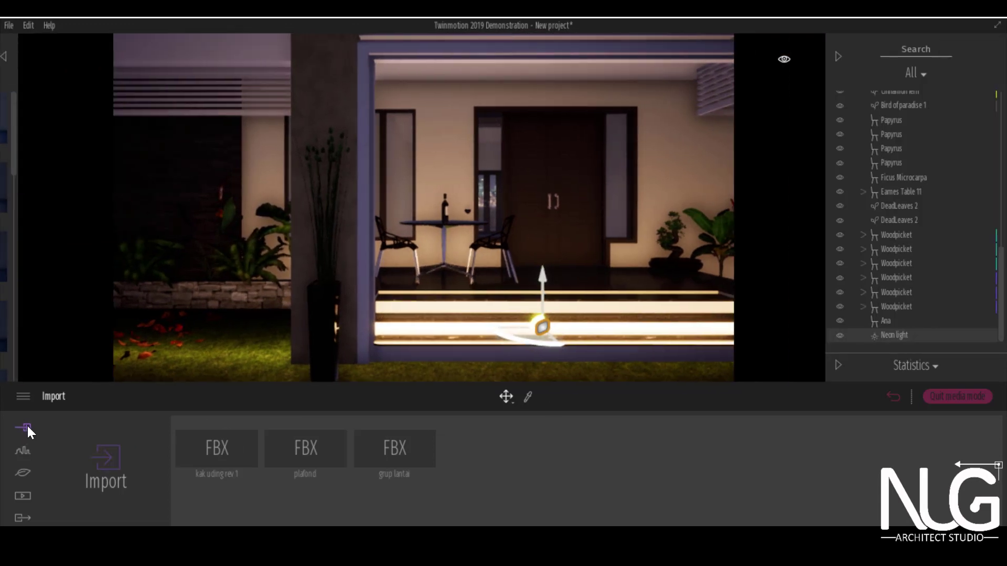
Quit media mode and set the neon light's color temperature to 4402K
left_click(26, 498)
left_click(931, 396)
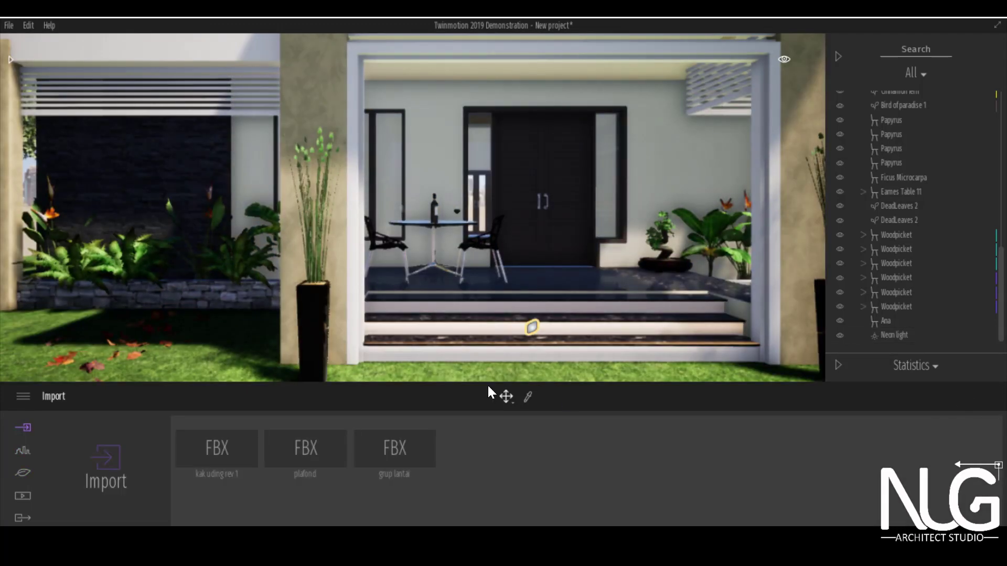
mouse_move(483, 486)
left_mouse_down()
mouse_move(479, 505)
mouse_move(486, 480)
left_mouse_up()
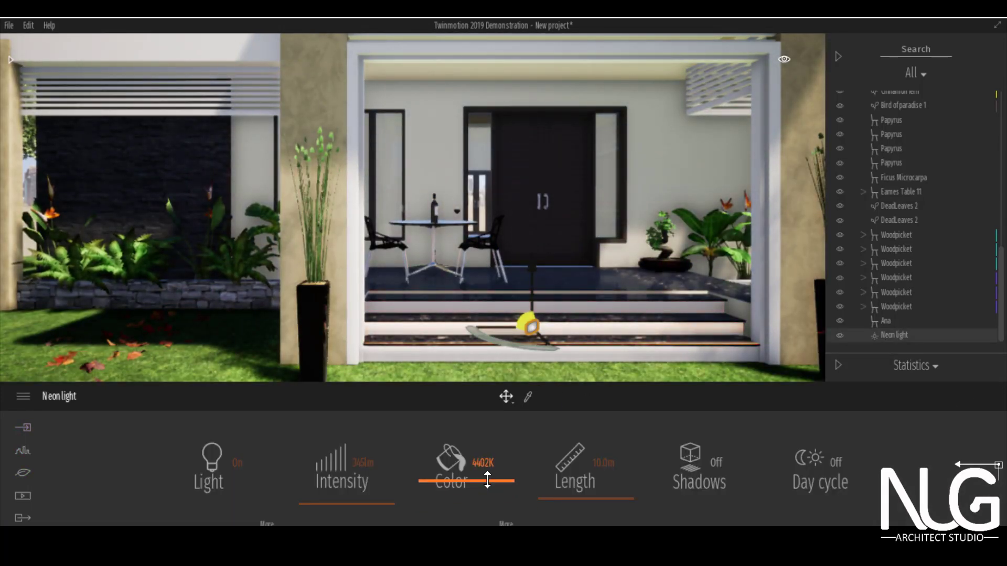
Copy the neon light and position the copy under the tread of the lowest porch step
left_click_drag(546, 342, 583, 373)
left_click(473, 372)
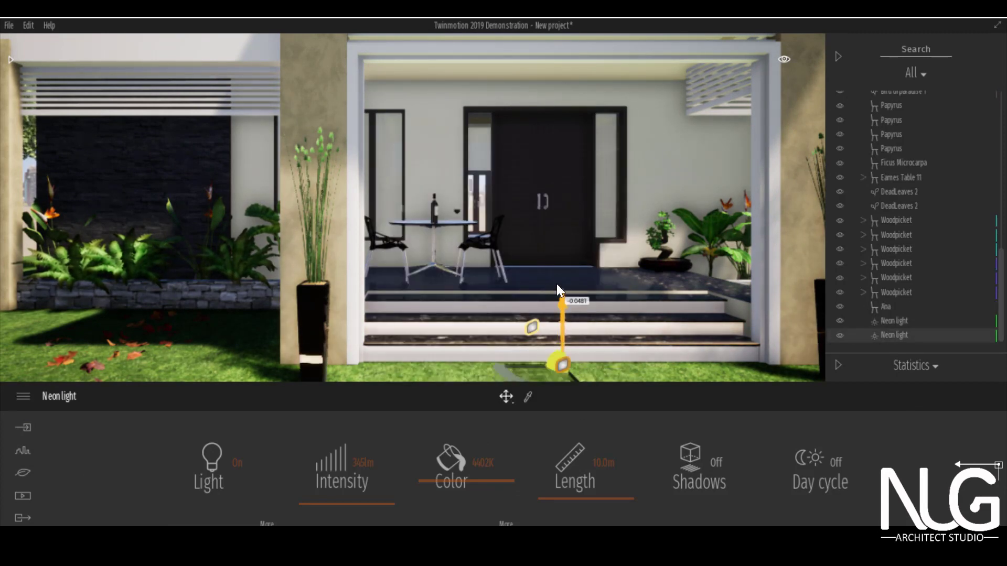
left_click(573, 361)
scroll(573, 361, "down", 3)
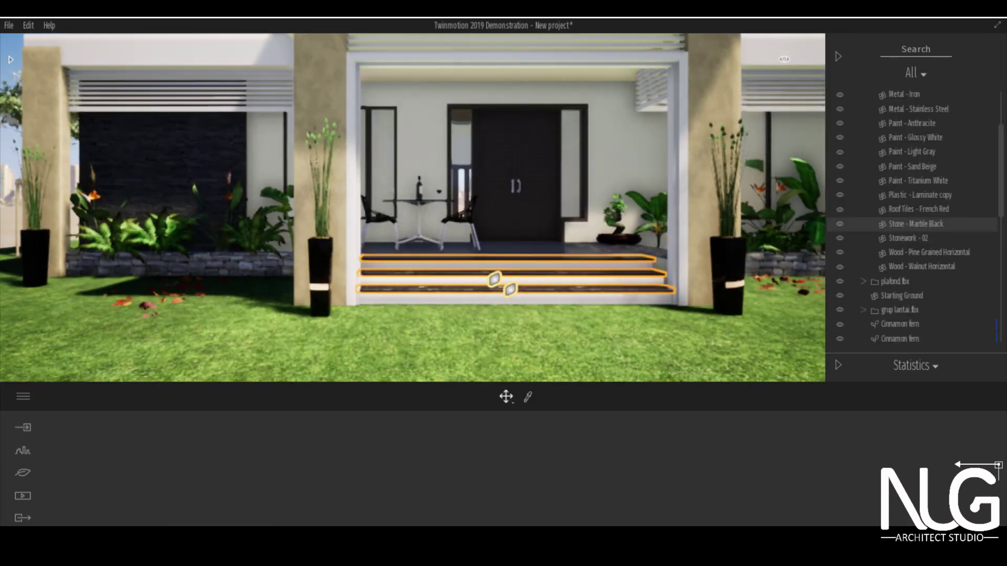
left_click(515, 292)
scroll(525, 296, "up", 6)
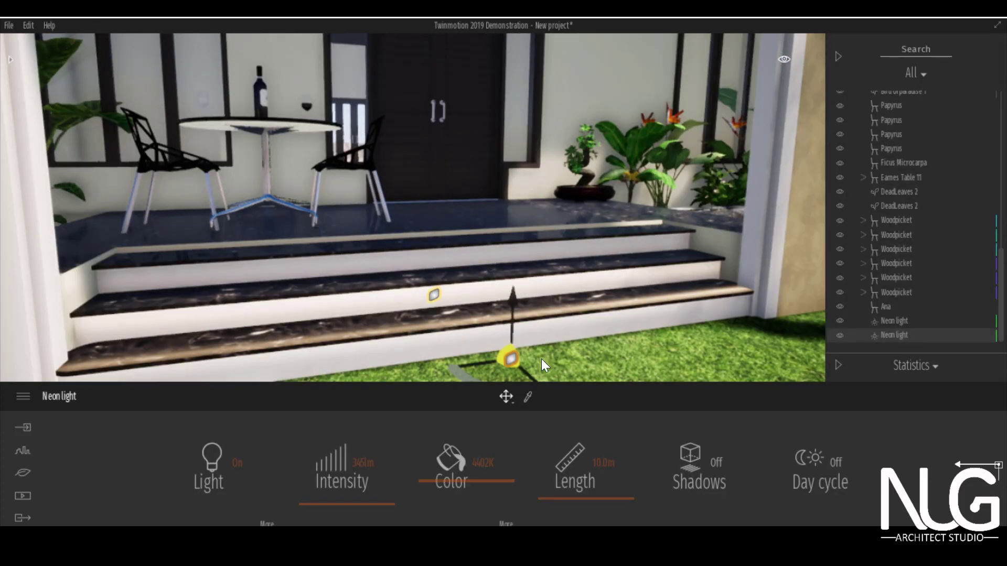
left_click_drag(529, 373, 459, 341)
left_click_drag(451, 245, 454, 277)
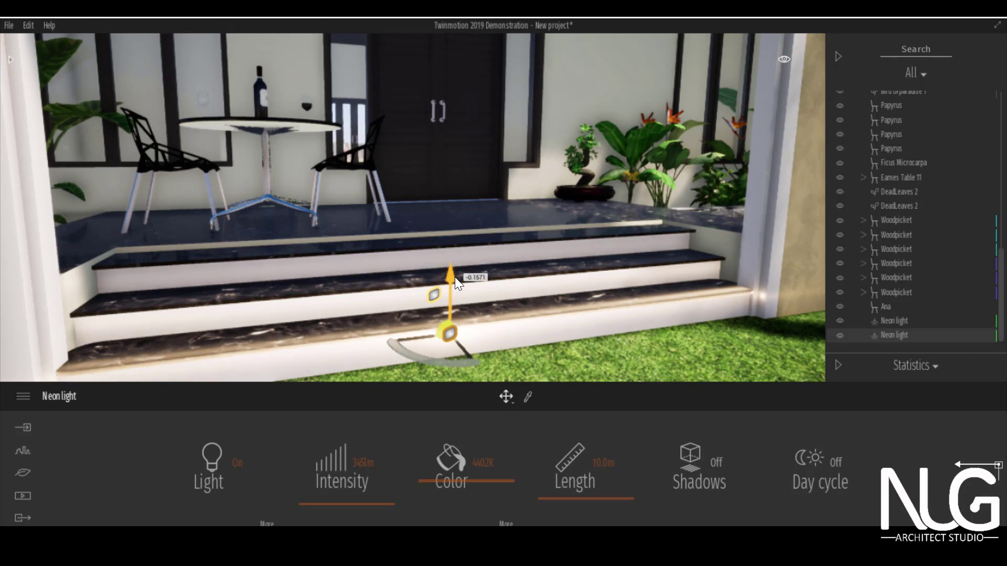
Copy the lowest neon light upward and position the copy under the tread of the top porch step
left_click_drag(454, 329, 455, 207, "alt")
left_click(460, 372)
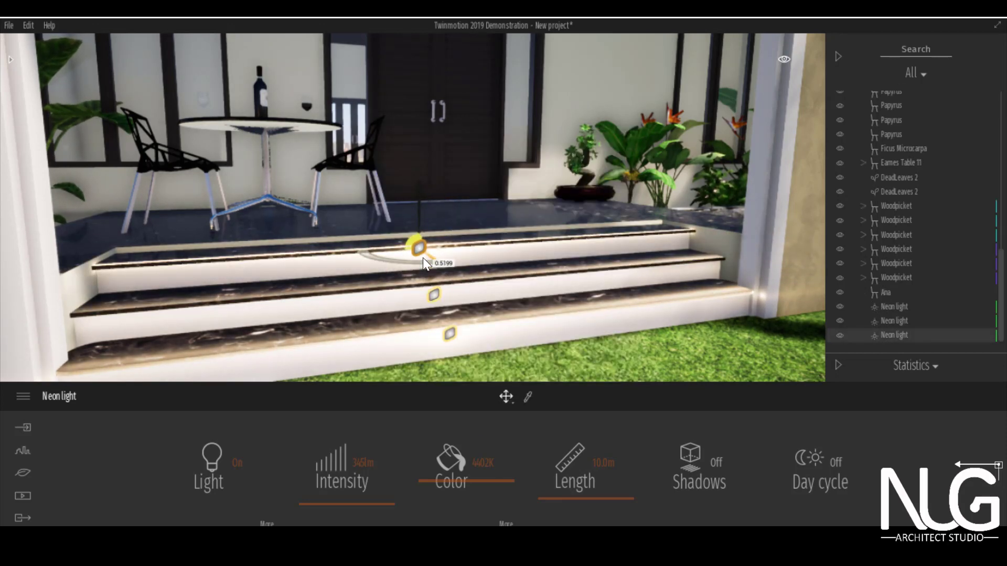
left_click_drag(419, 192, 421, 194)
Reposition the middle step's neon light under its tread and adjust the height of the top step's neon light
left_click(433, 295)
left_click_drag(448, 310, 476, 338)
left_click_drag(455, 262, 455, 250)
left_click_drag(471, 322, 424, 297)
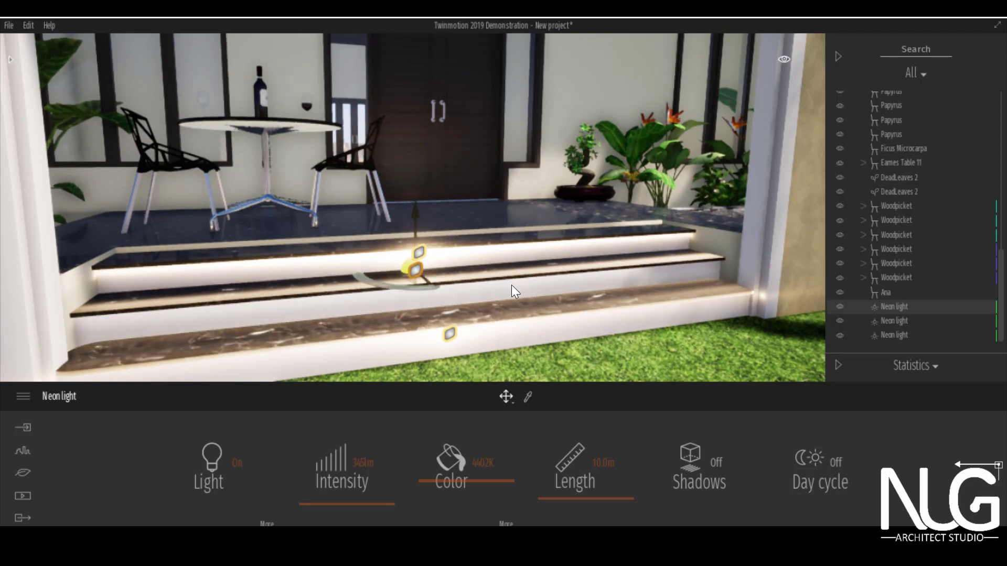
left_click(422, 251)
left_click(422, 251)
mouse_move(421, 197)
left_mouse_down()
mouse_move(419, 221)
mouse_move(420, 202)
left_mouse_up()
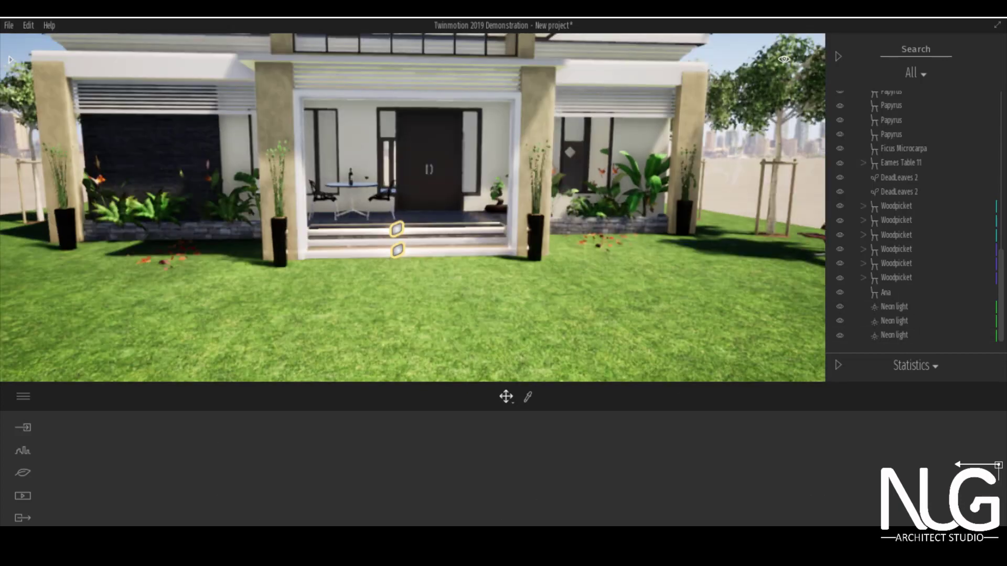
Place an IES 11 light on the dark front wall and another on the left porch column
left_click(10, 60)
scroll(94, 218, "down", 5)
scroll(94, 218, "down", 2)
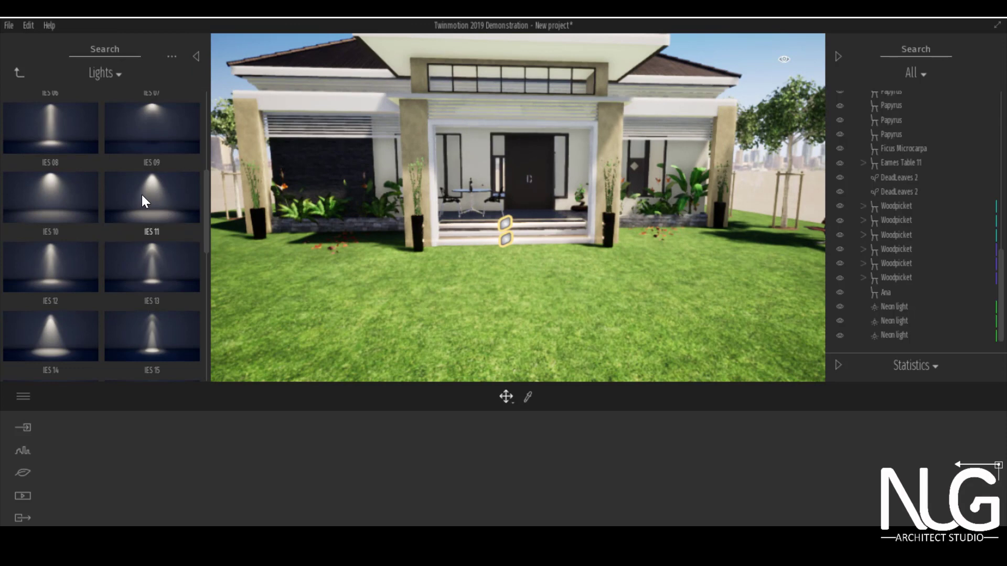
left_click(324, 139)
left_click(10, 60)
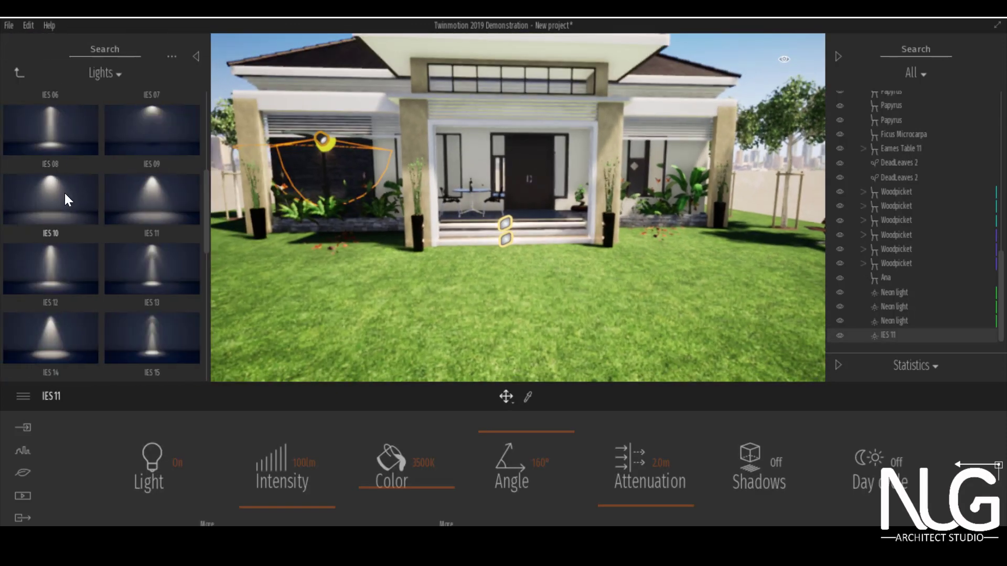
left_click(415, 134)
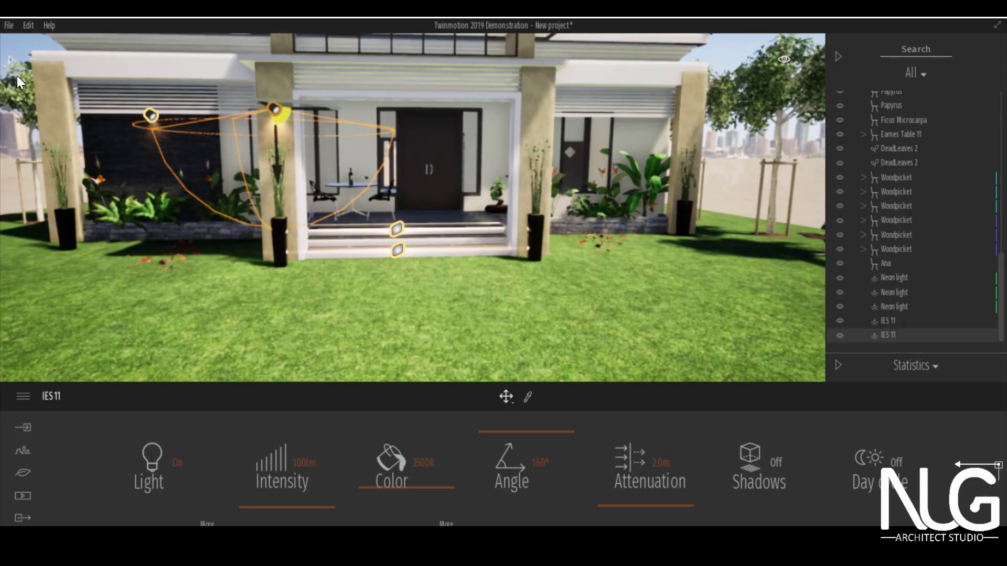
Place IES 11 lights on the right porch column and on both outer columns of the facade
left_click(9, 60)
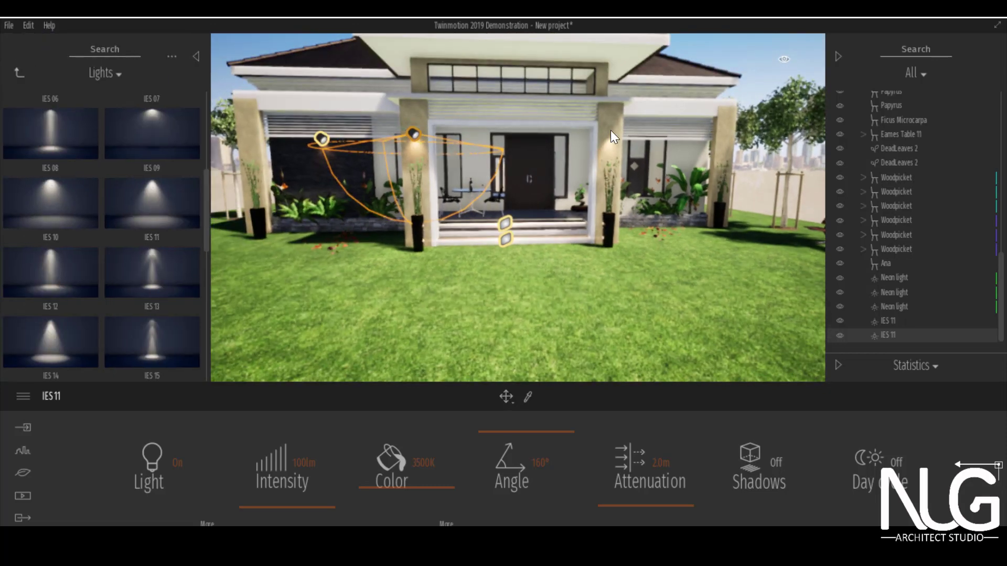
left_click(610, 133)
left_click(9, 59)
left_click_drag(153, 197, 727, 134)
left_click(9, 60)
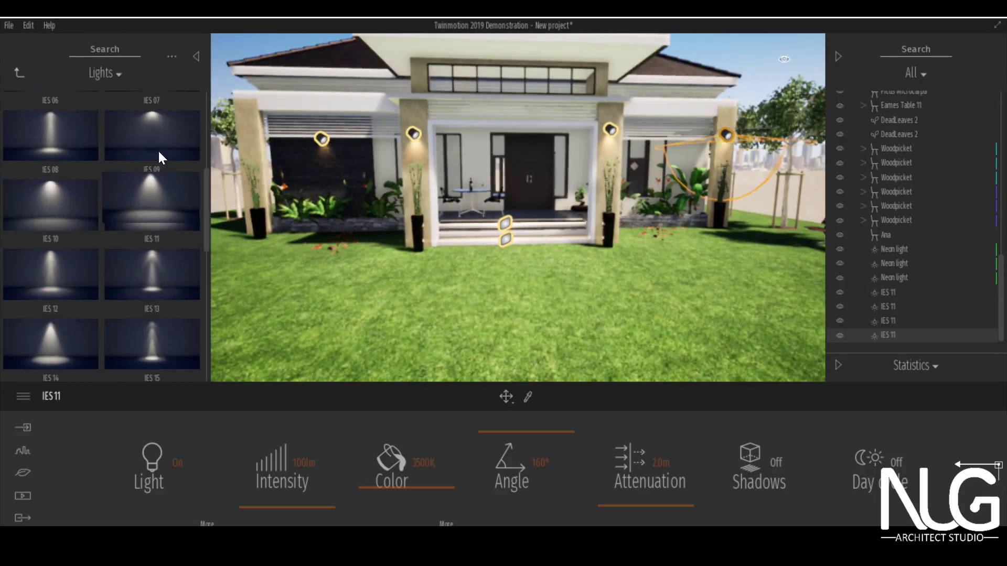
left_click(252, 131)
key("Escape")
scroll(488, 150, "down", 3)
middle_click_drag(505, 162, 505, 198)
middle_click_drag(439, 190, 470, 201)
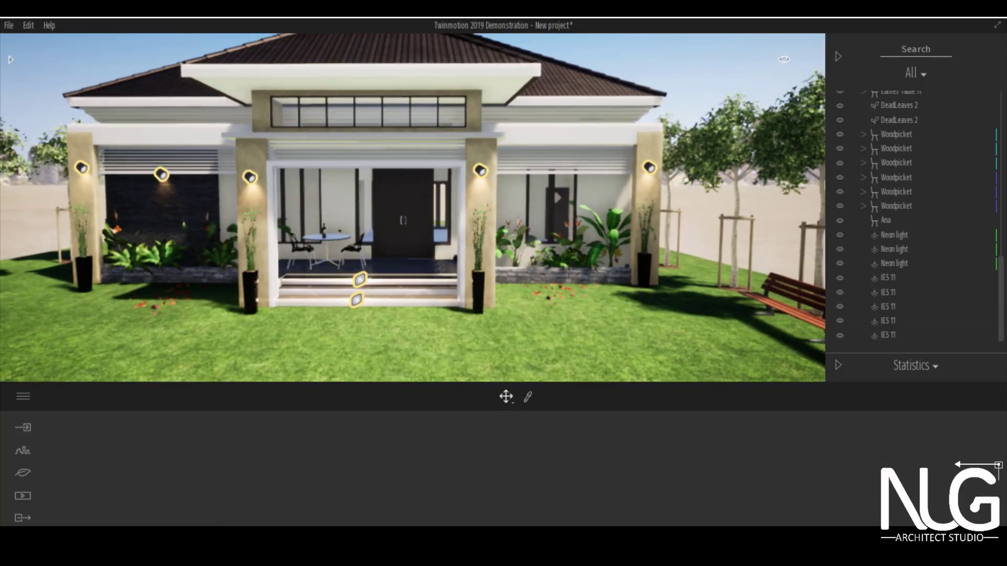
left_click_drag(470, 174, 443, 194)
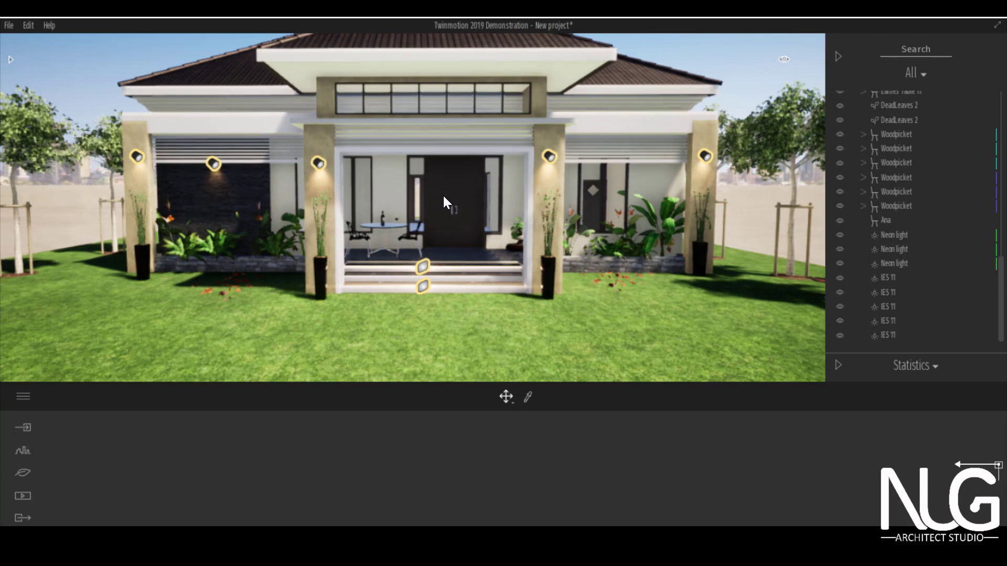
Add a spot light above the front door and move it forward to the porch opening
left_click(9, 61)
scroll(444, 209, "down", 2)
scroll(559, 212, "up", 4)
scroll(92, 193, "up", 4)
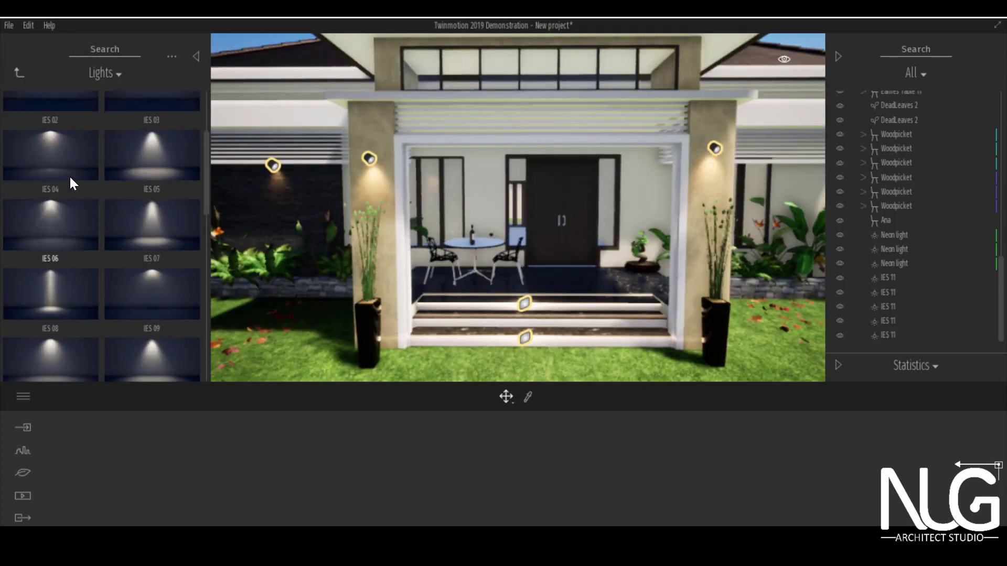
scroll(627, 244, "up", 3)
scroll(630, 252, "down", 5)
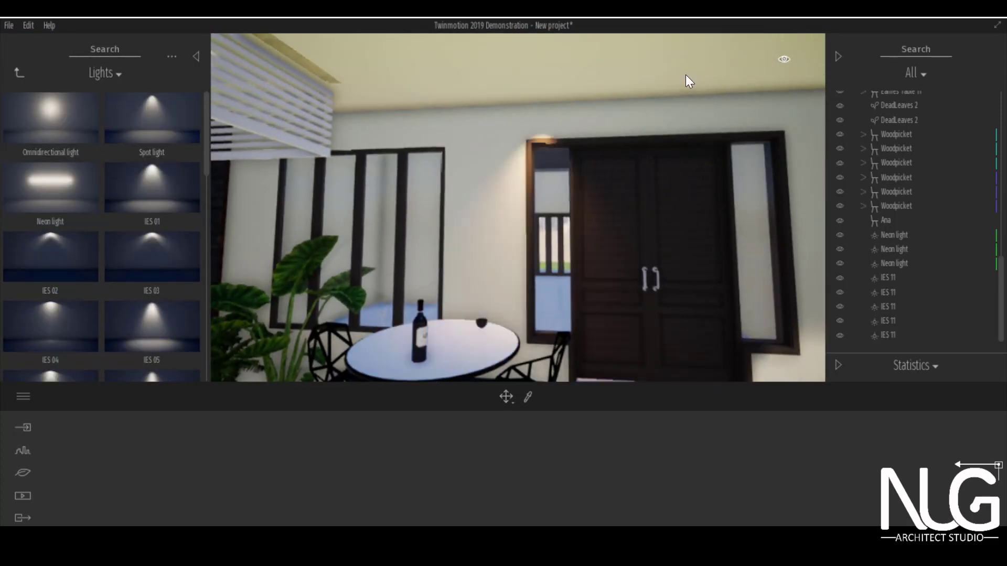
left_click(651, 159)
left_click_drag(607, 133, 648, 99)
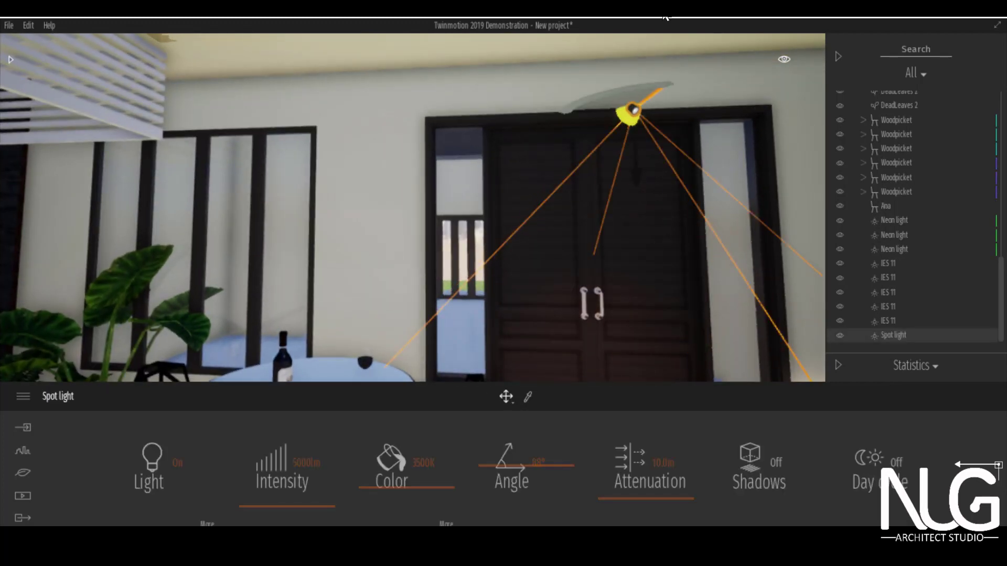
scroll(541, 197, "down", 5)
left_click_drag(503, 159, 522, 172)
left_click_drag(483, 114, 422, 111)
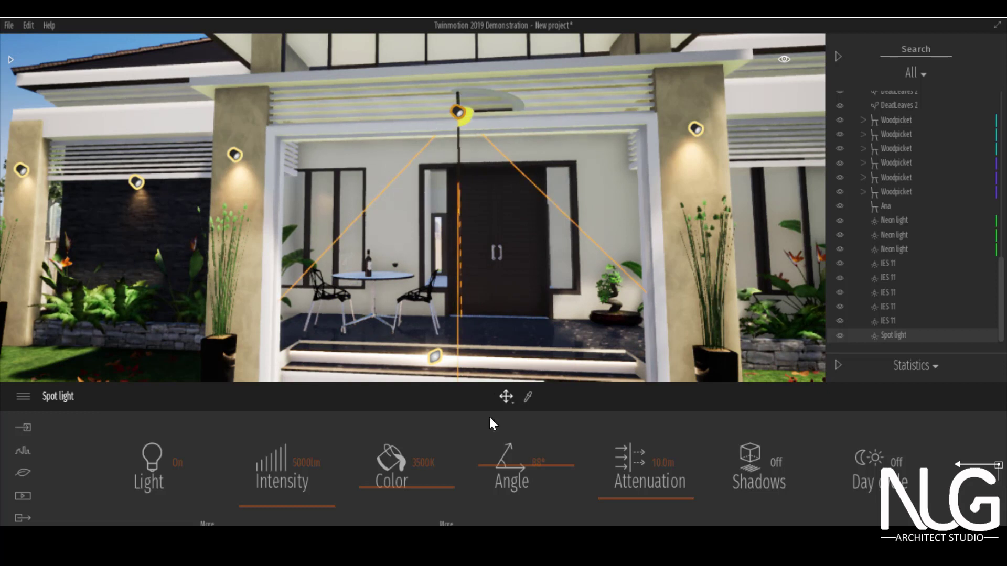
Adjust the porch spot light's position and set its angle to 146° and its intensity to 23856 lm
left_click_drag(483, 467, 485, 452)
mouse_move(328, 486)
left_mouse_down()
mouse_move(336, 493)
mouse_move(312, 484)
left_mouse_up()
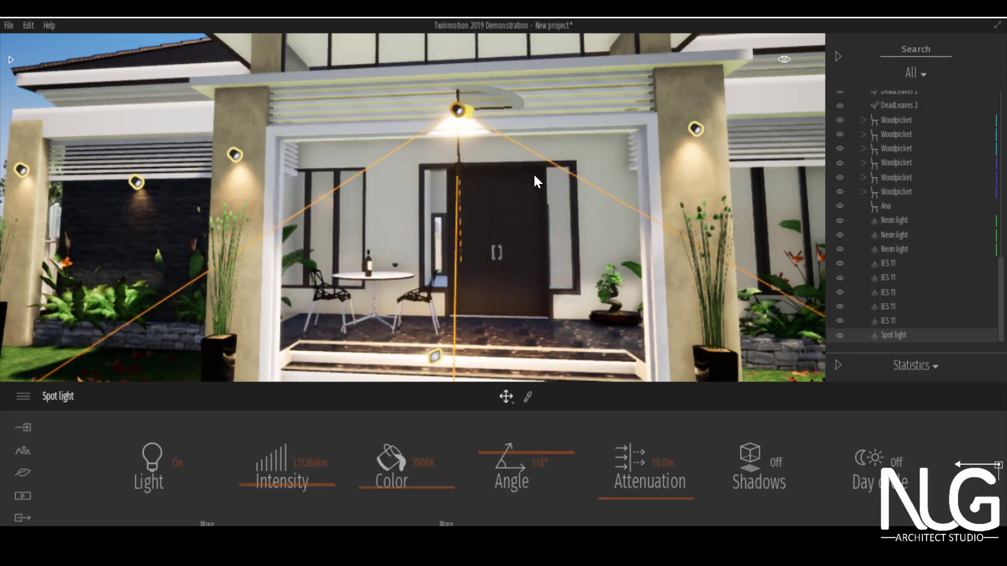
left_click_drag(456, 95, 496, 156)
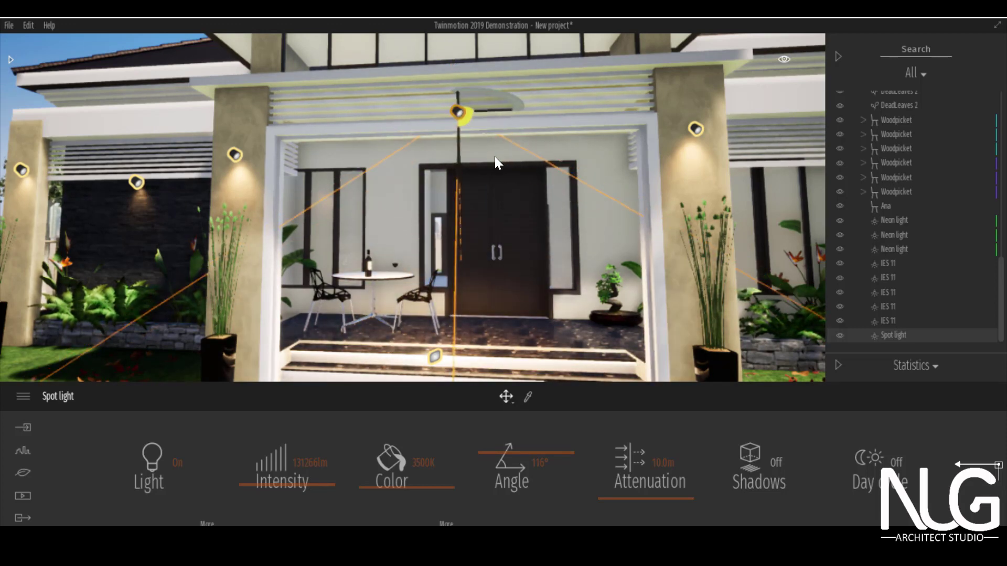
scroll(495, 156, "down", 3)
left_click_drag(530, 452, 531, 419)
left_click(408, 160)
scroll(408, 159, "up", 1)
middle_click_drag(408, 159, 448, 363)
left_click(455, 200)
left_click_drag(274, 481, 279, 503)
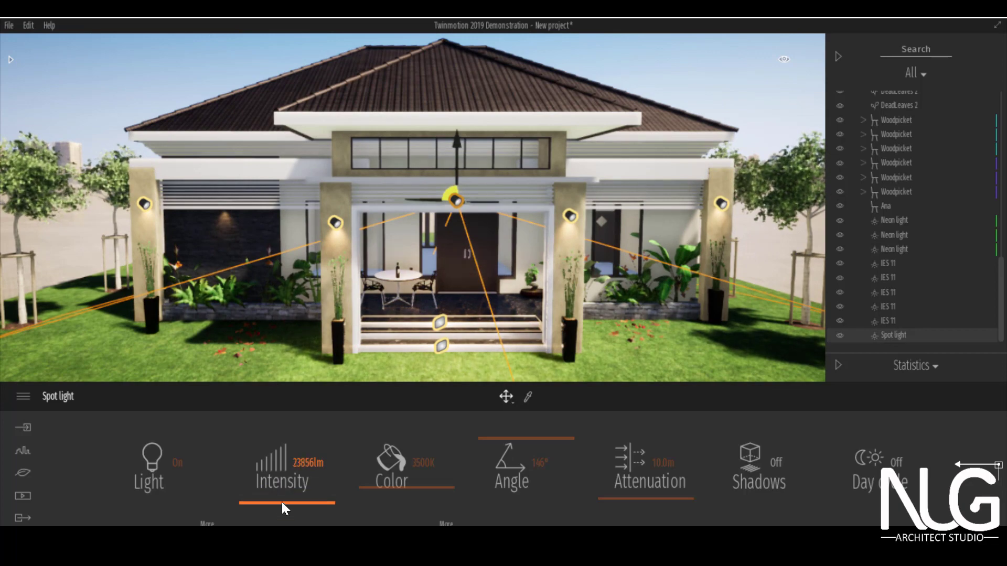
key("Escape")
Apply the Grassy cobblestone material from the manmade ground materials to the ground surrounding the lawn
scroll(413, 205, "up", 1)
middle_click_drag(443, 381, 376, 334)
scroll(443, 314, "down", 2)
scroll(379, 273, "down", 2)
middle_click_drag(379, 272, 515, 408)
left_click(527, 397)
left_click(591, 357)
left_click_drag(290, 430, 793, 218)
left_click(46, 325)
left_click(49, 126)
scroll(95, 233, "down", 10)
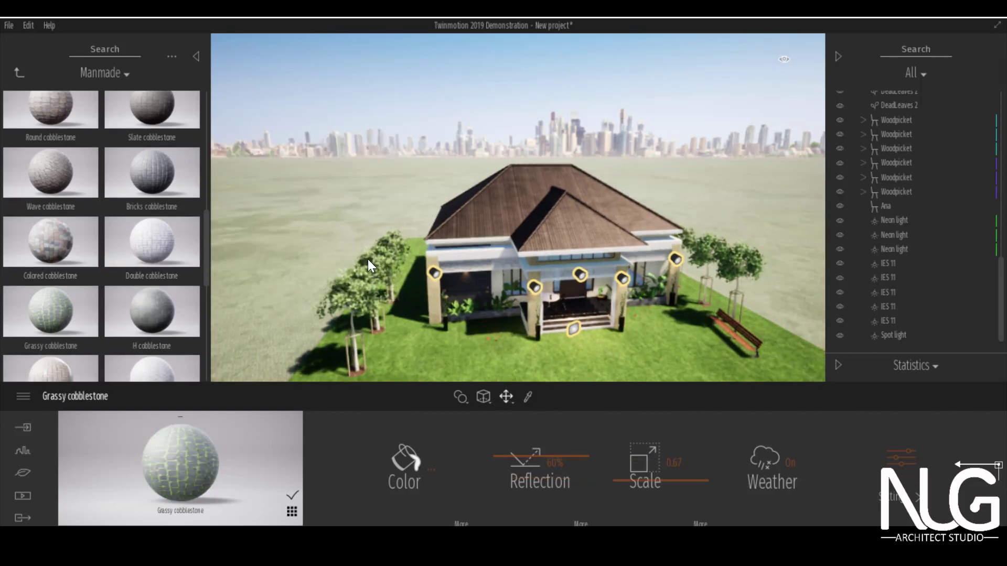
left_click(19, 72)
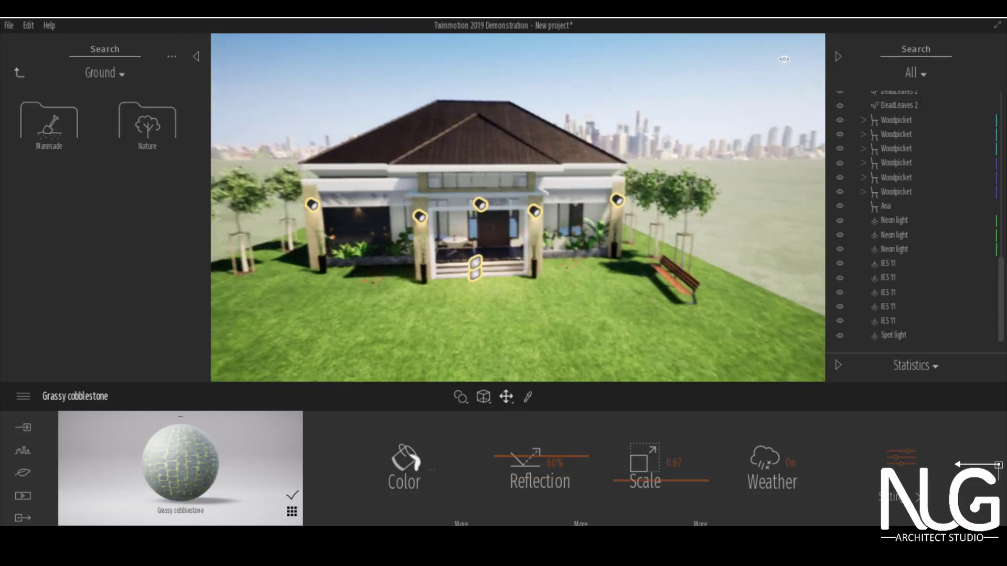
Paint Grass 1 vegetation over the front lawn with a brush diameter of 5.2 m
scroll(577, 312, "up", 3)
middle_click_drag(577, 313, 544, 283)
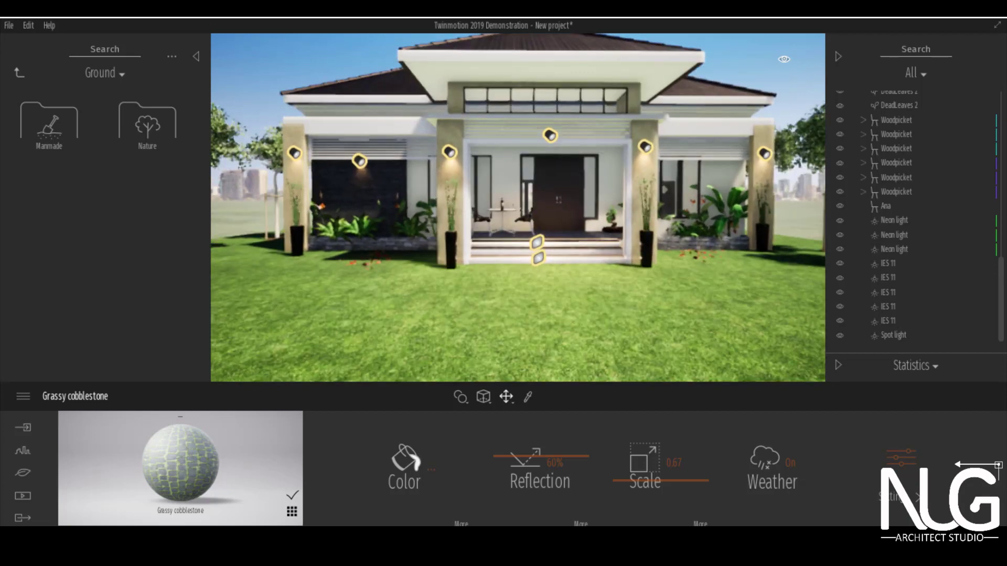
scroll(544, 282, "up", 1)
left_click(23, 472)
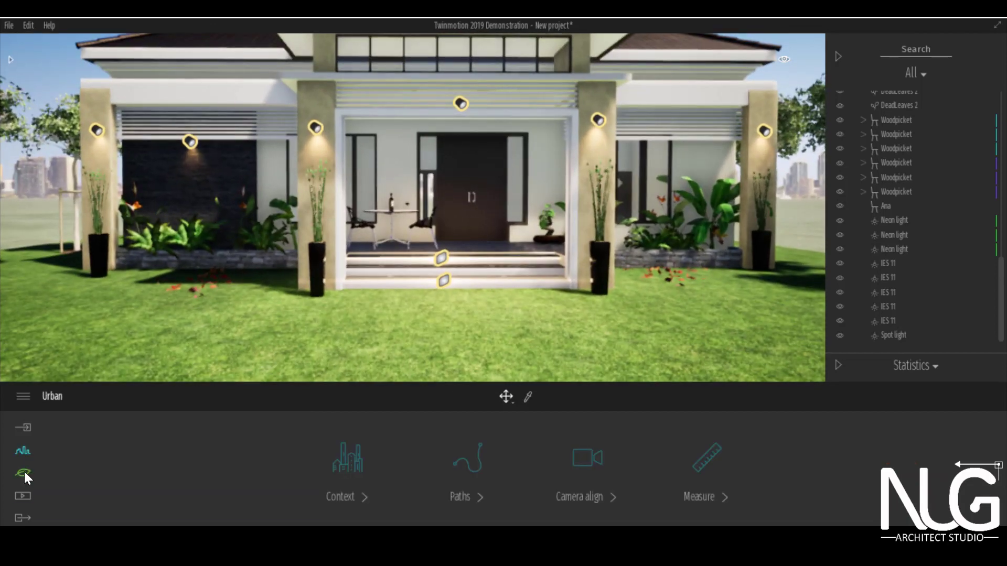
left_click(646, 458)
scroll(454, 298, "down", 10)
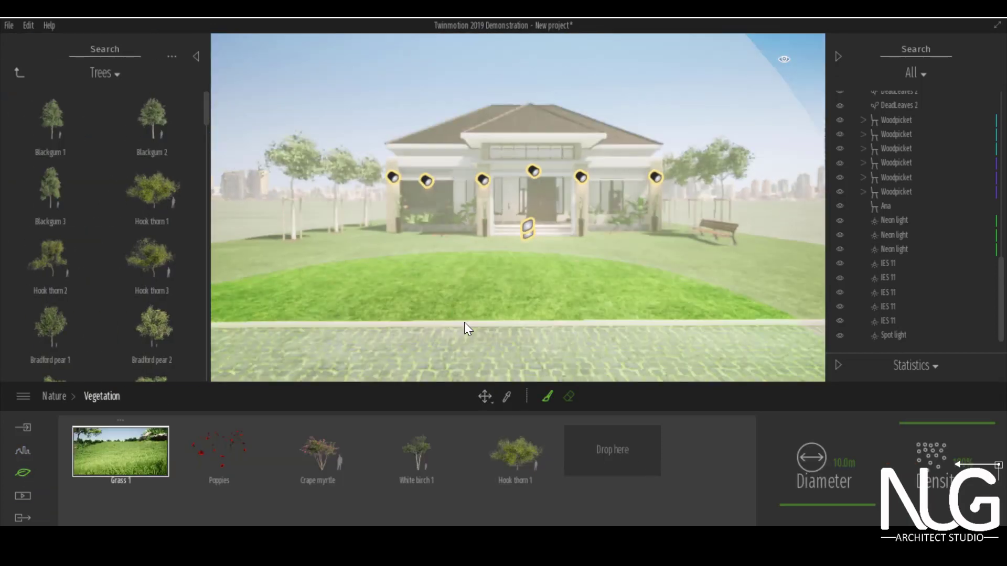
left_click_drag(835, 505, 834, 508)
middle_click_drag(531, 266, 525, 322)
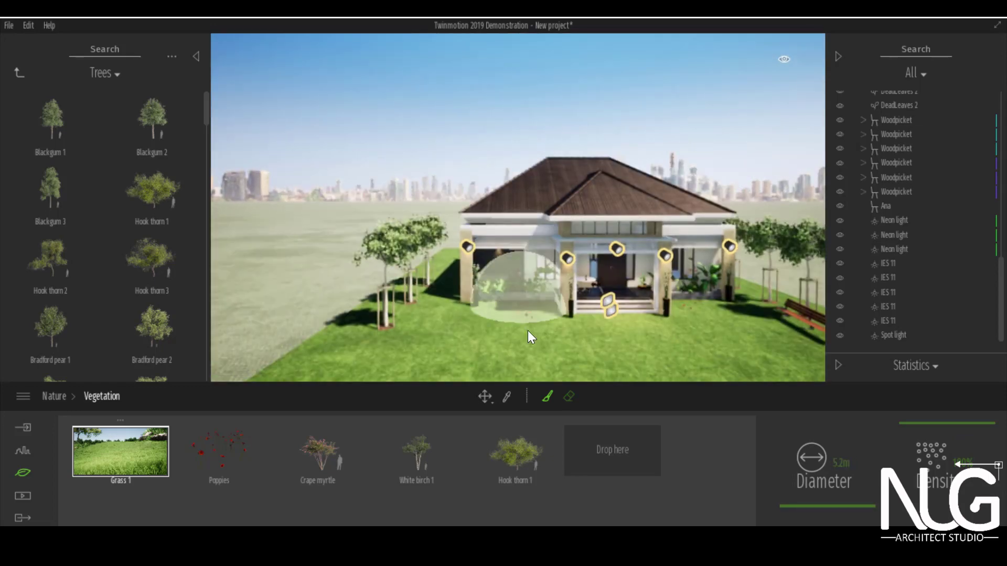
middle_click_drag(704, 339, 603, 296)
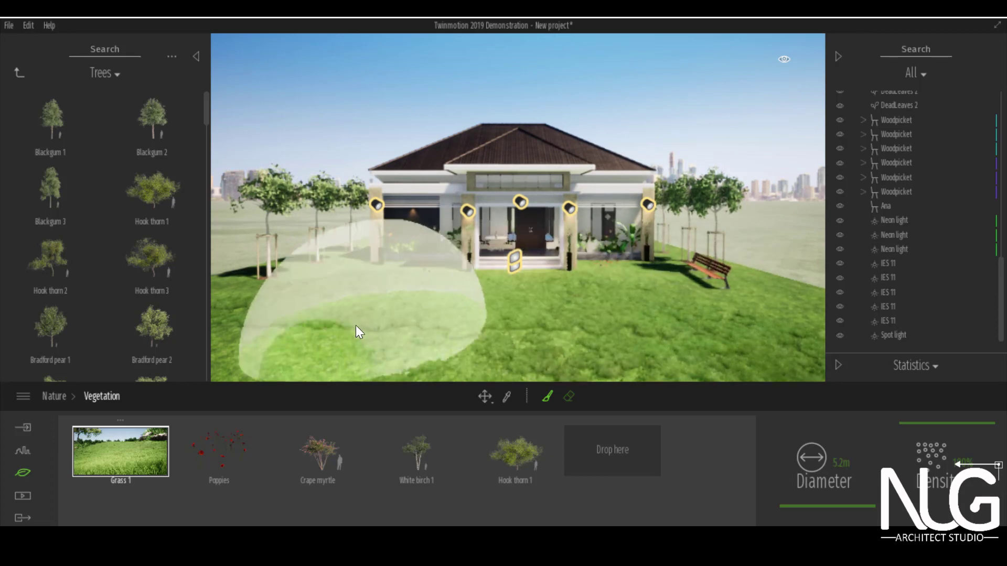
scroll(629, 330, "up", 4)
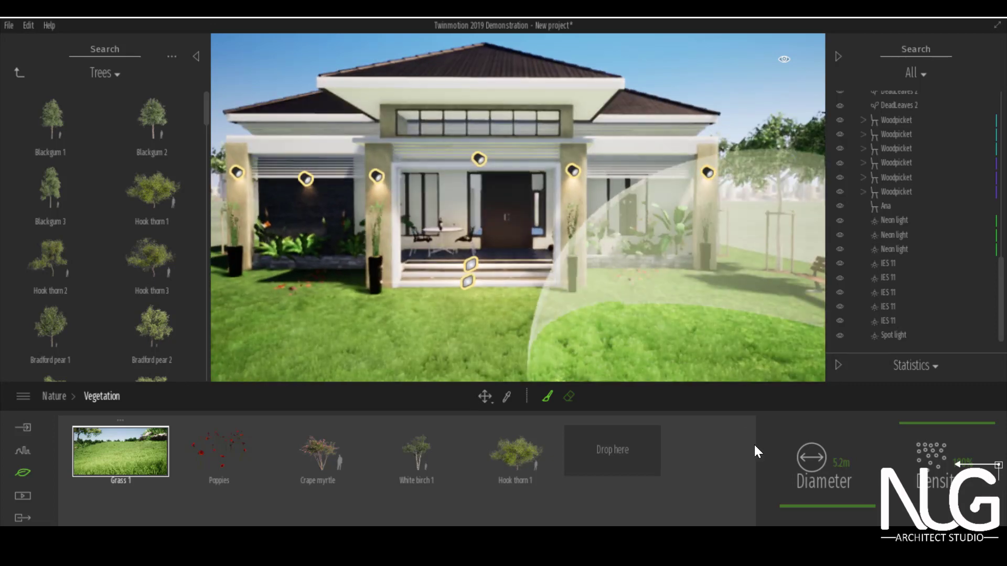
Set the vegetation brush diameter to 0.5 m and paint Grass 1 along the lawn's edge by the house
left_click(840, 462)
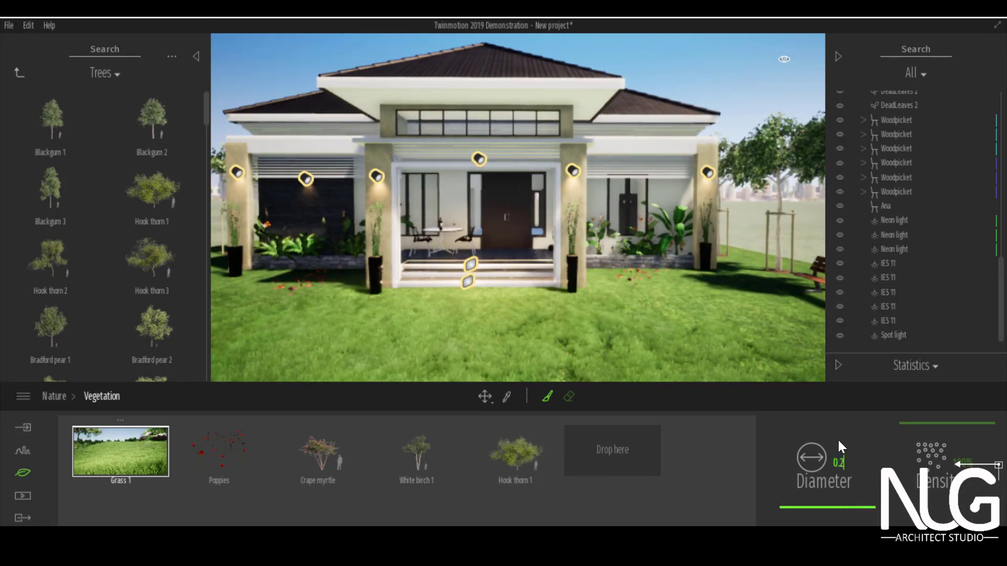
type("5")
key("Return")
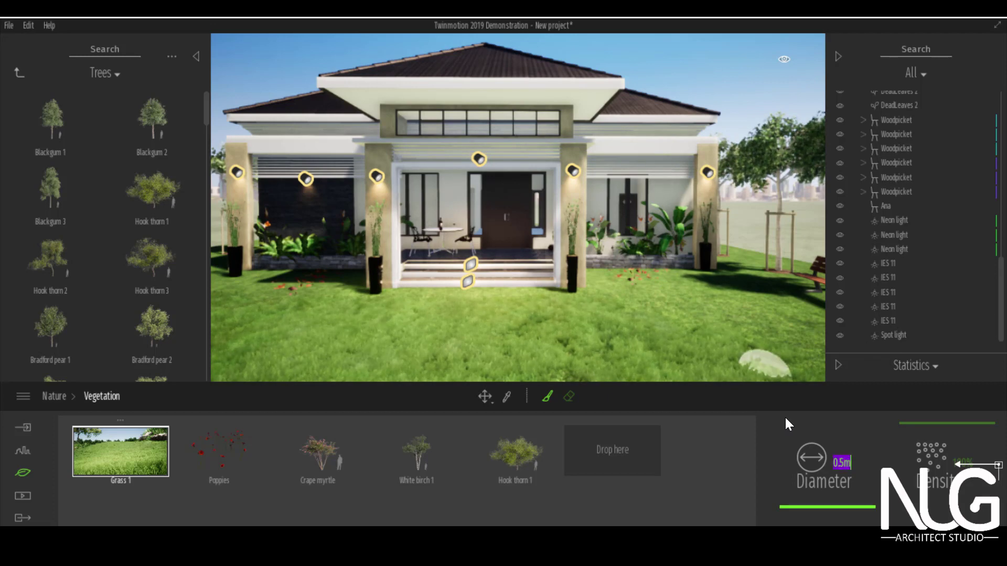
scroll(741, 268, "up", 3)
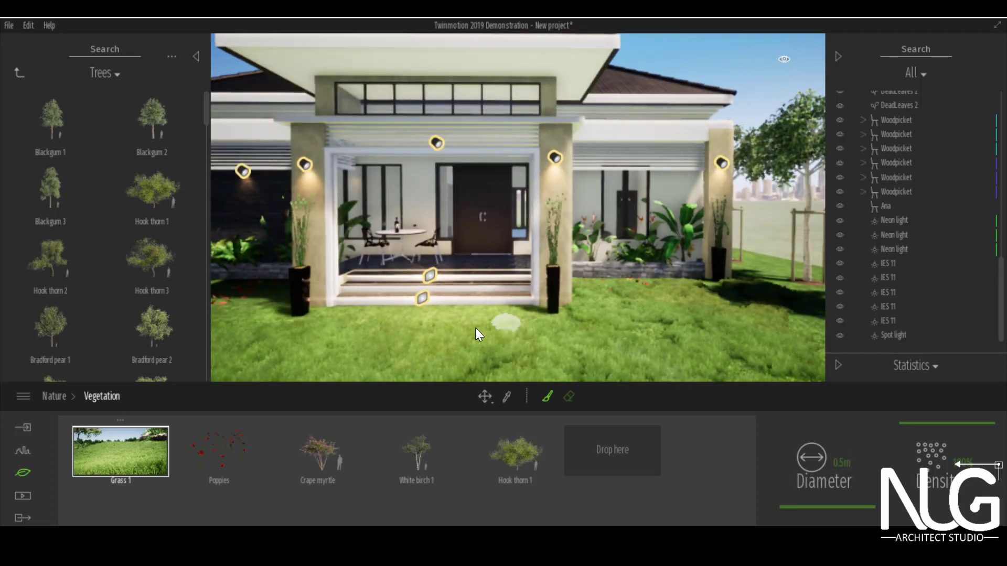
right_click_drag(496, 340, 355, 326)
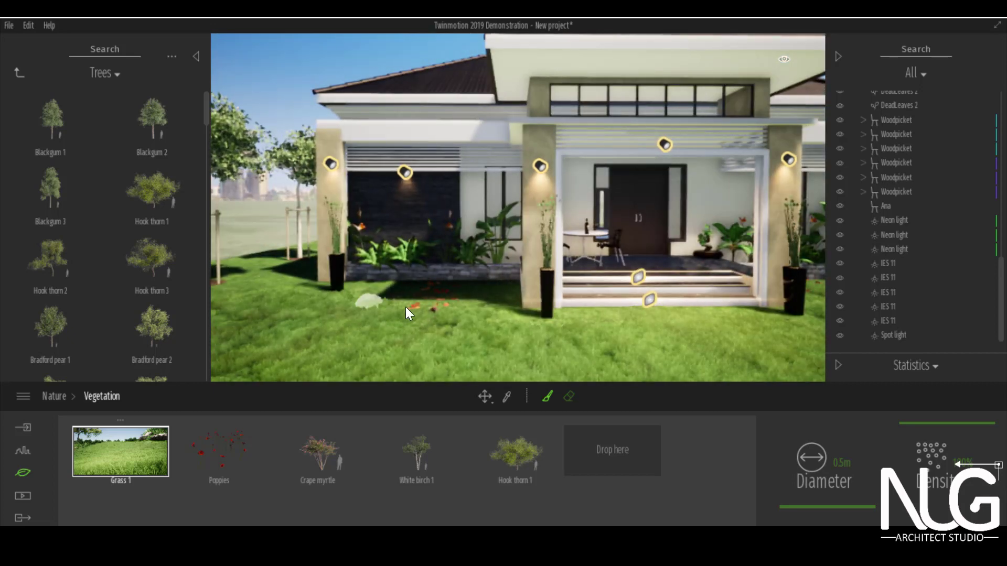
middle_click_drag(708, 326, 659, 262)
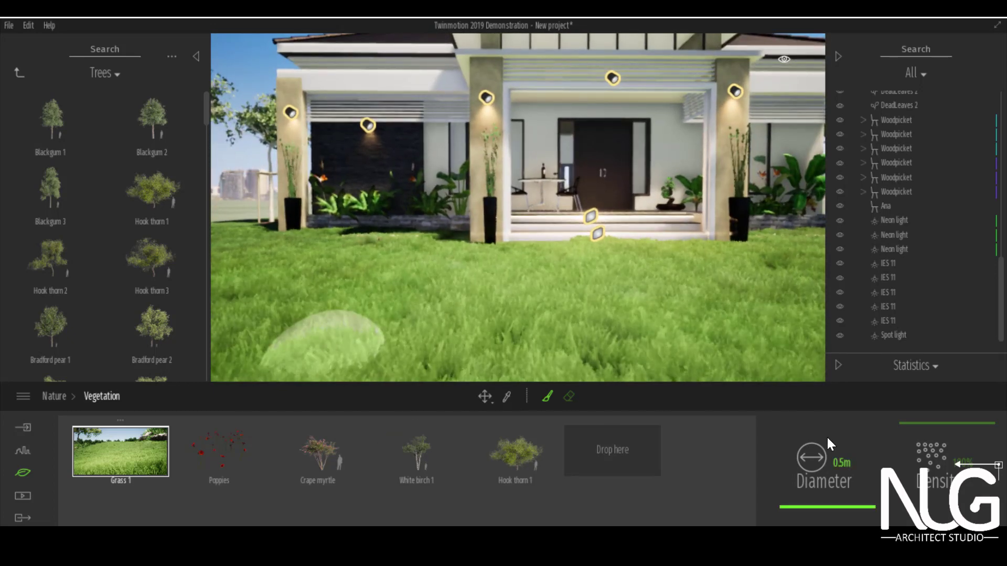
Lower the vegetation brush density and paint more Grass 1 across the front lawn
left_click_drag(931, 424, 930, 461)
scroll(540, 281, "down", 3)
mouse_move(554, 275)
left_mouse_down()
mouse_move(498, 335)
mouse_move(378, 249)
left_mouse_up()
Add Grass 2 to the vegetation palette and choose it as the paint brush for the front lawn
left_click(20, 73)
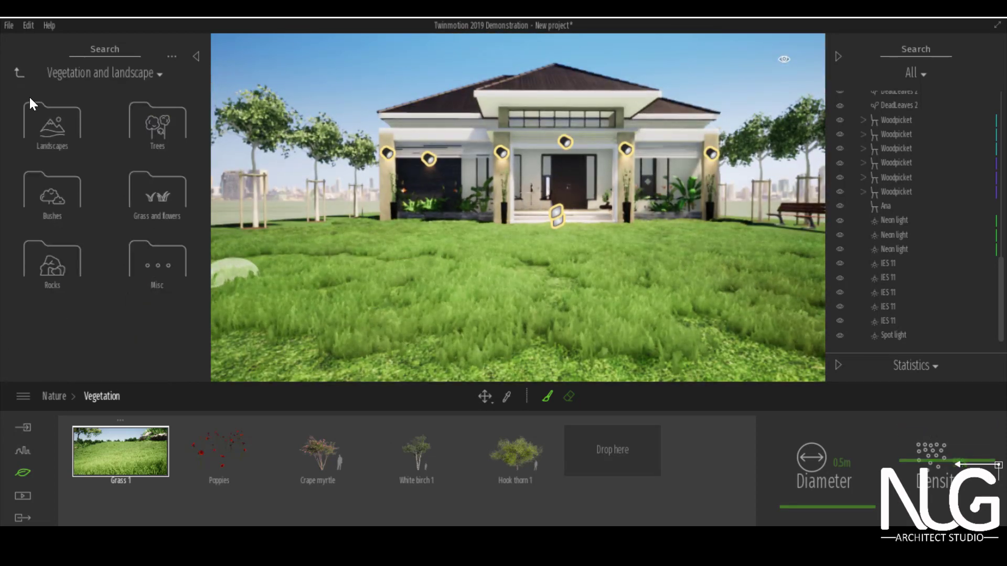
left_click(140, 196)
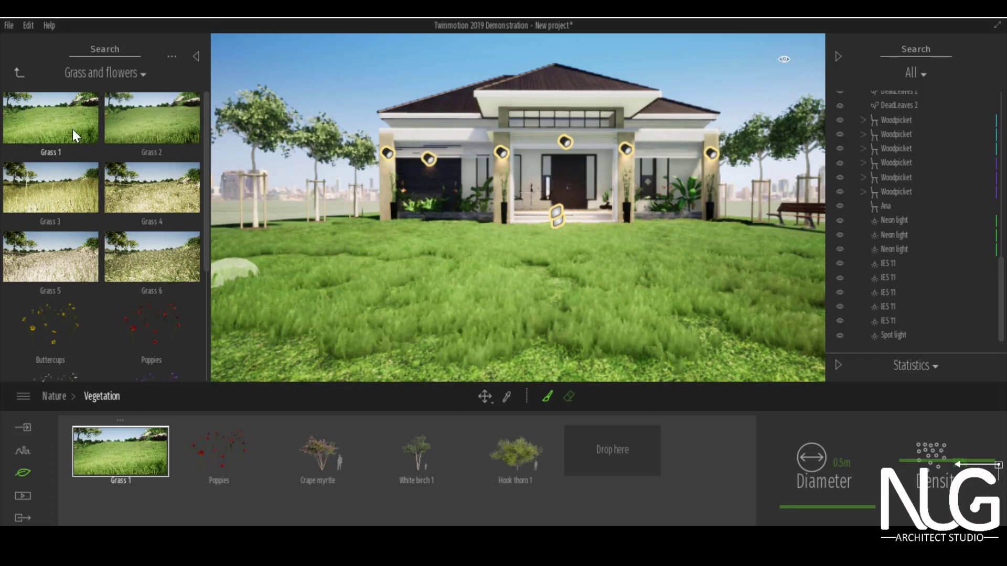
left_click_drag(146, 119, 651, 446)
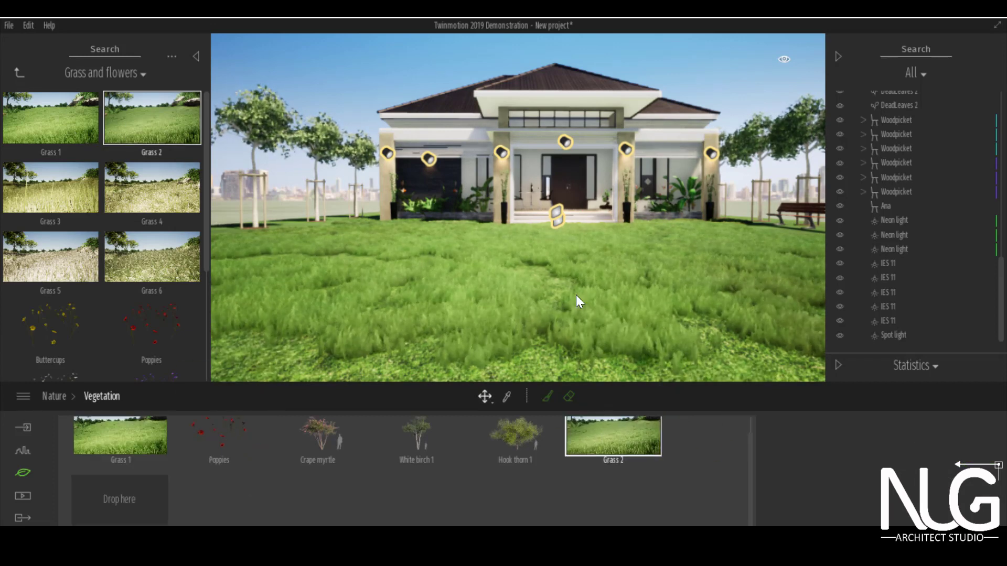
scroll(582, 355, "down", 3)
left_click(509, 310)
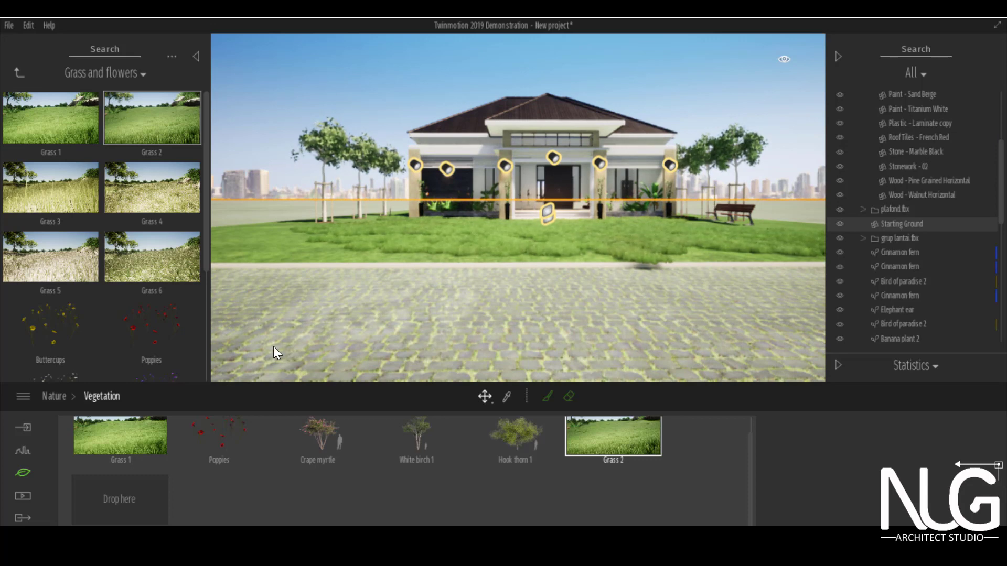
scroll(519, 328, "up", 2)
left_click(608, 438)
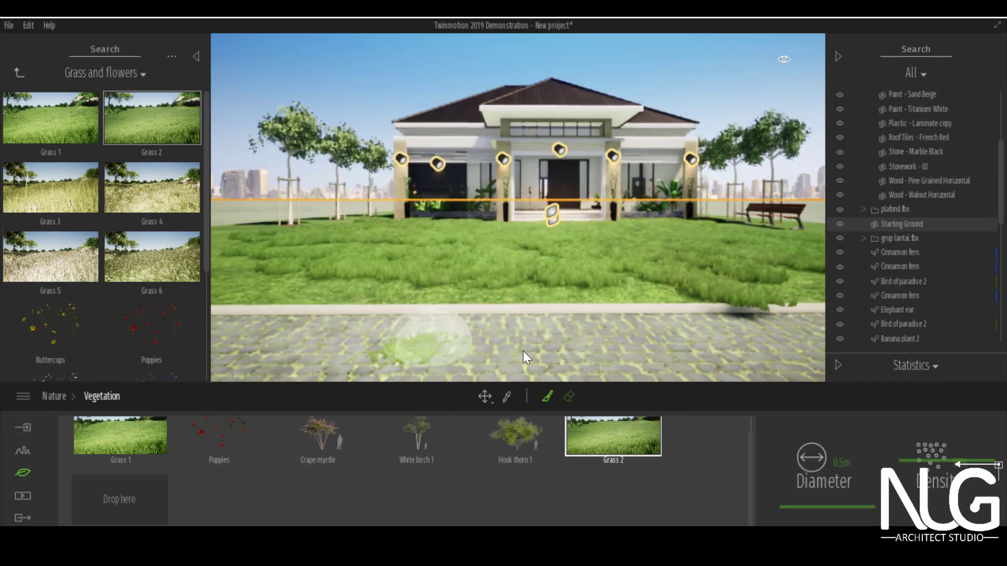
scroll(623, 306, "up", 2)
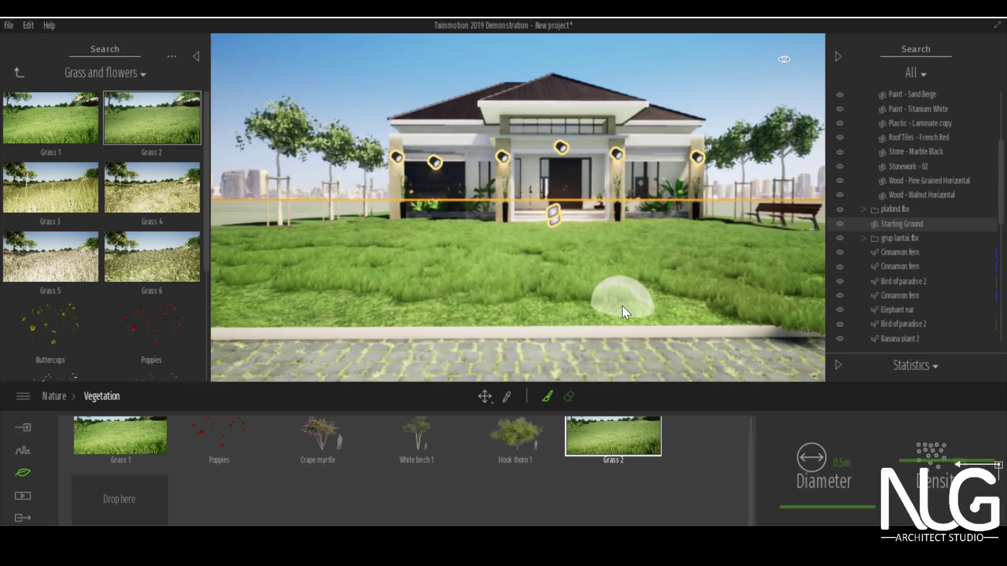
scroll(561, 228, "up", 5)
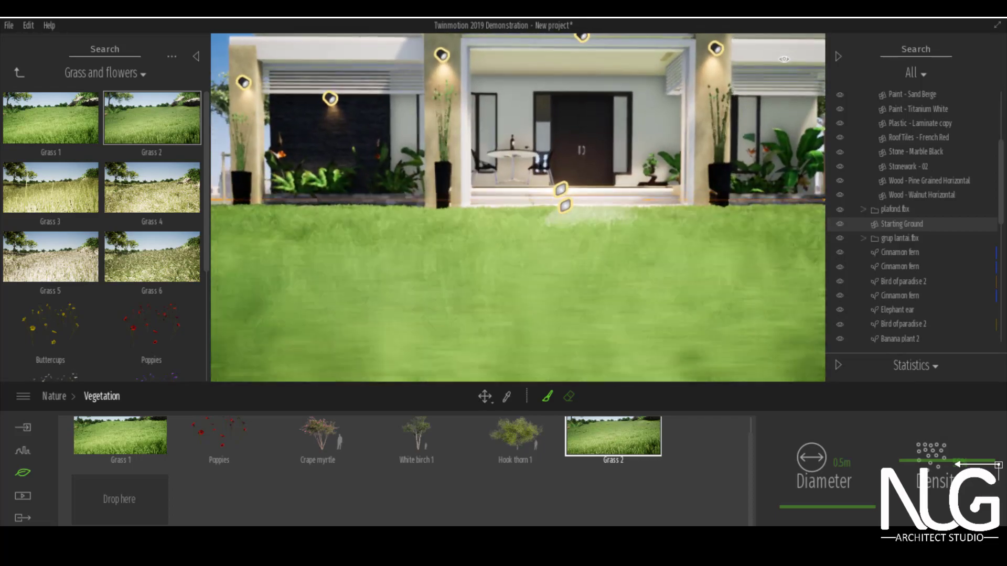
scroll(611, 225, "up", 5)
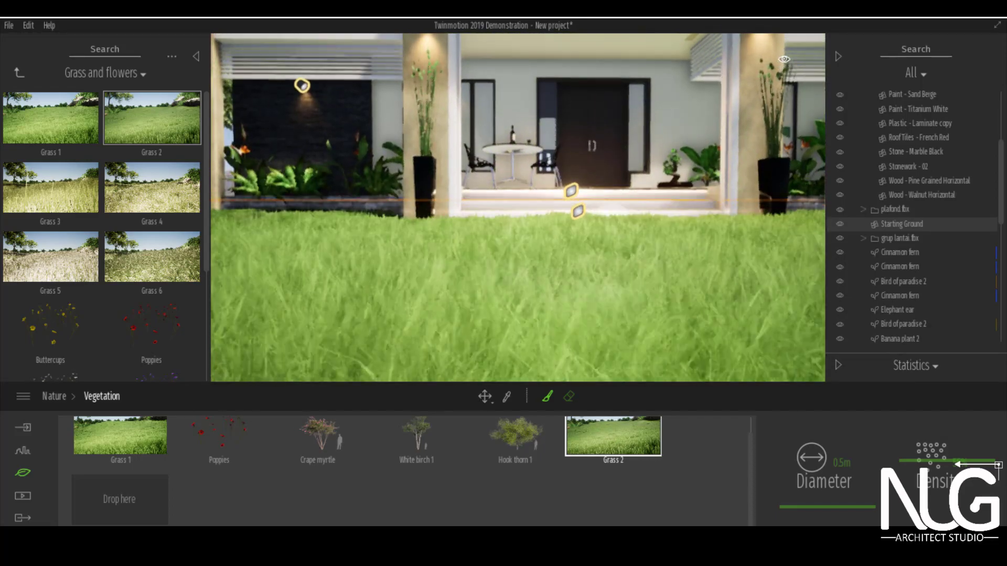
Erase the Grass 2 vegetation growing in front of the porch steps with the 0.5 m eraser brush
scroll(450, 254, "up", 4)
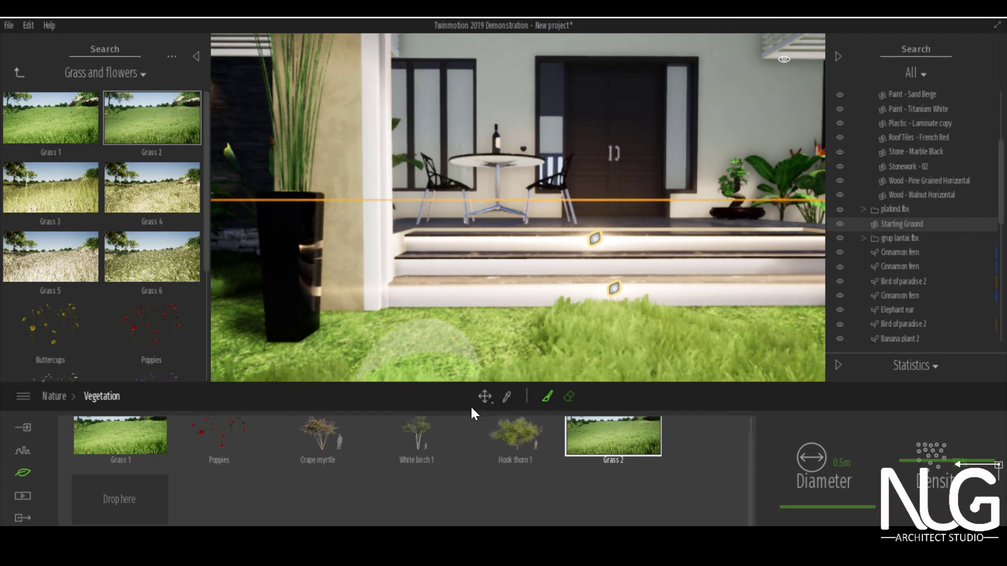
left_click(567, 396)
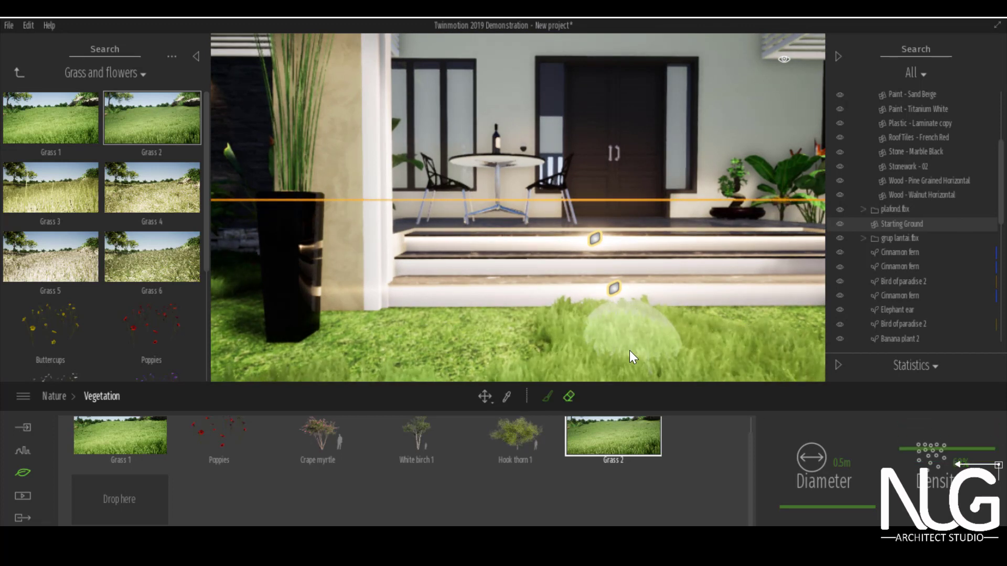
left_click(131, 455)
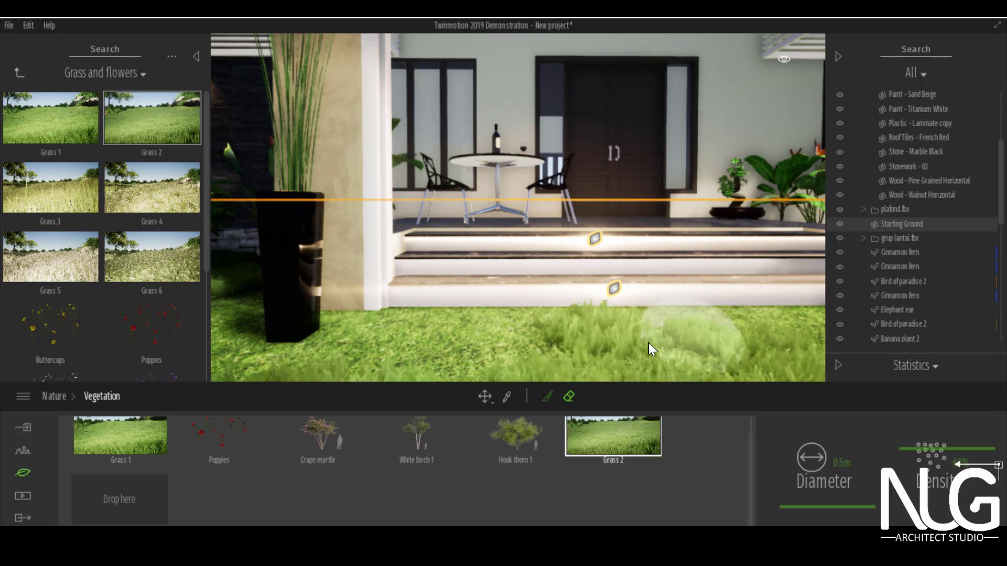
scroll(506, 326, "down", 3)
scroll(584, 292, "down", 2)
scroll(581, 291, "up", 3)
scroll(553, 276, "up", 4)
scroll(552, 274, "down", 4)
scroll(546, 283, "up", 1)
scroll(565, 337, "up", 4)
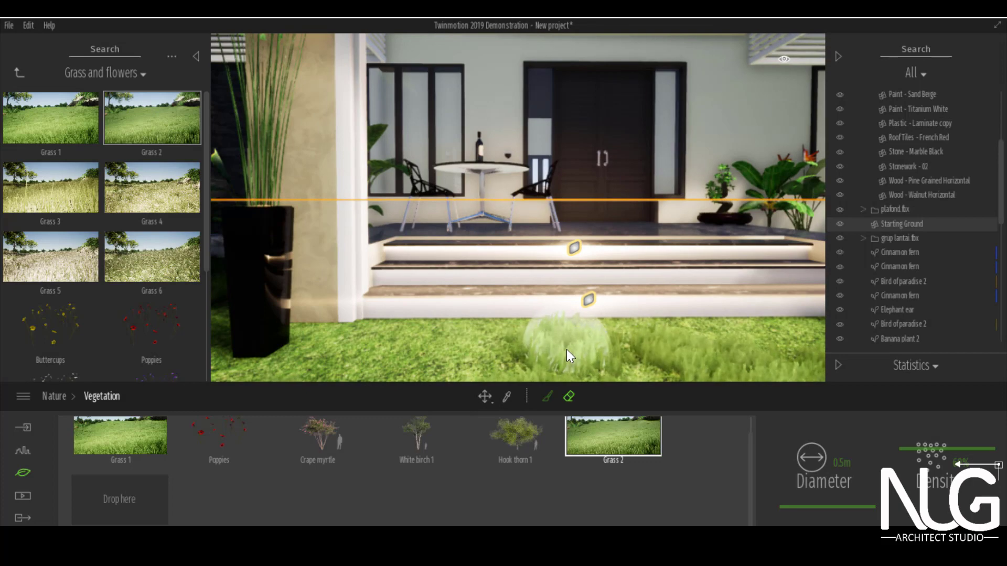
left_click(586, 358)
scroll(624, 346, "down", 4)
mouse_move(533, 276)
middle_mouse_down("shift")
mouse_move(646, 332)
mouse_move(619, 360)
middle_mouse_up("shift")
scroll(649, 334, "up", 3)
scroll(650, 333, "up", 3)
scroll(650, 333, "down", 3)
scroll(631, 290, "down", 5)
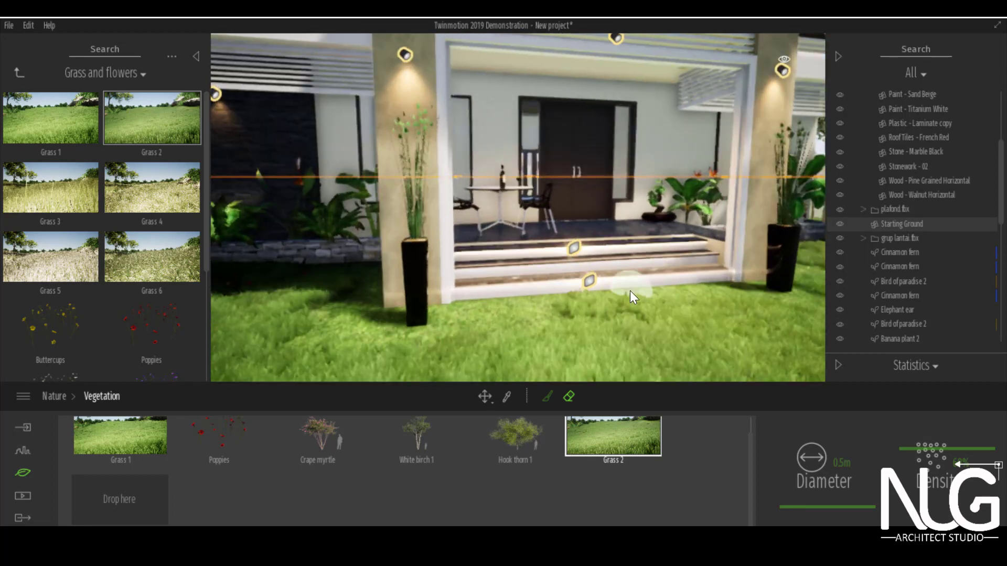
Examine the lawn and the house front from several distances and heights
middle_click_drag(607, 279, 602, 261)
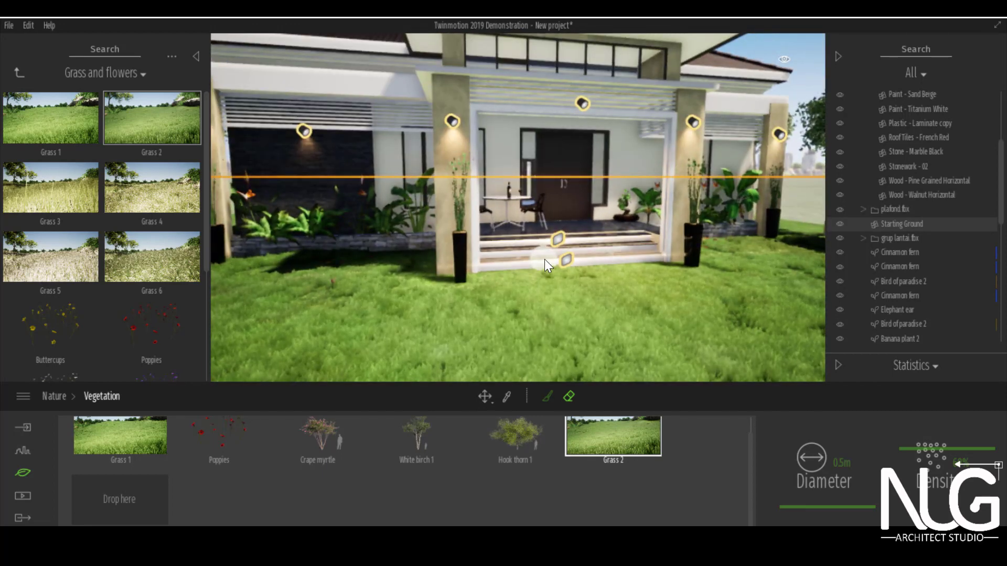
scroll(518, 257, "down", 5)
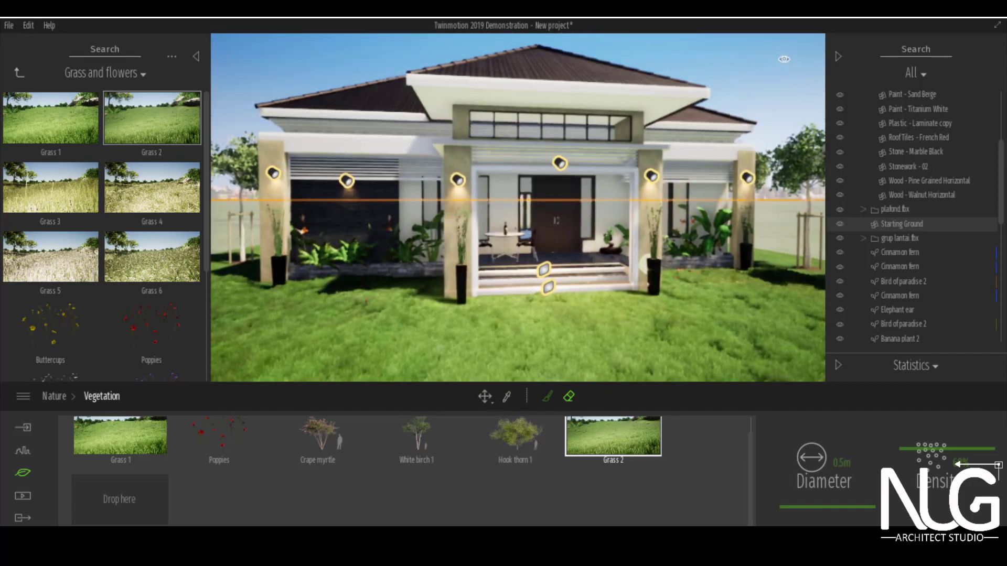
scroll(553, 315, "up", 5)
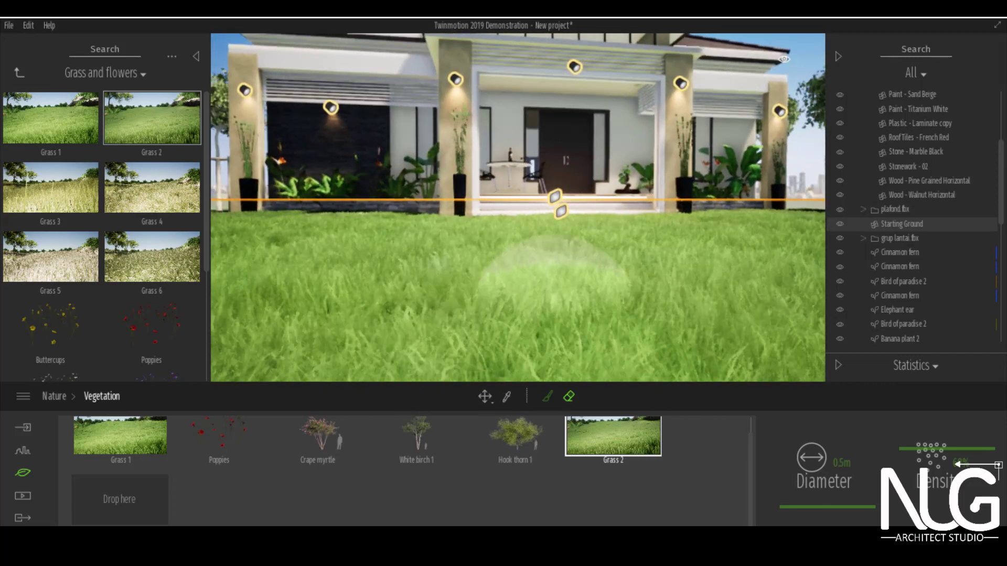
scroll(568, 317, "down", 2)
mouse_move(568, 318)
right_mouse_down()
mouse_move(516, 318)
mouse_move(463, 290)
right_mouse_up()
scroll(568, 319, "down", 2)
scroll(462, 289, "down", 2)
middle_click_drag(464, 289, 463, 321)
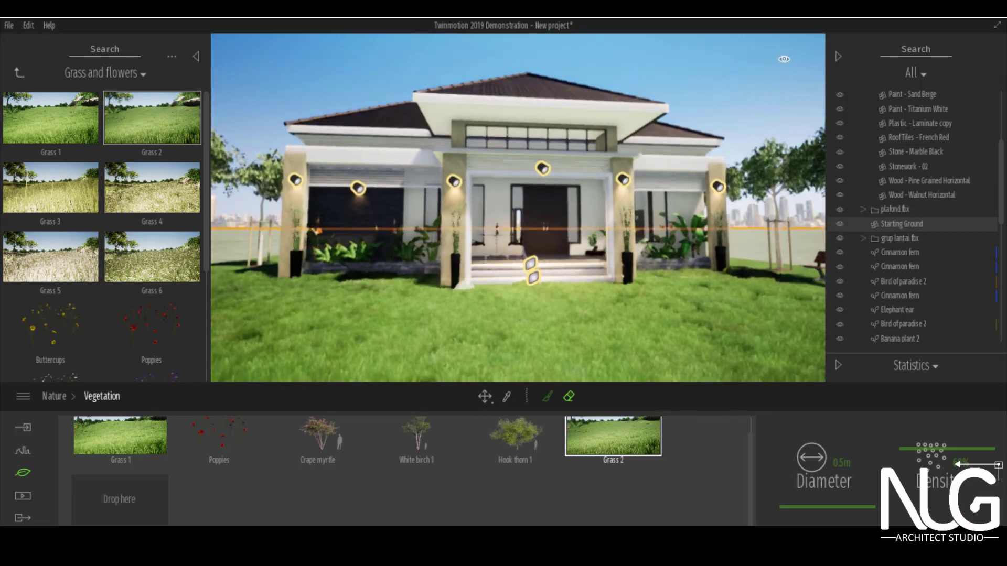
scroll(464, 319, "up", 2)
Set the sun intensity in the nature lighting settings to 0.94
left_click(19, 454)
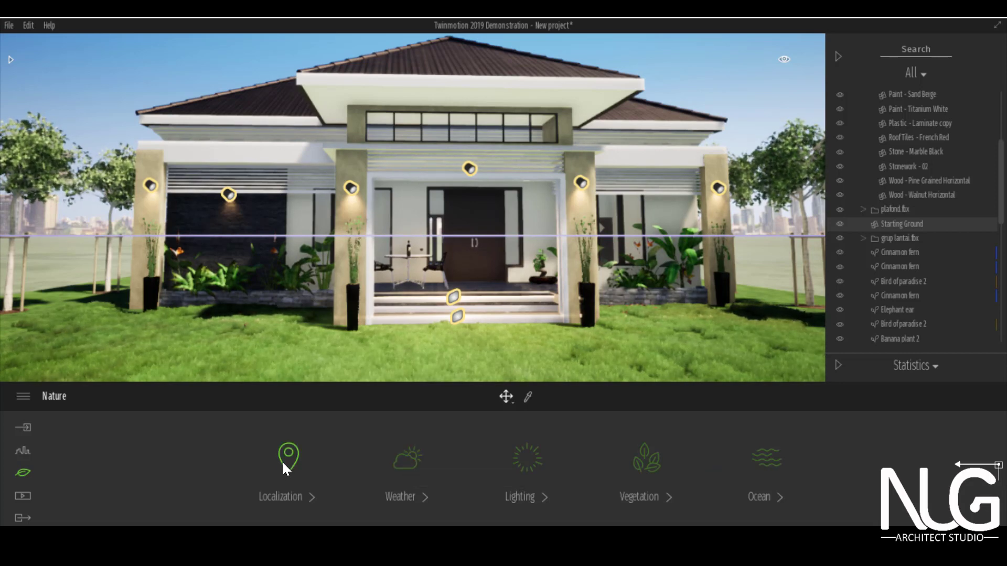
left_click(764, 460)
left_click(26, 475)
left_click(647, 461)
left_click(53, 397)
left_click(526, 458)
left_click(182, 499)
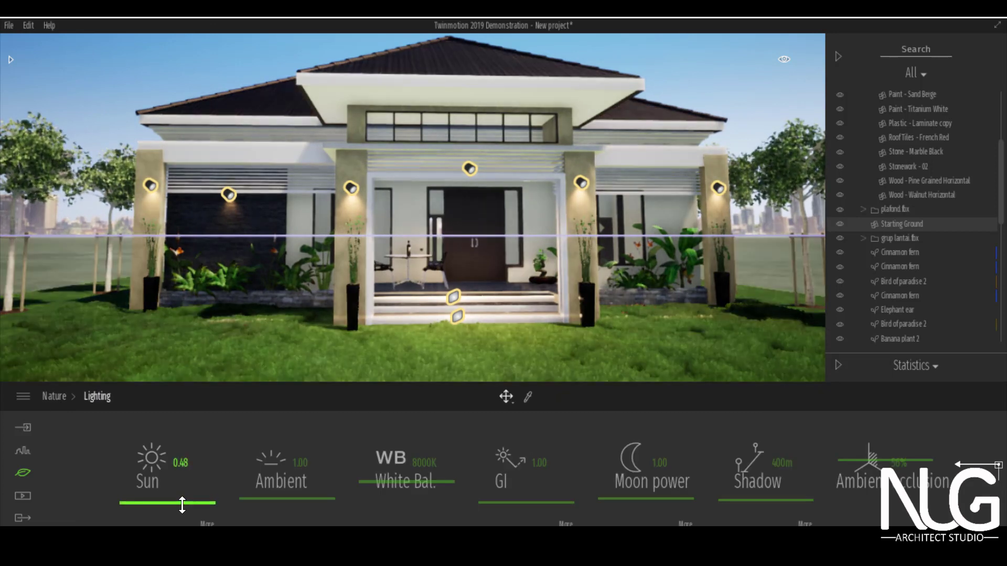
left_click_drag(182, 499, 181, 498)
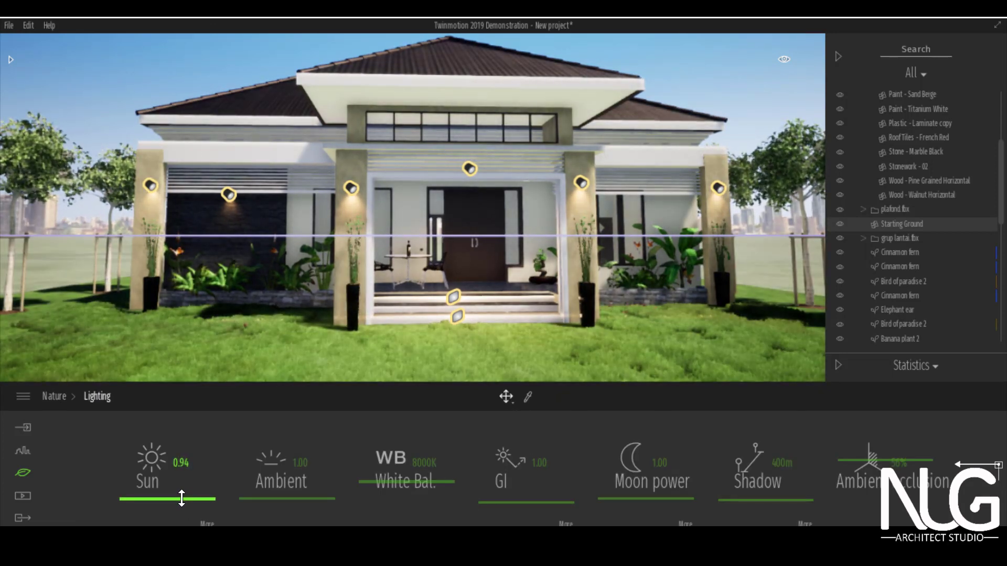
Shift the weather from clear to partly cloudy, between the sunny and cloudy presets
left_click(29, 469)
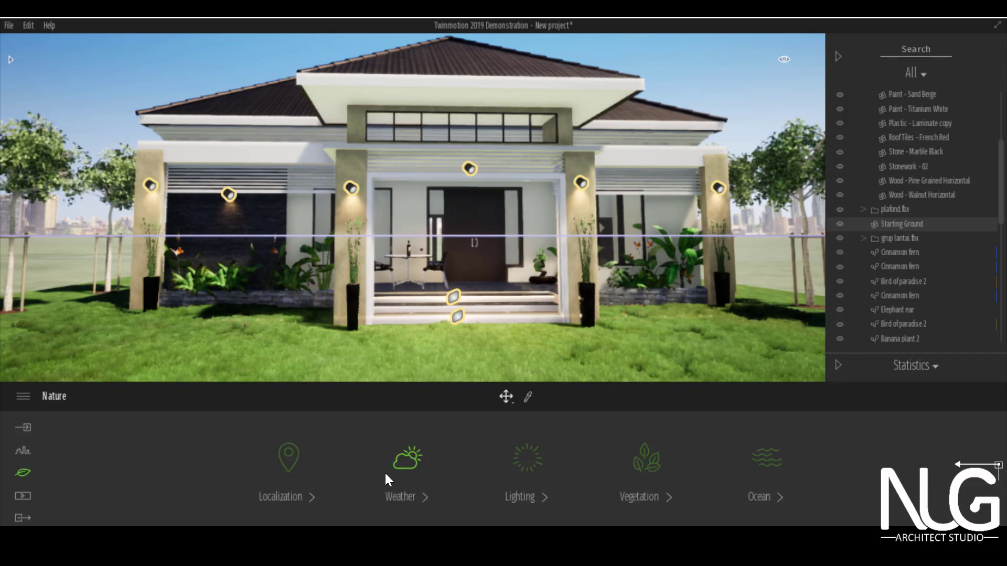
left_click_drag(167, 444, 265, 443)
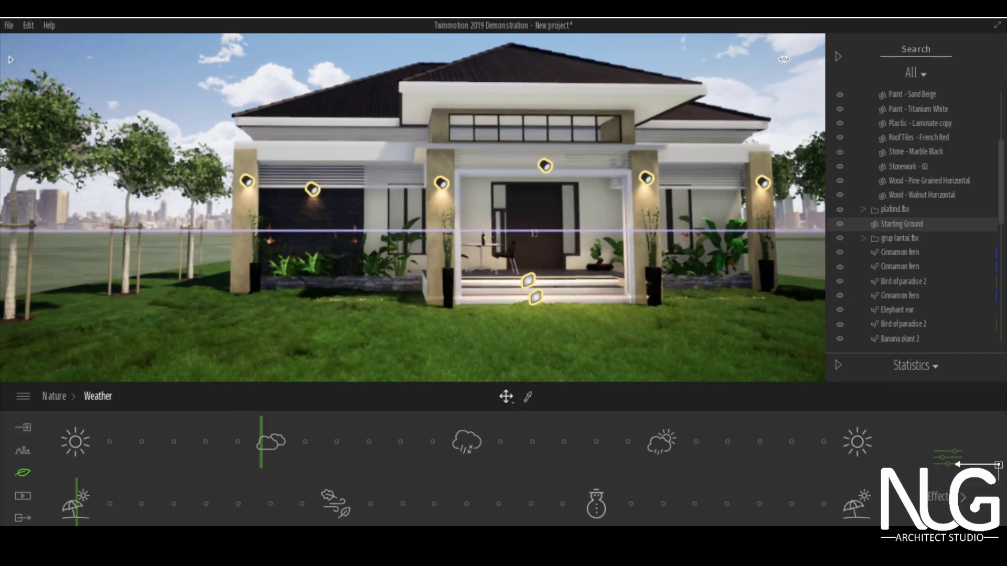
middle_click_drag(462, 209, 382, 244)
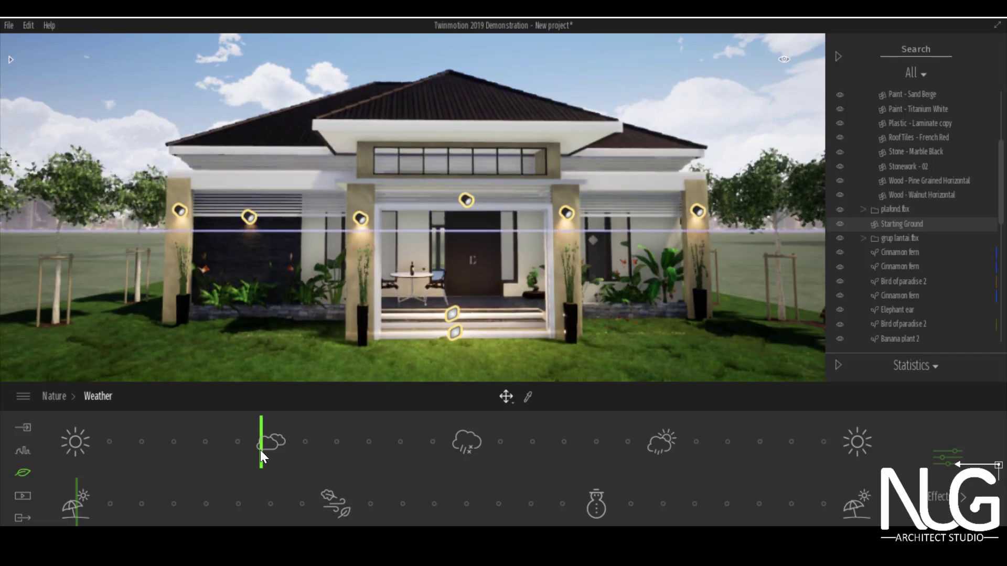
left_click_drag(261, 455, 206, 444)
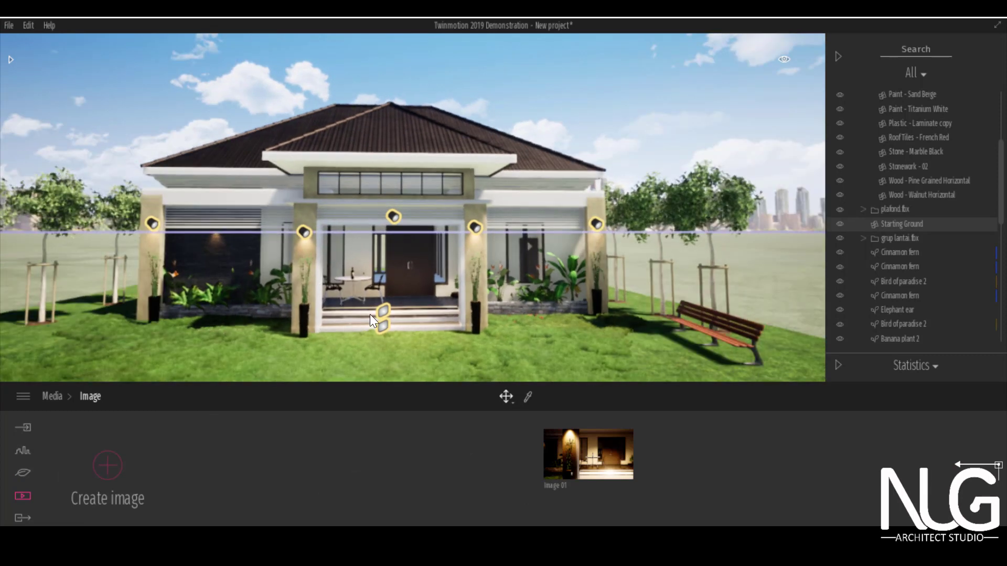
Create a new image of the house's front with its full roof in view and quit media mode
left_click(108, 464)
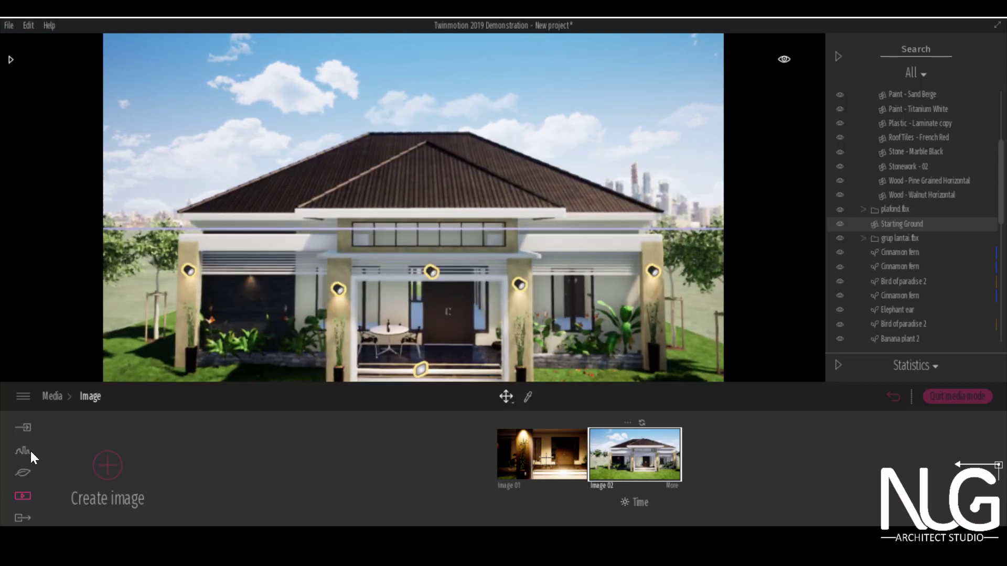
left_click(29, 452)
left_click(973, 399)
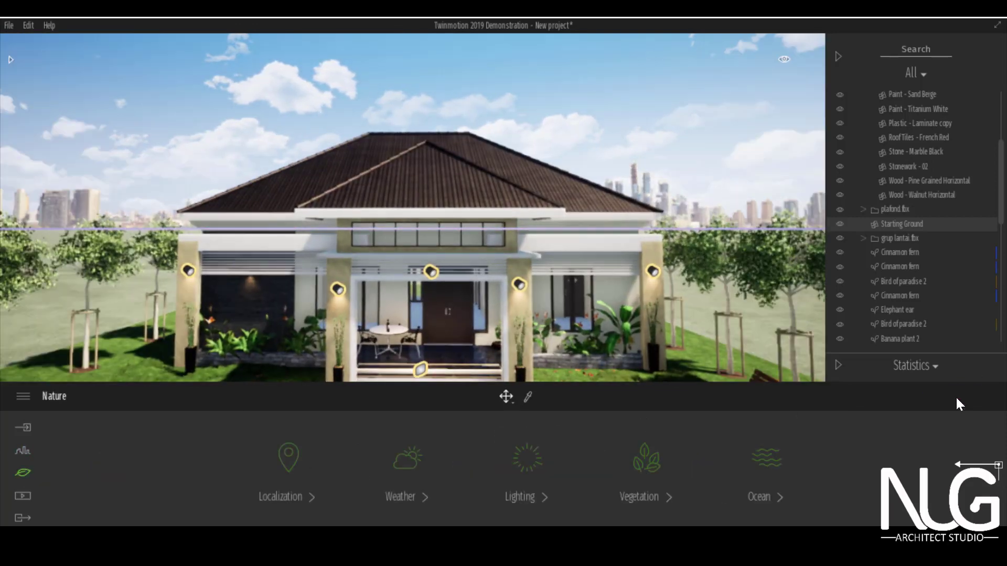
Add the Hook thorn 3 and Bradford pear 2 trees to the vegetation palette with a brush diameter of 10 m
left_click(650, 458)
left_click_drag(176, 269, 142, 504)
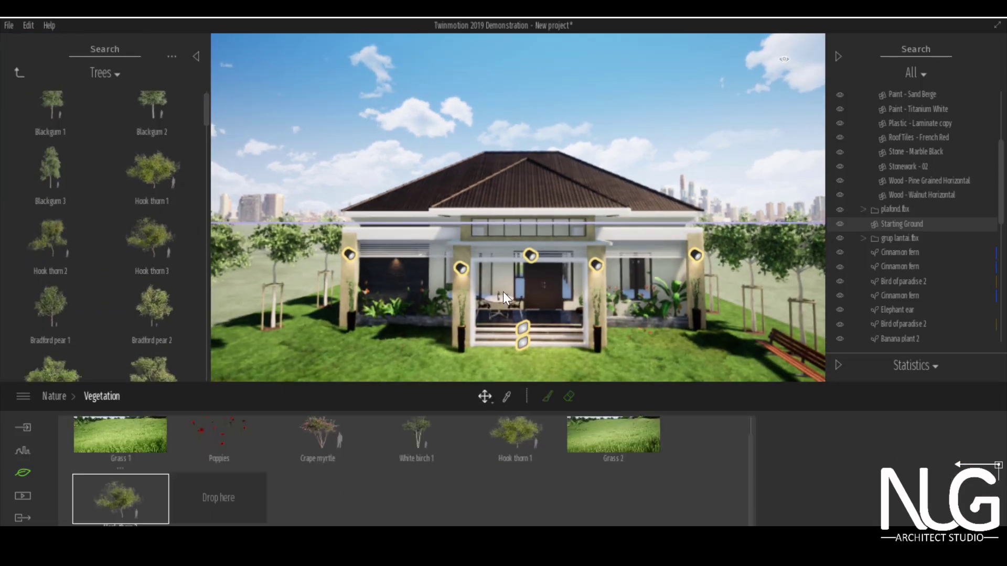
scroll(483, 301, "down", 5)
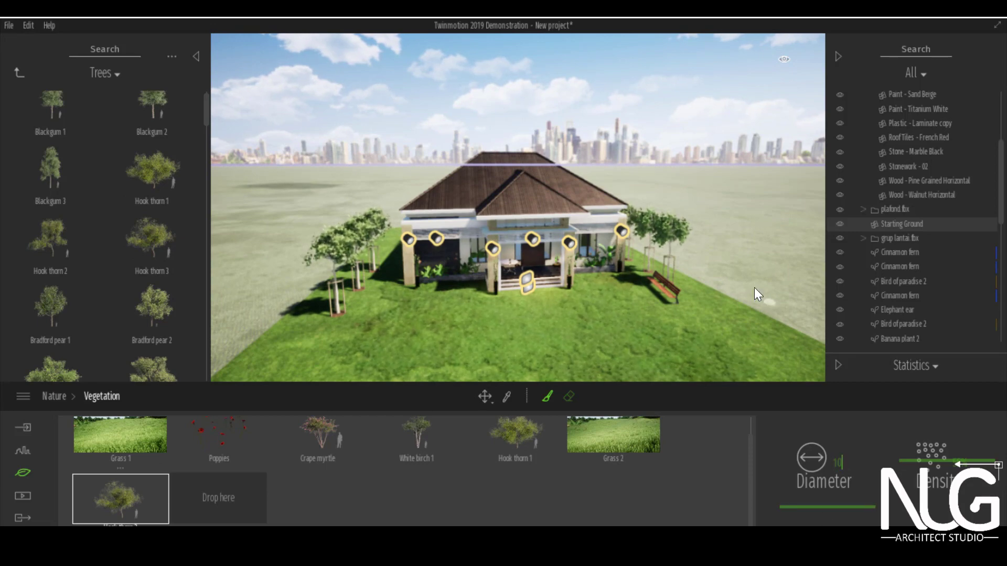
key("Return")
middle_click_drag(754, 288, 650, 315)
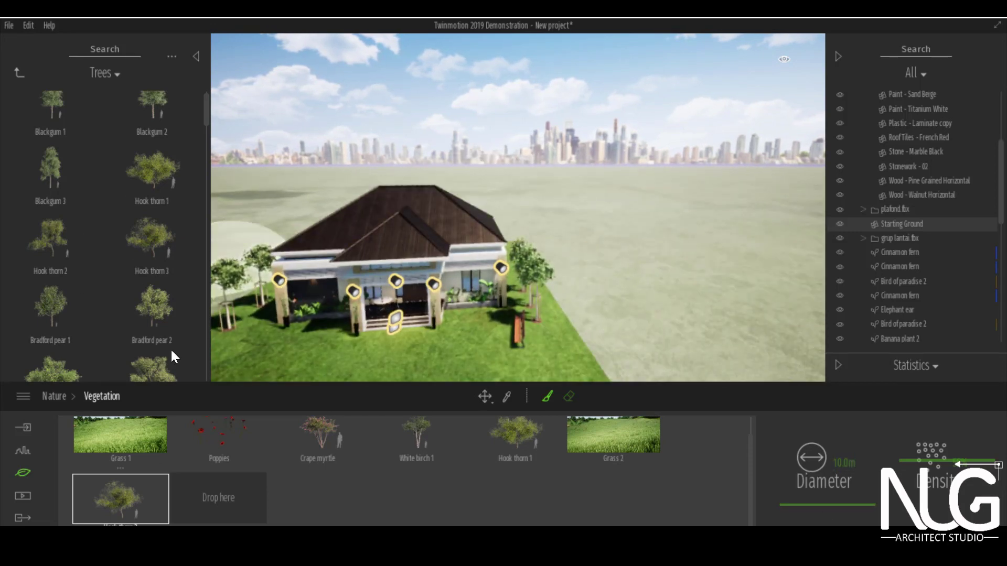
left_click_drag(152, 302, 237, 500)
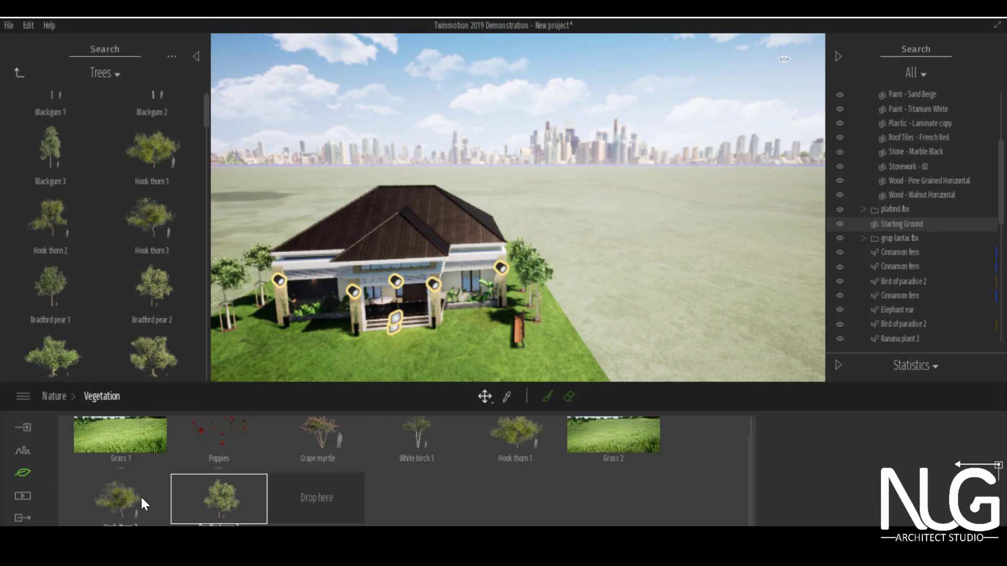
Undo the first tree stroke and paint Hook thorn 3 and Bradford pear 2 trees around the back of the house
mouse_move(653, 296)
left_mouse_down()
mouse_move(681, 281)
mouse_move(595, 276)
left_mouse_up()
key("ctrl+z")
mouse_move(697, 330)
left_mouse_down()
mouse_move(624, 253)
mouse_move(518, 215)
left_mouse_up()
mouse_move(517, 216)
middle_mouse_down("shift")
mouse_move(499, 219)
mouse_move(448, 176)
mouse_move(474, 252)
middle_mouse_up("shift")
left_click_drag(474, 253, 356, 262)
mouse_move(356, 262)
middle_mouse_down("shift")
mouse_move(368, 299)
mouse_move(379, 267)
middle_mouse_up("shift")
left_click_drag(379, 267, 336, 270)
middle_click_drag(335, 270, 367, 262, "shift")
key("Escape")
mouse_move(503, 241)
middle_mouse_down("shift")
mouse_move(480, 266)
mouse_move(472, 231)
middle_mouse_up("shift")
scroll(479, 265, "up", 3)
middle_click_drag(506, 367, 570, 328, "shift")
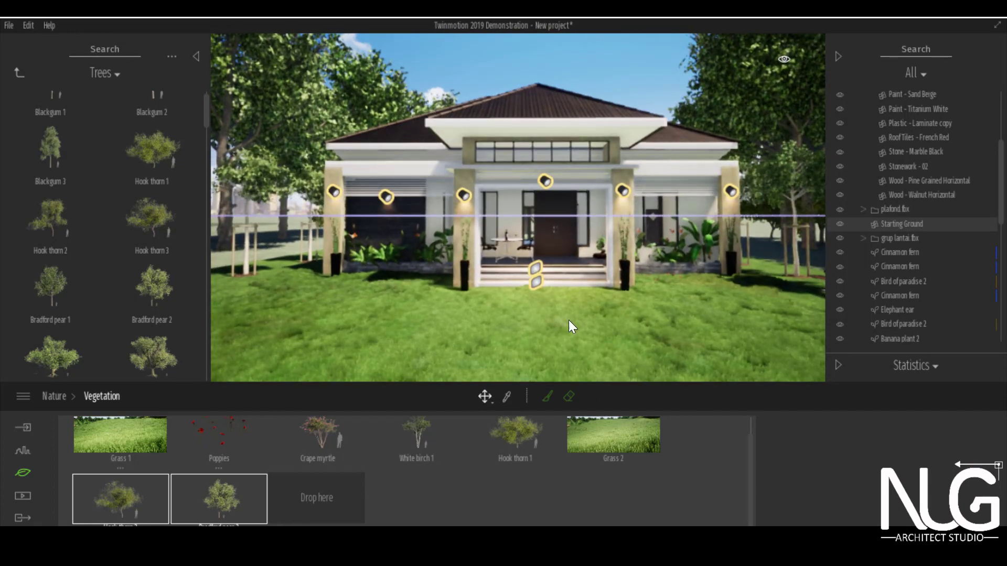
Create a new video clip that starts with a low view of the house front across the lawn
scroll(570, 329, "down", 2)
middle_click_drag(570, 261, 549, 262)
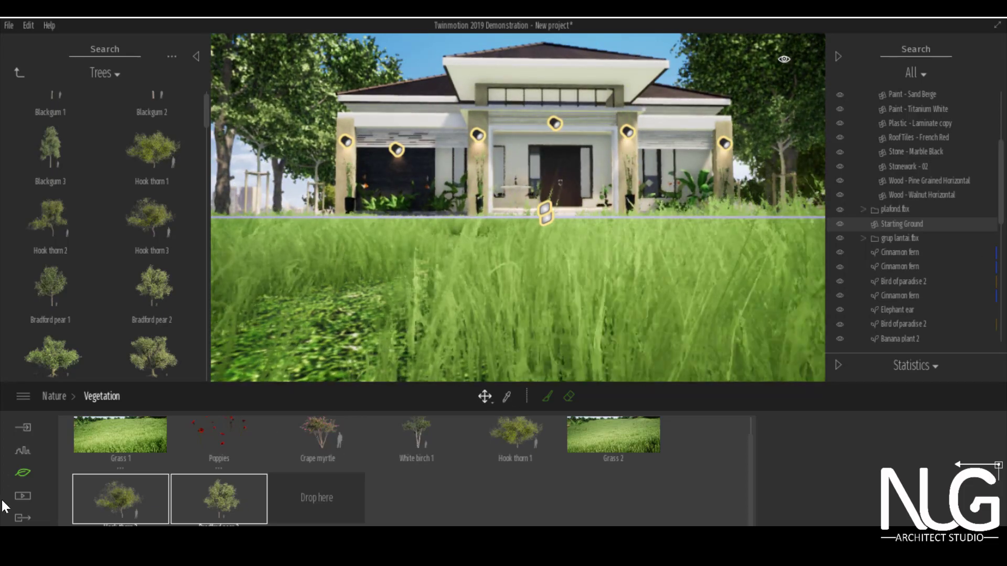
left_click(22, 495)
left_click(582, 461)
key("e")
key("w")
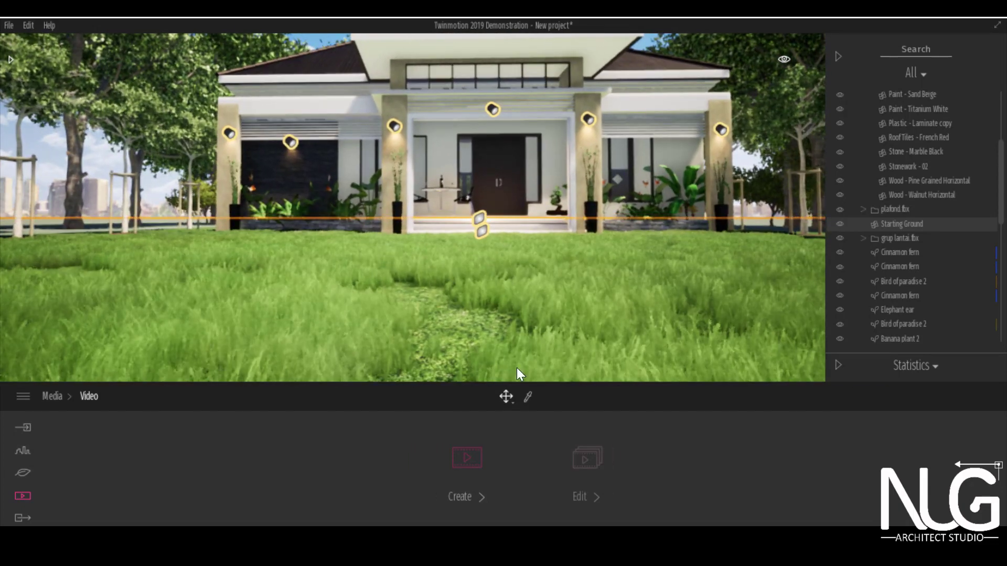
left_click(467, 462)
left_click(107, 465)
Add two keyframes to the video clip, one from down inside the grass and one from just above it
middle_click_drag(603, 234, 572, 260)
middle_click_drag(462, 252, 549, 222)
right_click_drag(549, 221, 638, 182)
middle_click_drag(464, 255, 448, 250)
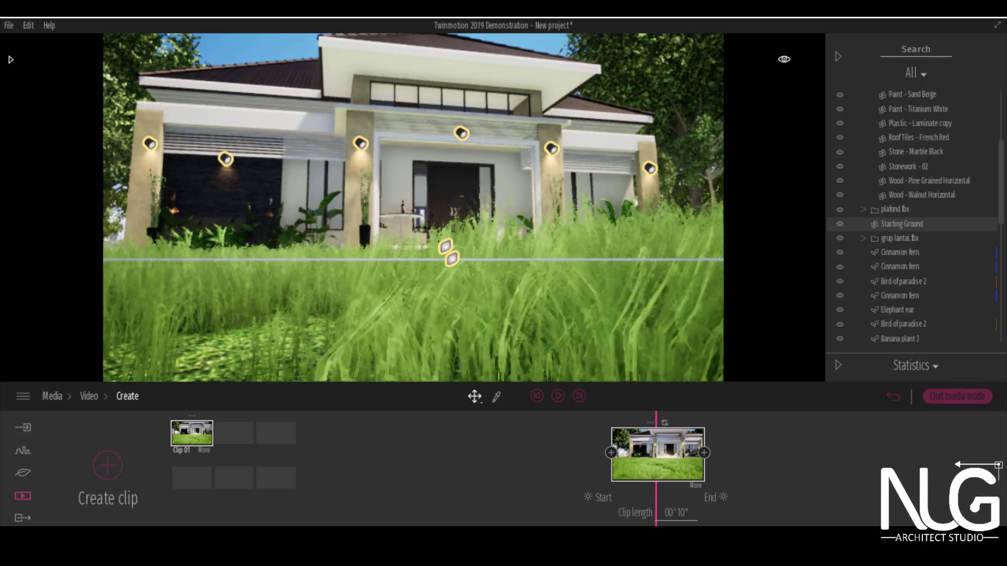
middle_click_drag(429, 183, 431, 198)
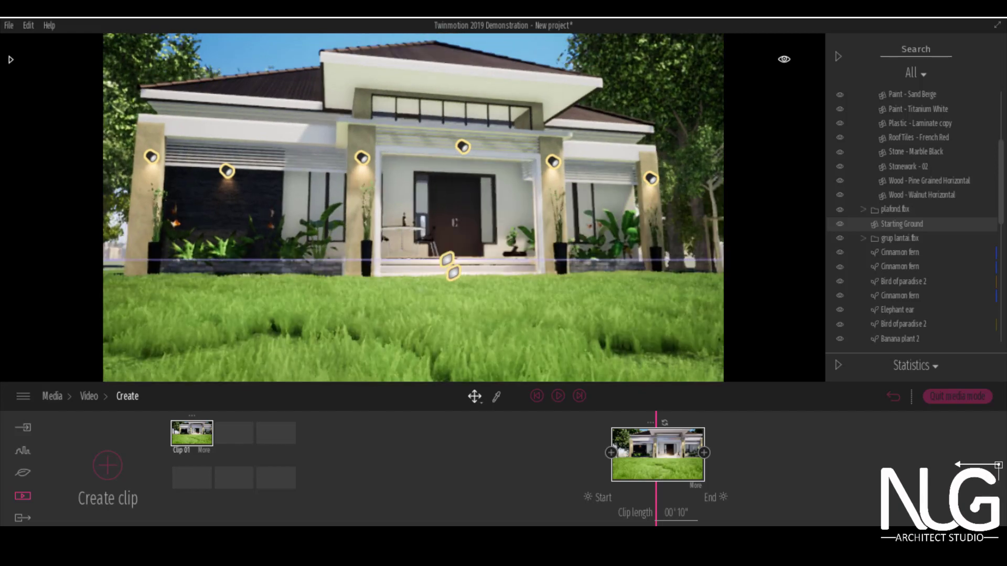
scroll(449, 126, "down", 2)
mouse_move(449, 126)
middle_mouse_down()
mouse_move(448, 109)
mouse_move(448, 118)
middle_mouse_up()
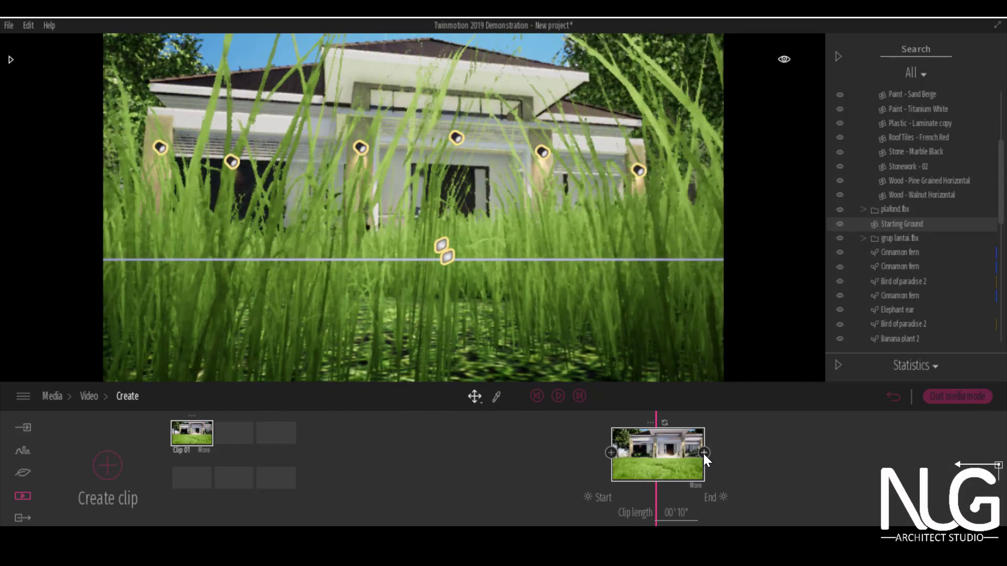
left_click(703, 452)
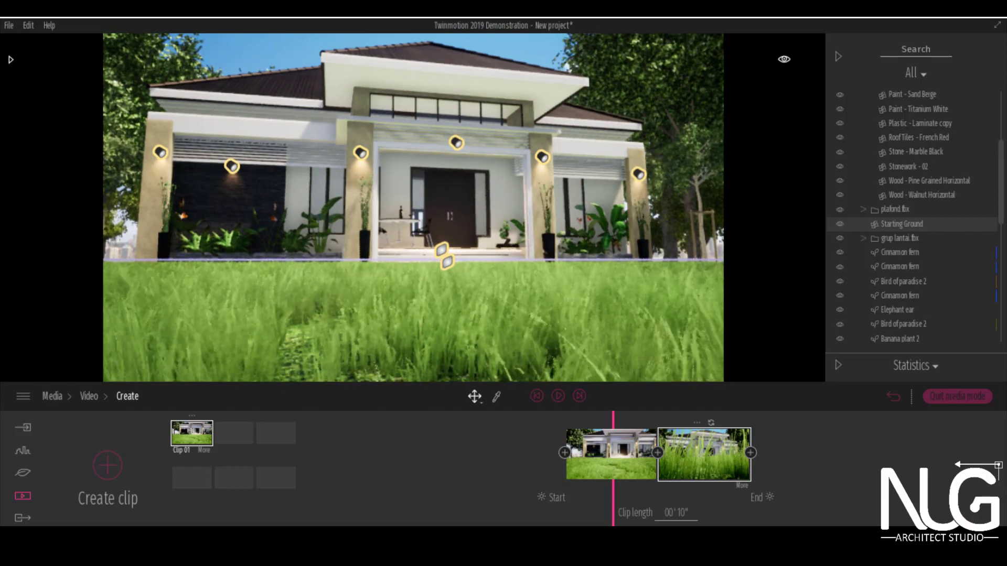
left_click(751, 453)
Play the video clip and delete its first keyframe
left_click(558, 396)
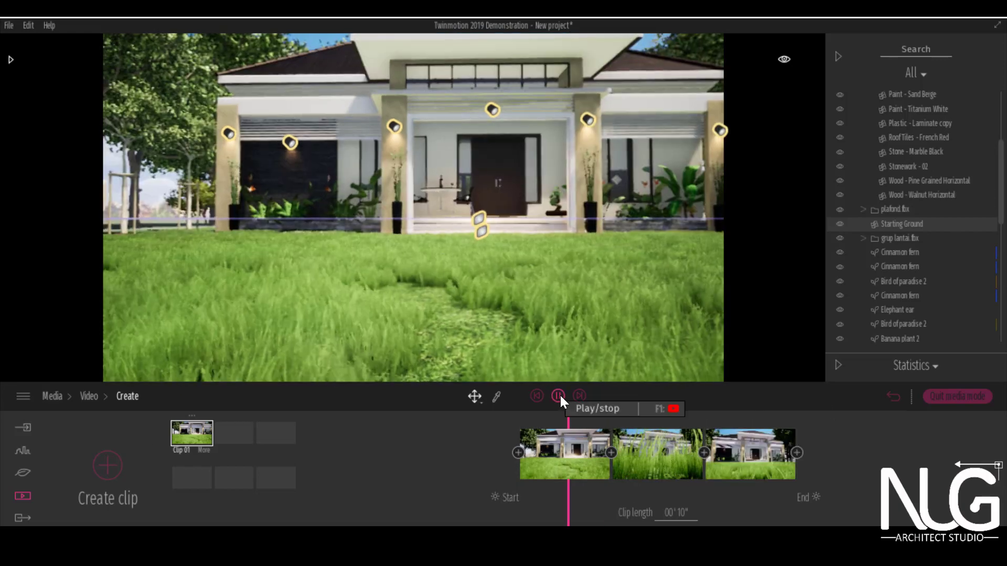
left_click(547, 452)
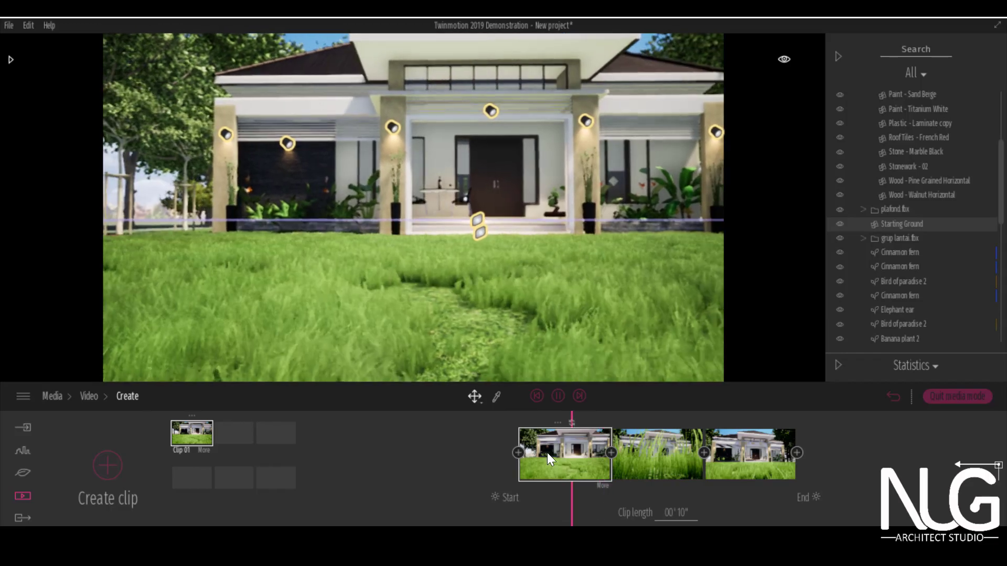
key("Delete")
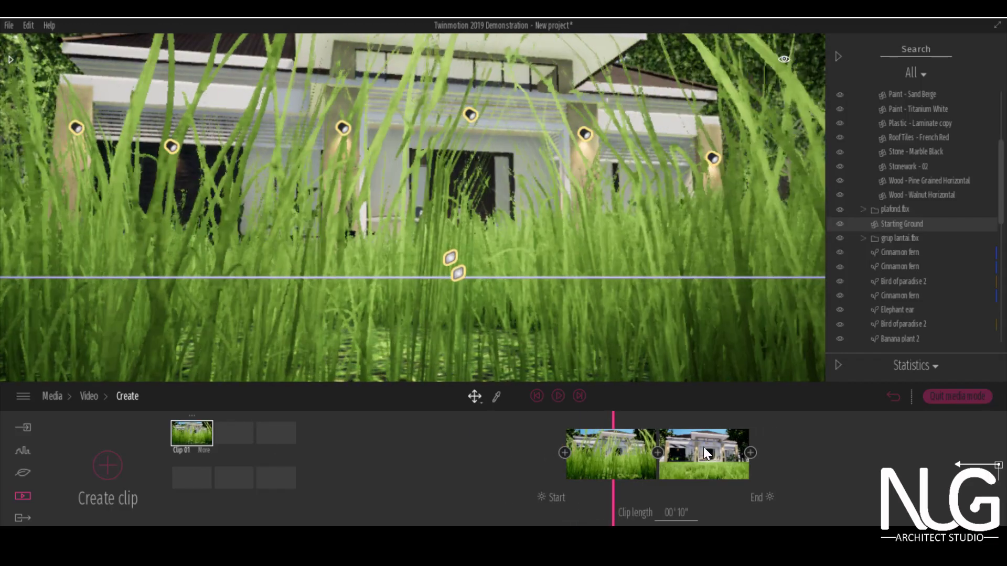
Add another keyframe of the view just above the grass at the clip's end and play the clip
left_click(723, 449)
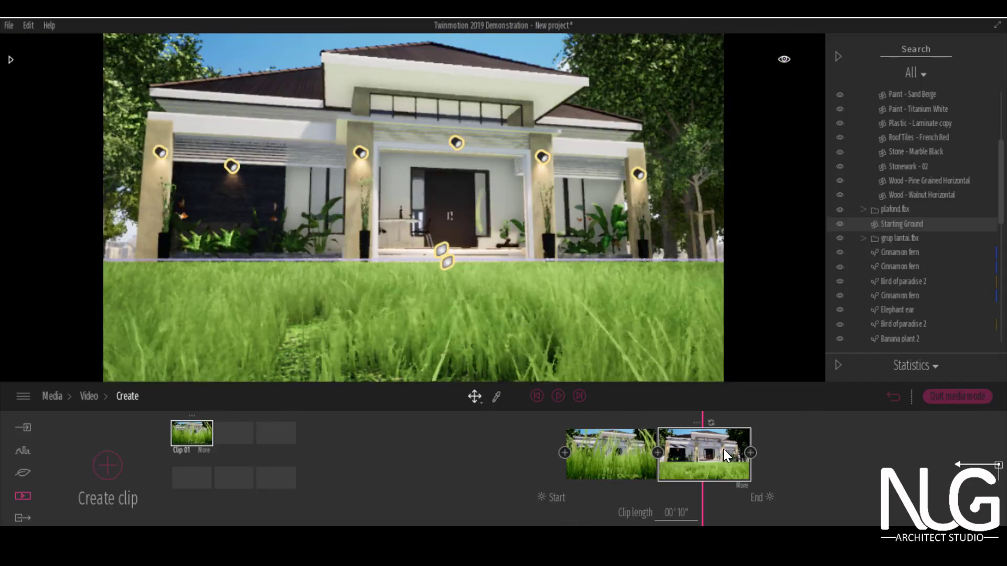
left_click(751, 453)
left_click(558, 397)
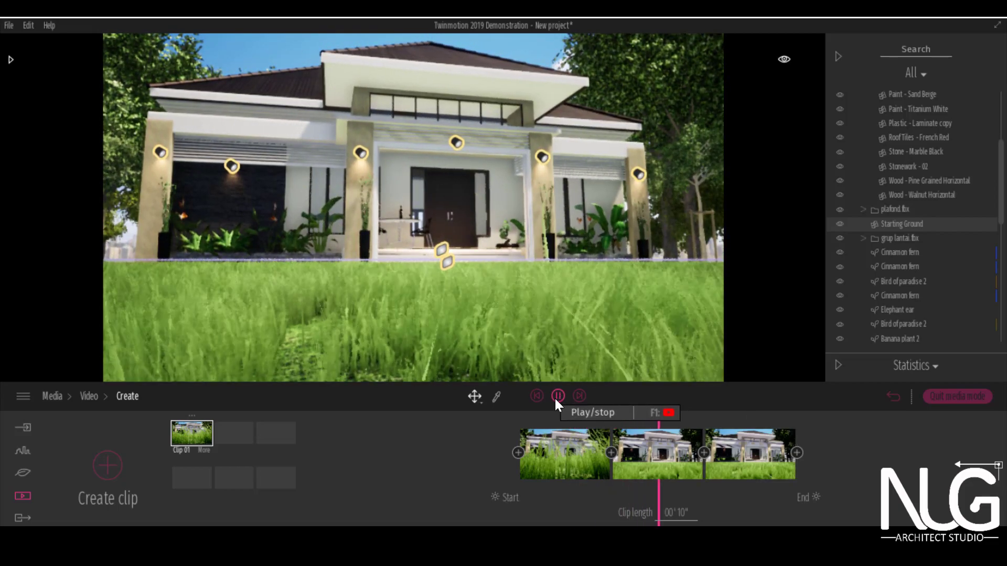
left_click(558, 397)
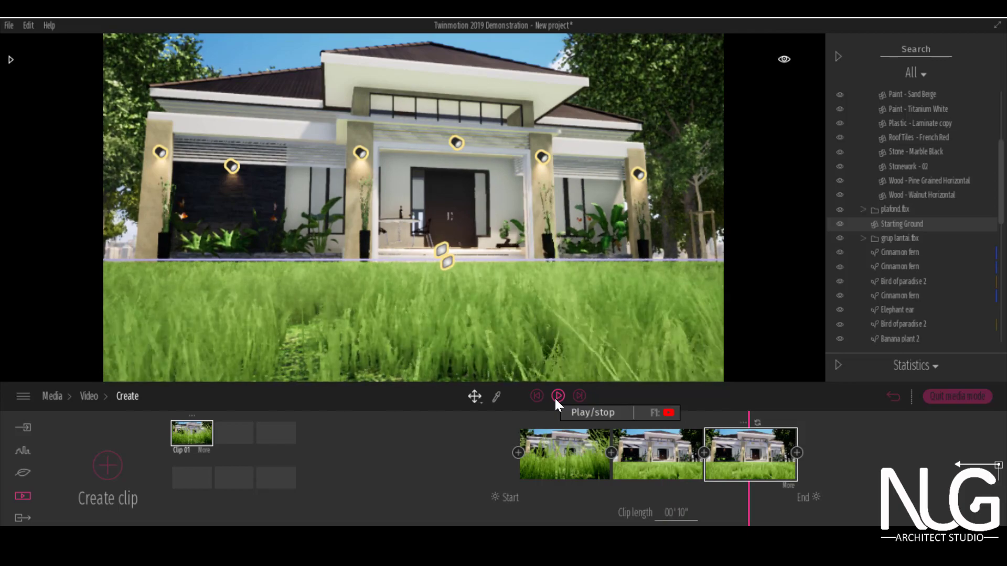
Update the clip's last keyframe with a slightly lower view from inside the grass and play the clip
middle_click_drag(505, 309, 496, 299)
mouse_move(496, 299)
right_mouse_down()
mouse_move(479, 299)
mouse_move(489, 297)
right_mouse_up()
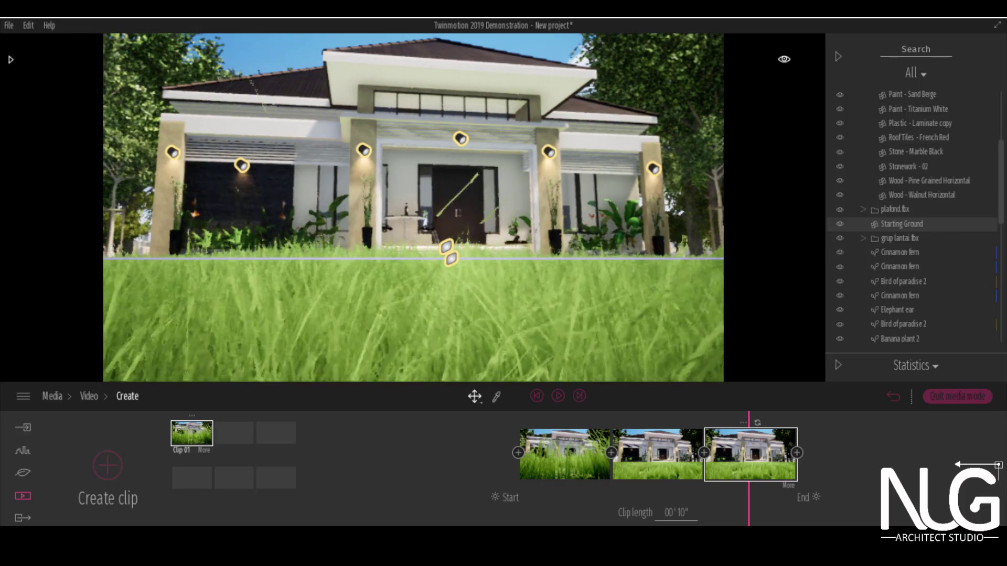
left_click(757, 422)
left_click(558, 396)
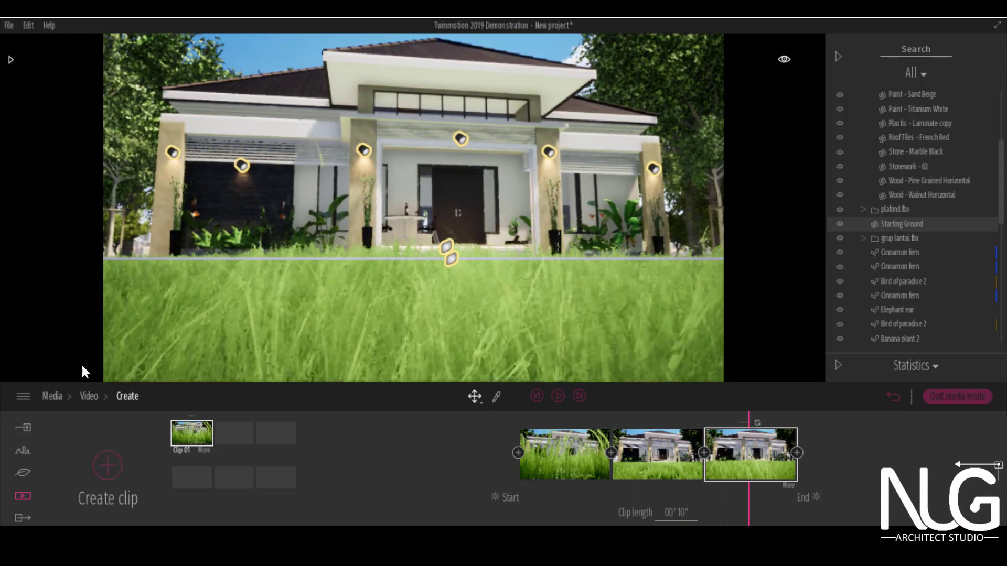
Create a second video clip and set its first keyframe to the right part of the house front with the bench
left_click(126, 497)
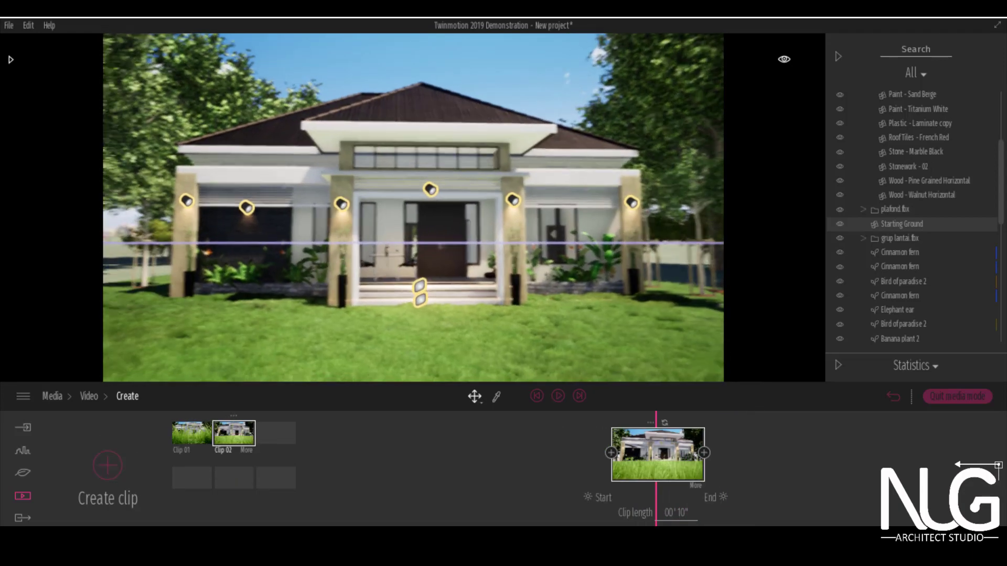
key("d")
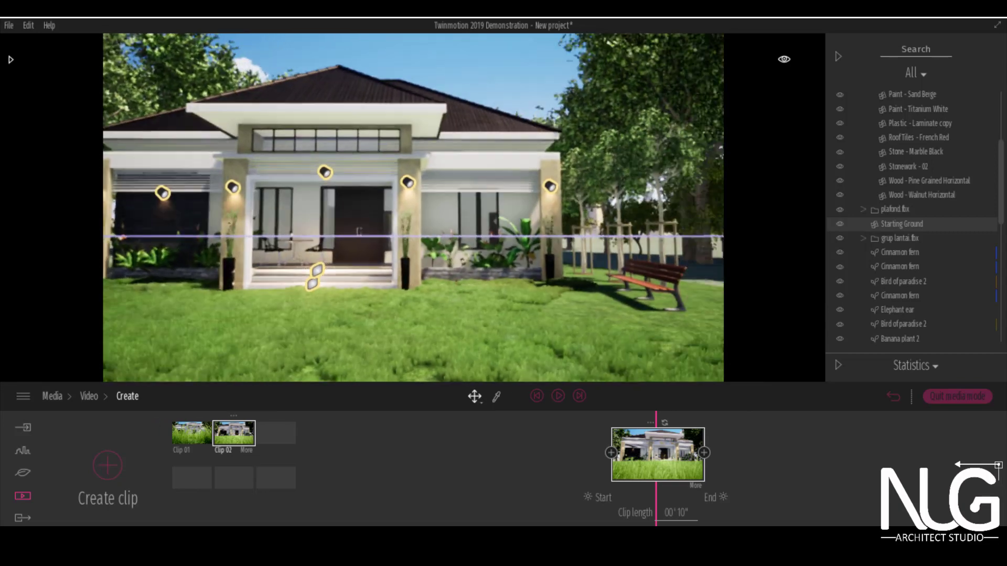
key("e")
key("a")
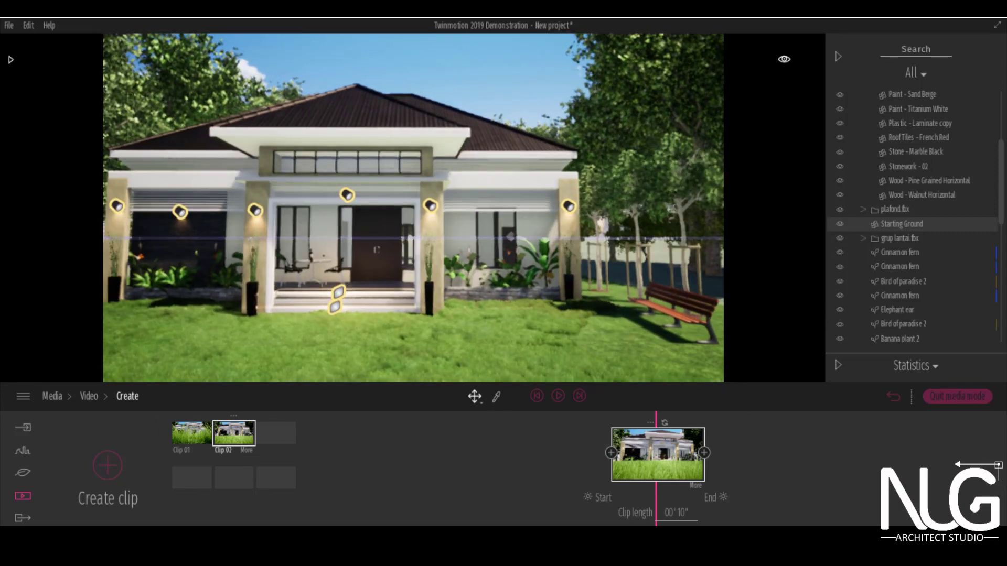
key("d")
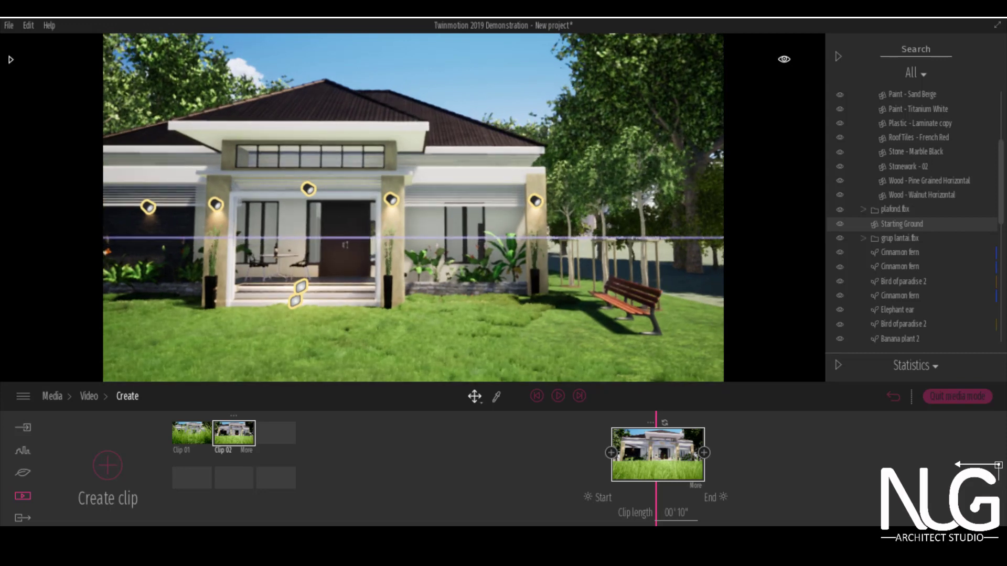
right_click_drag(413, 208, 434, 220)
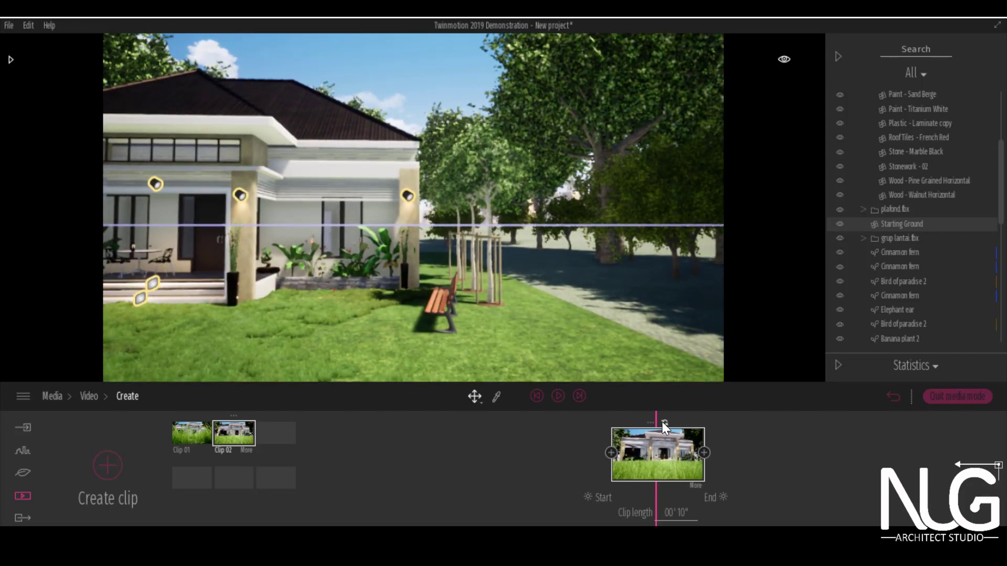
key("Escape")
Add two keyframes that shift the view across the house front towards its left side and play the clip
key("a")
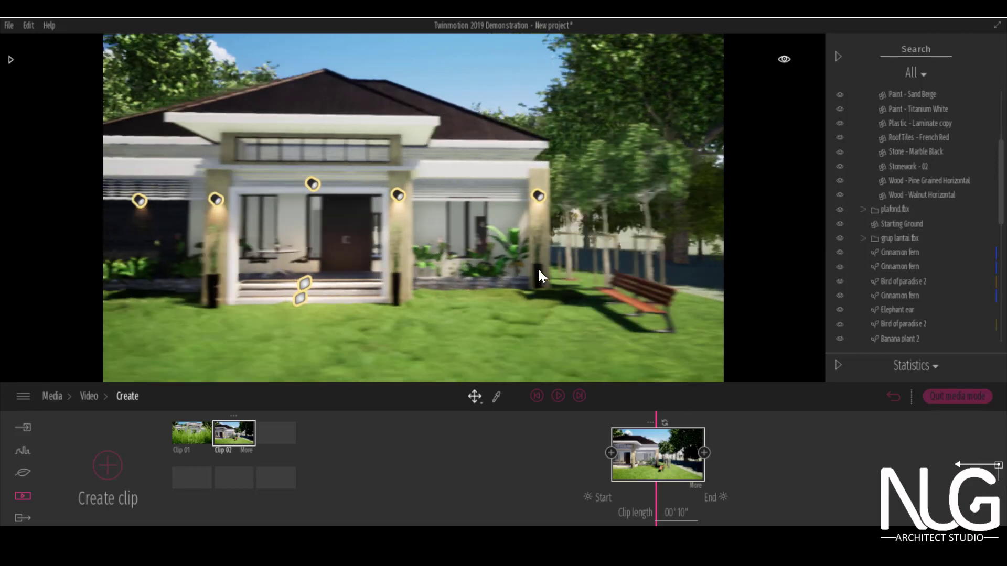
key("d")
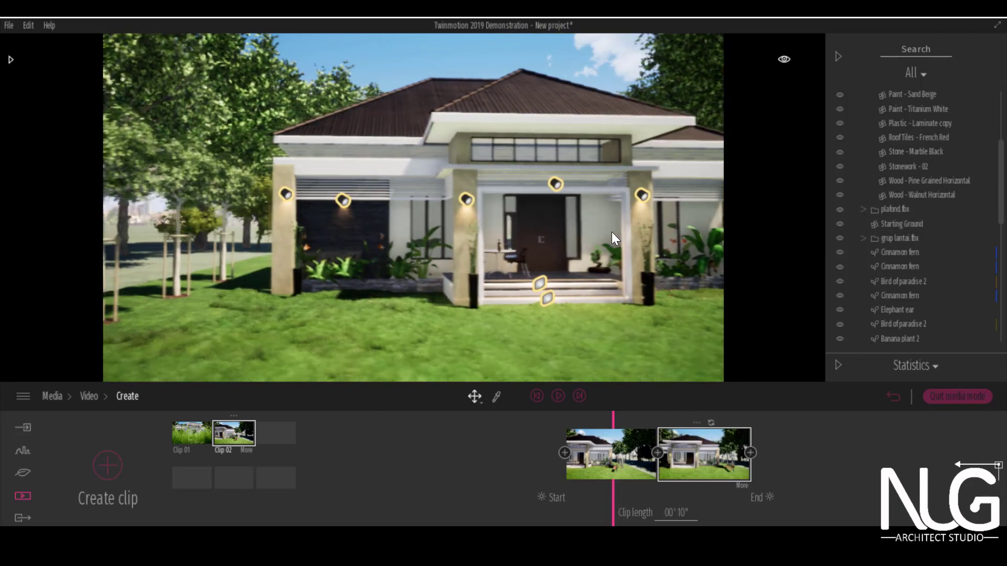
left_click(557, 401)
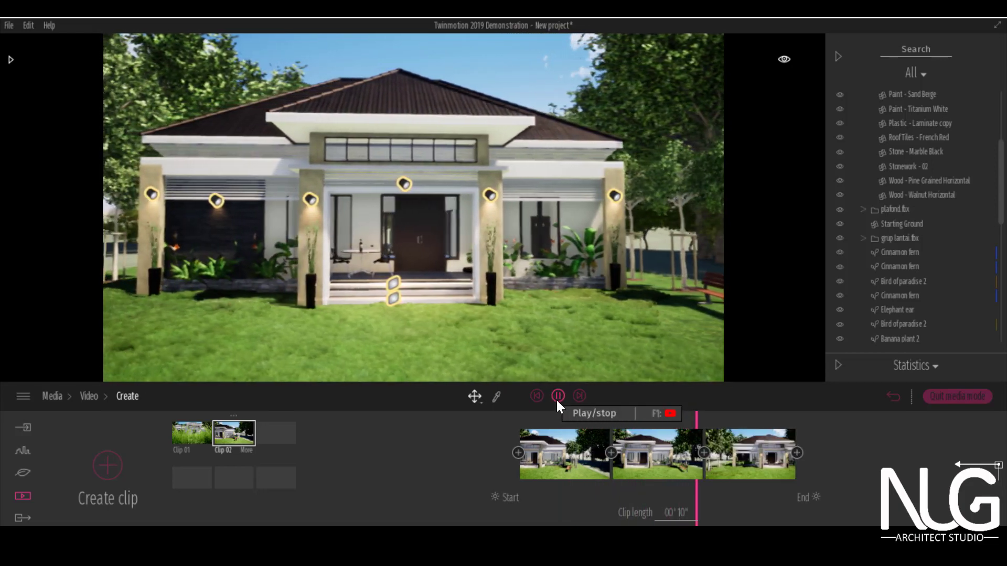
left_click(557, 400)
Create another clip starting with the whole house front, add two keyframes moving closer to the porch, and play it
left_click(109, 471)
middle_click_drag(524, 315, 388, 368)
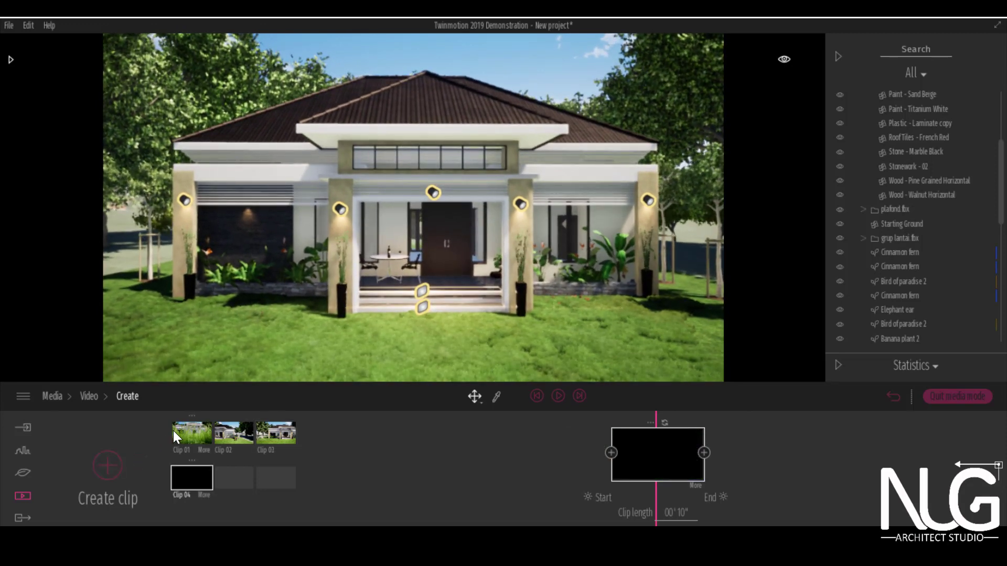
key("w")
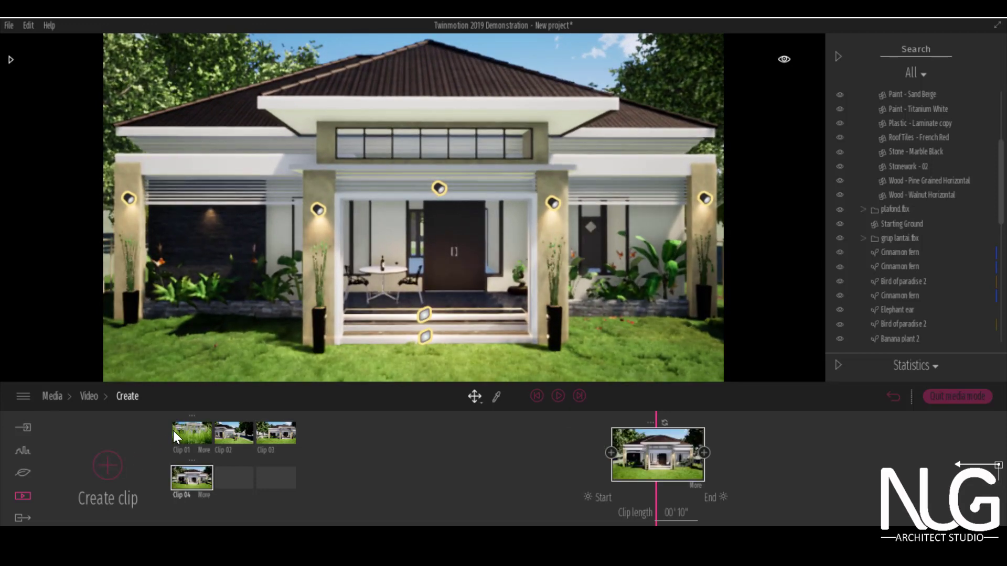
key("w")
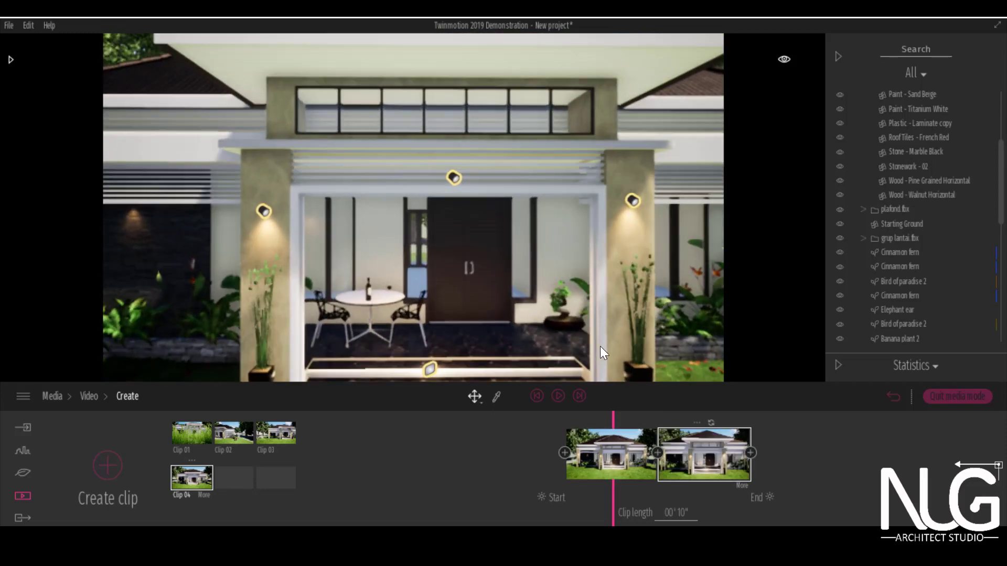
left_click(751, 452)
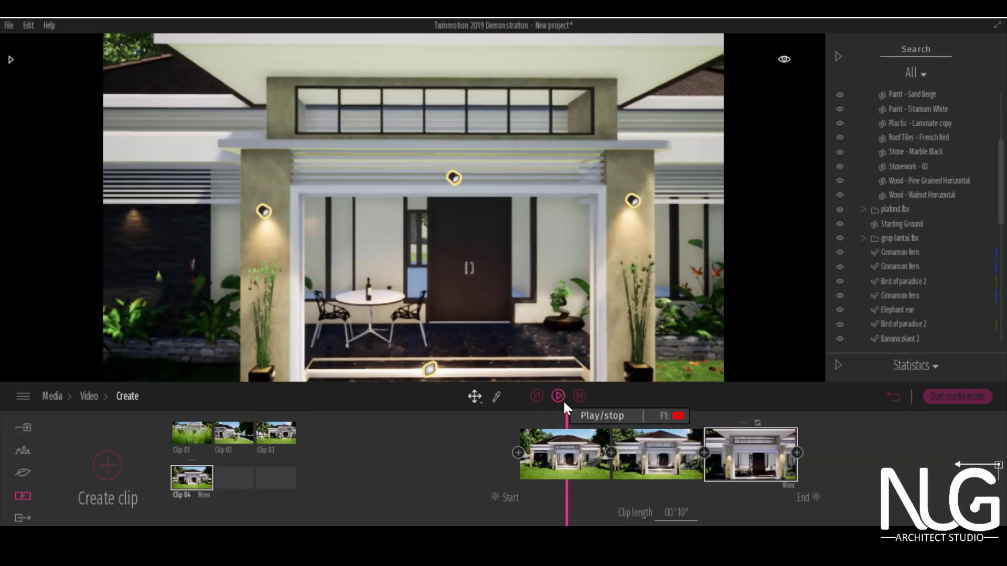
left_click(563, 398)
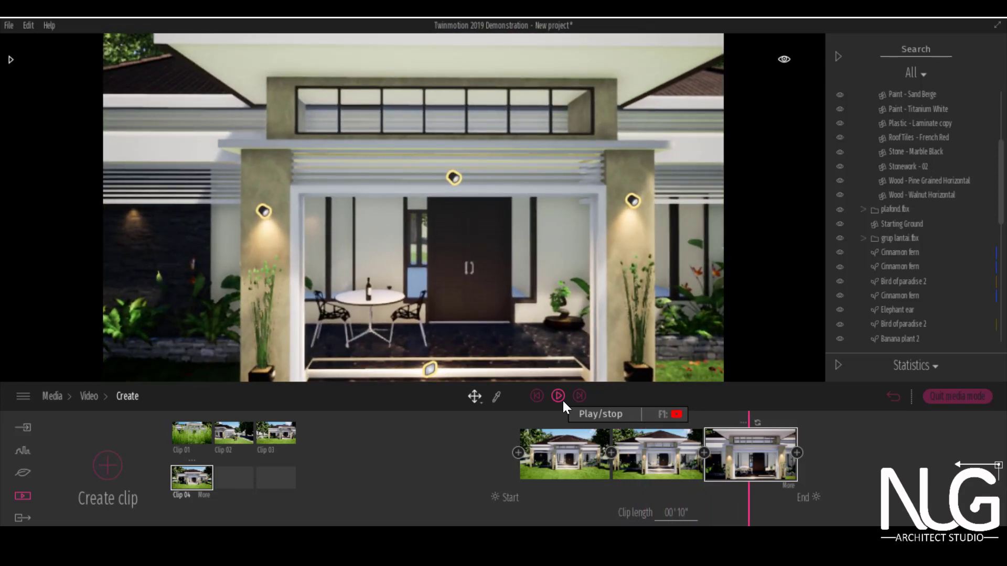
Create a fifth video clip that starts with an angled view from the left side of the house front
scroll(514, 291, "down", 4)
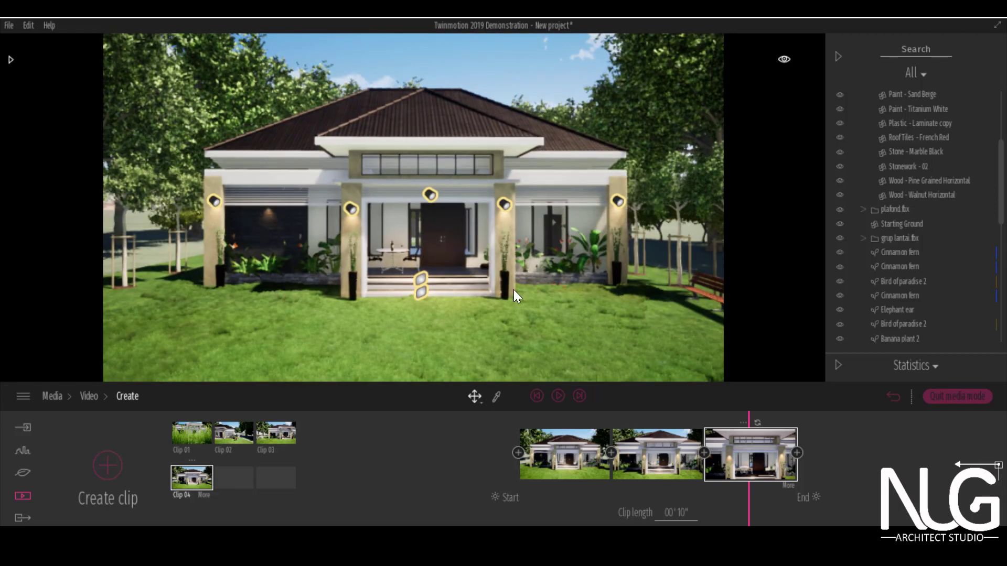
middle_click_drag(514, 289, 429, 292)
key("a")
key("w")
right_click_drag(430, 287, 492, 282)
middle_click_drag(329, 308, 338, 301)
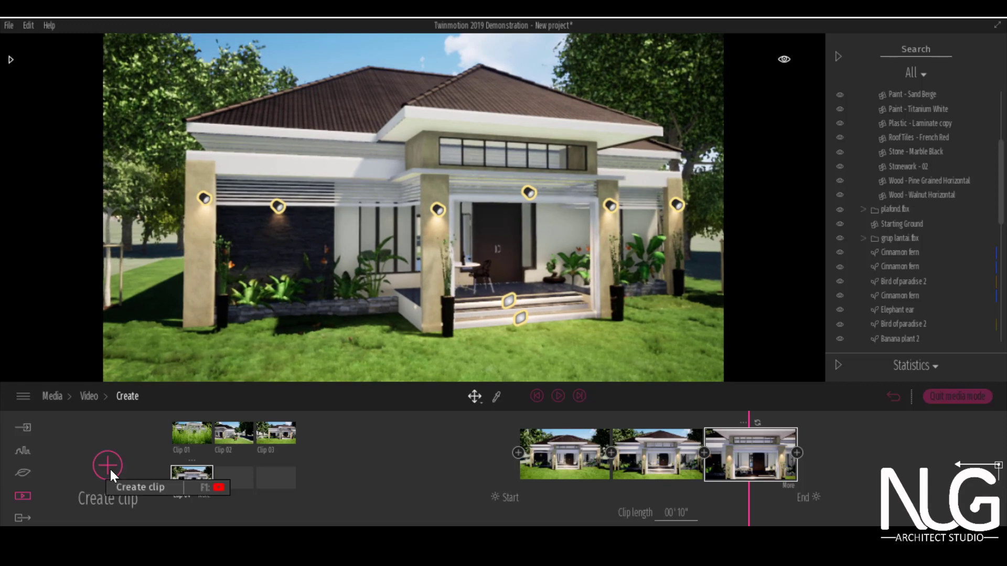
left_click(110, 468)
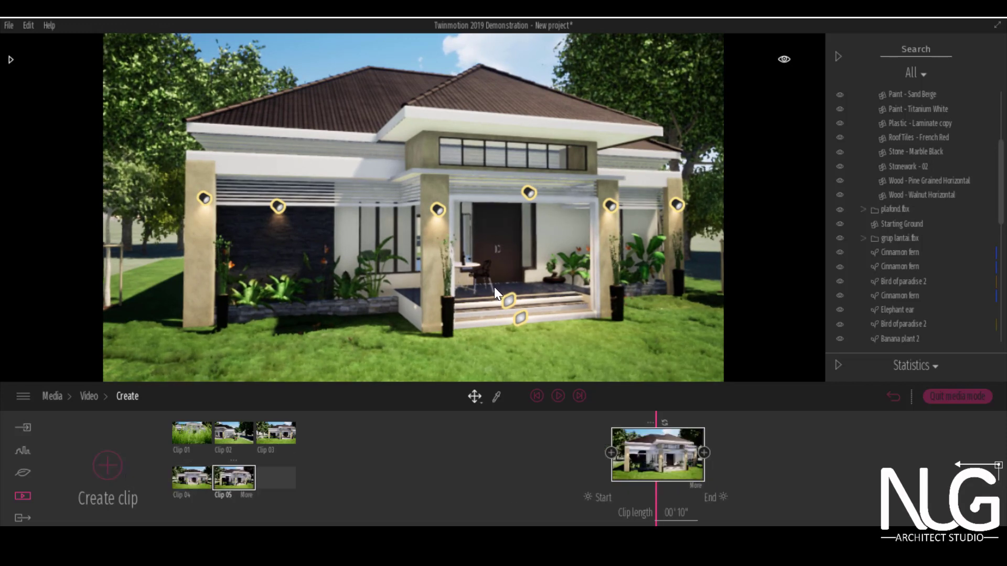
Add keyframes of the house from the front right and from a raised frontal view, and play the clip
middle_click_drag(514, 284, 325, 277)
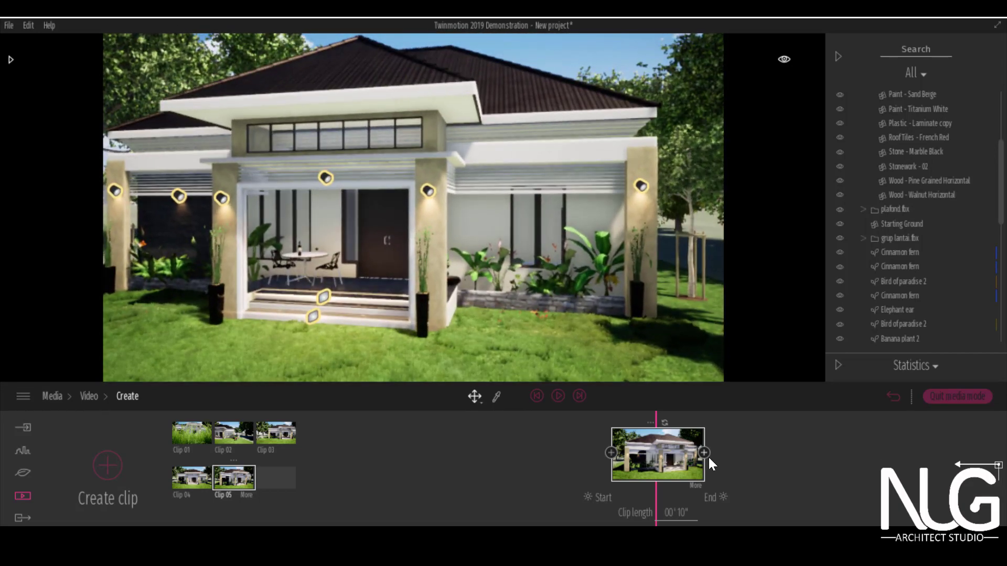
middle_click_drag(484, 262, 584, 317)
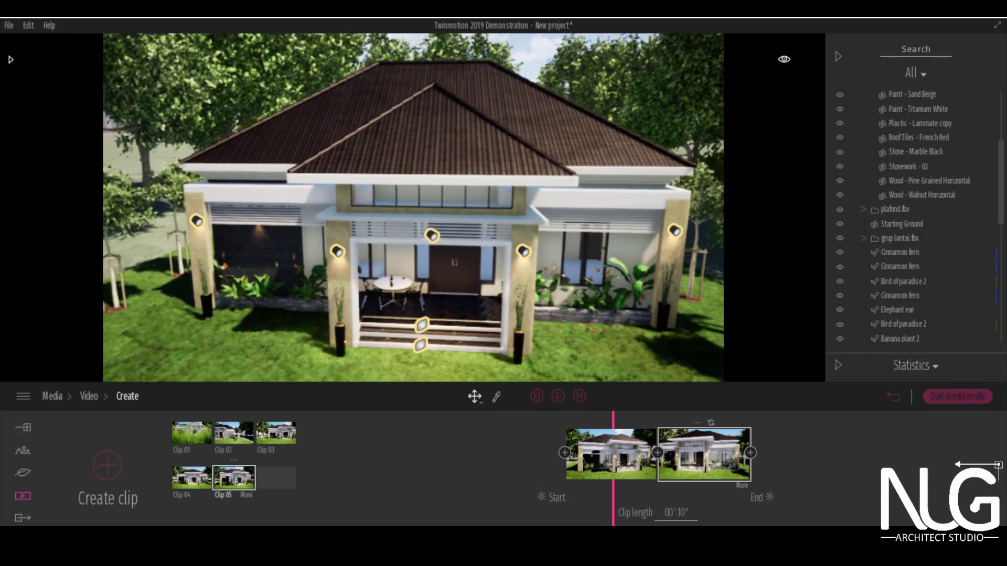
left_click(751, 453)
left_click(558, 397)
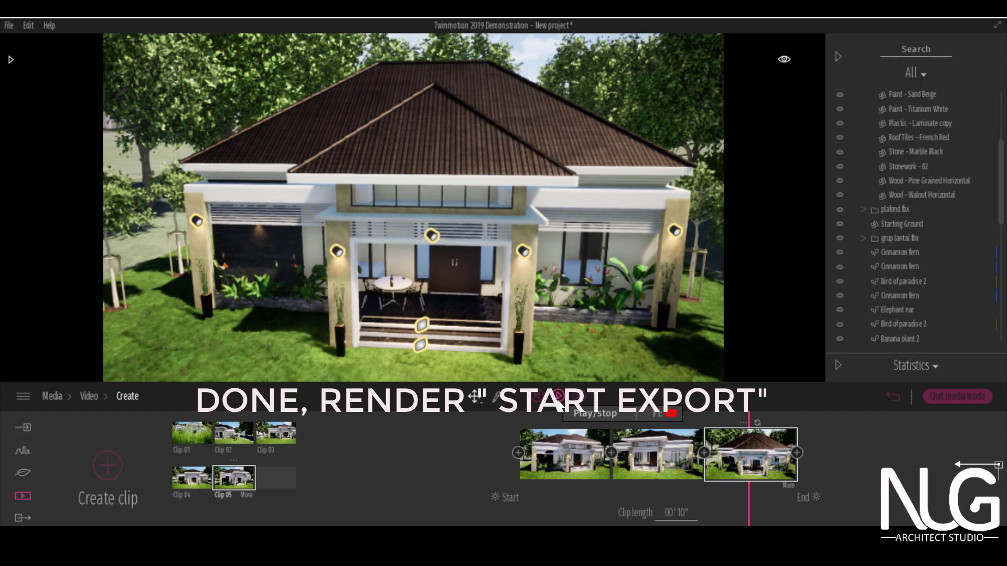
Select the video clips for export, start the export and browse to the house project folder on the Nugs Studio (H:) drive
left_click(22, 519)
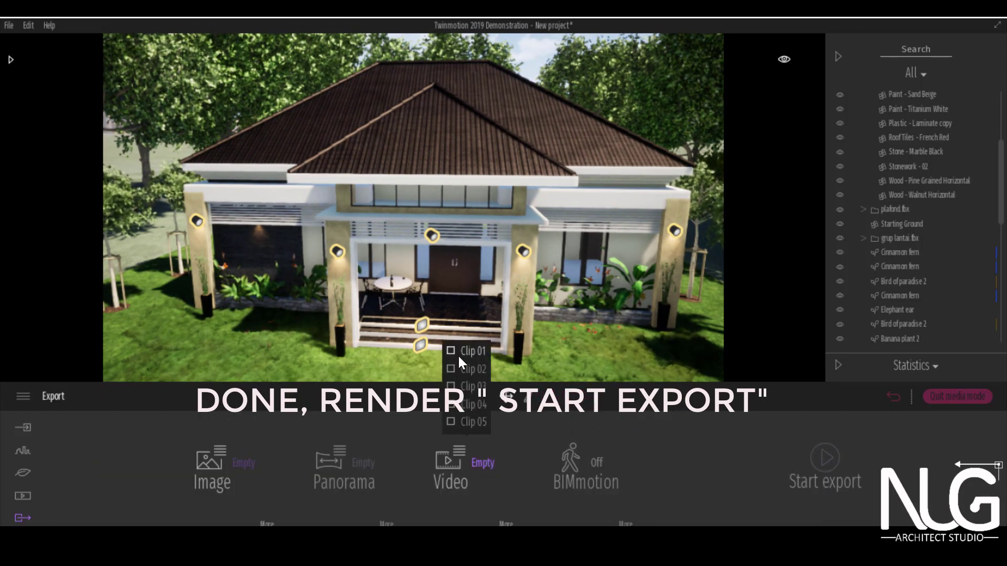
left_click(825, 459)
scroll(82, 290, "down", 3)
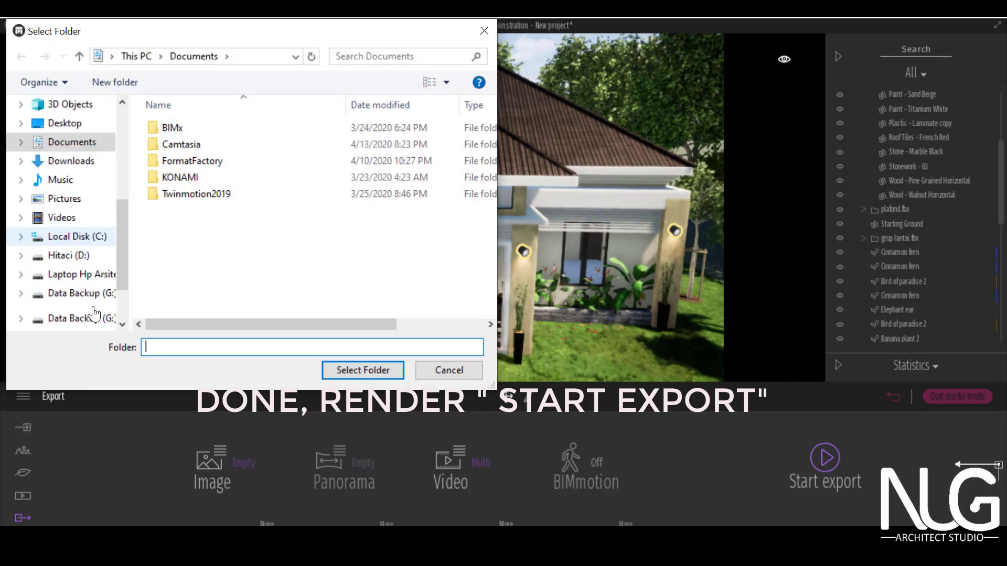
left_click(77, 237)
scroll(122, 219, "up", 4)
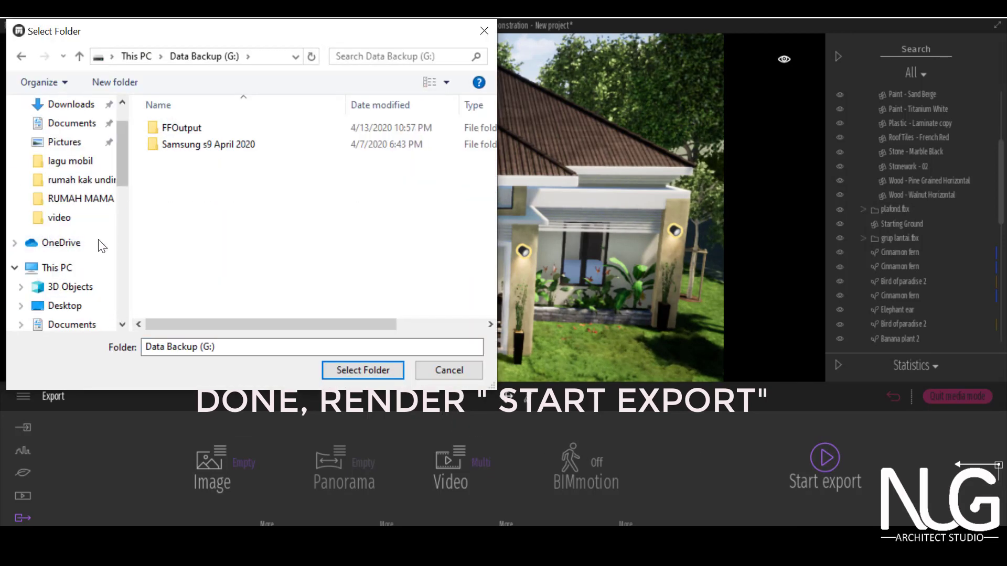
double_click(201, 143)
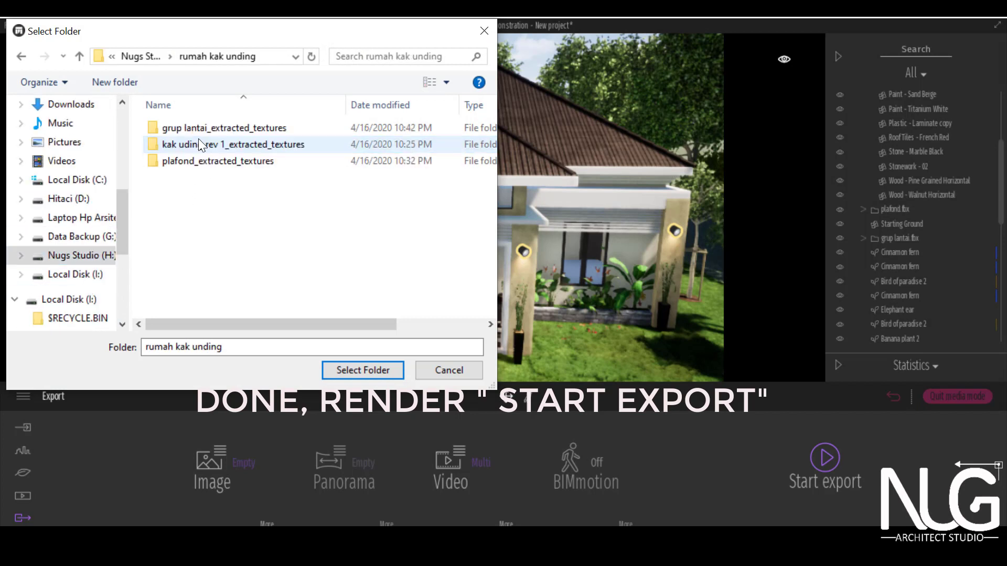